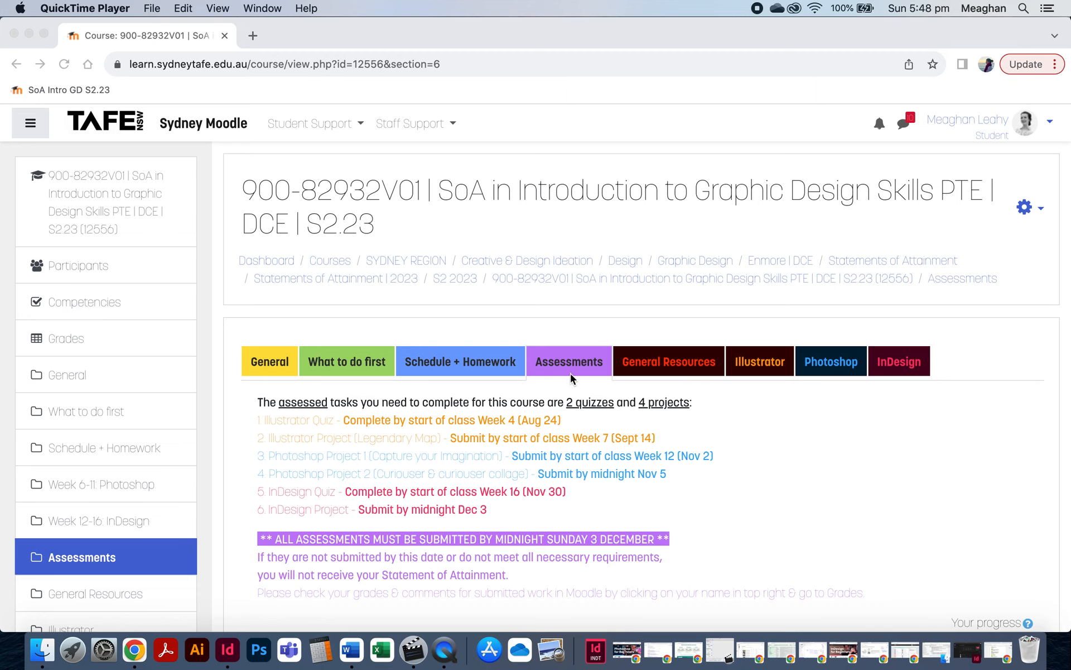
Step: Open the downloaded template InDesign Project_Part 2 Portfolio Booklet_Template.indt from the Downloads folder in InDesign
scroll(570, 373, "down", 10)
scroll(570, 375, "down", 8)
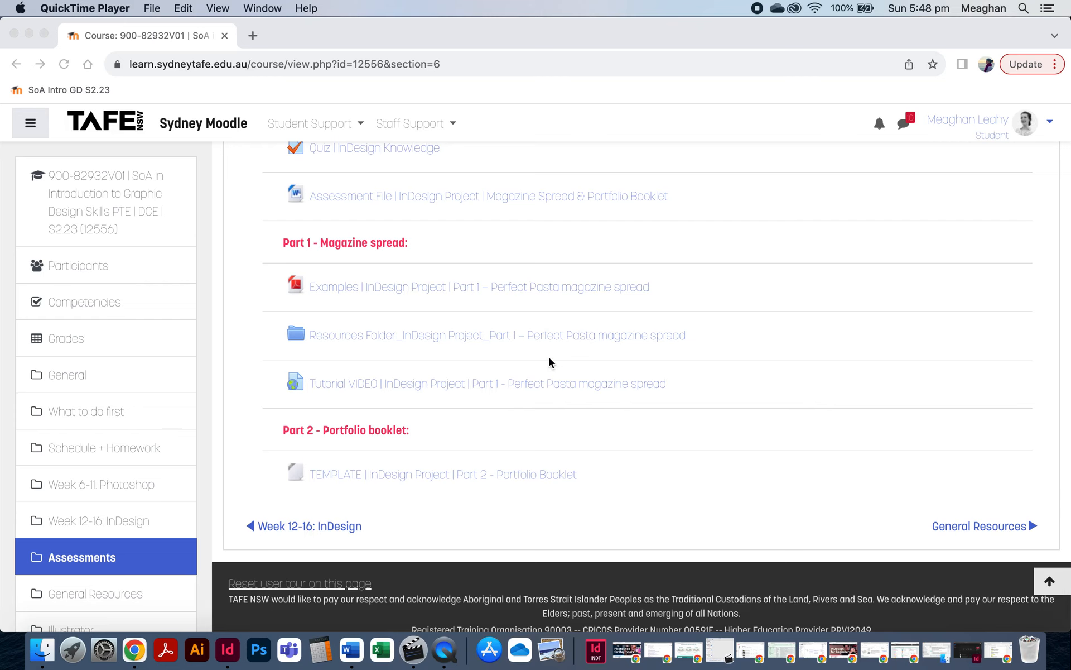
scroll(549, 365, "up", 3)
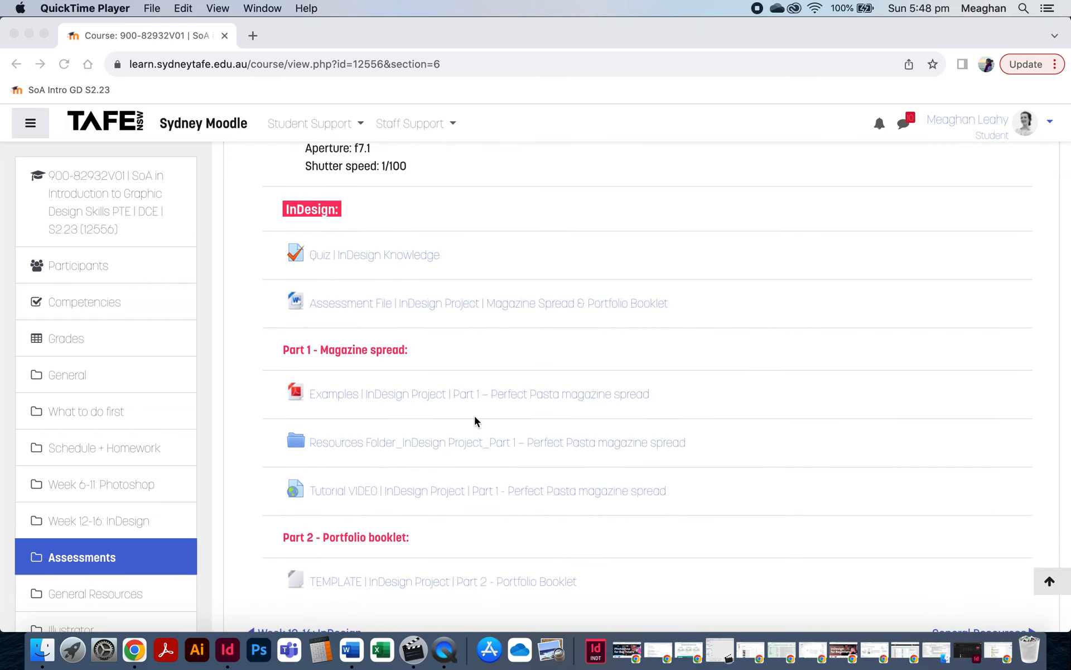
scroll(472, 424, "down", 1)
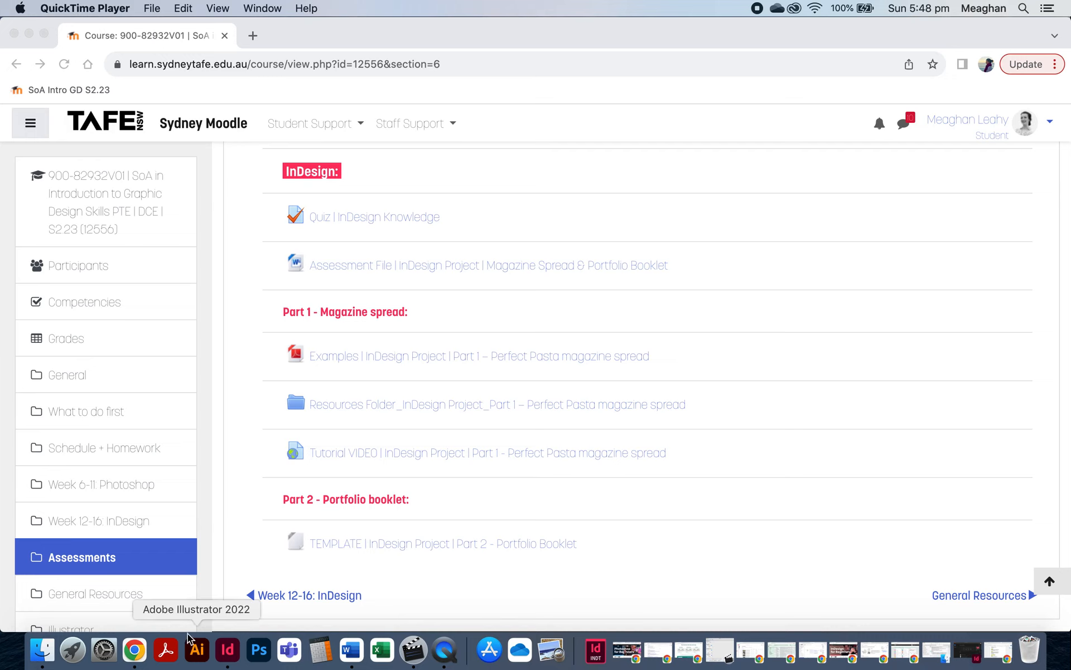
left_click(48, 654)
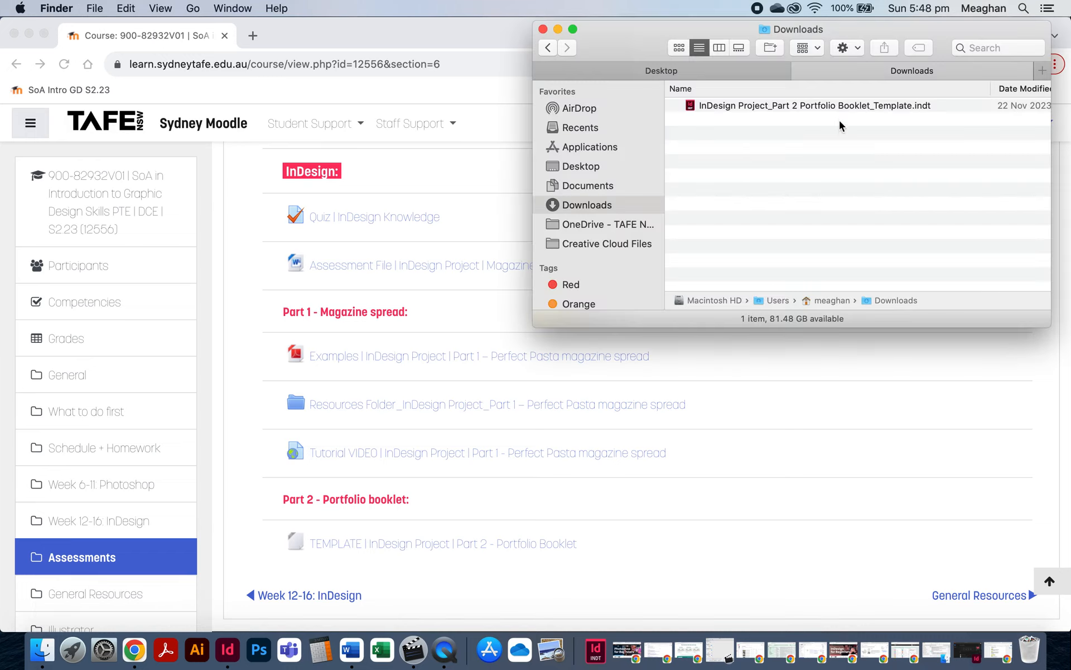
double_click(898, 107)
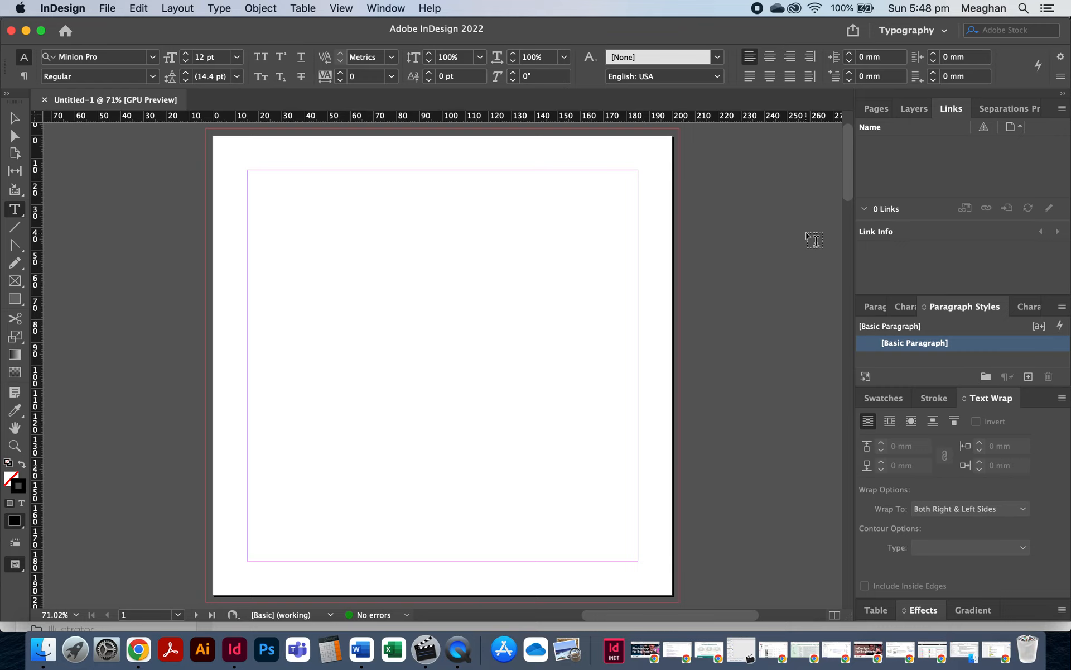
Step: Show the booklet's page overview and examine how its spreads are arranged from the first to the last page
left_click(879, 112)
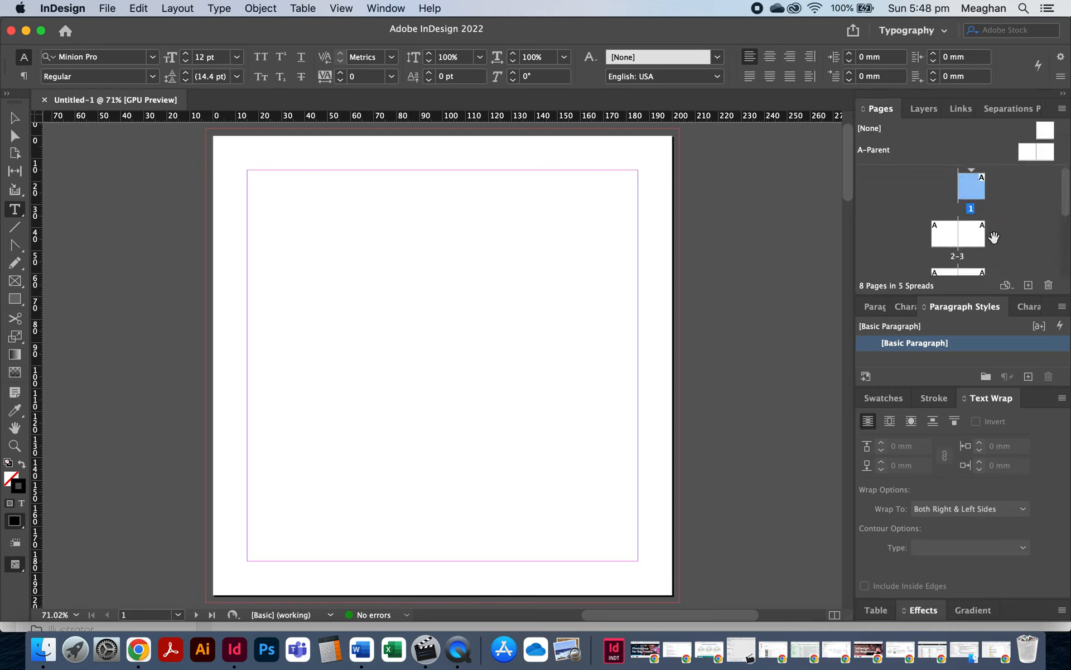
scroll(994, 237, "down", 5)
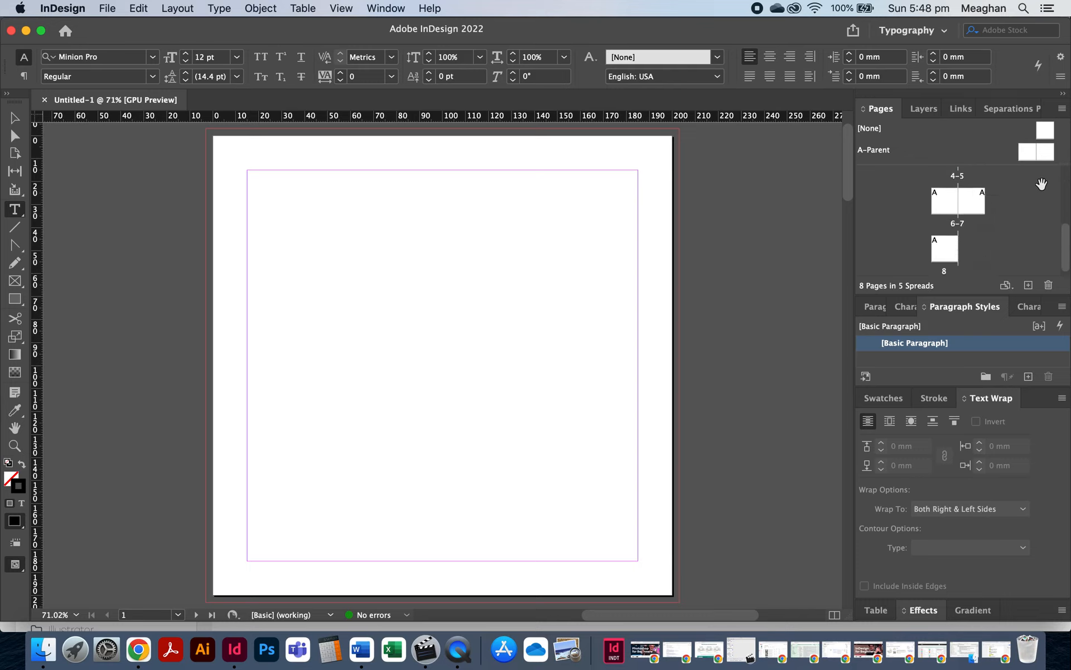
scroll(1006, 218, "up", 3)
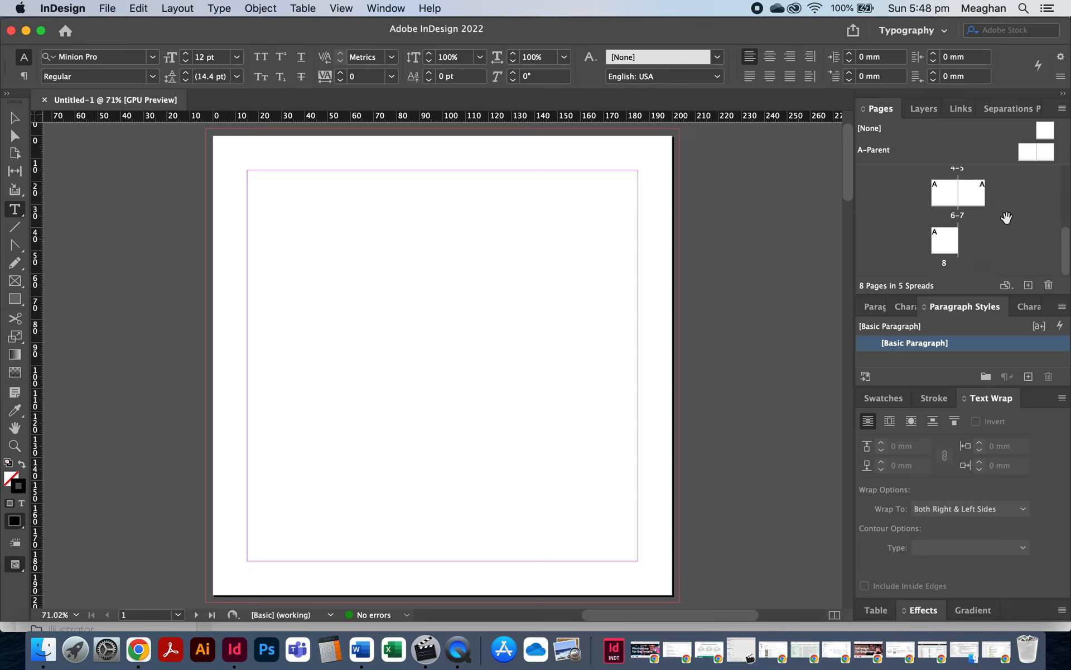
scroll(1032, 236, "up", 2)
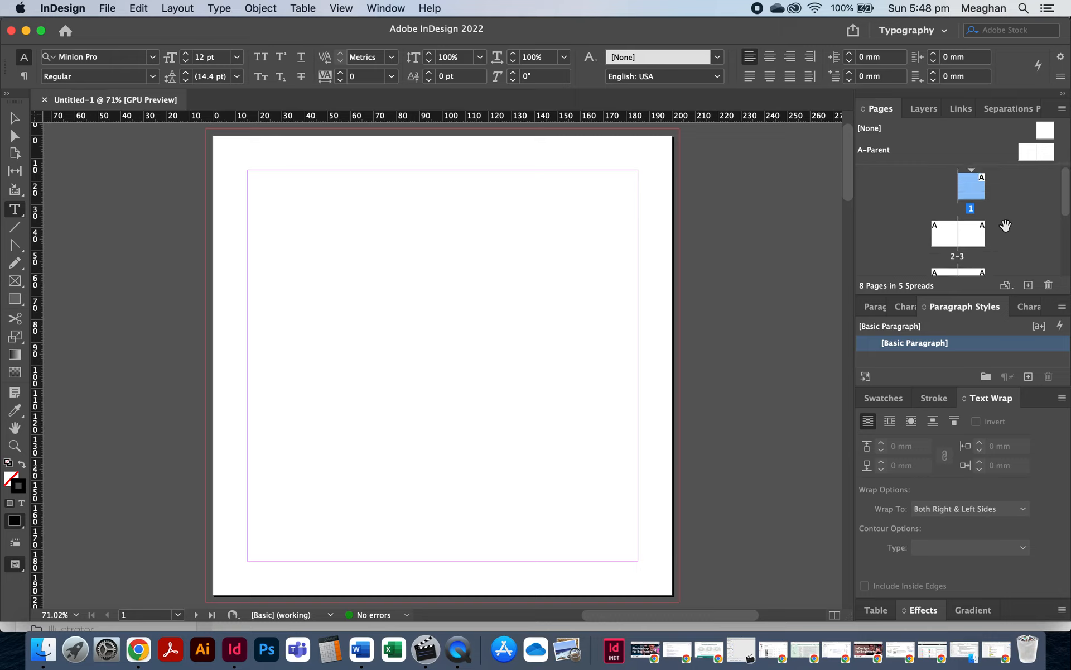
scroll(1014, 233, "down", 5)
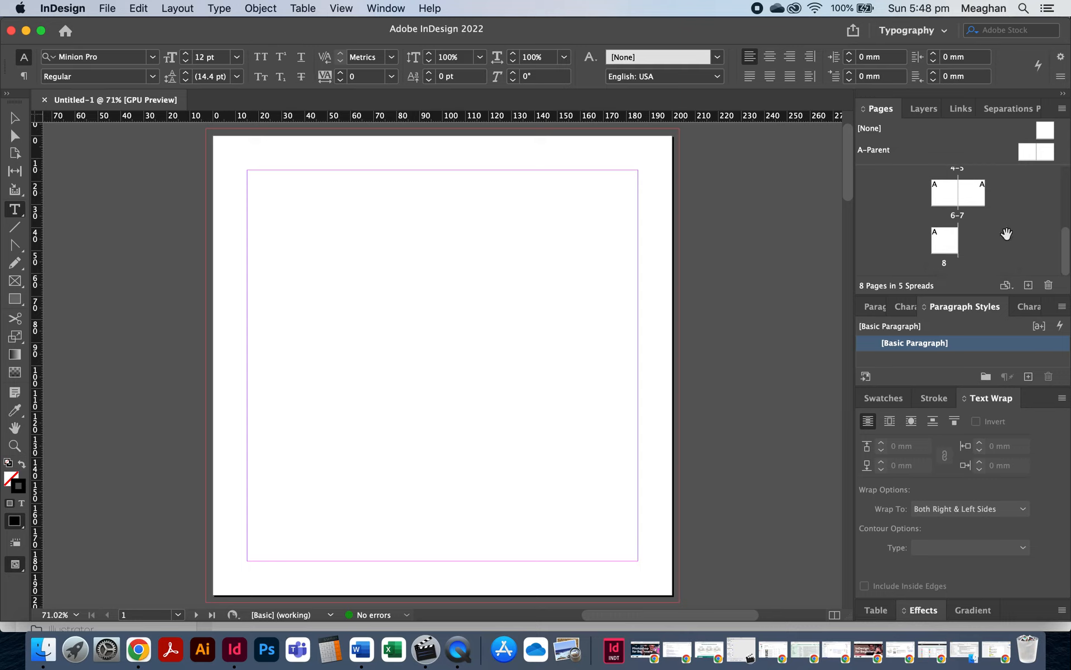
scroll(1007, 233, "up", 5)
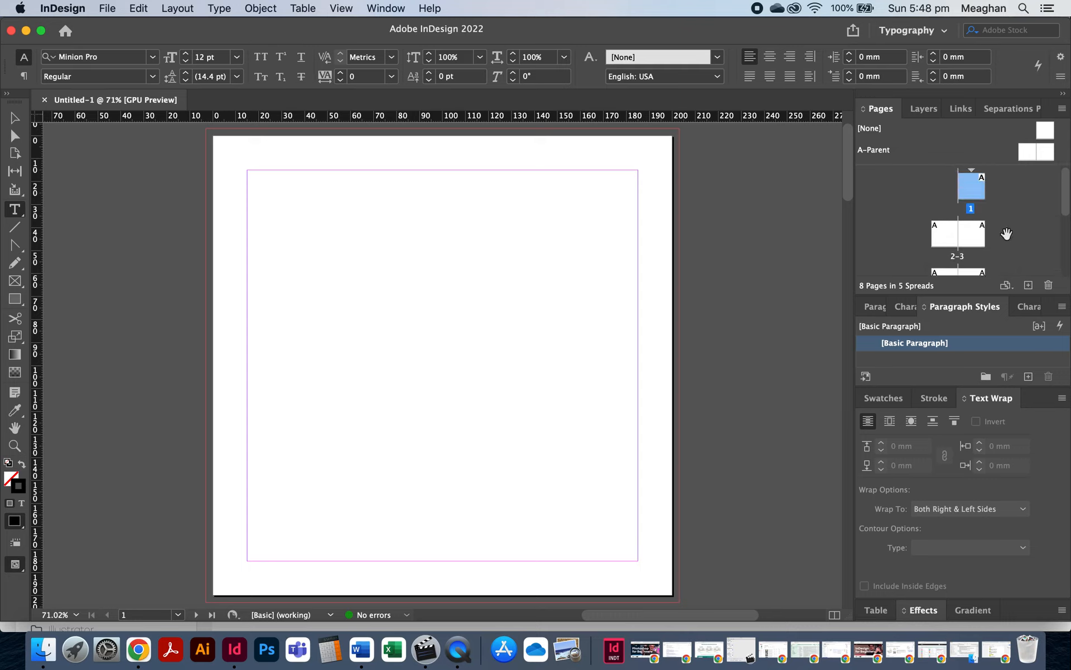
Step: Activate the Selection tool and start saving the untitled document, with the Downloads folder as its location
left_click(15, 118)
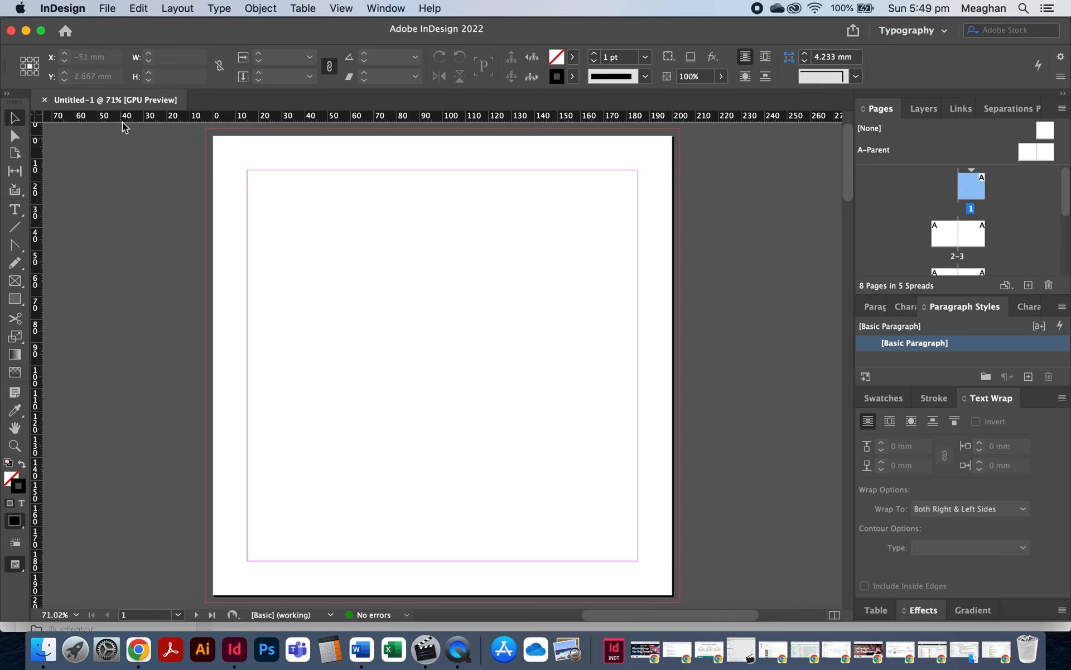
left_click(43, 649)
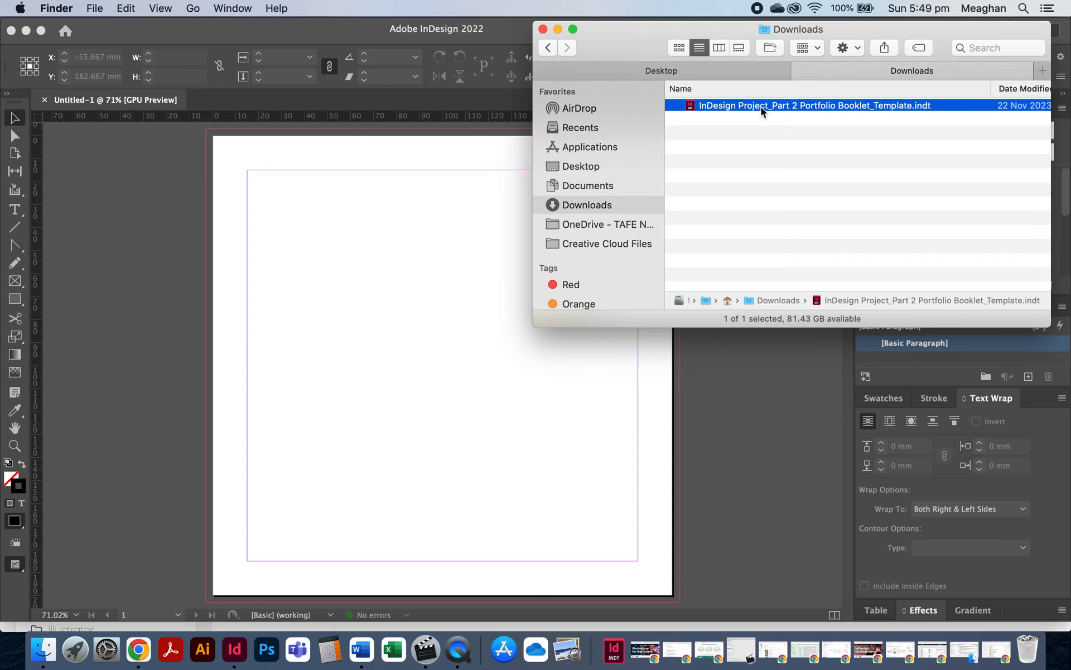
left_click(104, 166)
left_click(105, 8)
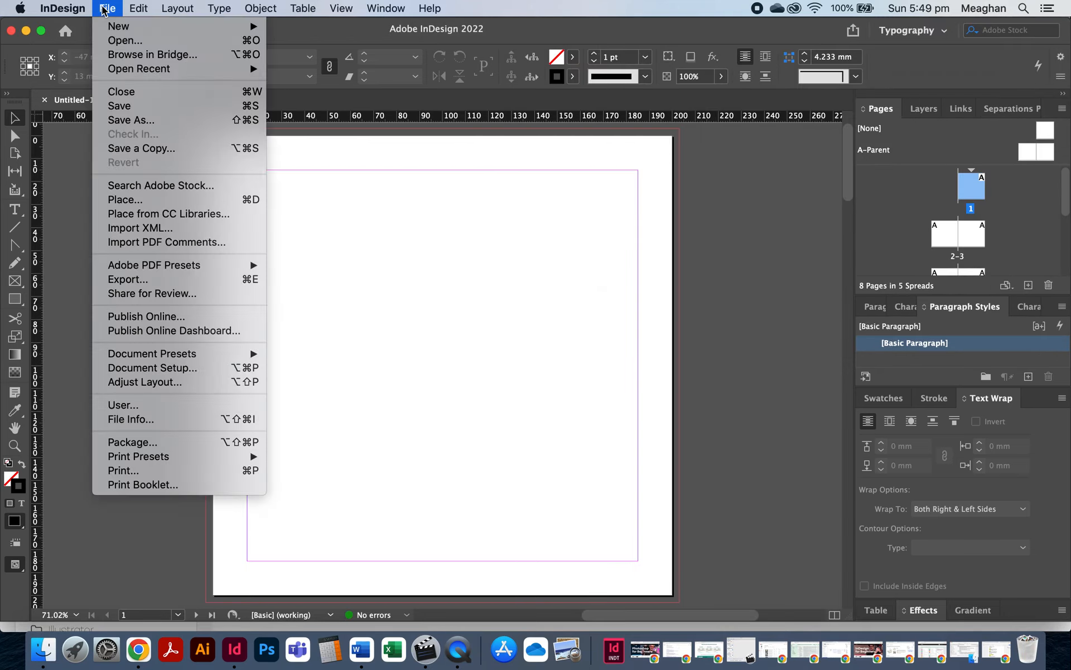
left_click(126, 106)
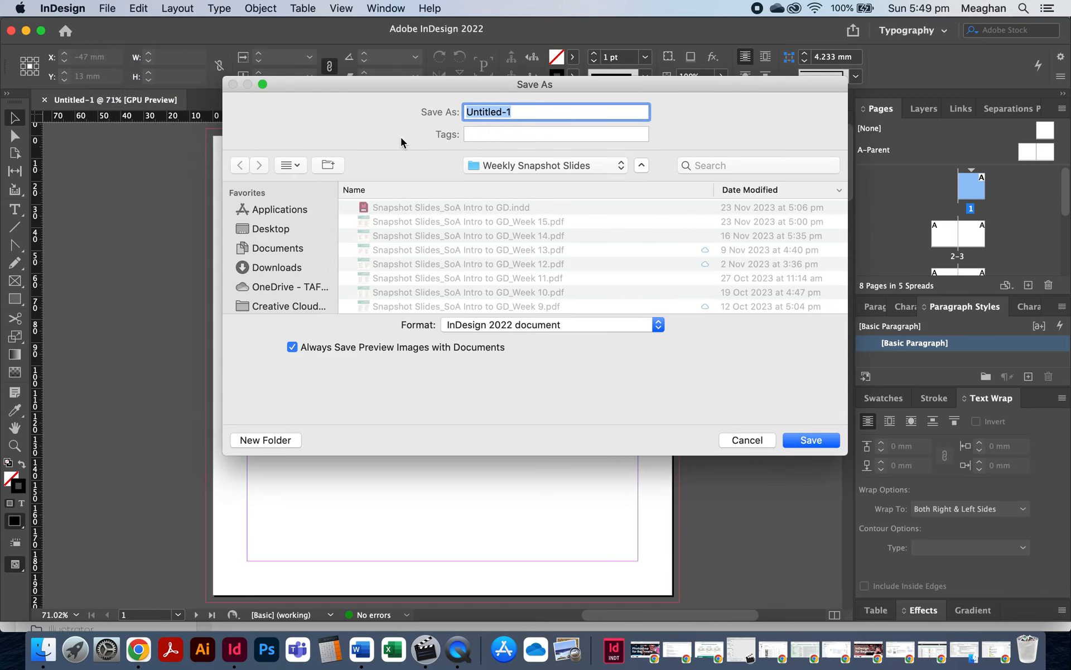
left_click(261, 226)
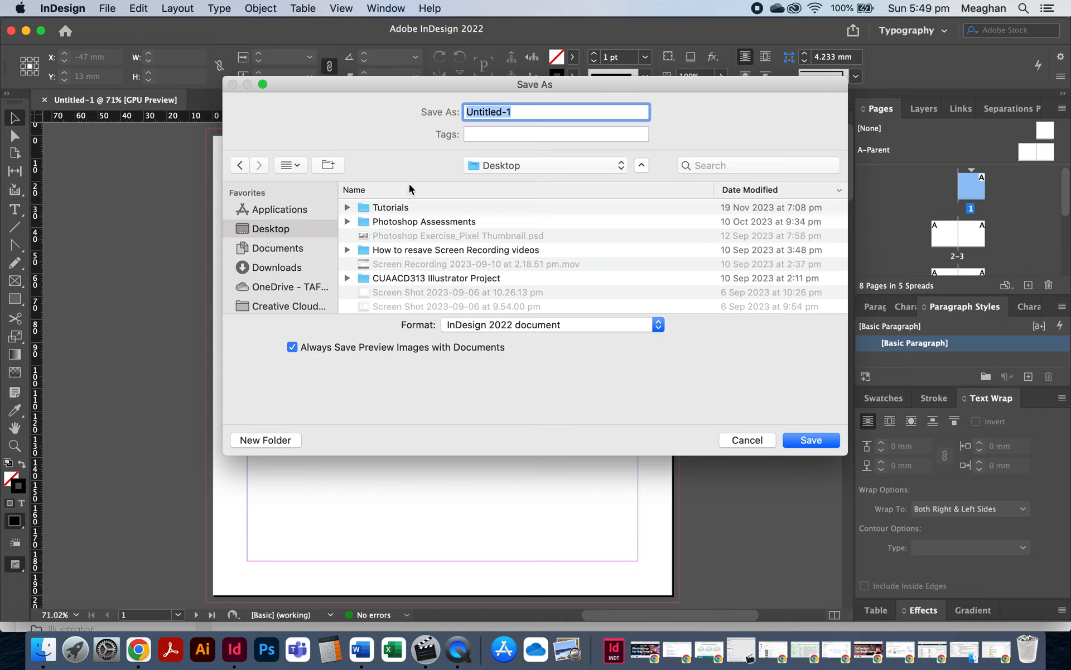
left_click(285, 268)
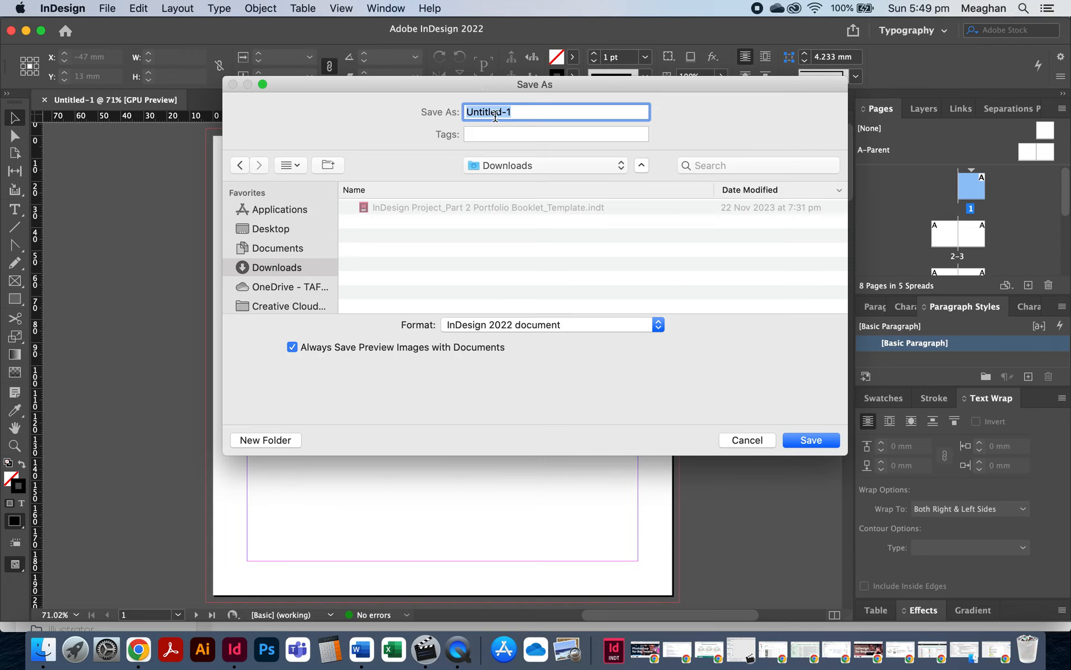
Step: Reuse the template's file name for the document, replacing "Template" with the student's first name, and save it
left_click(504, 206)
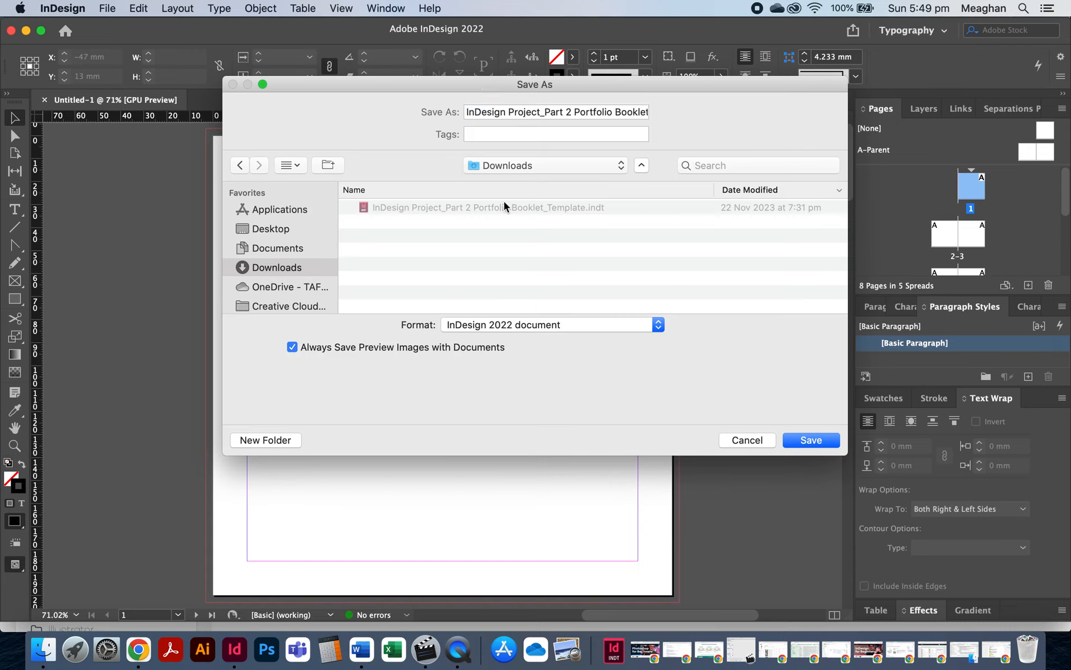
left_click(626, 111)
key("Right")
key("Right")
key("Right")
key("Right")
key("Right")
key("Right")
key("Right")
key("Right")
key("Right")
key("Right")
key("Right")
key("Right")
key("Right")
key("Right")
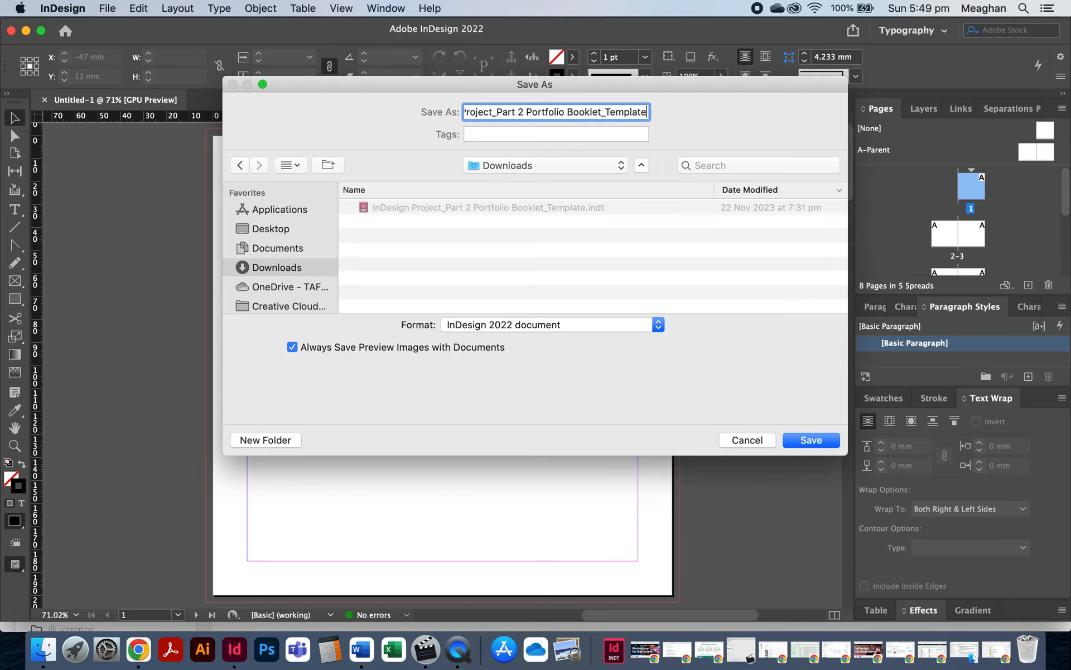
key("BackSpace")
key("BackSpace")
key("BackSpace")
key("BackSpace")
key("BackSpace")
key("BackSpace")
key("BackSpace")
key("BackSpace")
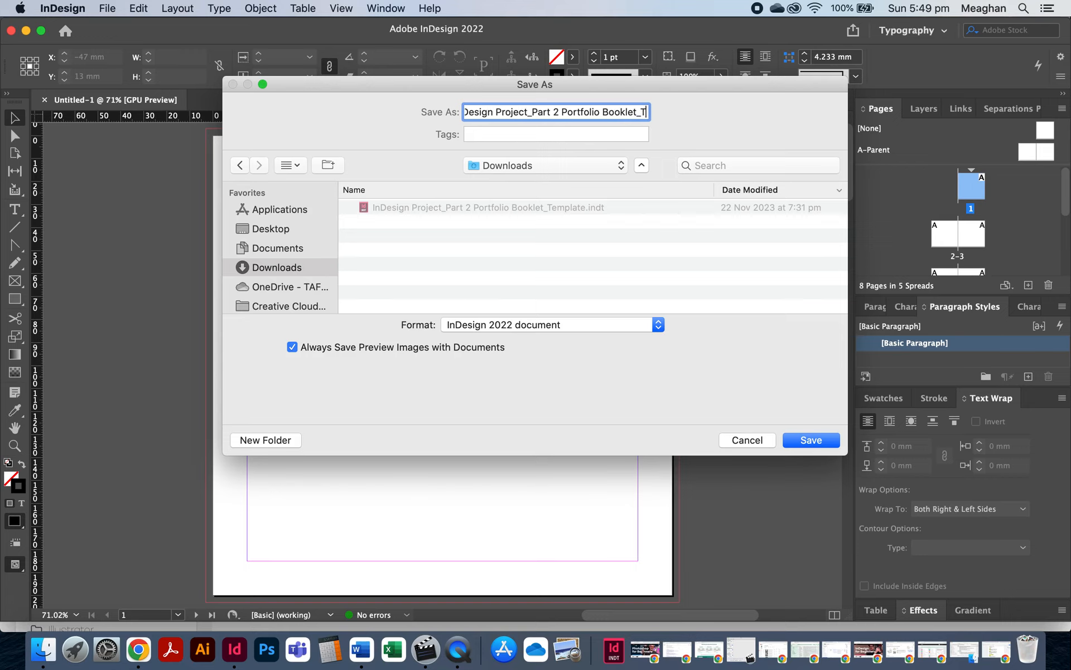
type("Meag")
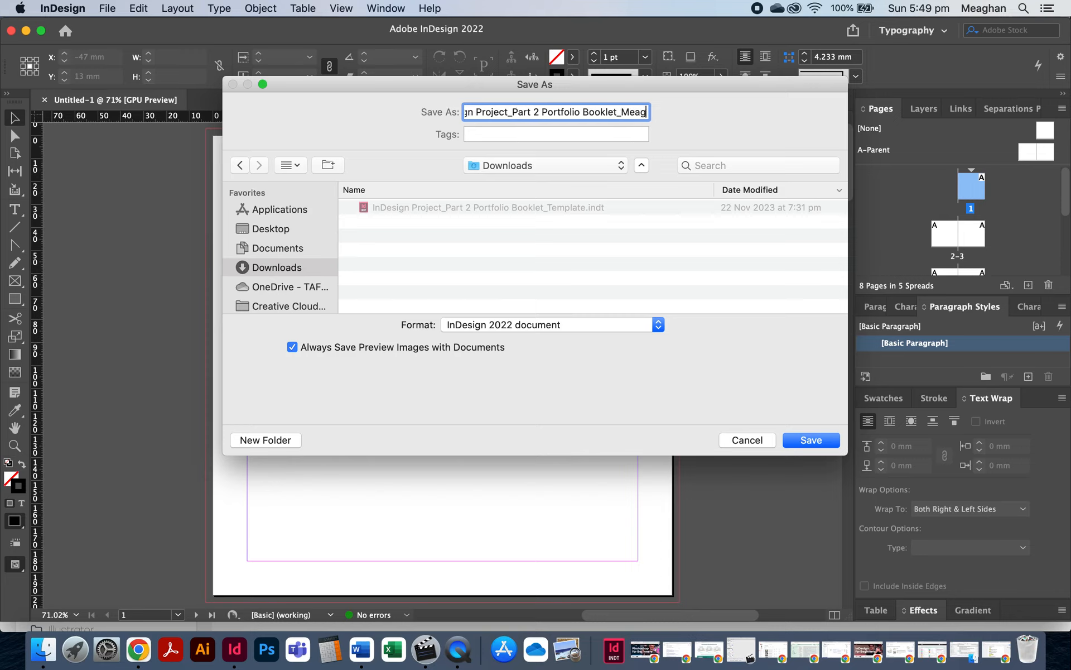
type("han")
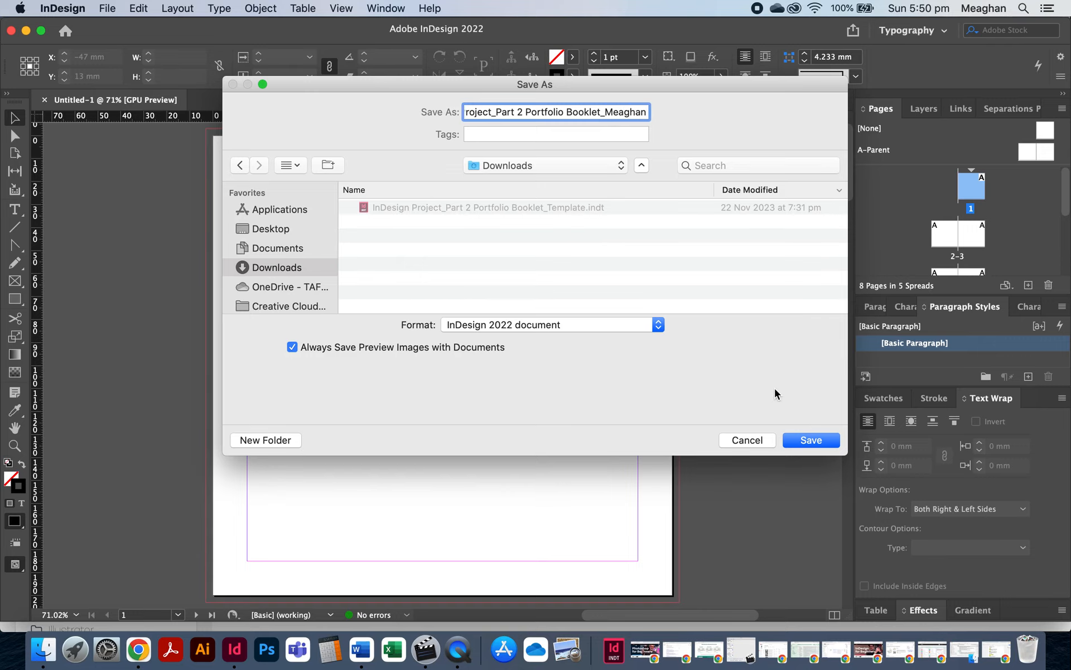
left_click(812, 441)
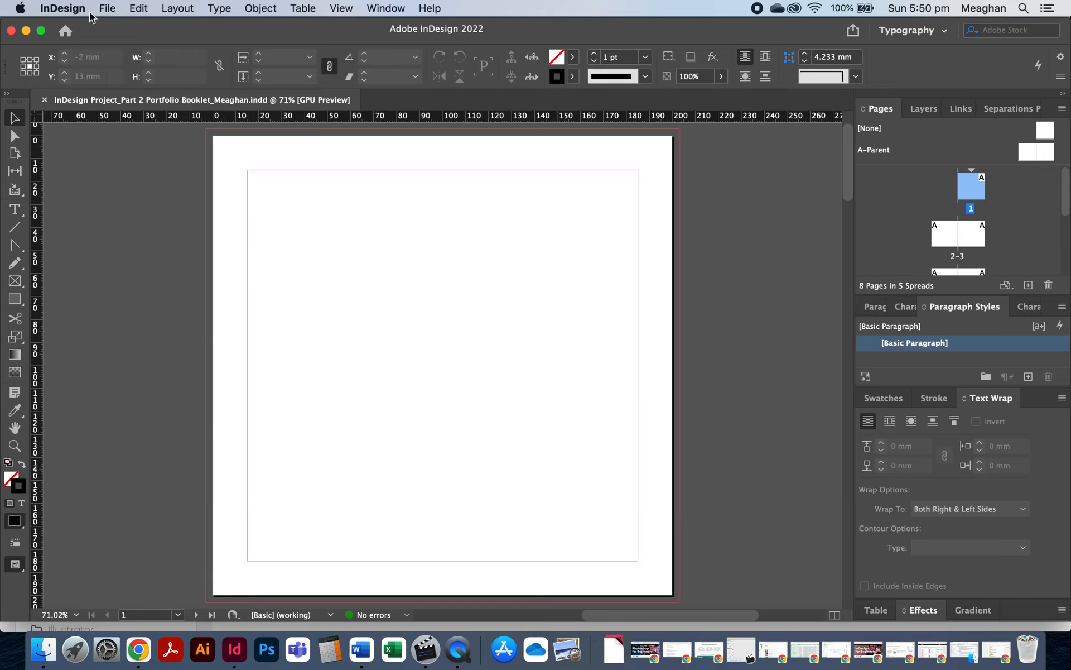
Step: Turn off Facing Pages in the document setup
left_click(107, 9)
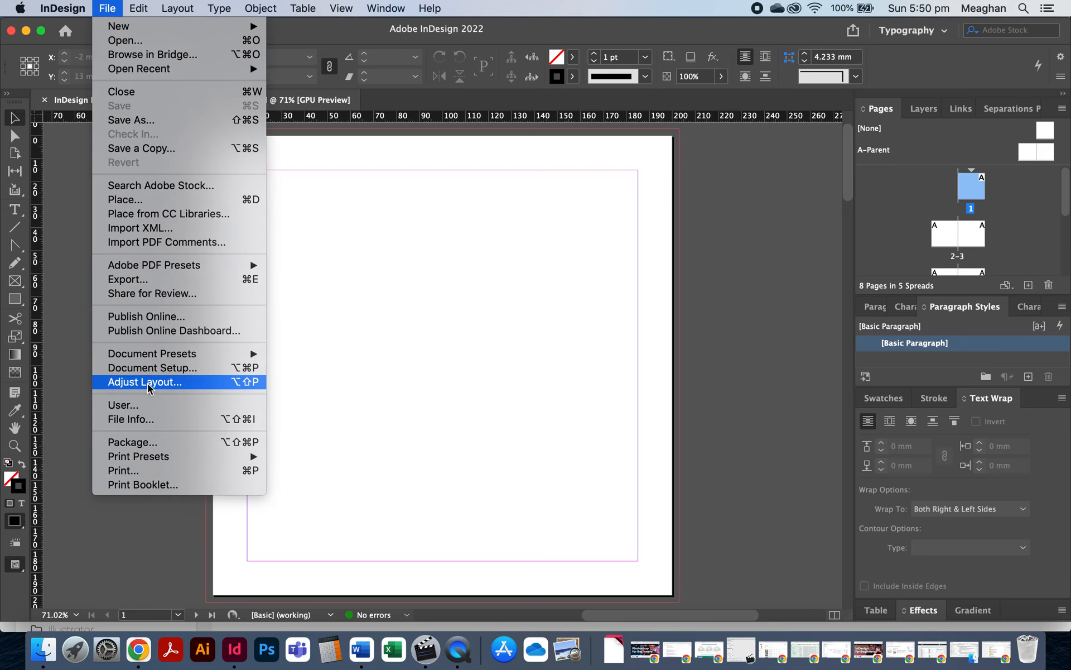
left_click(158, 370)
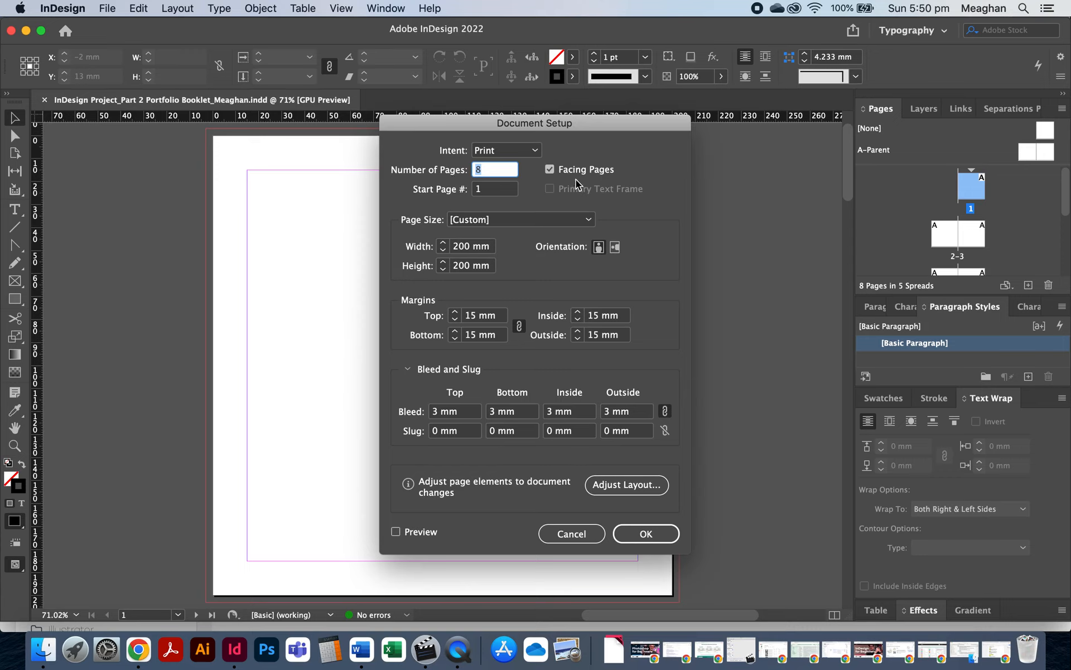
left_click(550, 169)
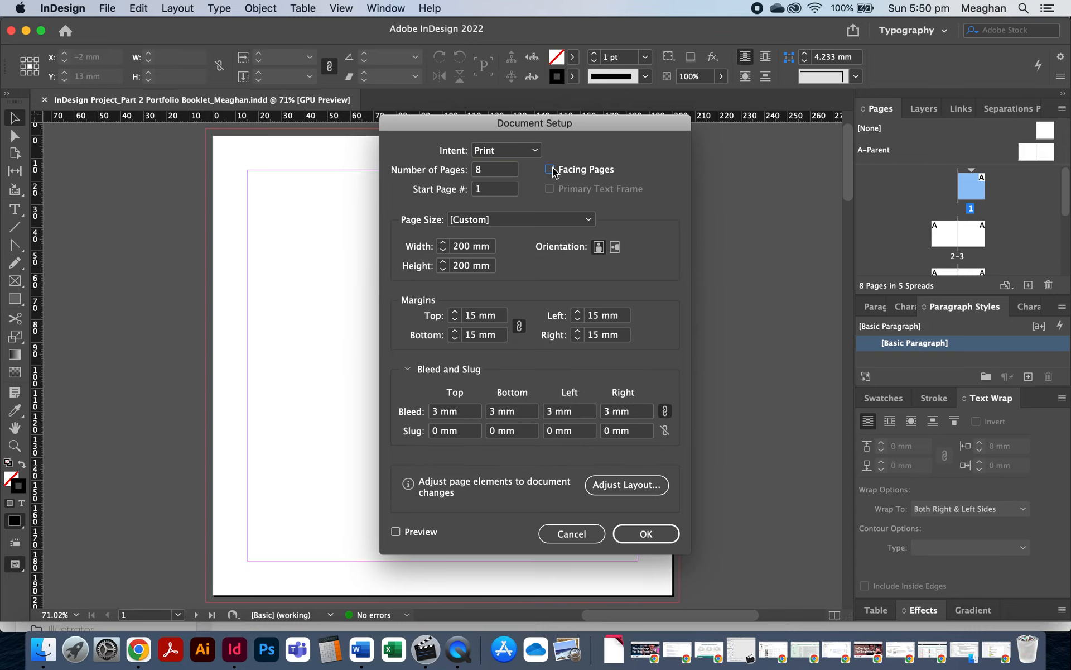
left_click(639, 534)
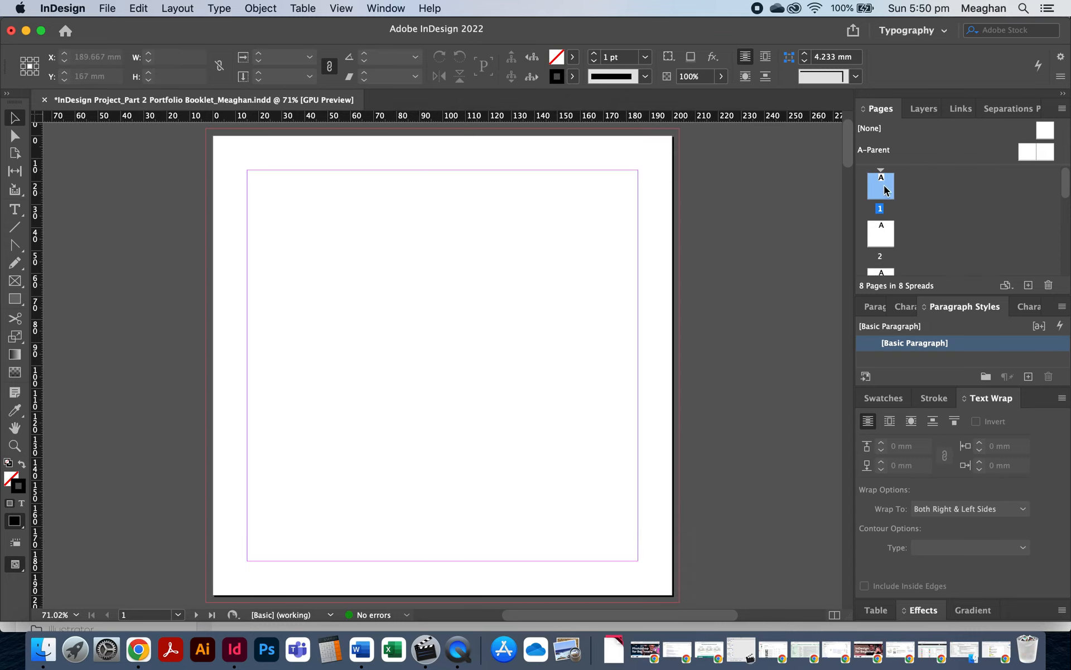
Step: Look through the separate single pages, visiting pages 2 and 3, and undo the Facing Pages change
scroll(898, 228, "down", 2)
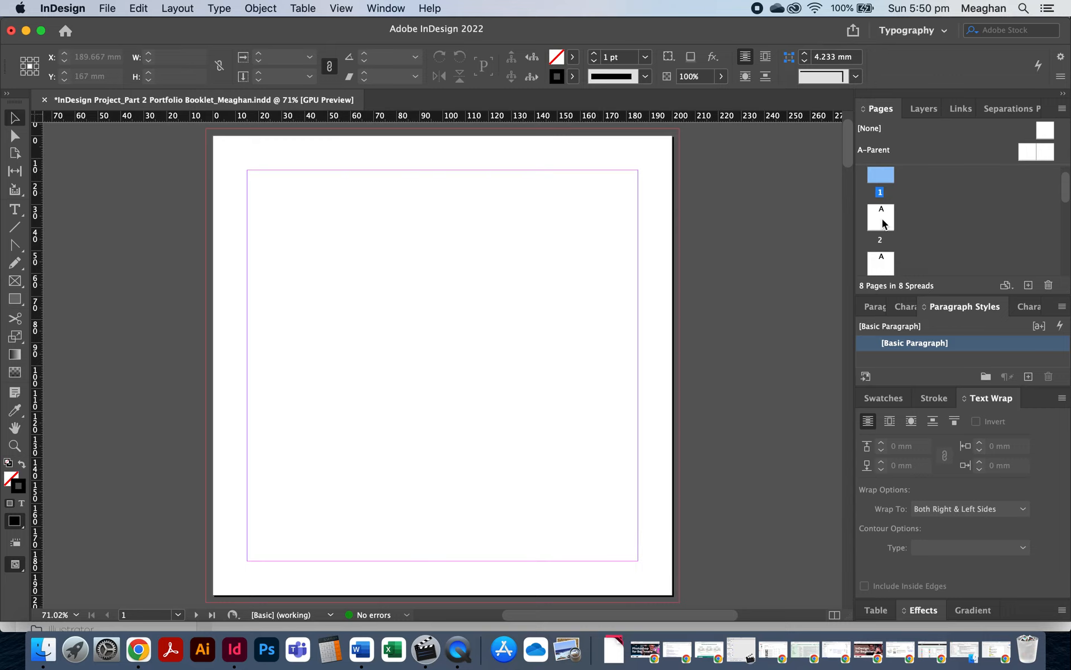
double_click(884, 223)
scroll(881, 234, "down", 1)
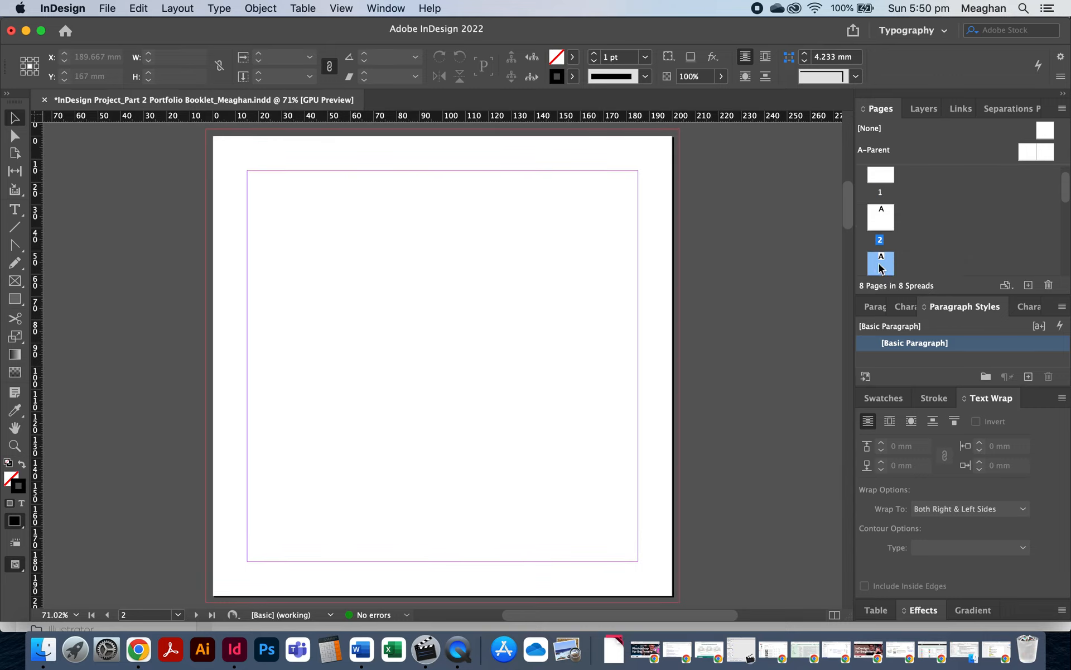
double_click(882, 251)
scroll(924, 237, "down", 4)
scroll(923, 237, "down", 5)
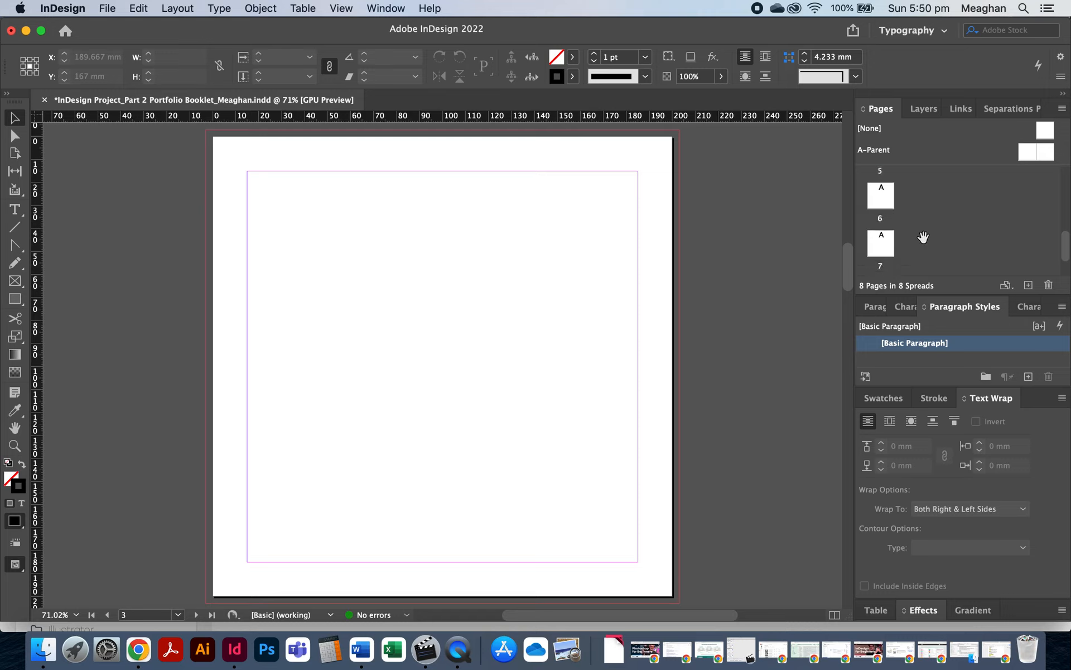
scroll(899, 230, "up", 1)
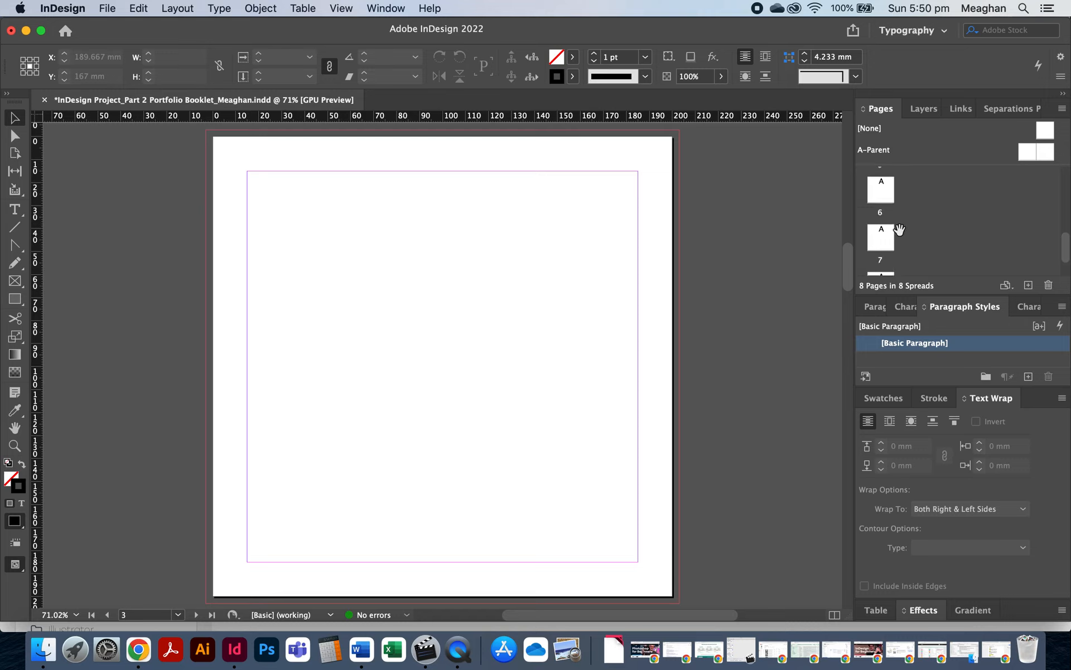
scroll(899, 229, "down", 1)
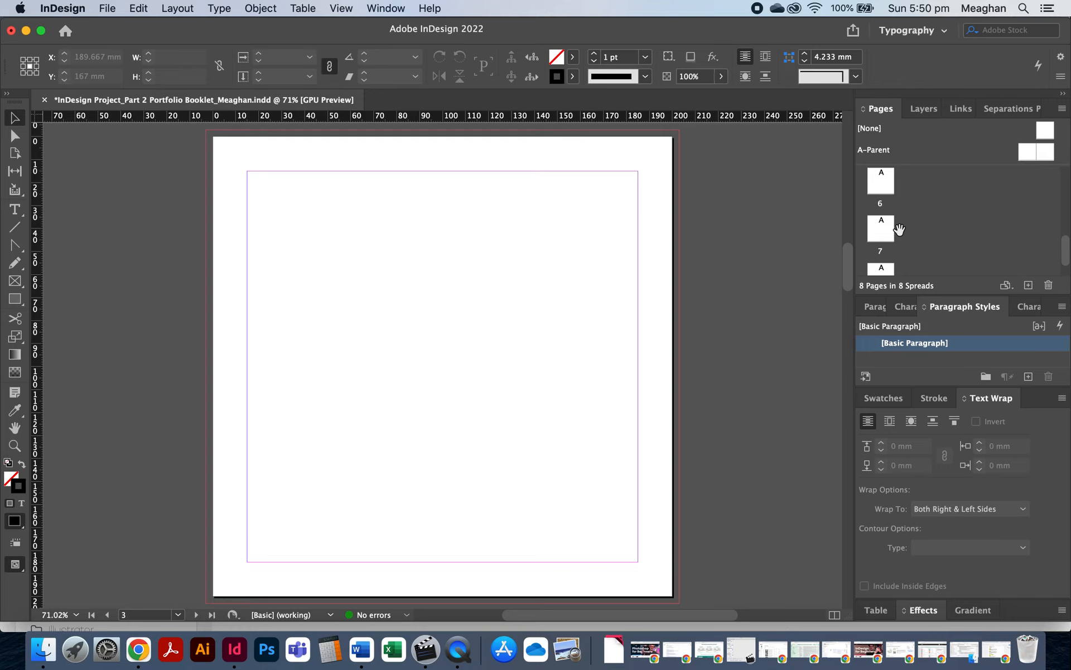
scroll(899, 230, "up", 10)
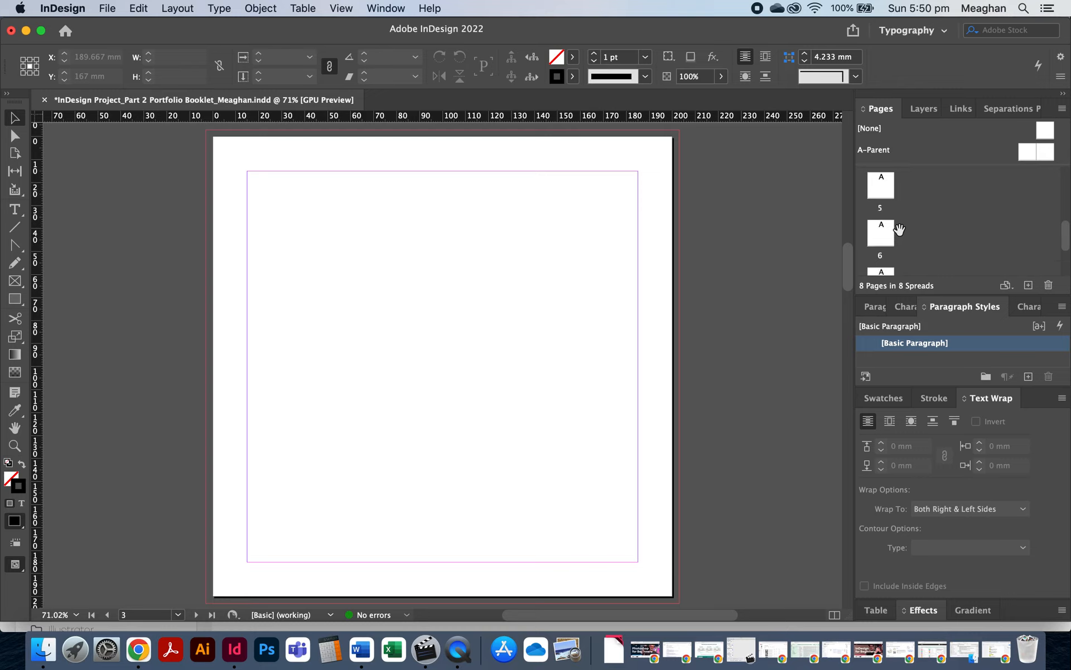
scroll(899, 229, "up", 3)
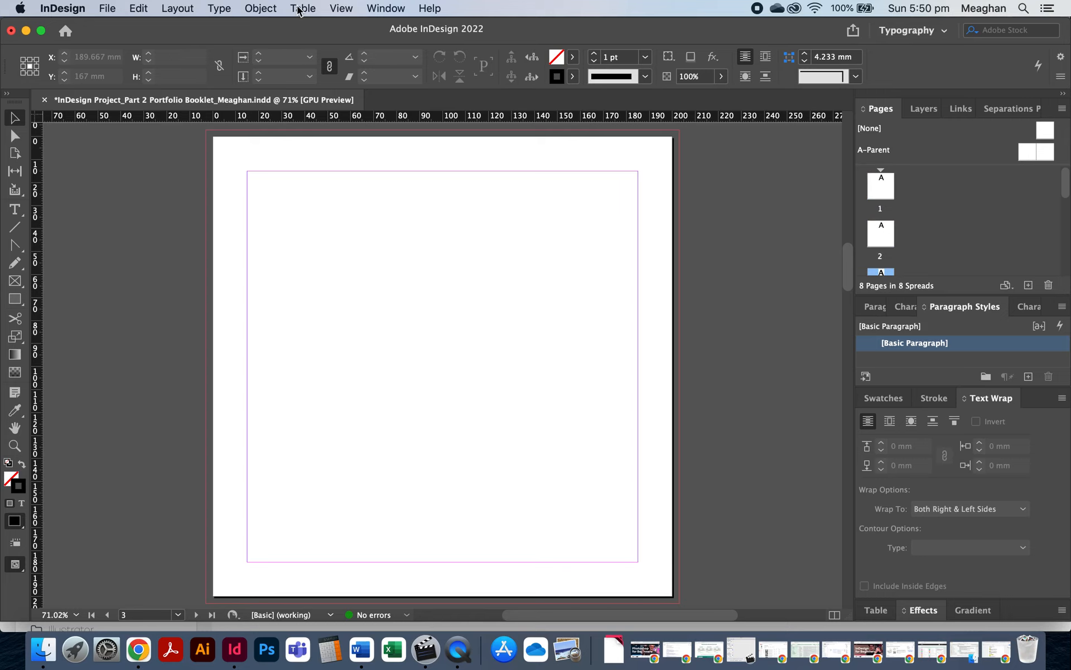
key("super+z")
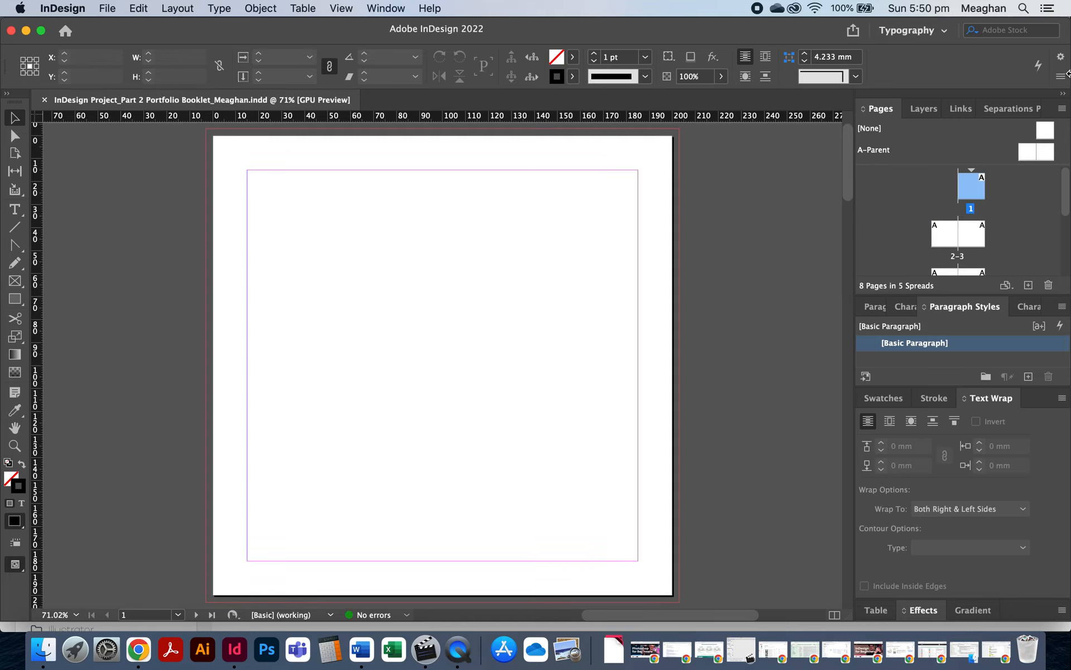
Step: Review the page count, page size, margins and bleed in the document setup, then accept the settings
left_click_drag(938, 254, 978, 258)
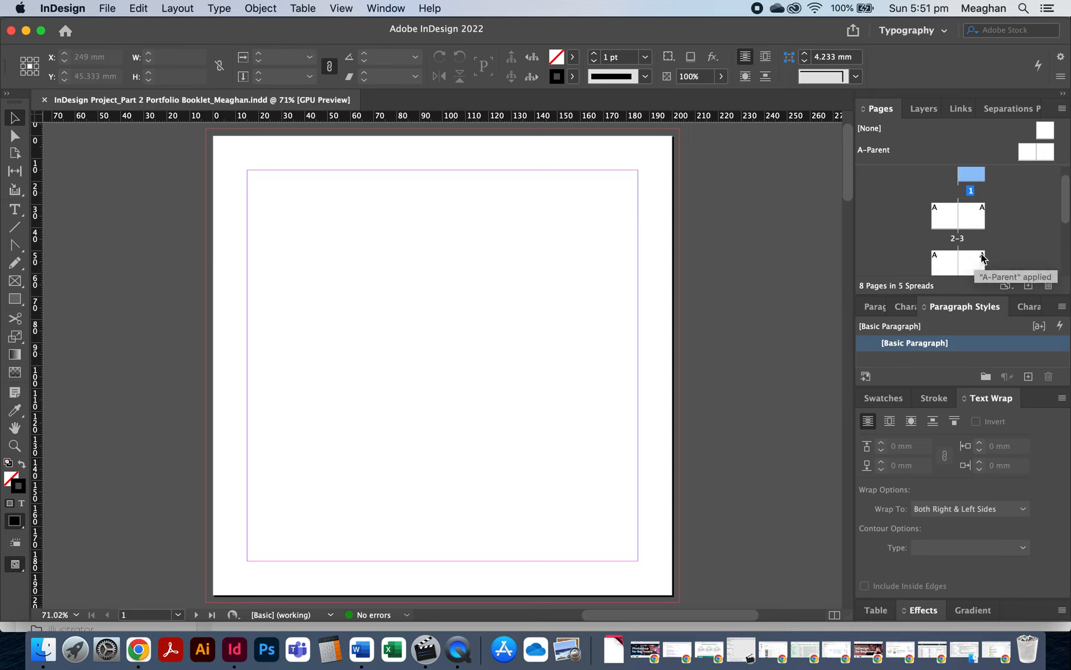
left_click(107, 8)
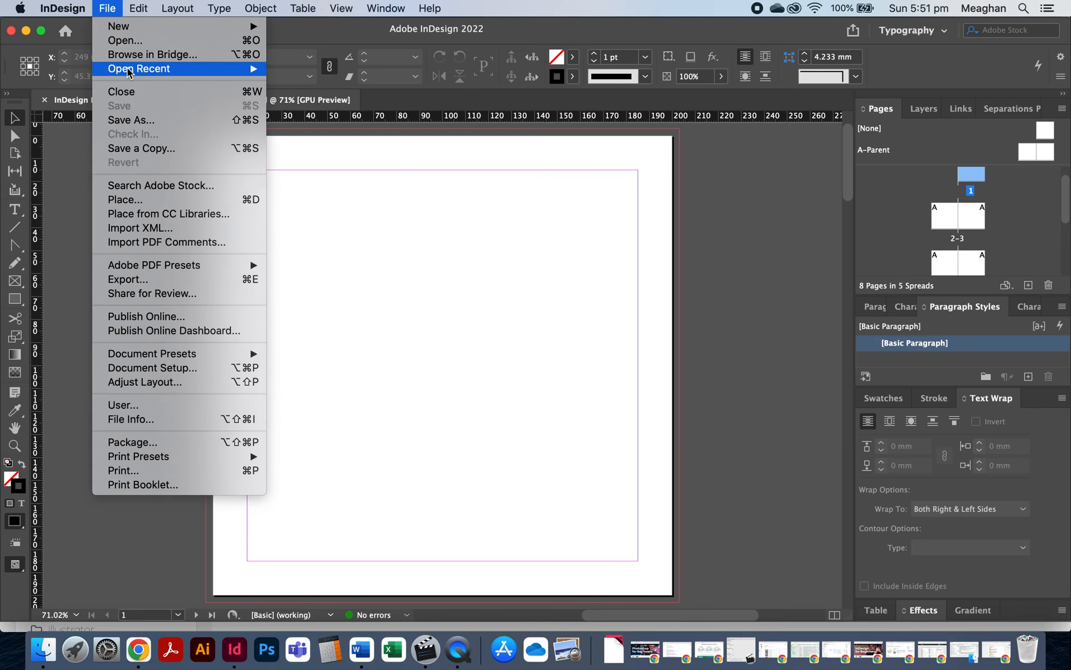
mouse_move(157, 359)
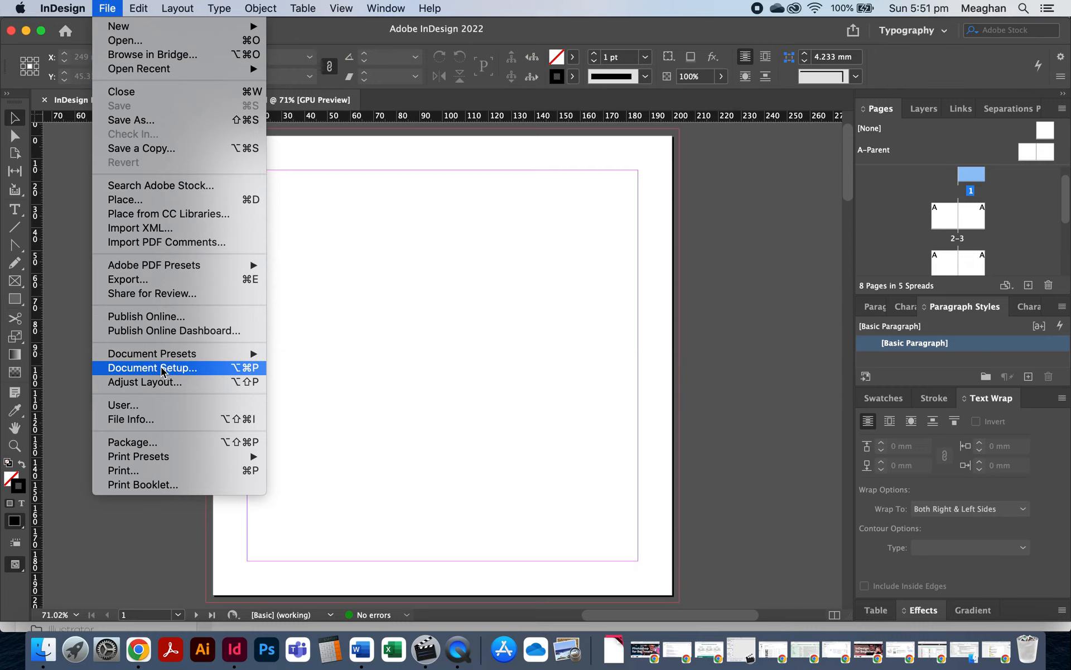
left_click(211, 368)
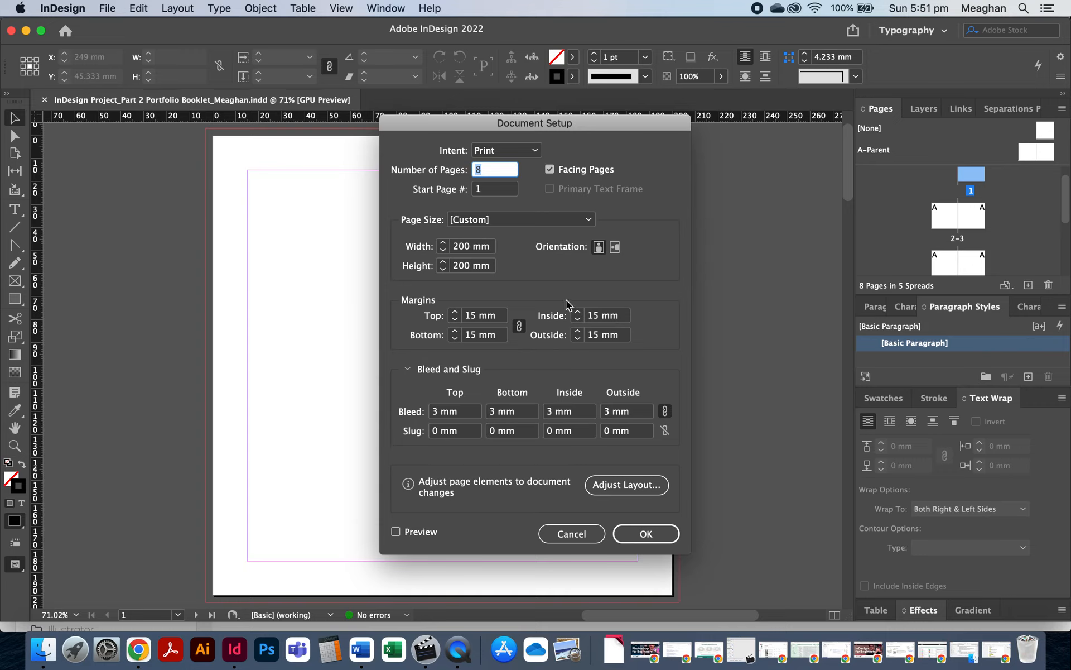
key("BackSpace")
left_click(662, 538)
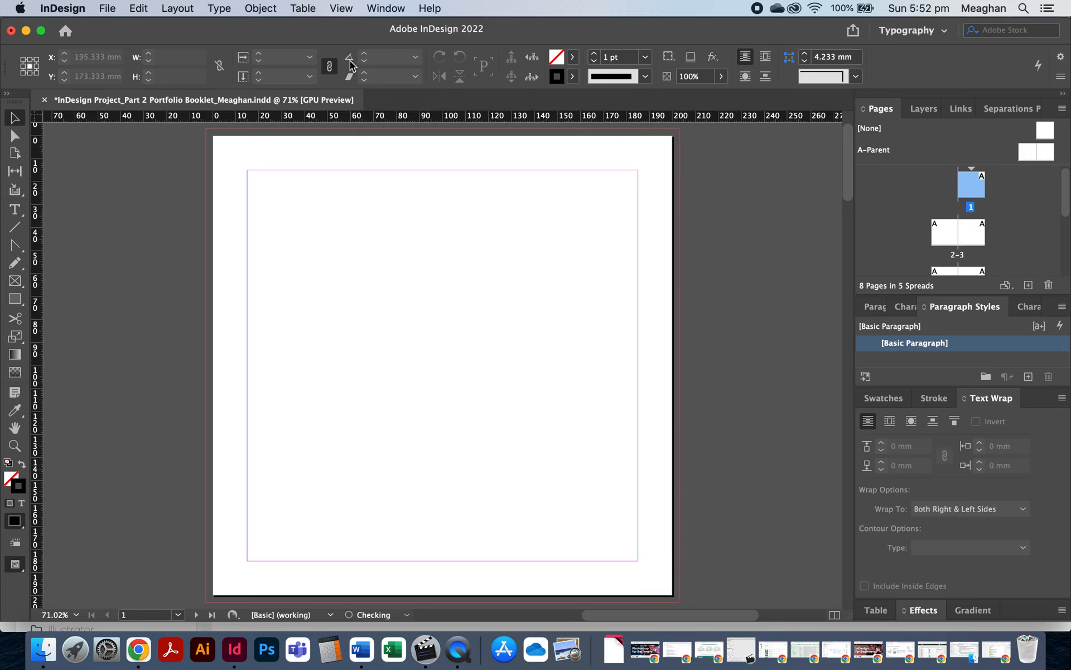
Step: Try reducing all four linked page 1 margins to 10 mm in Margins and Columns, with the preview on
left_click(177, 8)
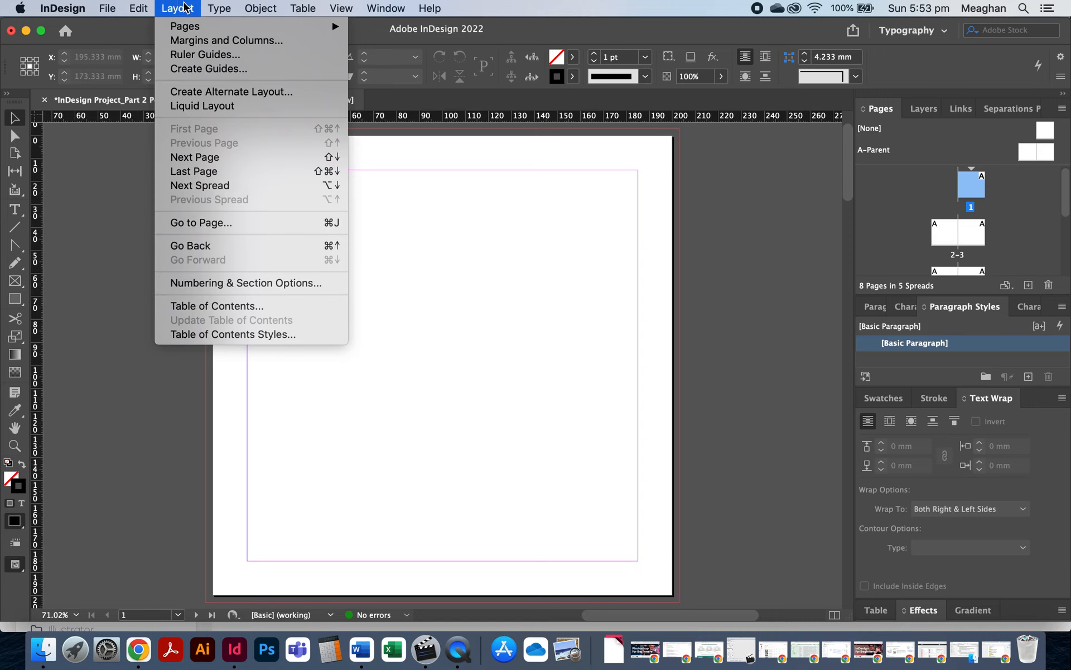
left_click(227, 42)
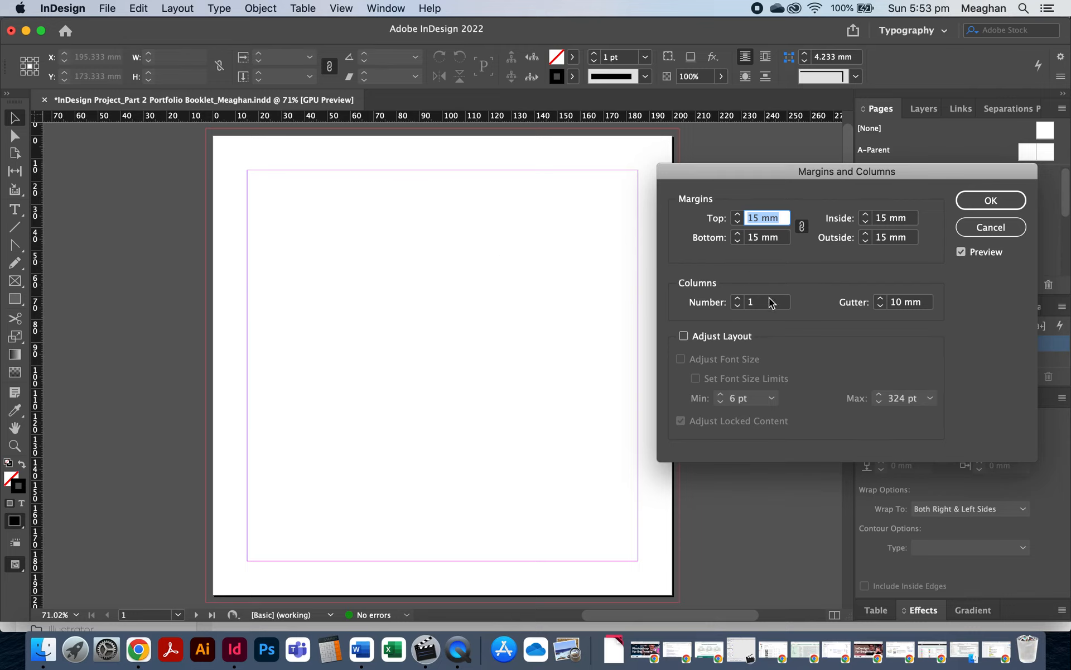
left_click(739, 222)
left_click(739, 222)
left_click(739, 222)
left_click(739, 222)
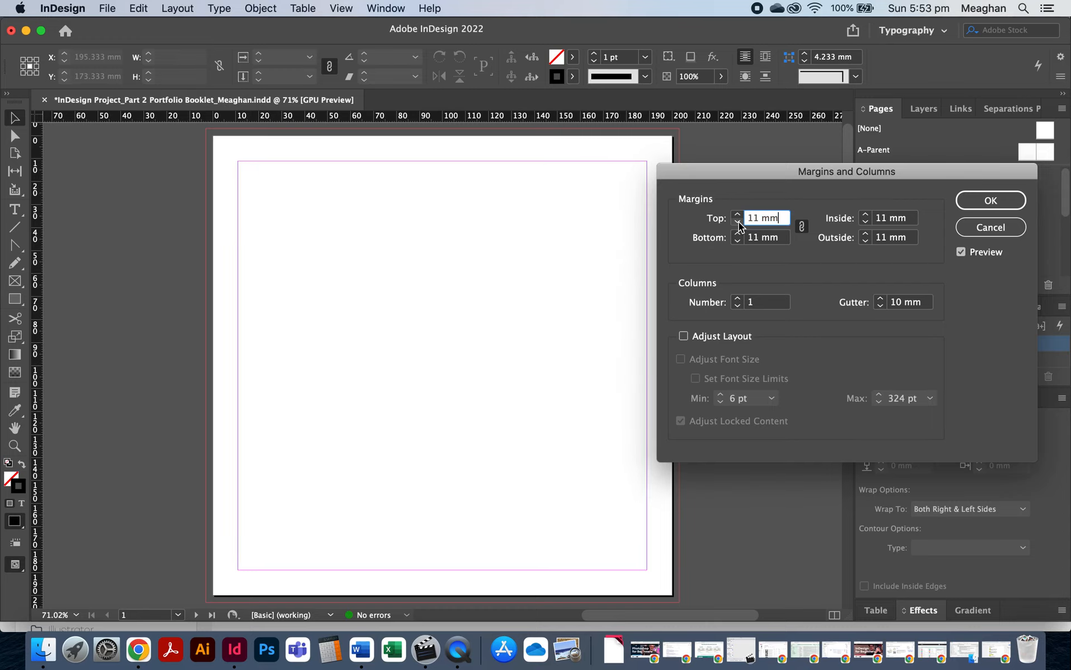
left_click(739, 222)
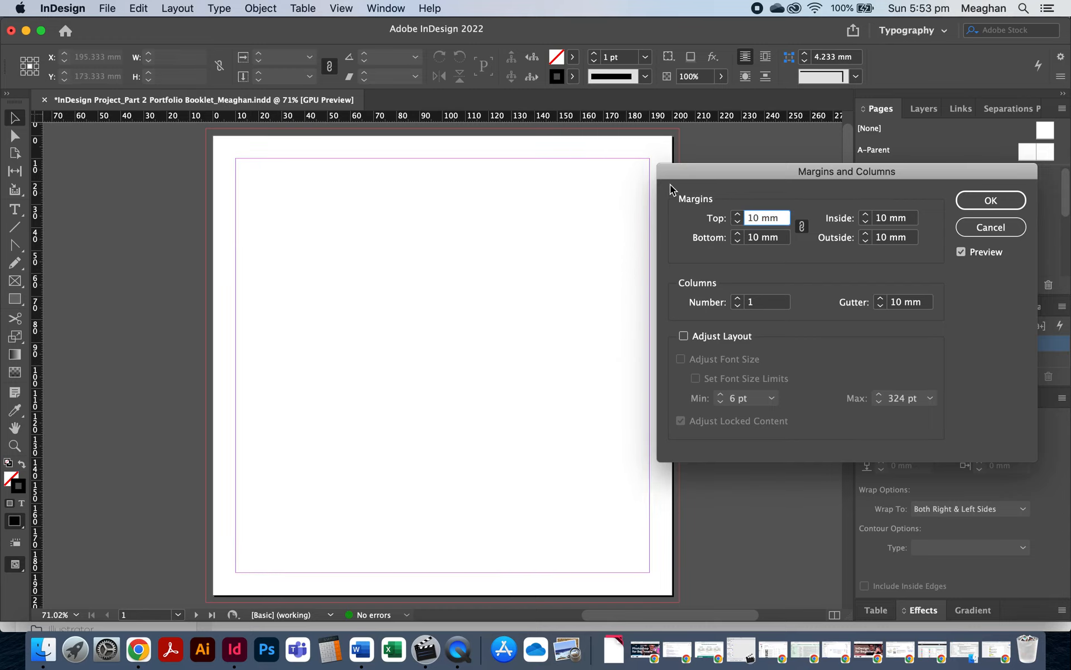
Step: Unlink the margin values, try a top margin of 12 mm, and return it to 10 mm
left_click(803, 230)
left_click(802, 228)
left_click(738, 214)
left_click(738, 214)
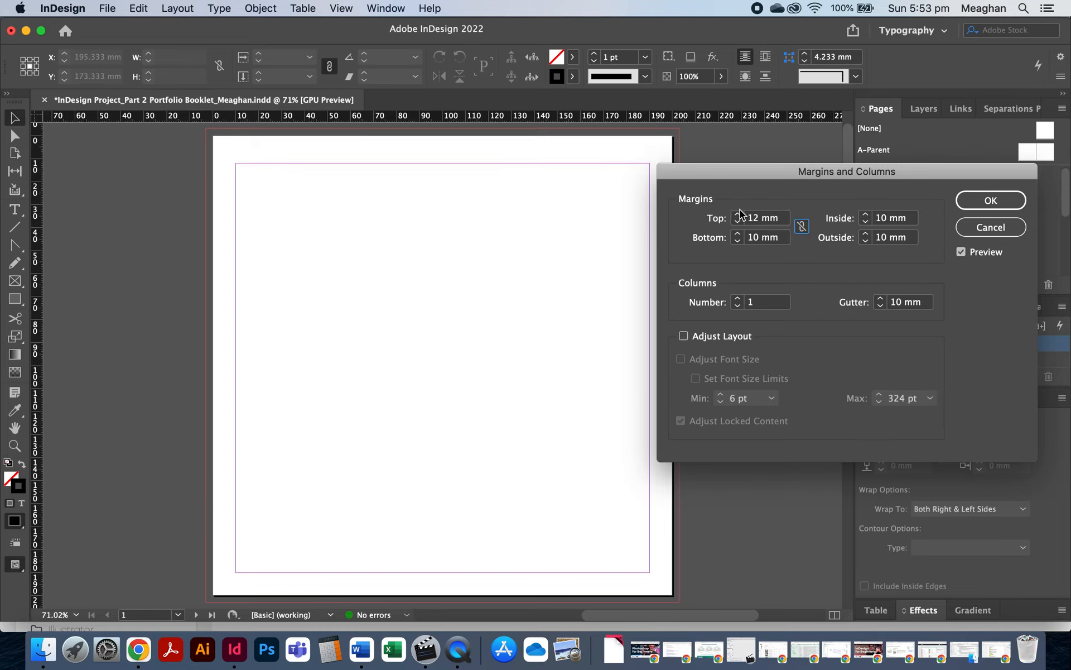
left_click(739, 223)
left_click(739, 223)
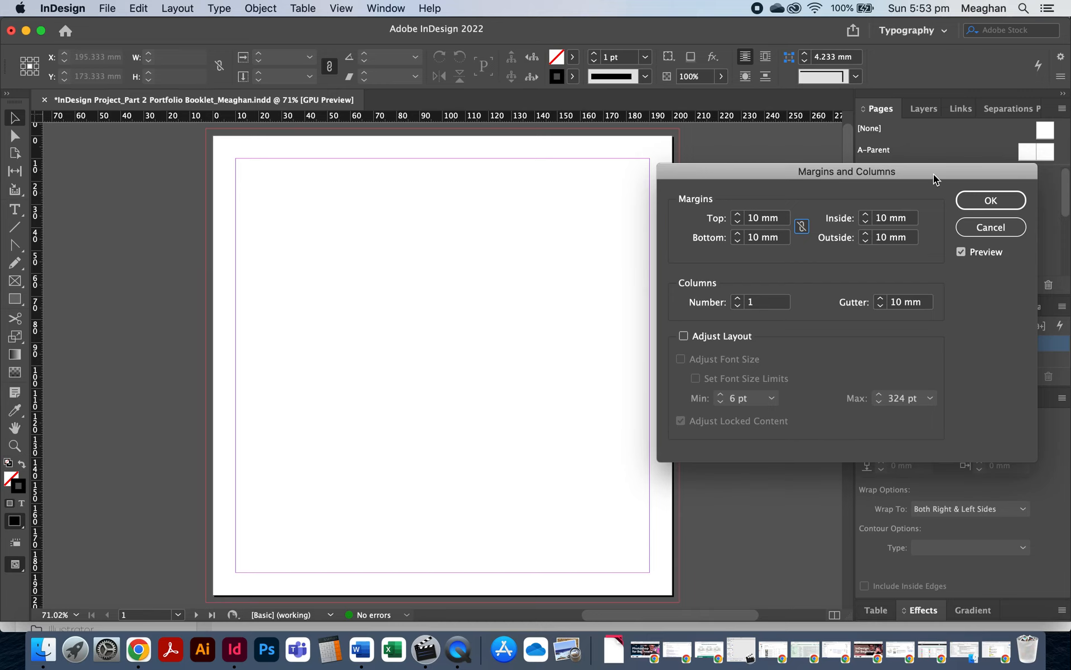
left_click_drag(936, 177, 724, 153)
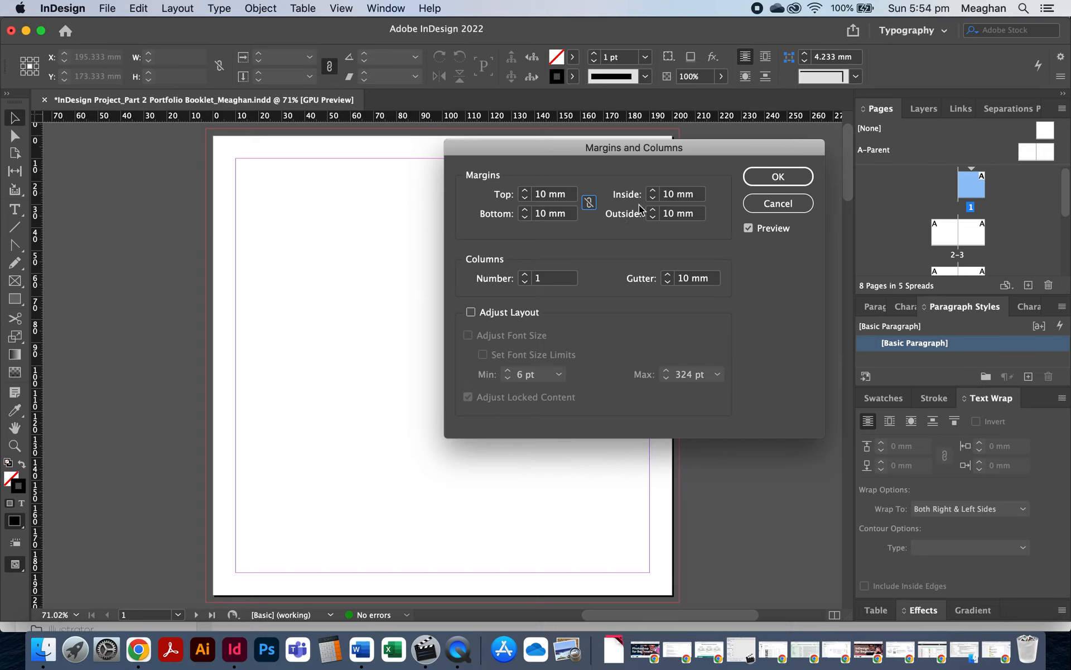
Step: Try a three-column layout with a 5 mm gutter, and discard the margin and column changes
left_click(525, 274)
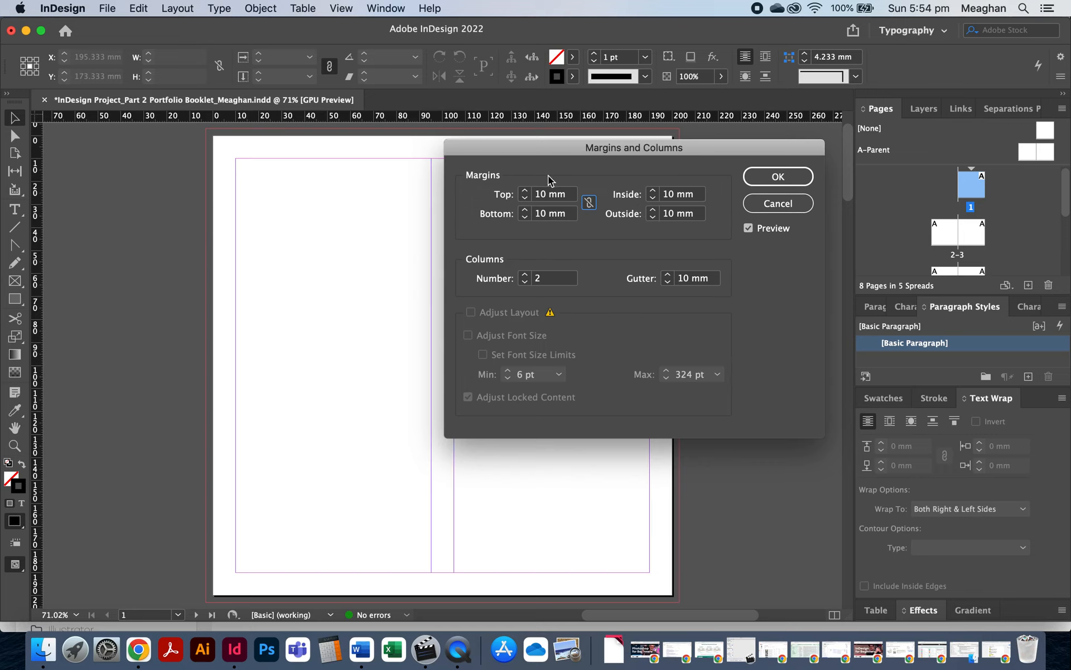
left_click_drag(635, 146, 840, 116)
left_click(730, 243)
left_click(875, 252)
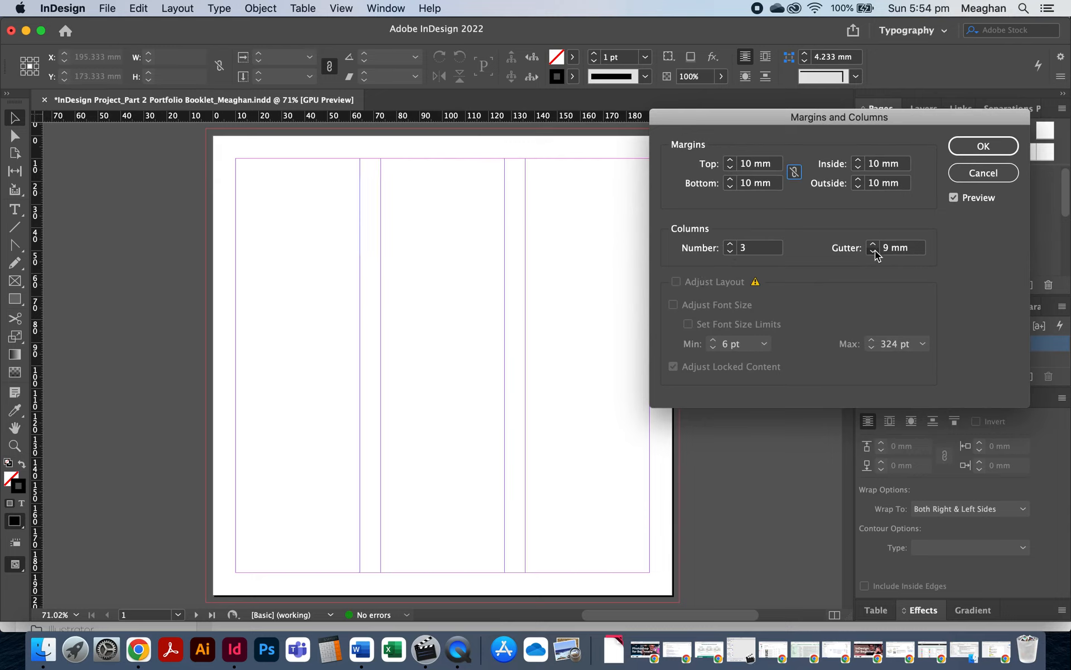
left_click(875, 252)
left_click(875, 251)
left_click(875, 252)
left_click(875, 252)
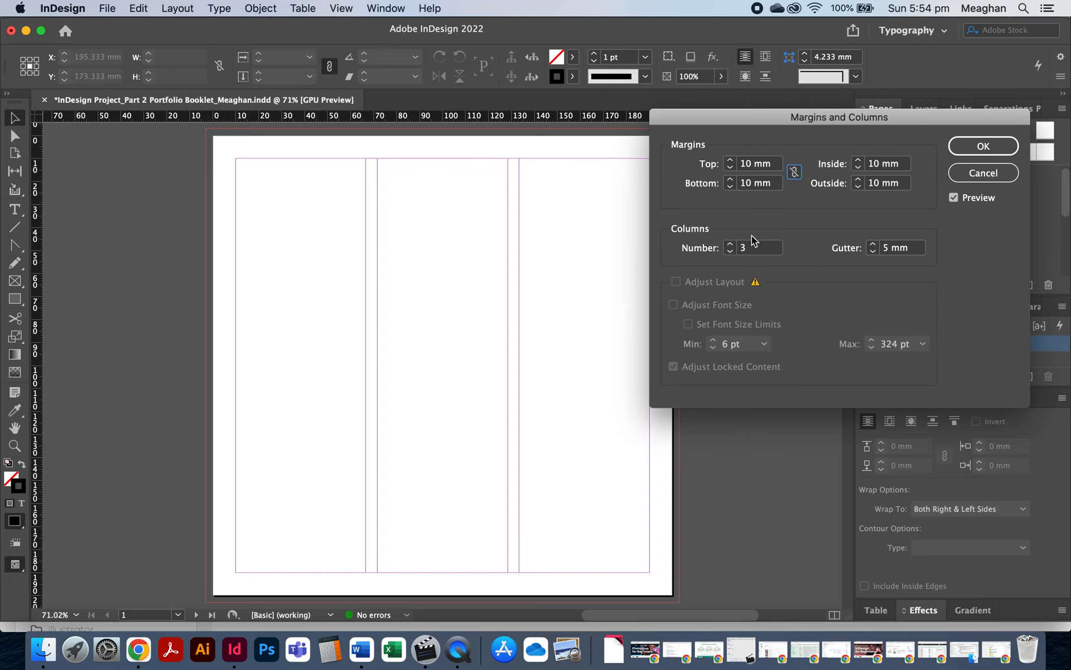
left_click(983, 177)
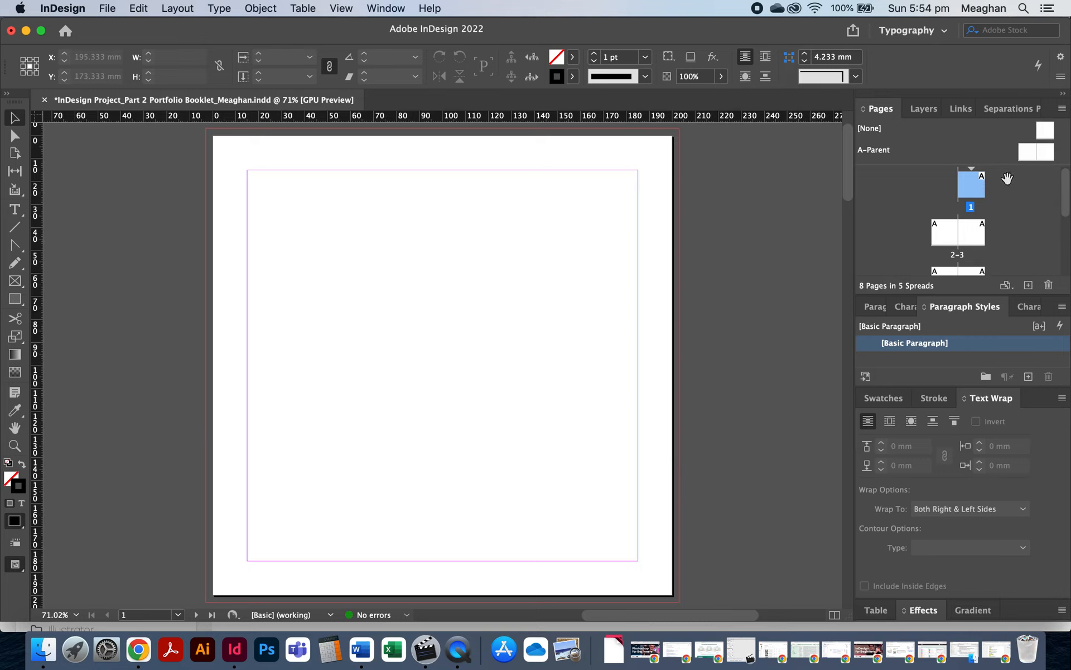
Step: View the front cover on page 1 and the back cover on page 8, then return to page 1
scroll(1009, 208, "down", 3)
scroll(1009, 208, "up", 3)
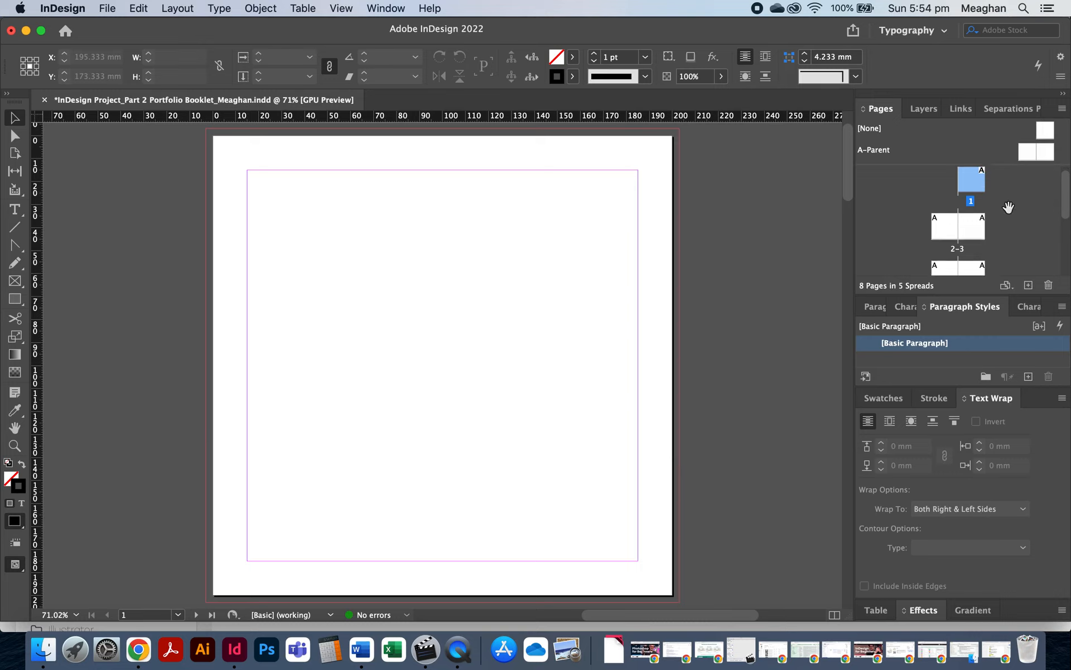
double_click(976, 185)
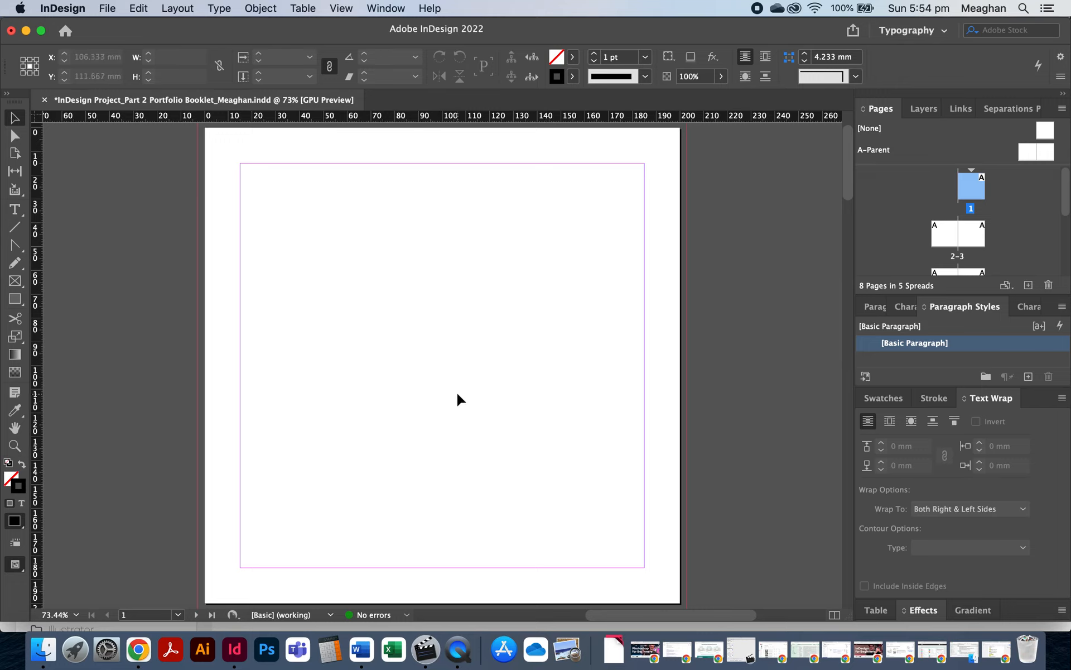
scroll(988, 220, "down", 5)
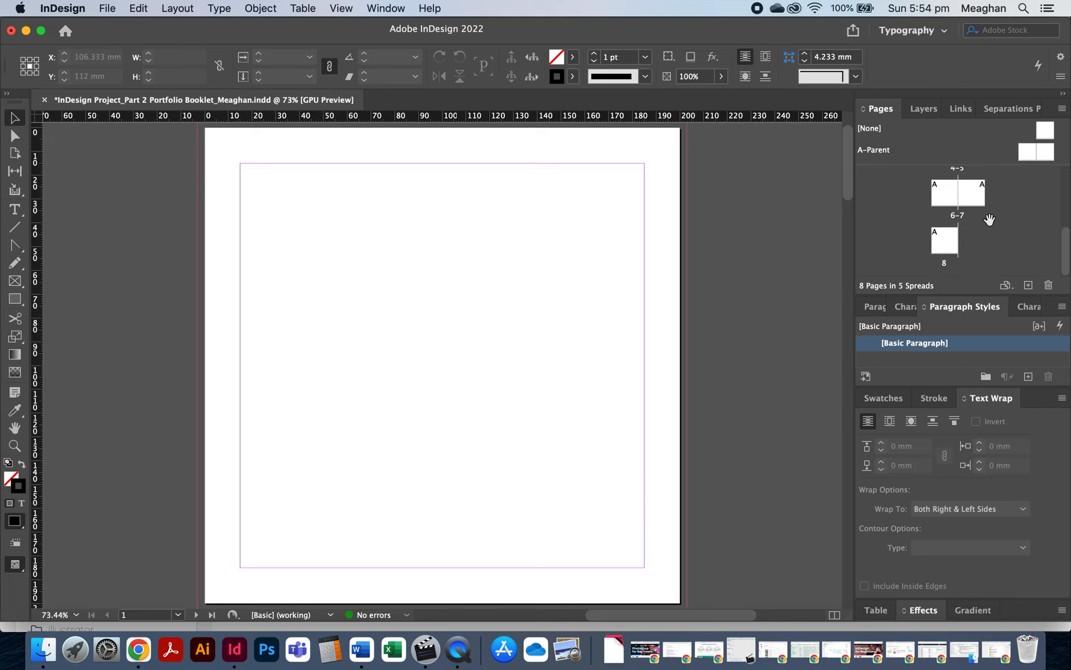
double_click(937, 241)
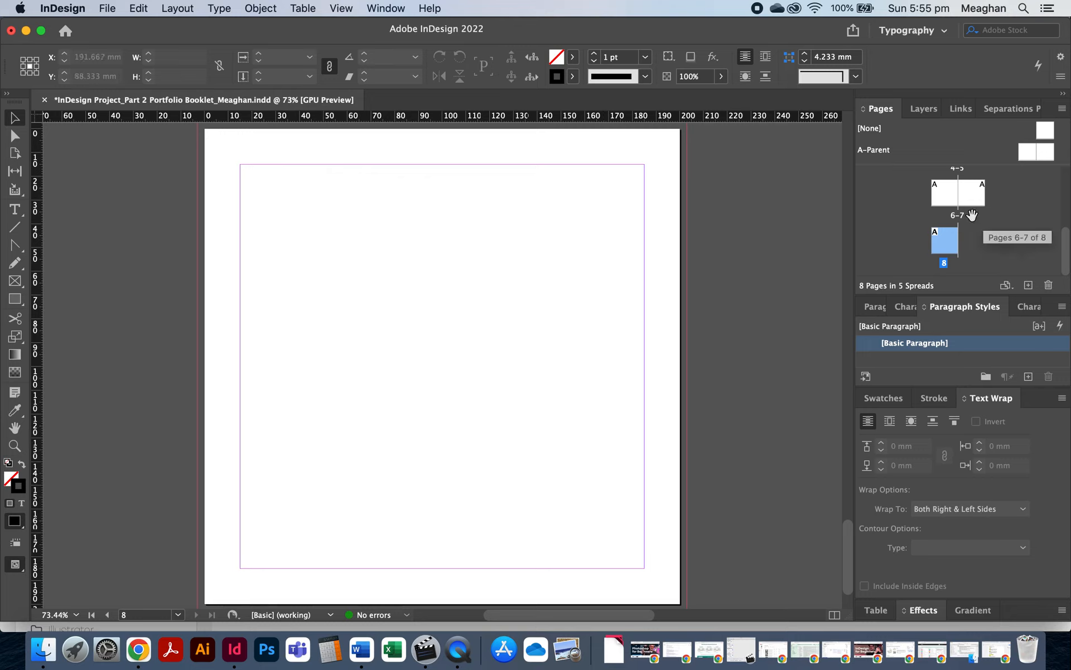
scroll(1029, 212, "up", 3)
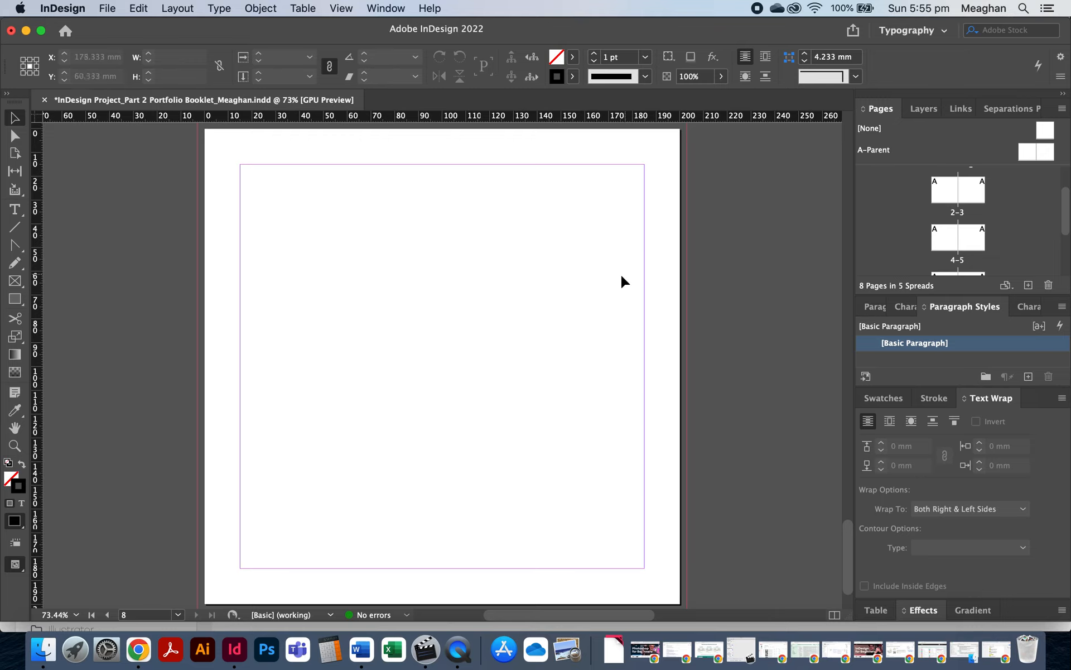
scroll(993, 195, "up", 2)
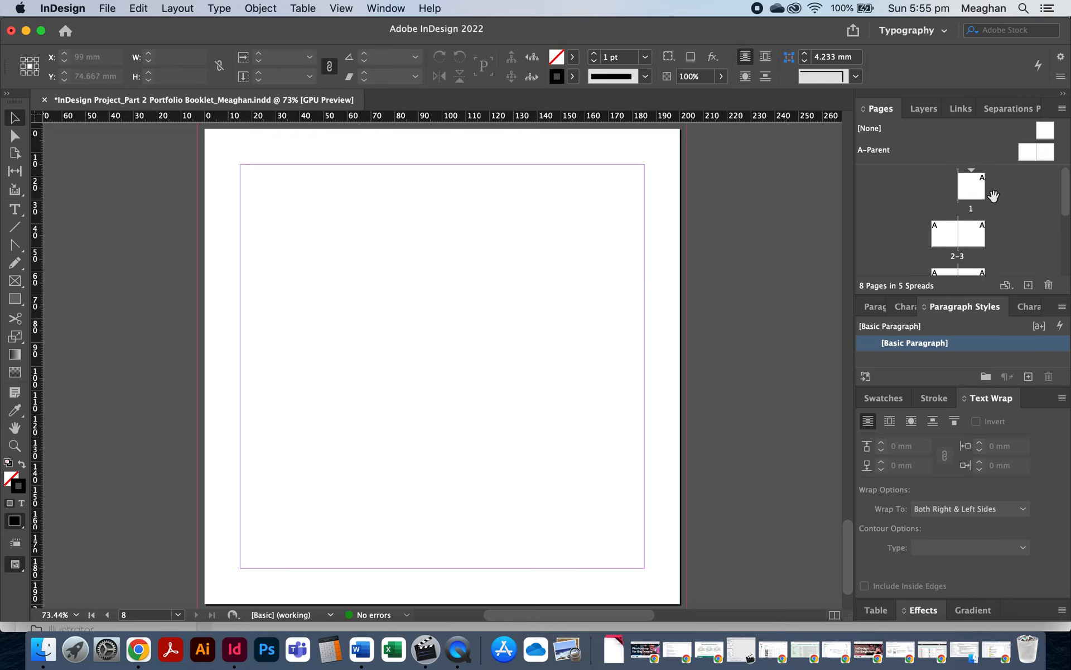
double_click(971, 180)
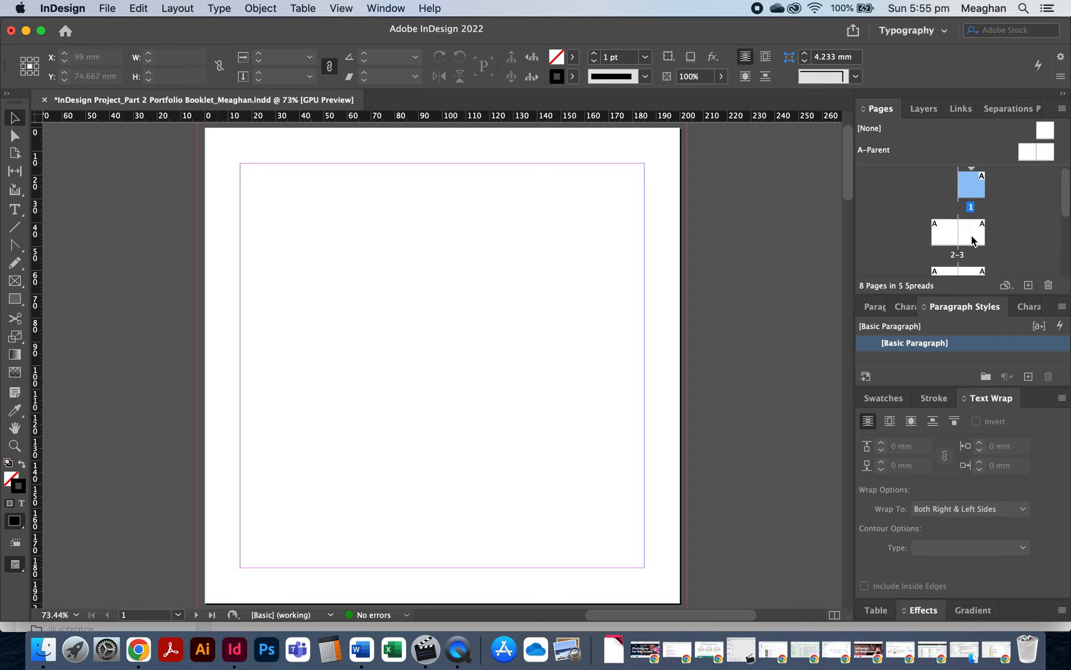
Step: Examine the inside spreads of the booklet, viewing pages 2–3 and then pages 4–5
double_click(959, 235)
scroll(546, 369, "down", 3)
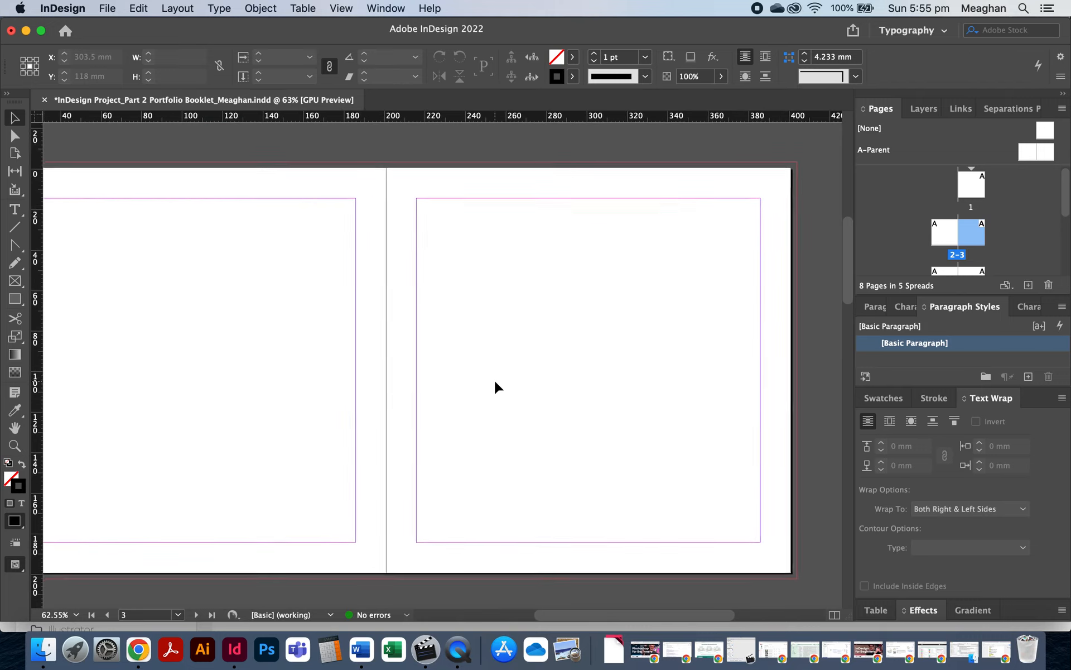
scroll(495, 386, "down", 2)
scroll(495, 386, "left", 2)
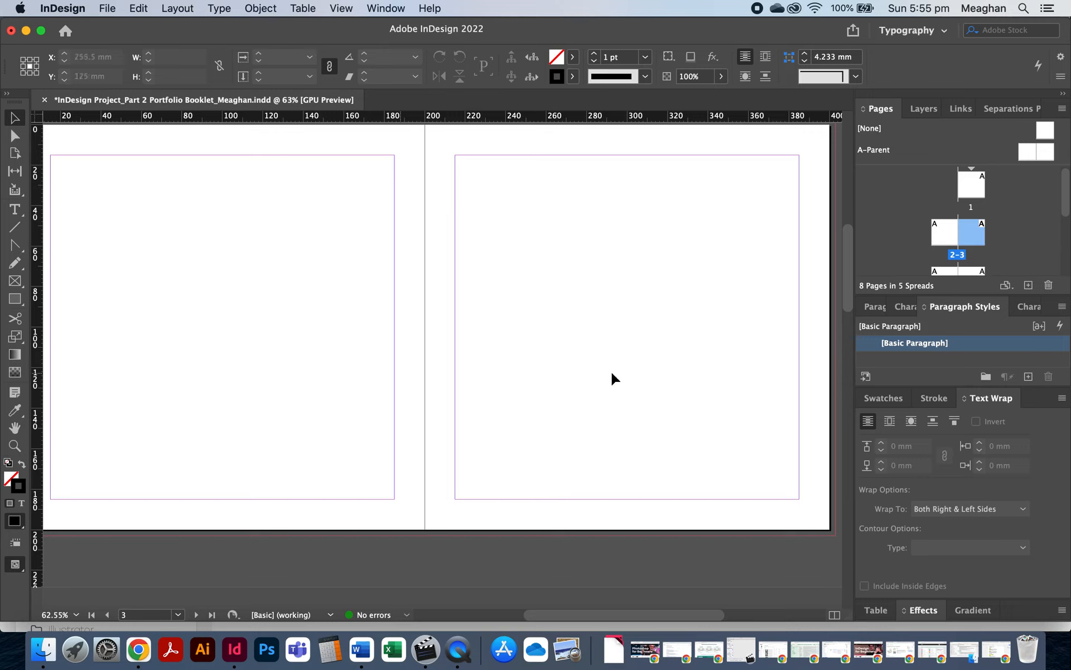
scroll(970, 238, "down", 2)
double_click(969, 237)
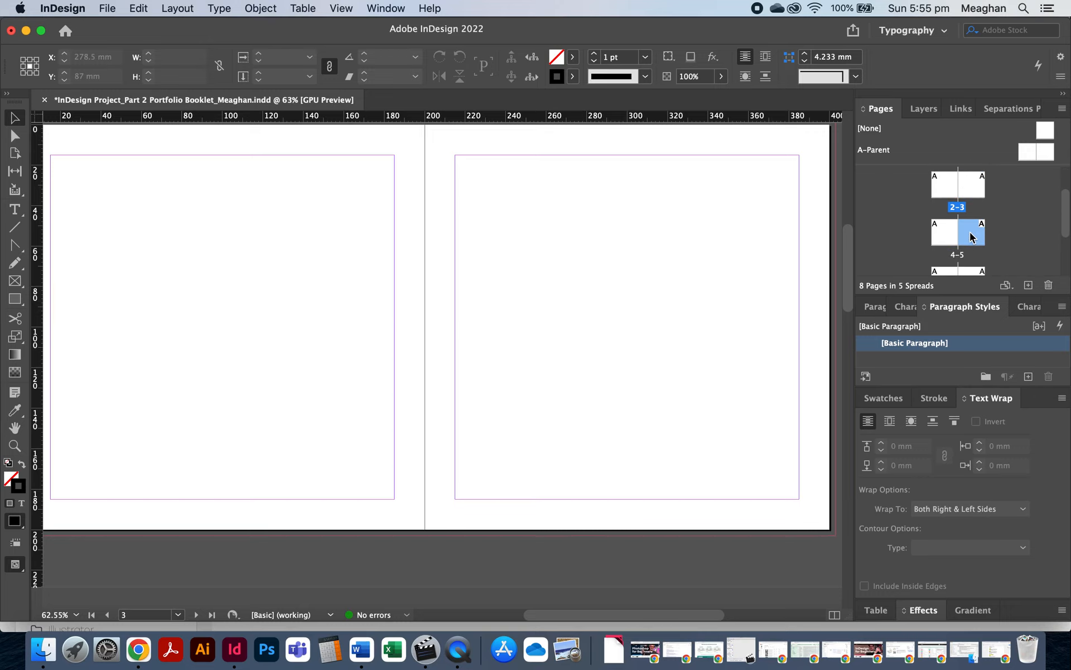
scroll(451, 256, "down", 2)
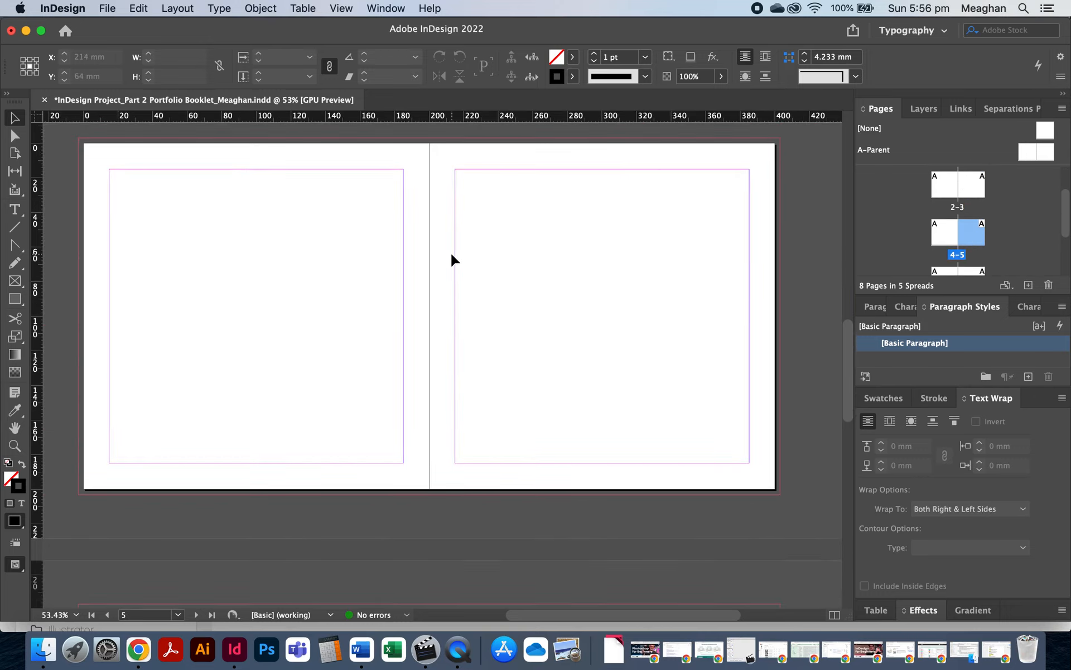
scroll(434, 268, "up", 2)
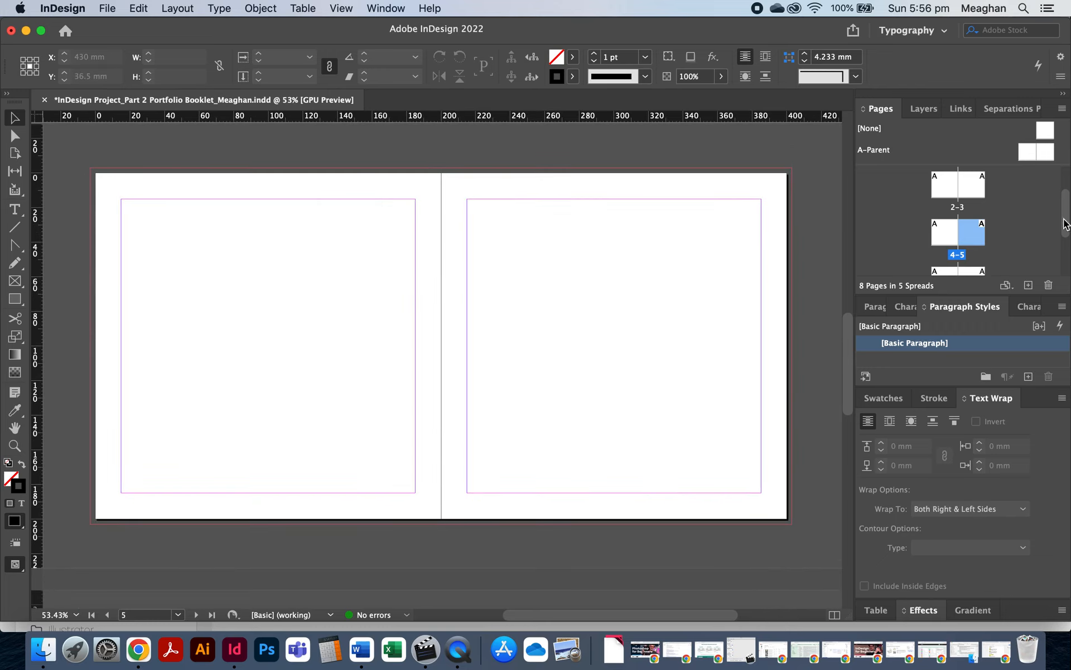
Step: Examine the spread on pages 6–7, then go back up to the spread on pages 4–5
scroll(1025, 240, "down", 1)
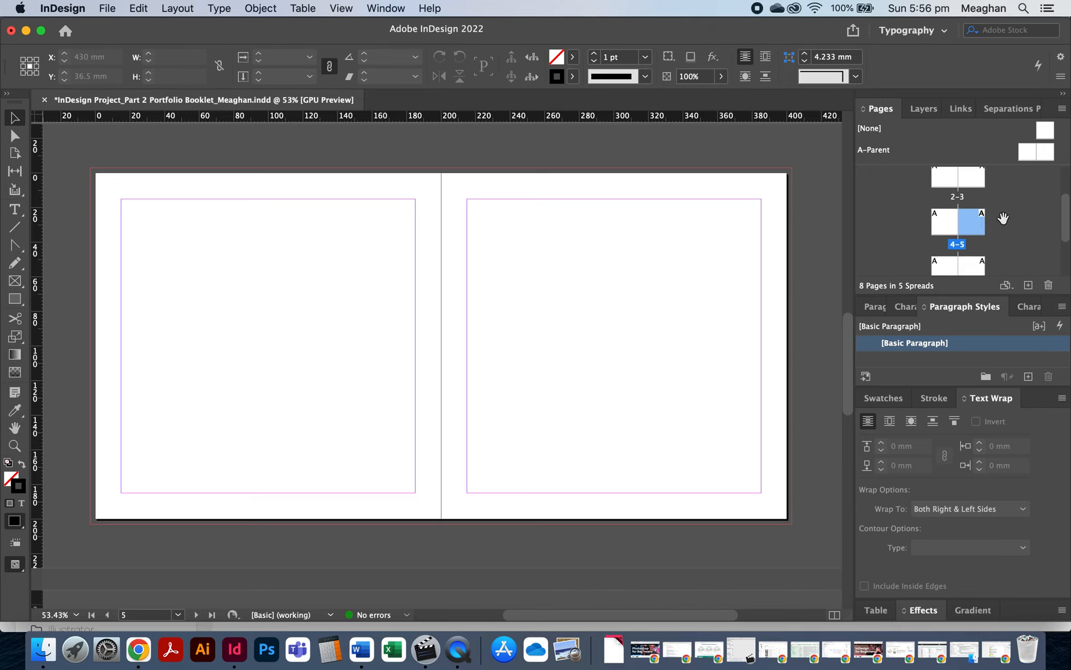
scroll(1002, 217, "down", 3)
left_click(978, 226)
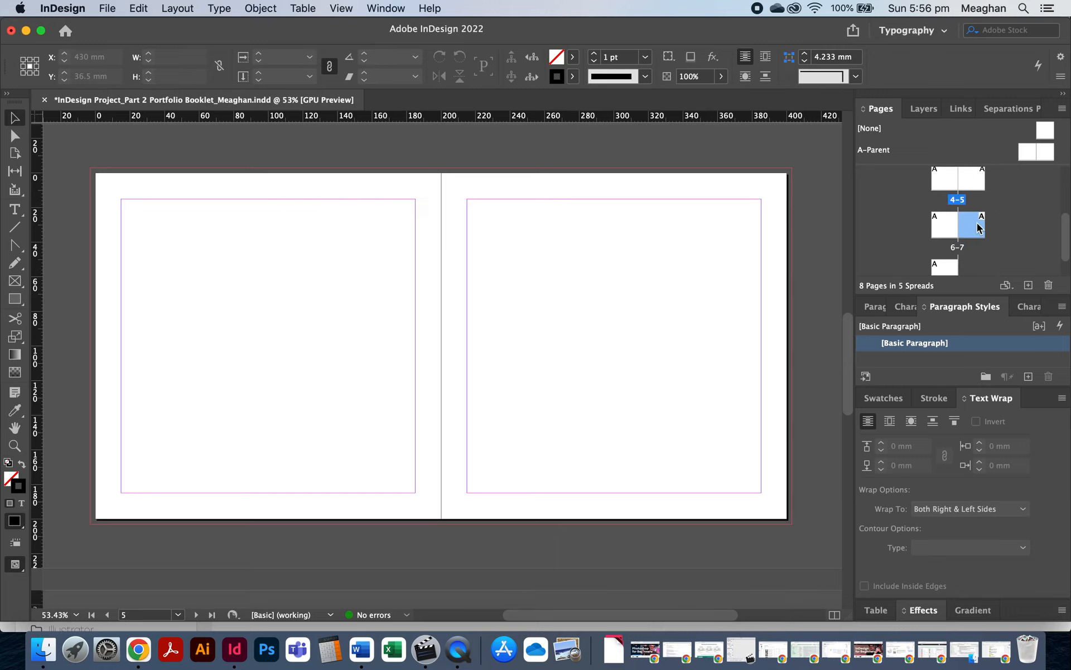
double_click(977, 226)
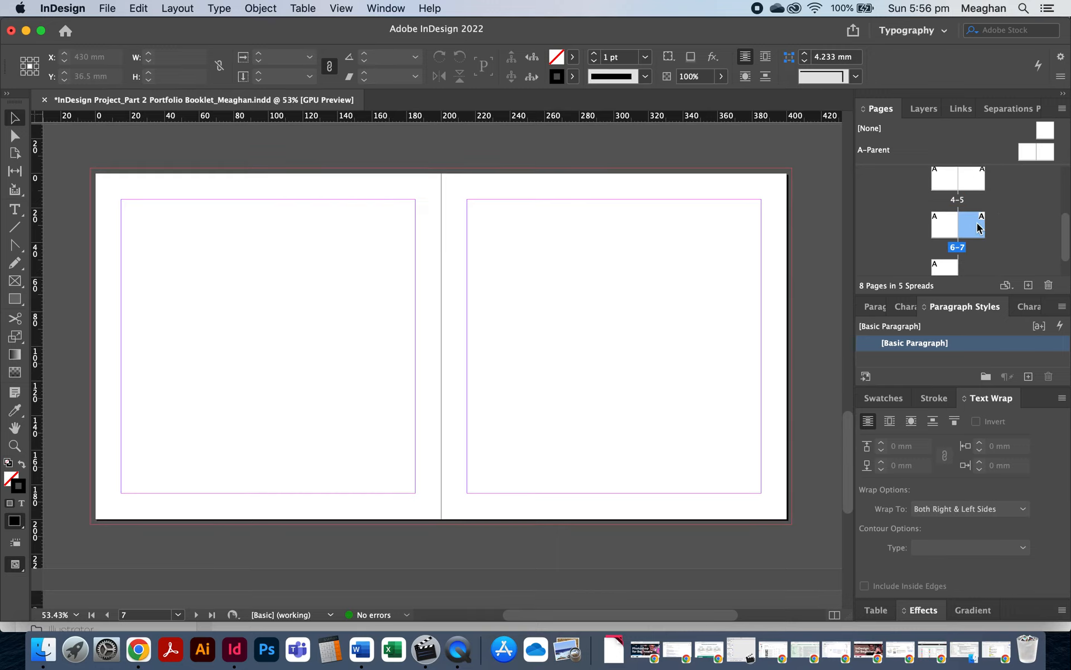
scroll(971, 217, "up", 3)
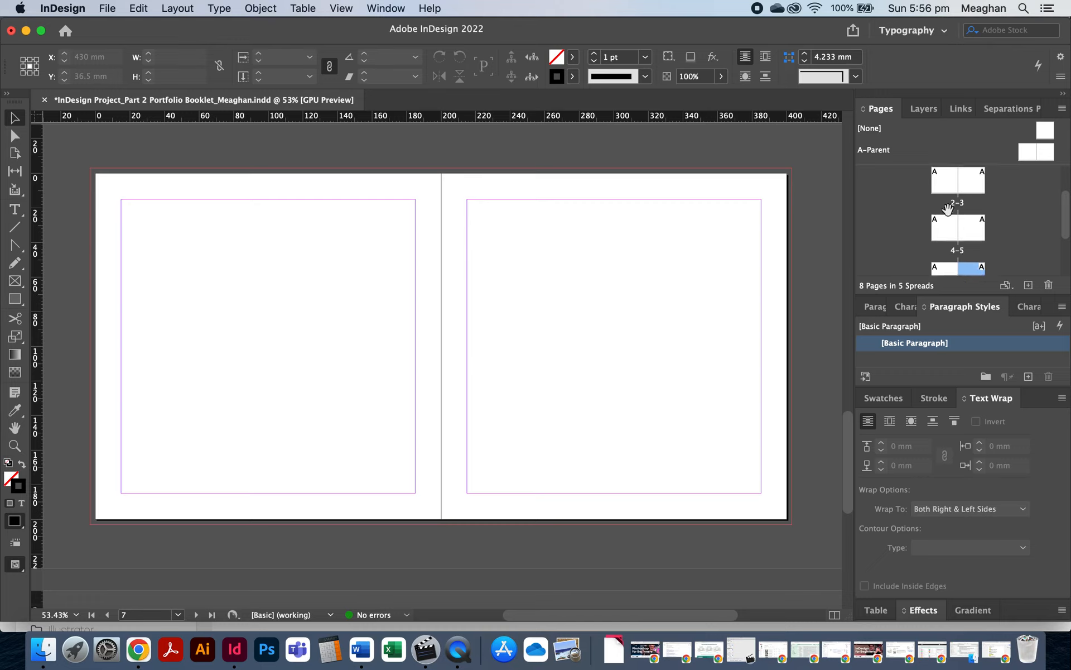
scroll(981, 240, "down", 2)
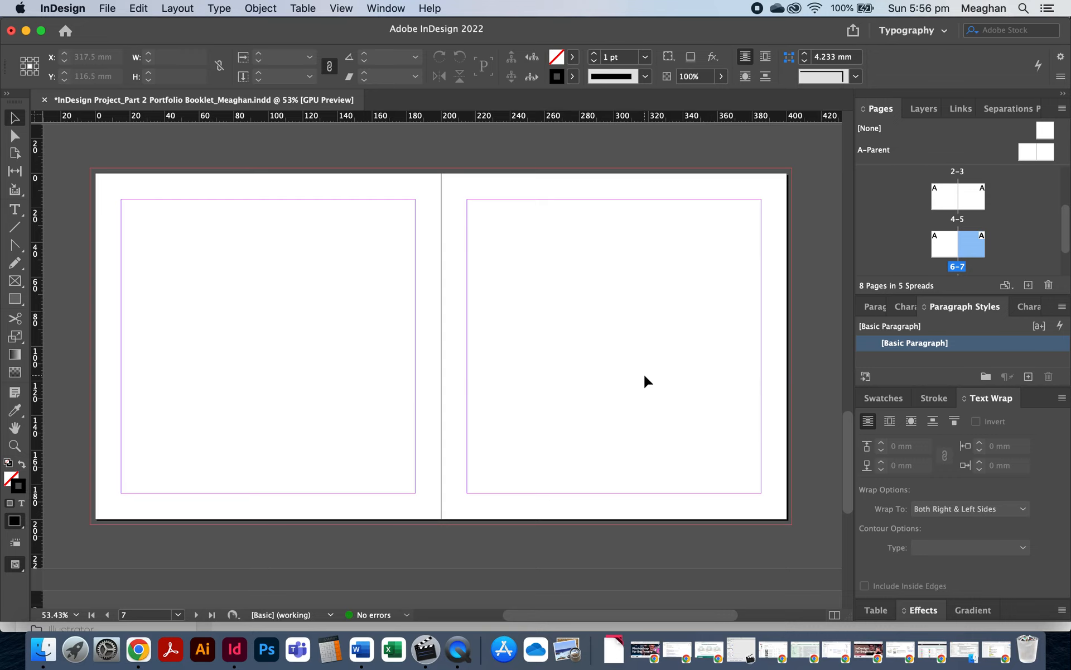
scroll(644, 382, "up", 10)
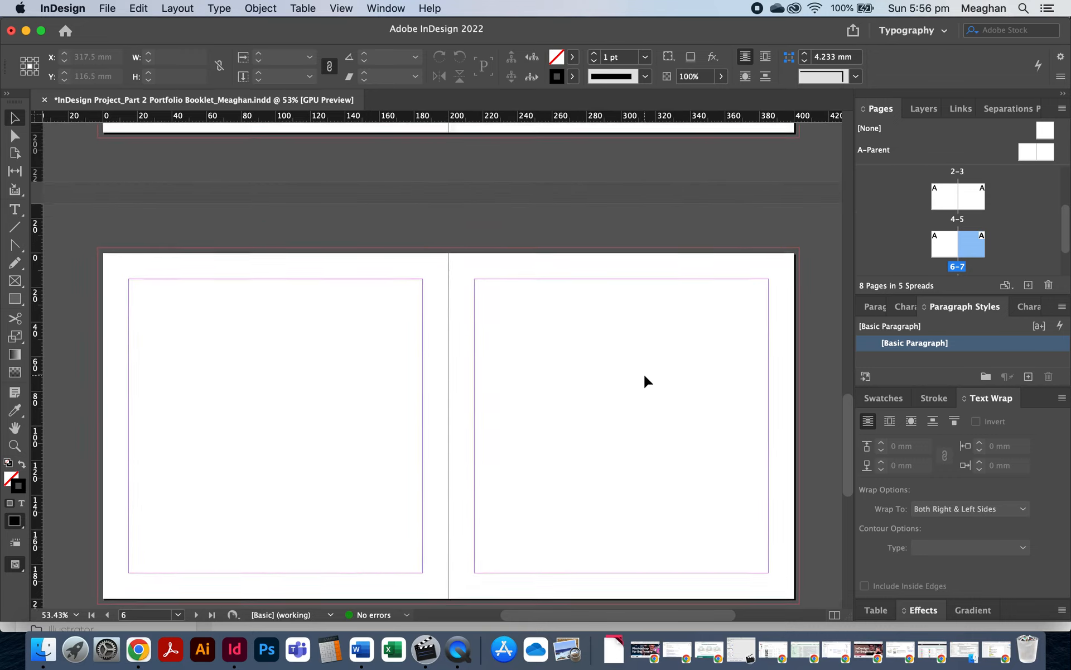
scroll(644, 381, "up", 5)
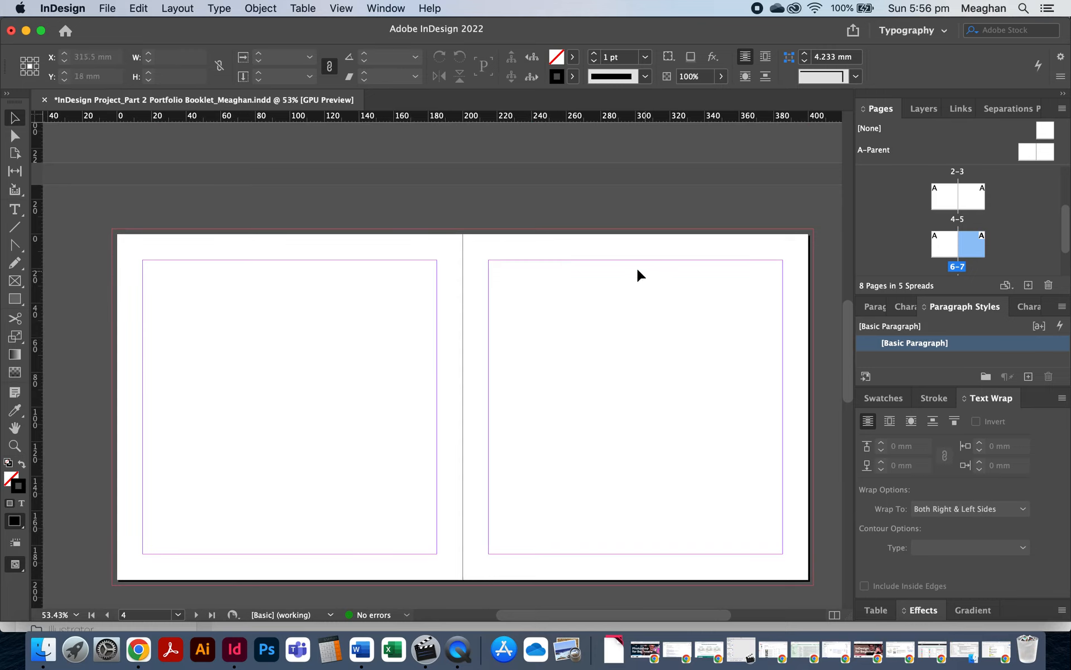
Step: Go back up to the front cover, then compare the A-Parent spread with the spread on pages 4–5
scroll(638, 273, "up", 3)
scroll(638, 273, "up", 10)
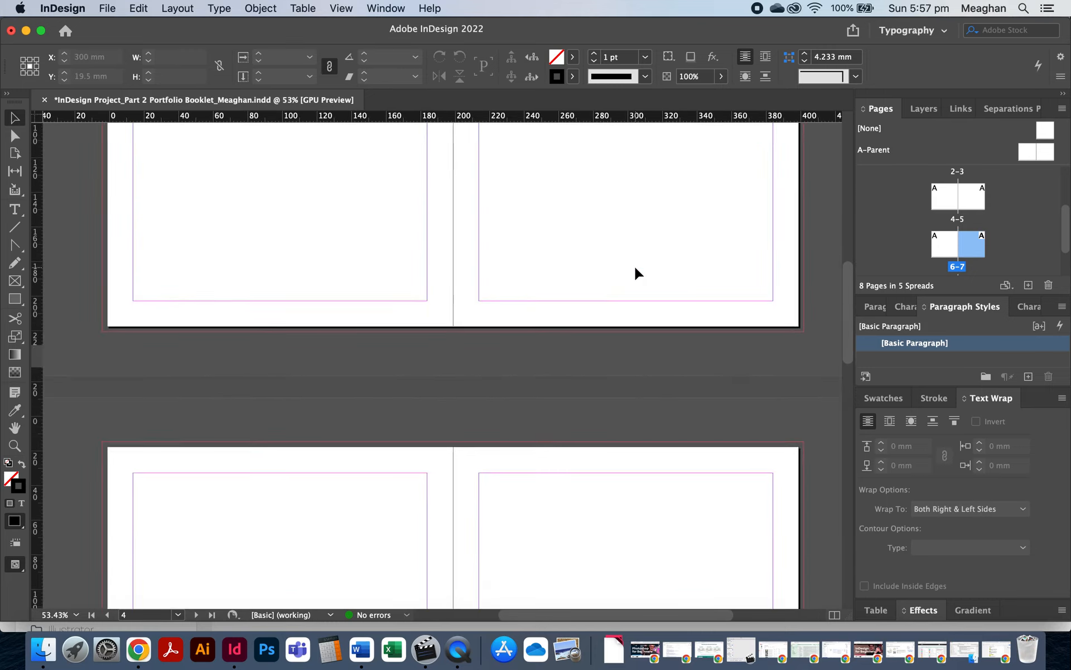
scroll(637, 273, "up", 3)
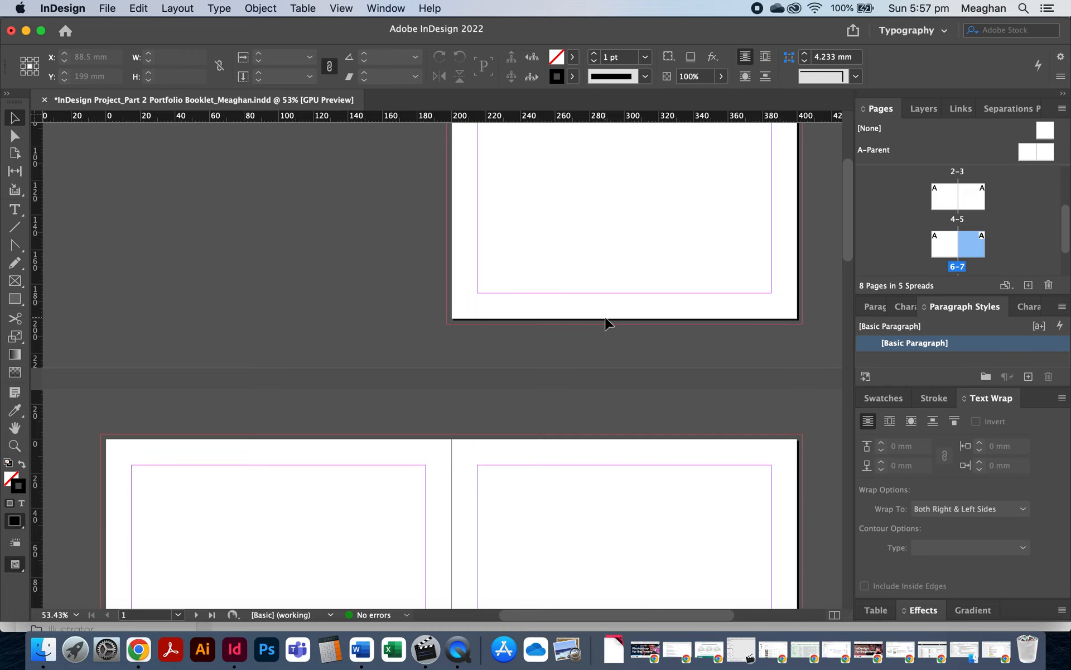
scroll(608, 323, "up", 7)
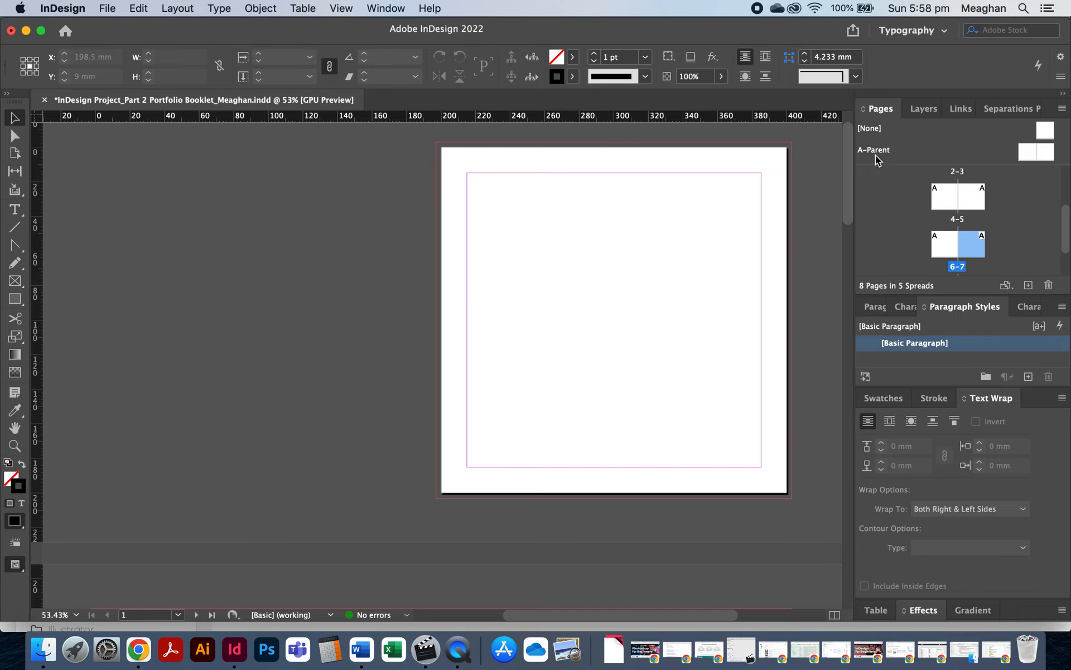
double_click(1046, 153)
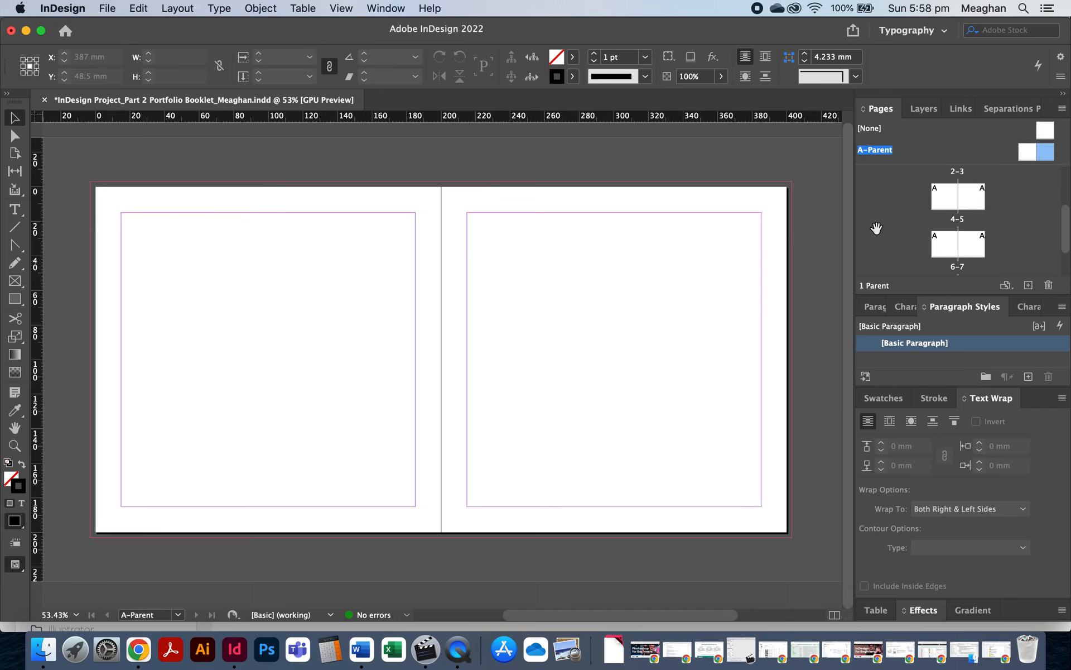
double_click(980, 201)
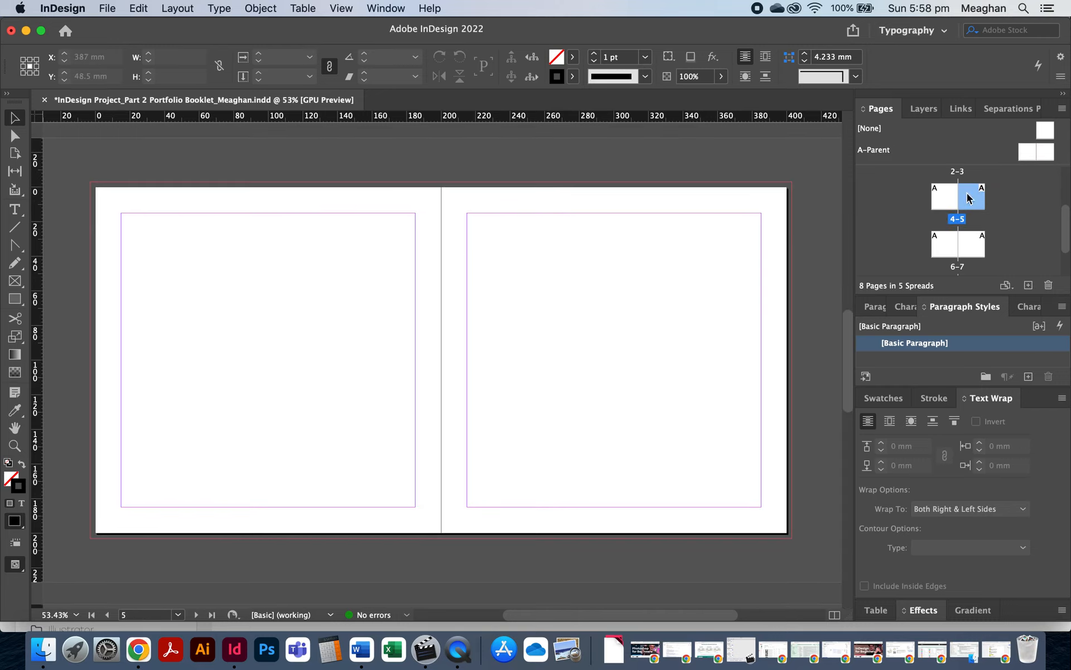
Step: Open the A-Parent spread and draw a rectangle about 171.5 mm wide and 79.5 mm high across its left page
double_click(1043, 150)
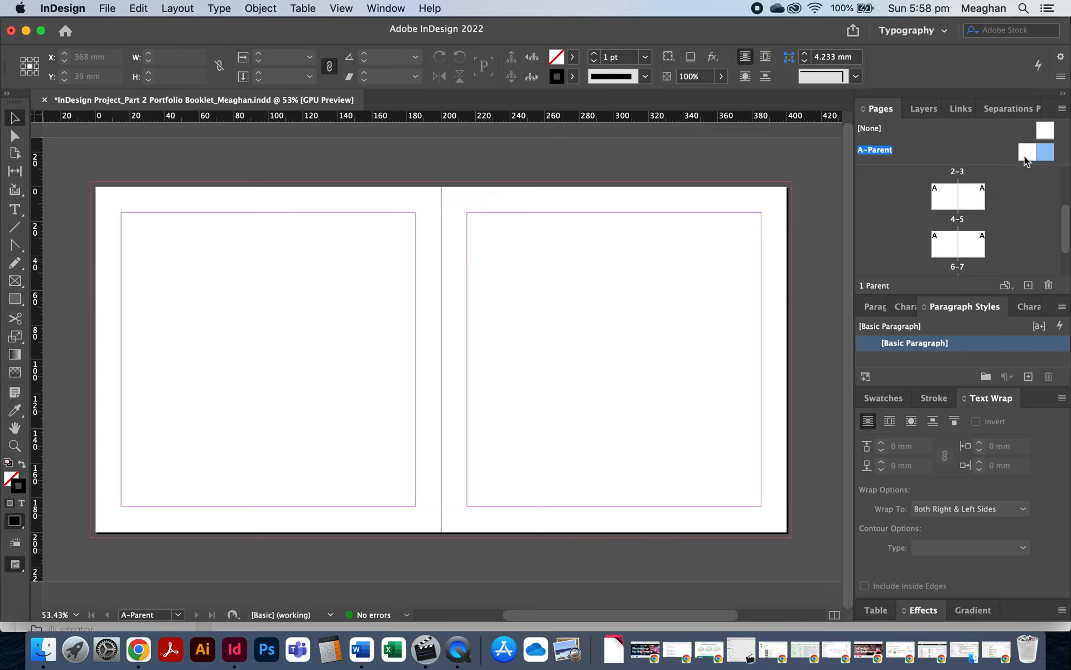
scroll(1007, 195, "up", 3)
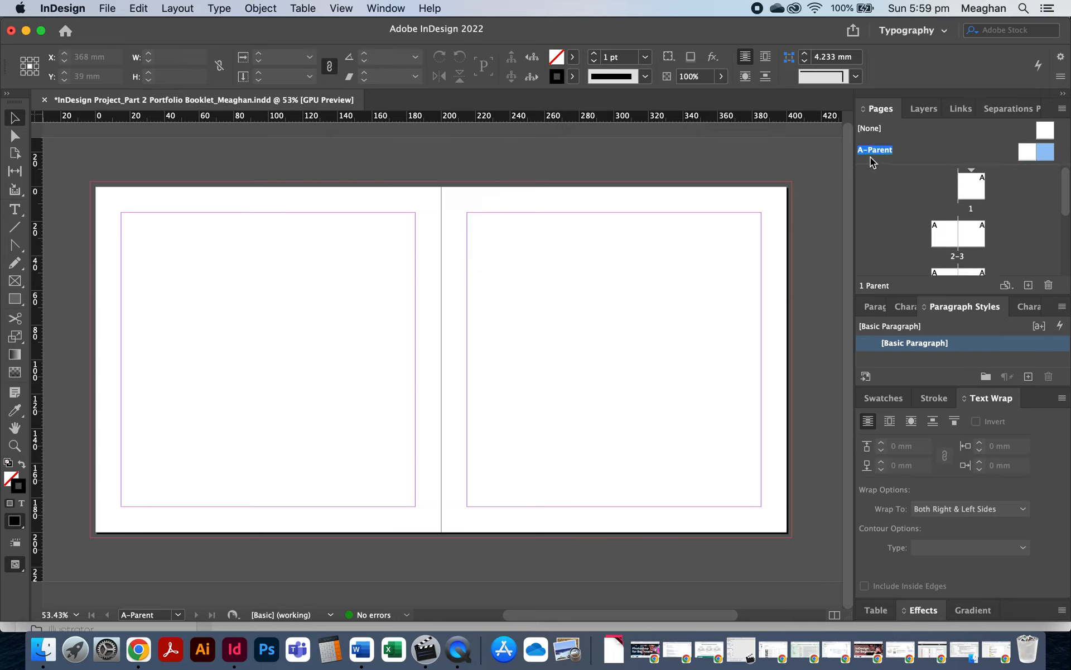
left_click(15, 299)
left_click_drag(128, 266, 418, 403)
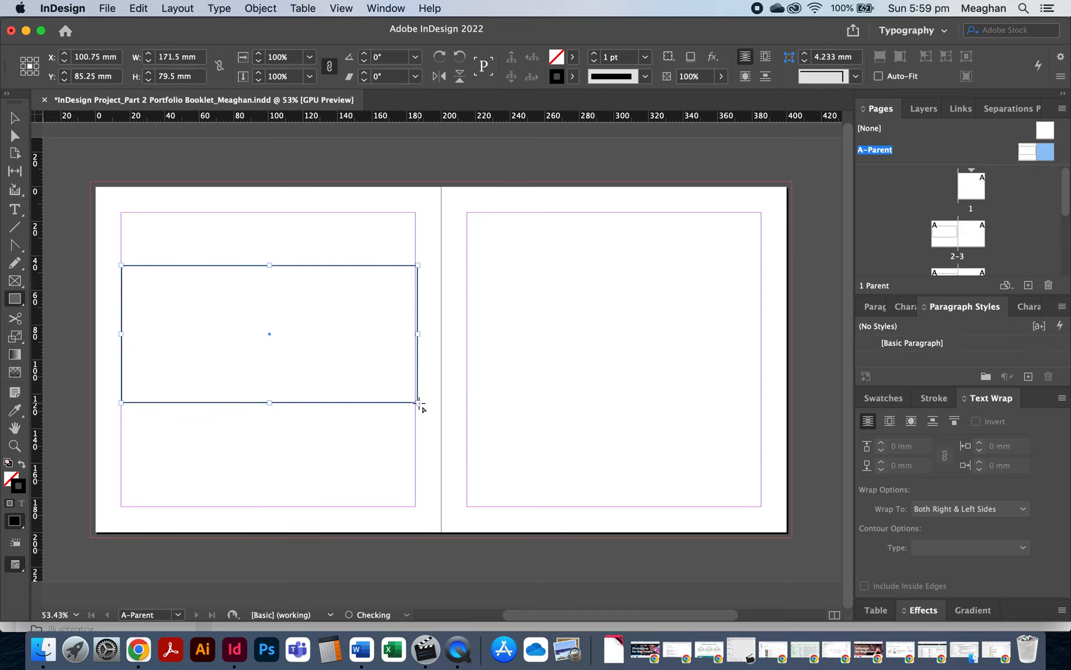
Step: Remove the stroke from the left parent page's rectangle and fill it with the C=100 M=0 Y=0 K=0 swatch
left_click(883, 398)
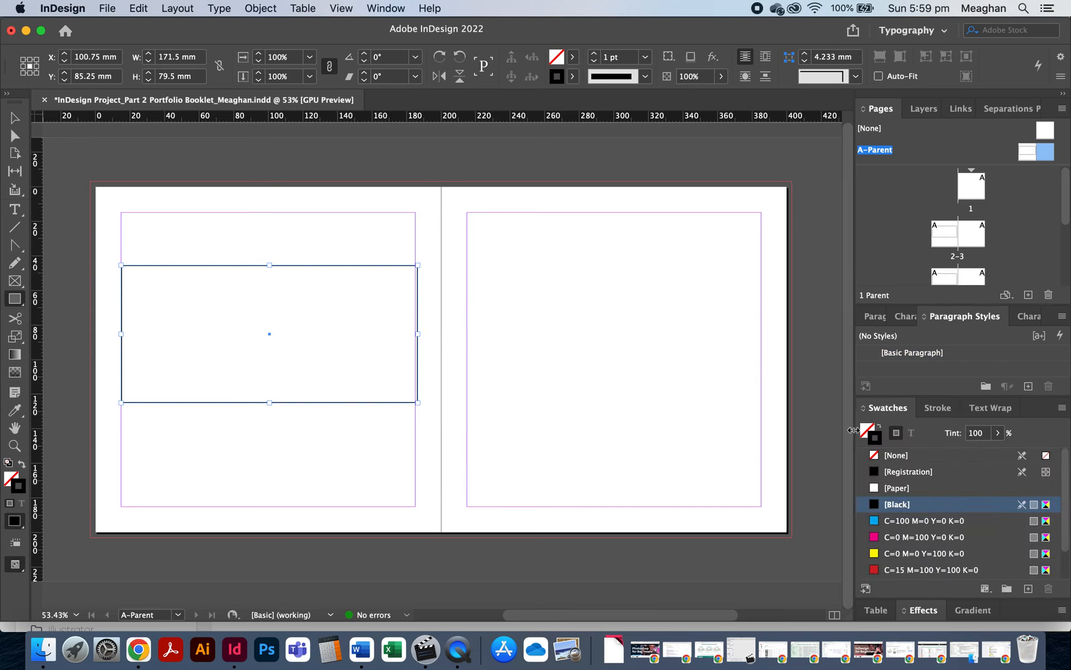
left_click(866, 431)
left_click(880, 443)
left_click(889, 455)
left_click(866, 429)
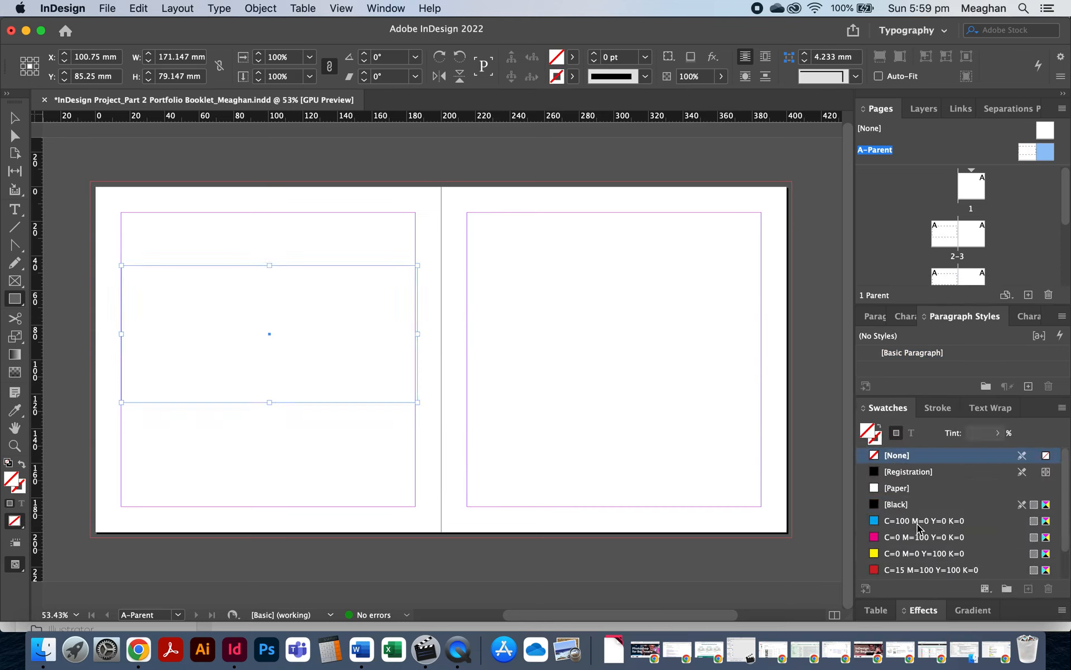
left_click(895, 520)
key("l")
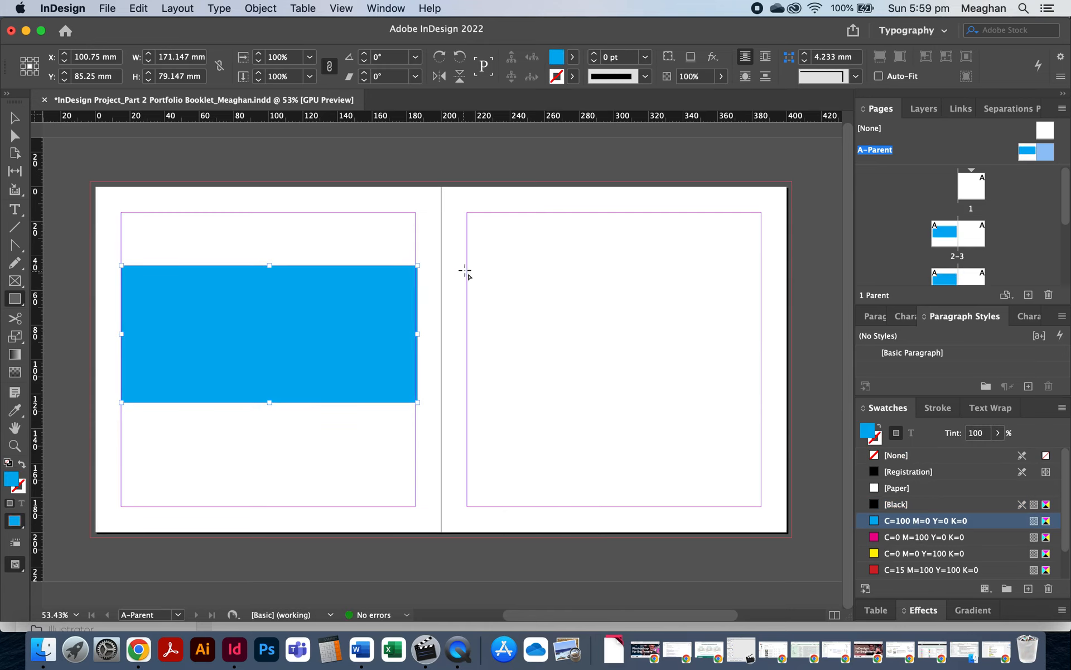
Step: Draw a rectangle about 171 by 68 mm on the right parent page, filled with C=0 M=100 Y=0 K=0 and no stroke
left_click_drag(467, 266, 763, 384)
left_click(904, 537)
left_click(877, 440)
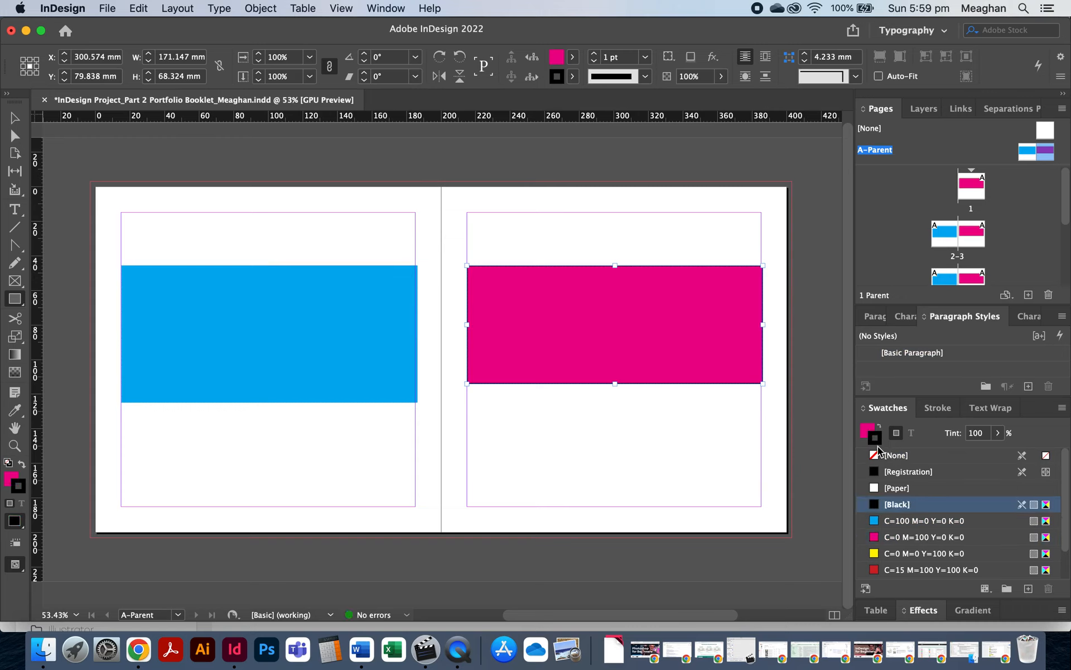
left_click(883, 457)
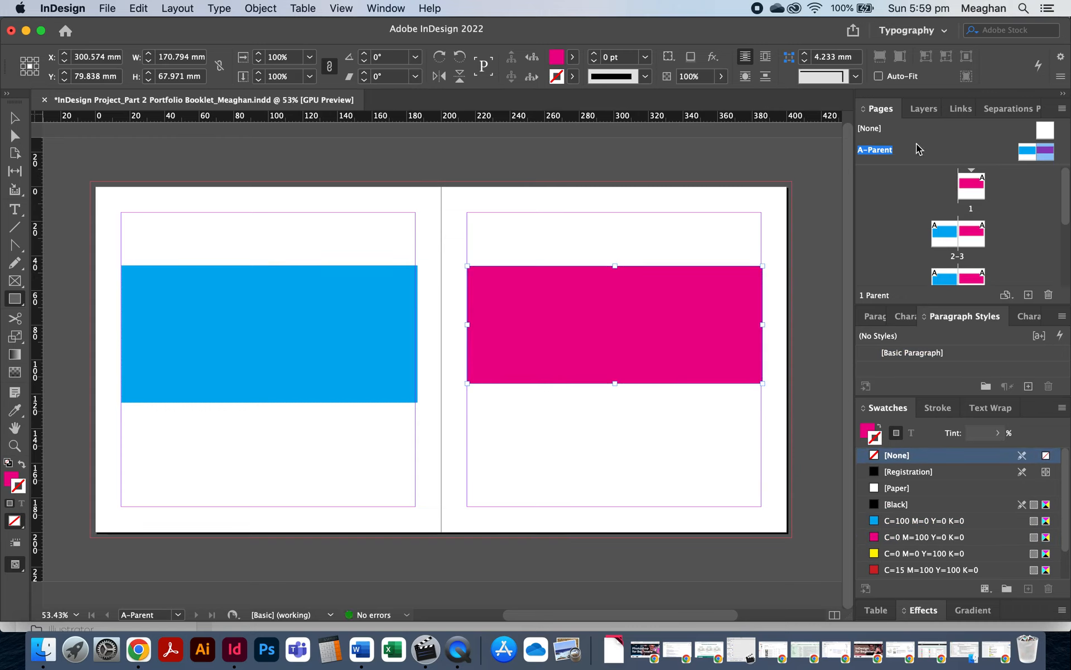
left_click(15, 118)
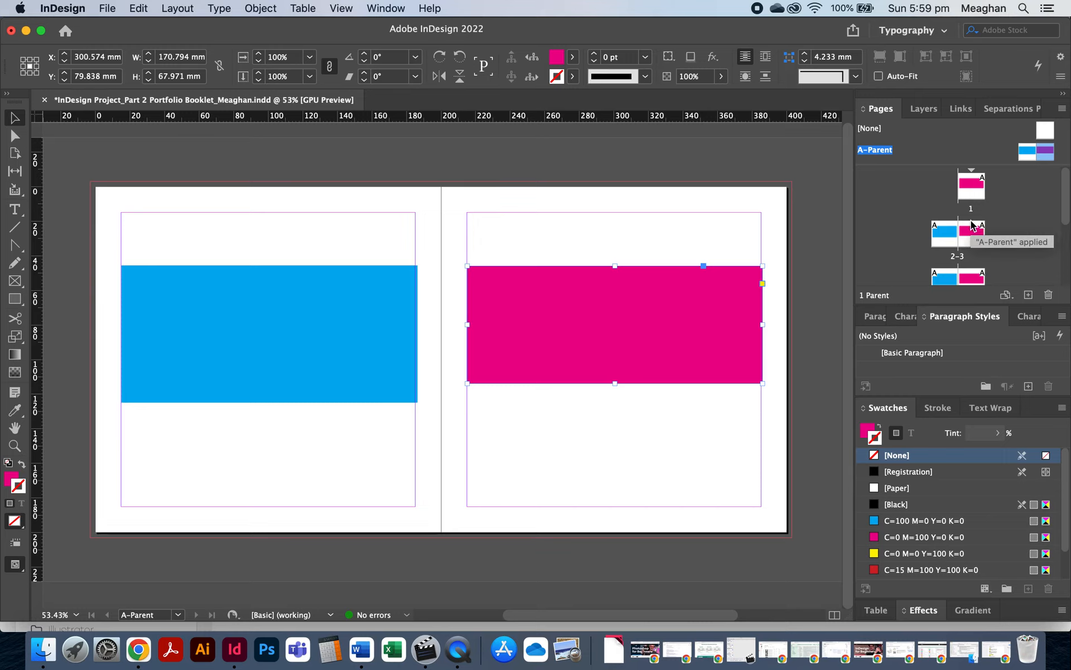
Step: Check the parent rectangles across the document's page thumbnails, and open the spread on pages 6–7
scroll(970, 219, "down", 1)
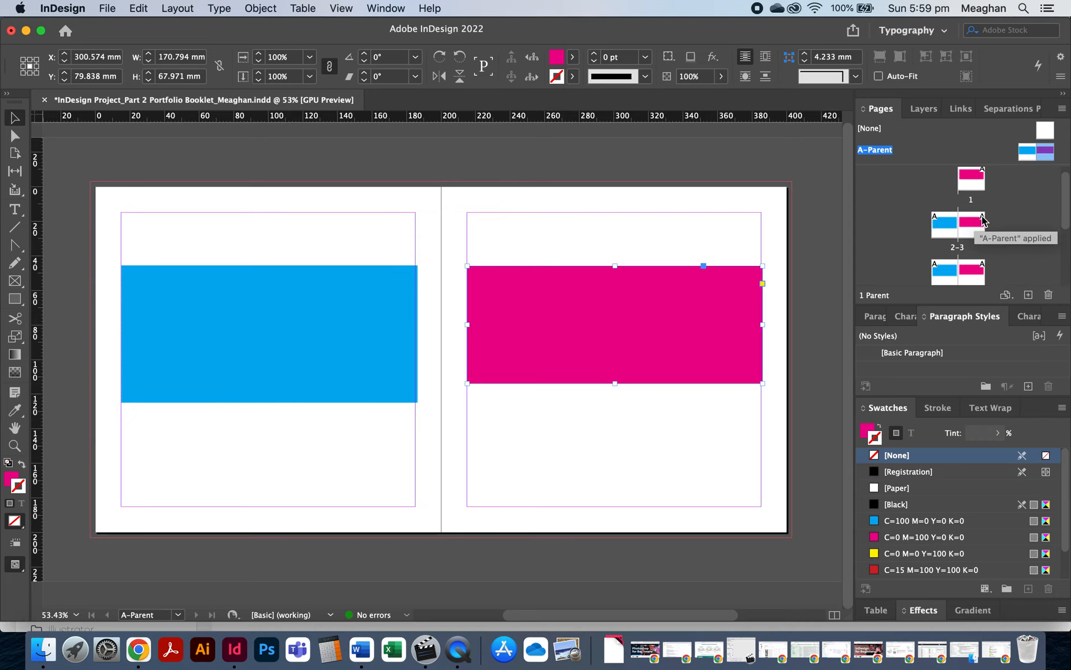
scroll(973, 192, "down", 3)
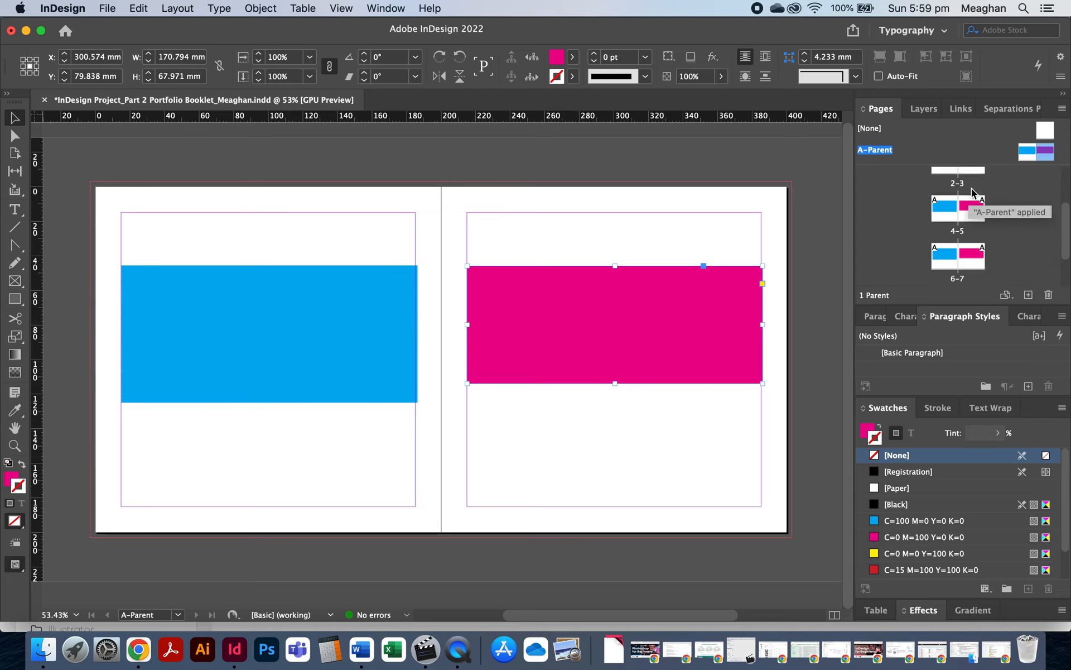
scroll(972, 192, "down", 3)
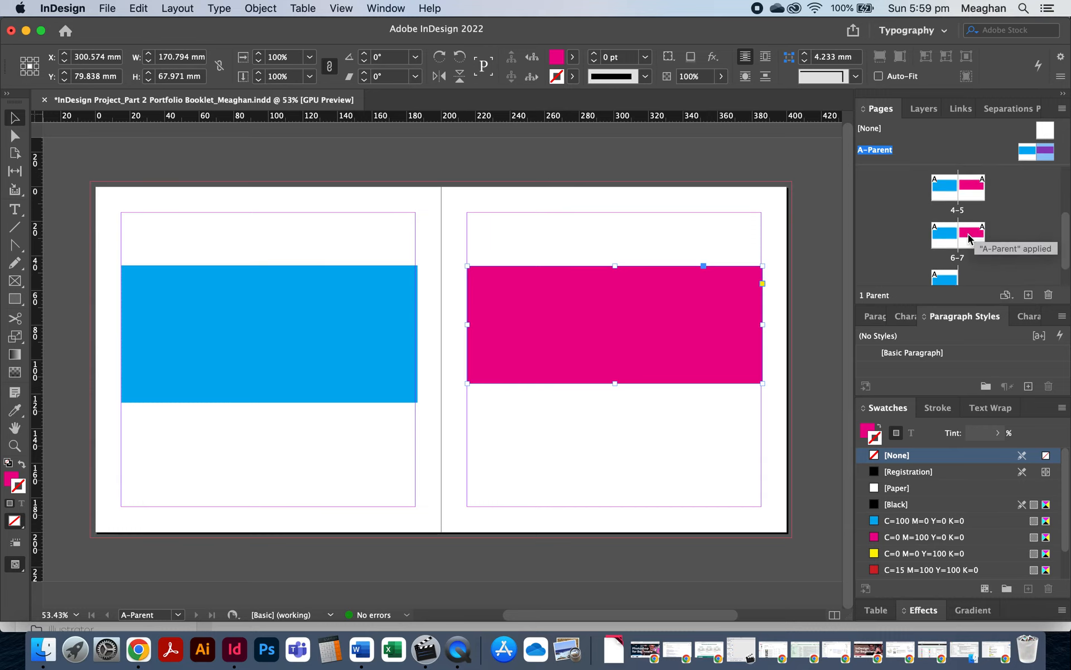
double_click(969, 233)
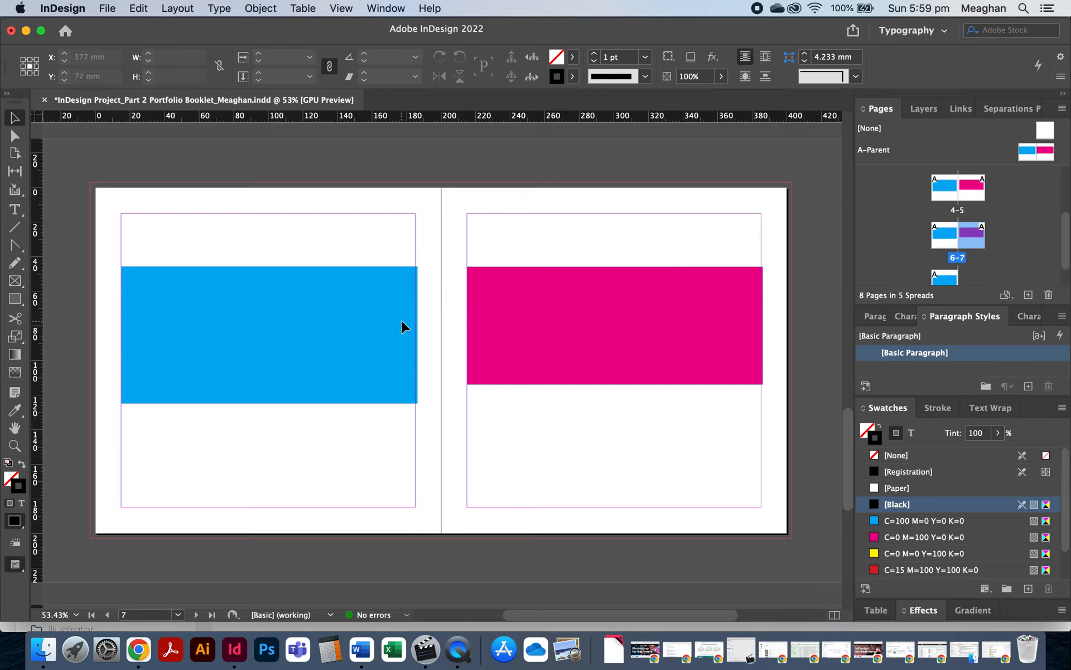
Step: Try to select and move the cyan and magenta parent rectangles directly on pages 6–7
left_click(304, 337)
left_click(334, 355)
left_click(364, 339)
left_click_drag(466, 269, 399, 219)
left_click_drag(513, 282, 441, 235)
left_click(557, 228)
Step: Move the magenta rectangle on the A-Parent spread about 10 mm right and 5 mm up, and undo the move
double_click(1043, 153)
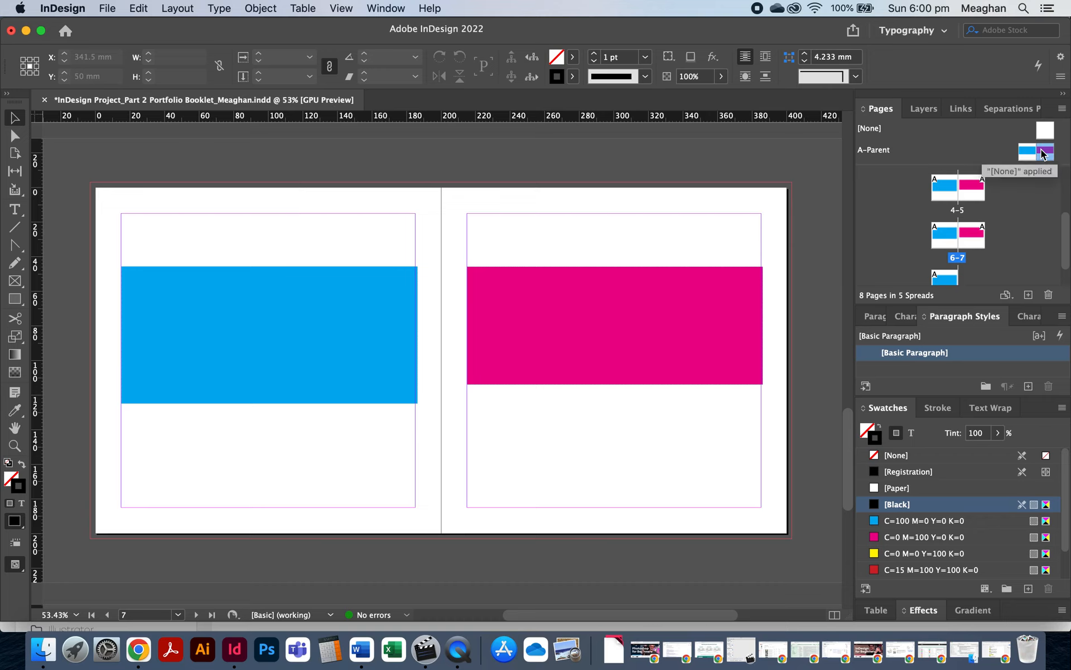
mouse_move(608, 329)
left_mouse_down()
mouse_move(569, 306)
mouse_move(528, 318)
mouse_move(627, 323)
left_mouse_up()
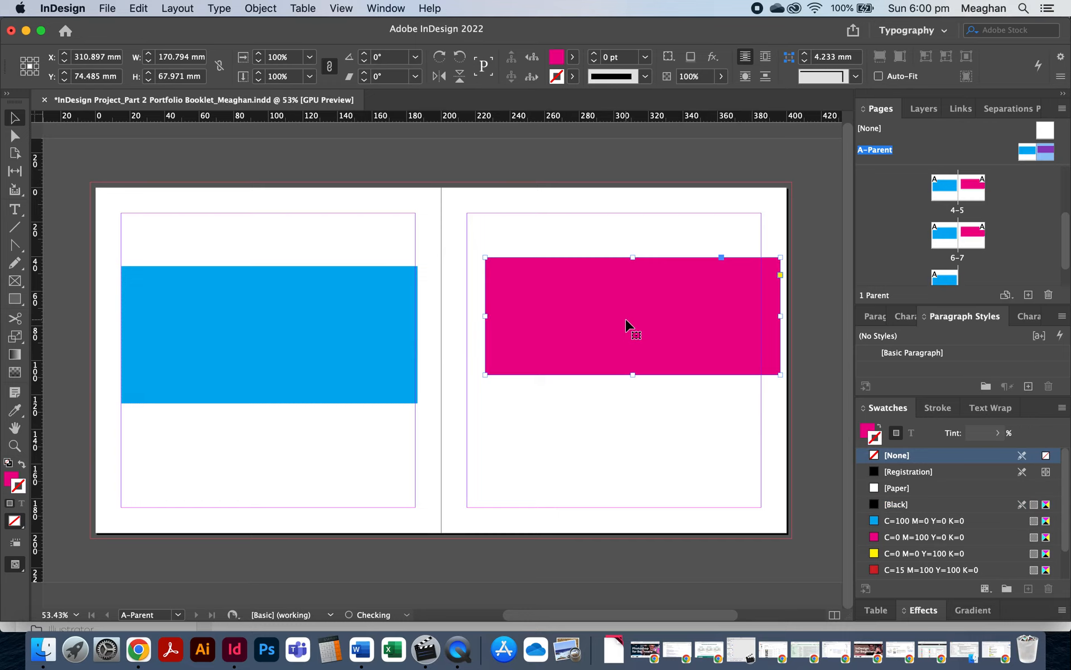
key("super+z")
key("super+z")
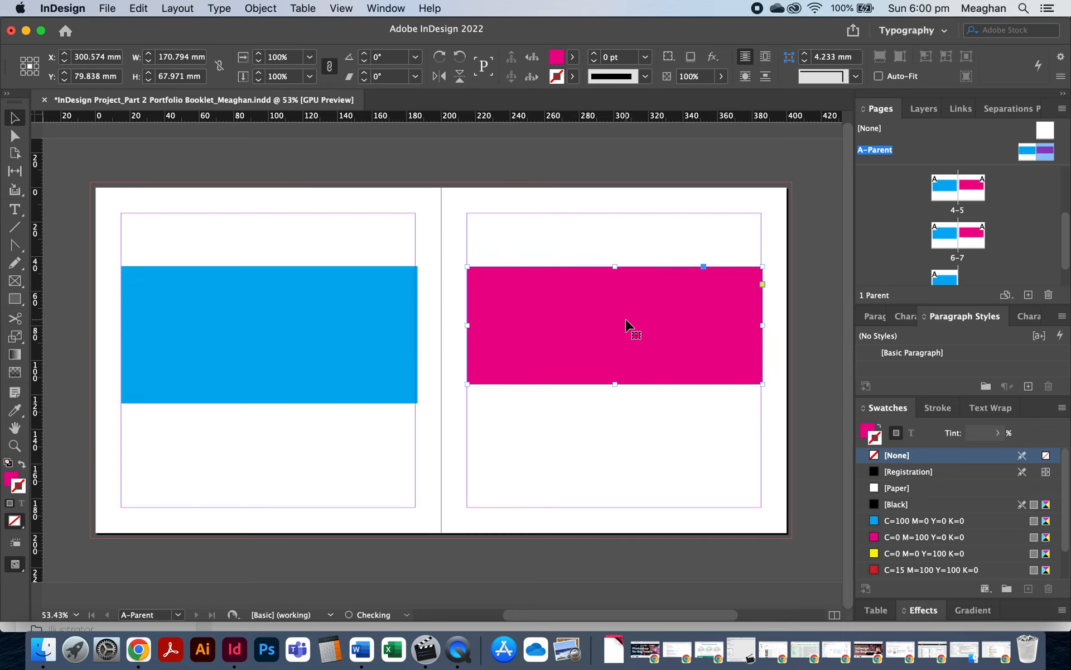
left_click(554, 425)
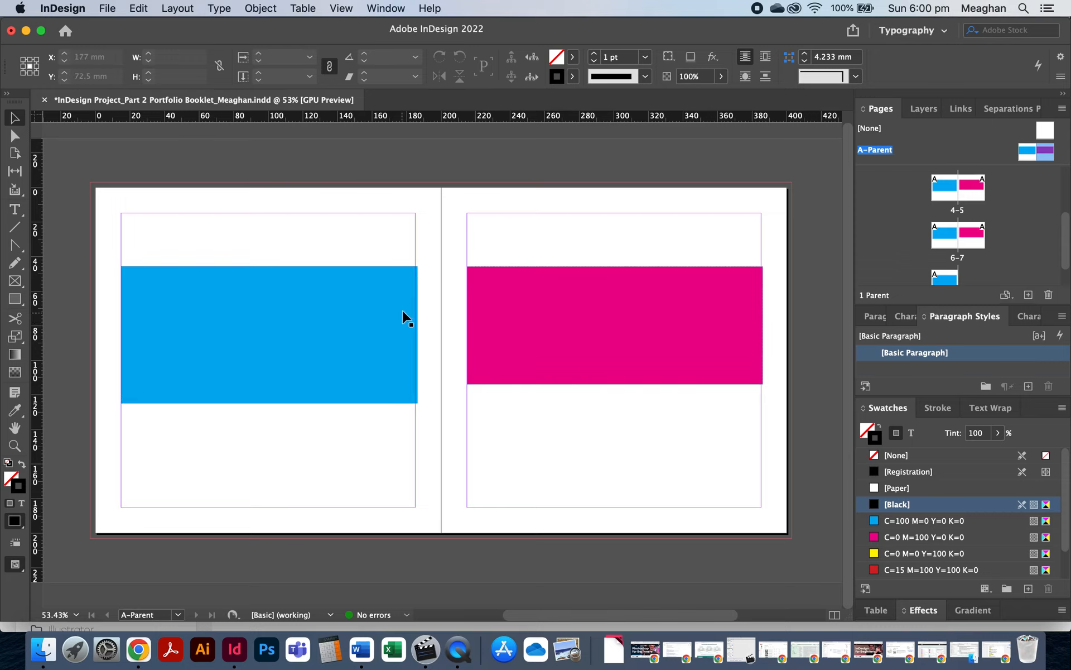
Step: View how the parent design appears on the front cover, page 1, and the back cover, page 8
scroll(1000, 220, "up", 2)
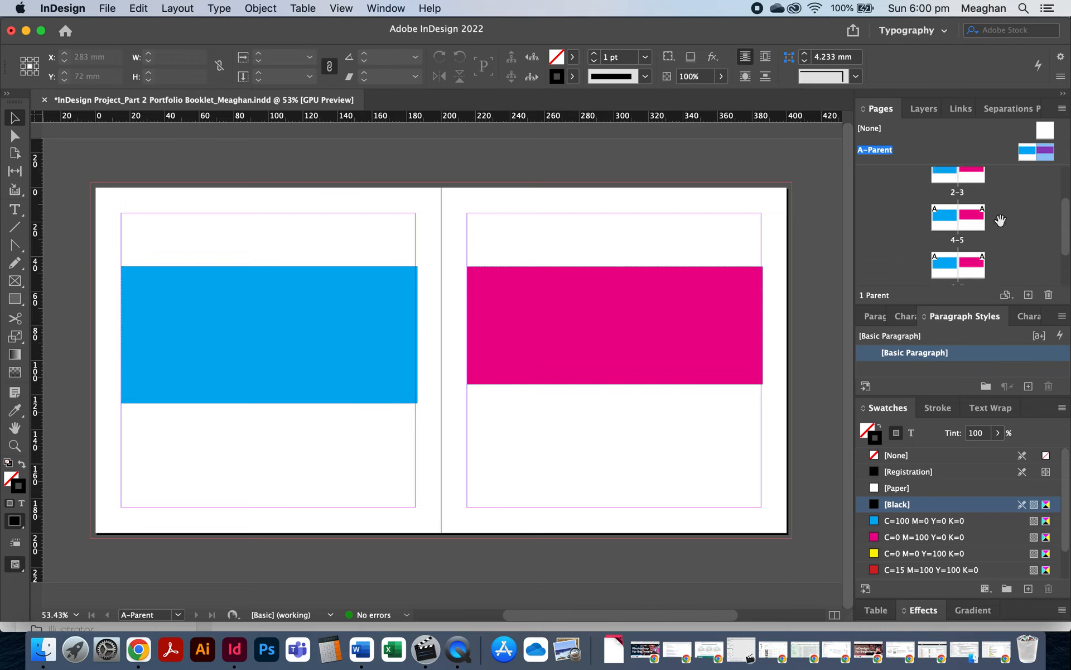
scroll(966, 213, "up", 2)
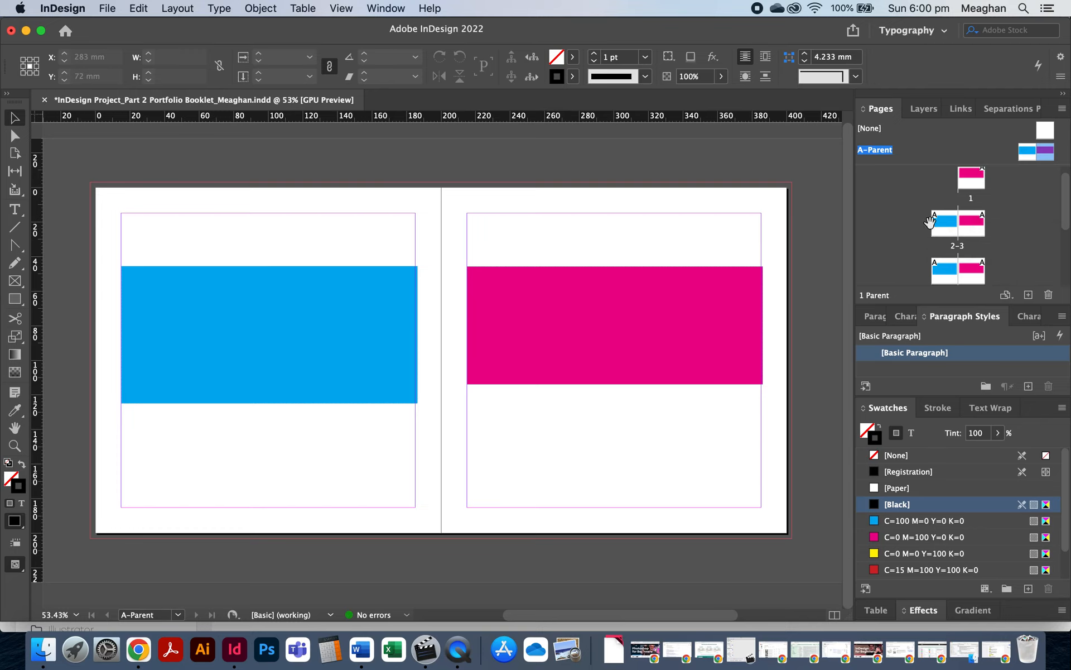
double_click(970, 179)
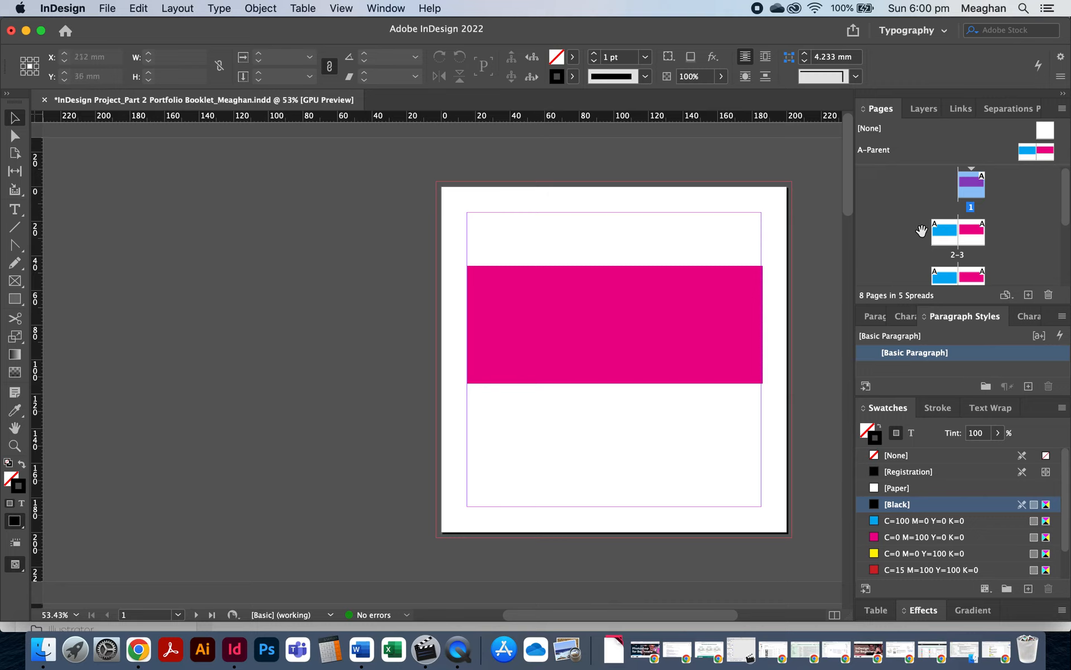
scroll(921, 231, "down", 3)
scroll(921, 230, "down", 1)
double_click(945, 254)
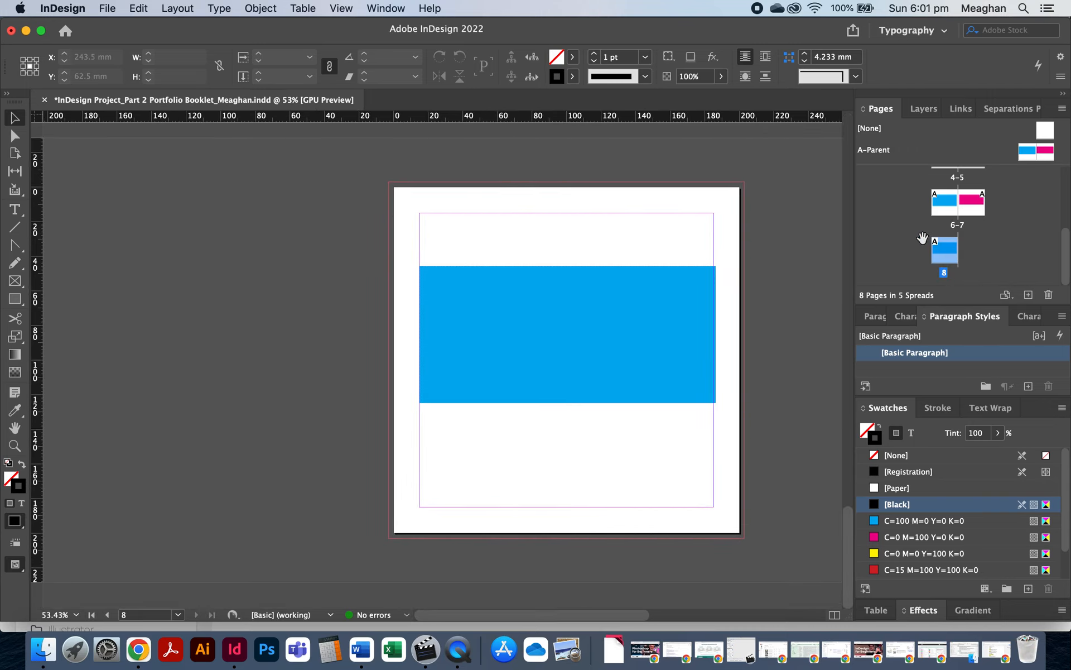
Step: Apply the [None] parent to the cover pages 1 and 8
scroll(975, 221, "up", 4)
left_click(976, 189)
double_click(977, 188)
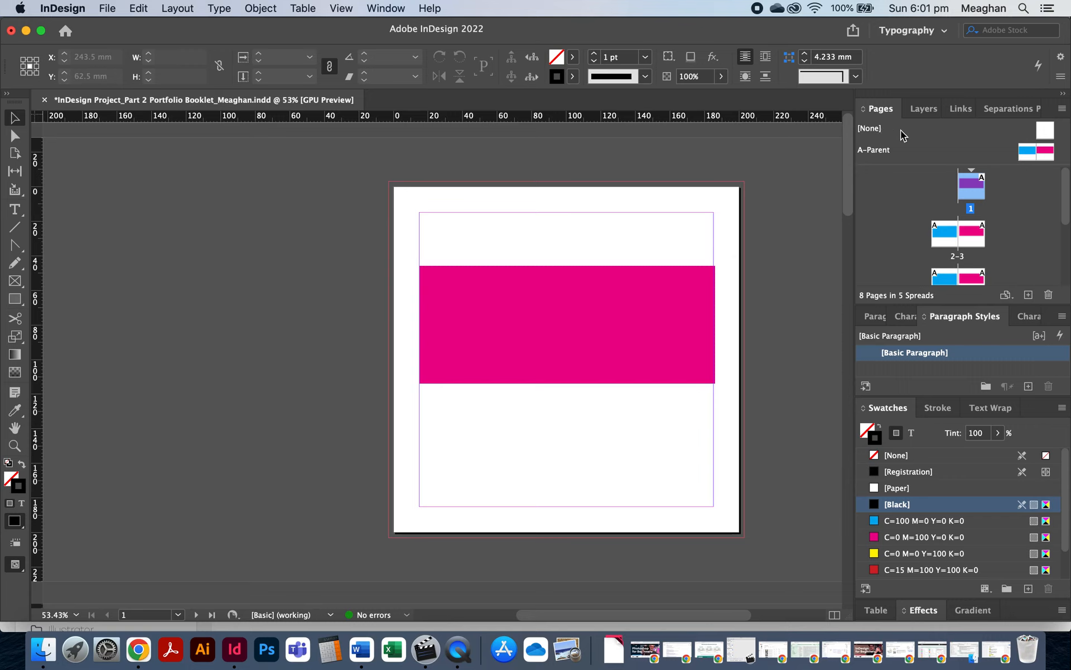
right_click(972, 196)
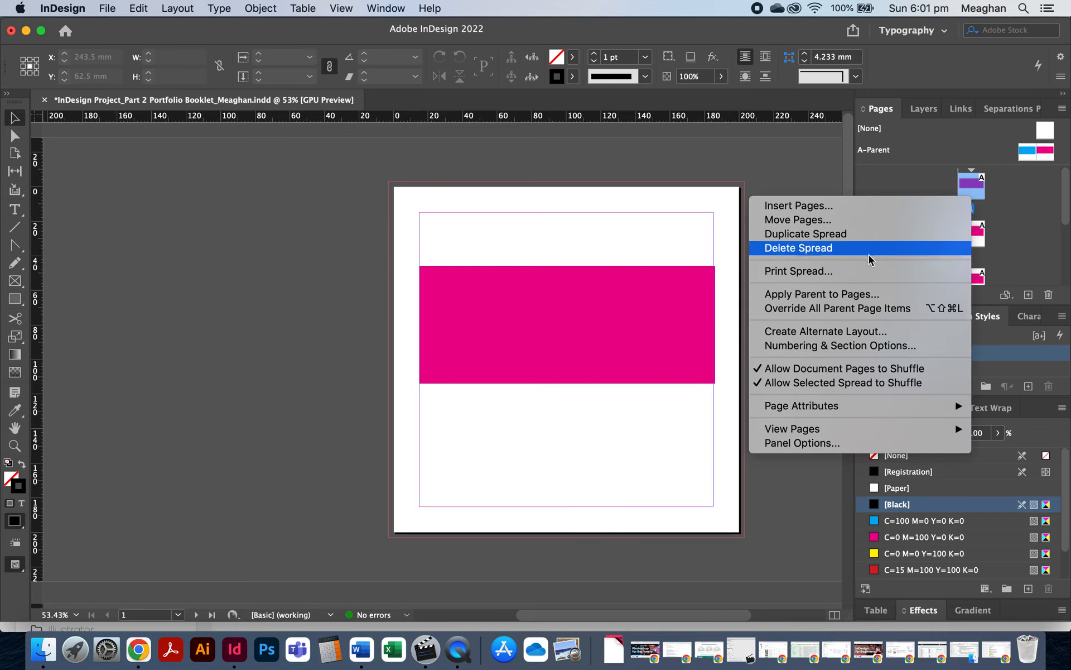
left_click(886, 296)
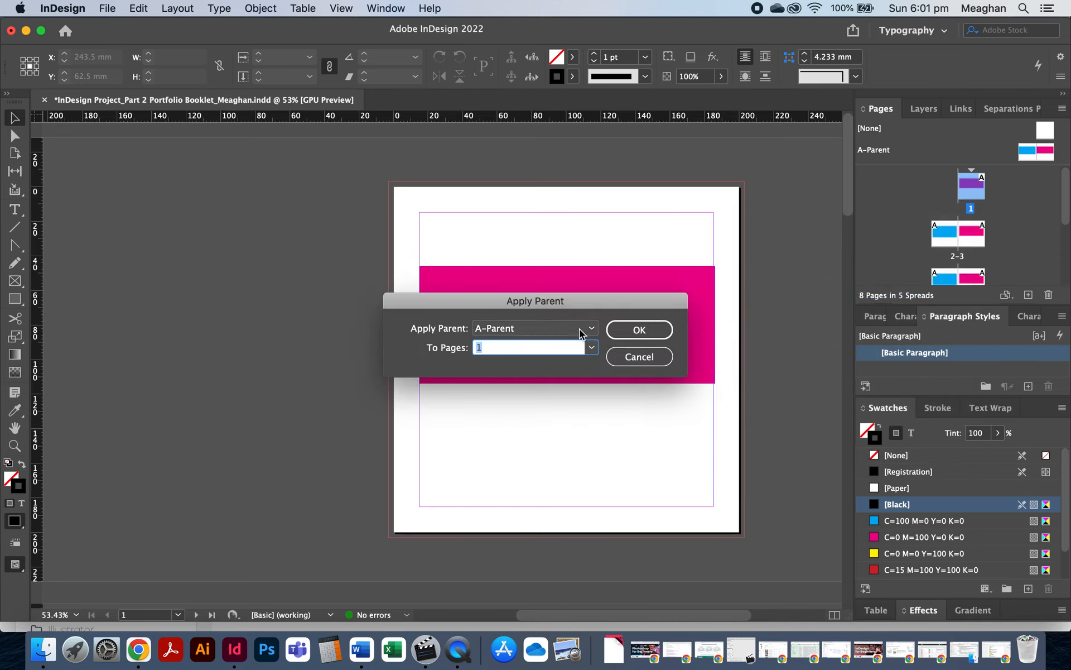
left_click(581, 334)
left_click(540, 346)
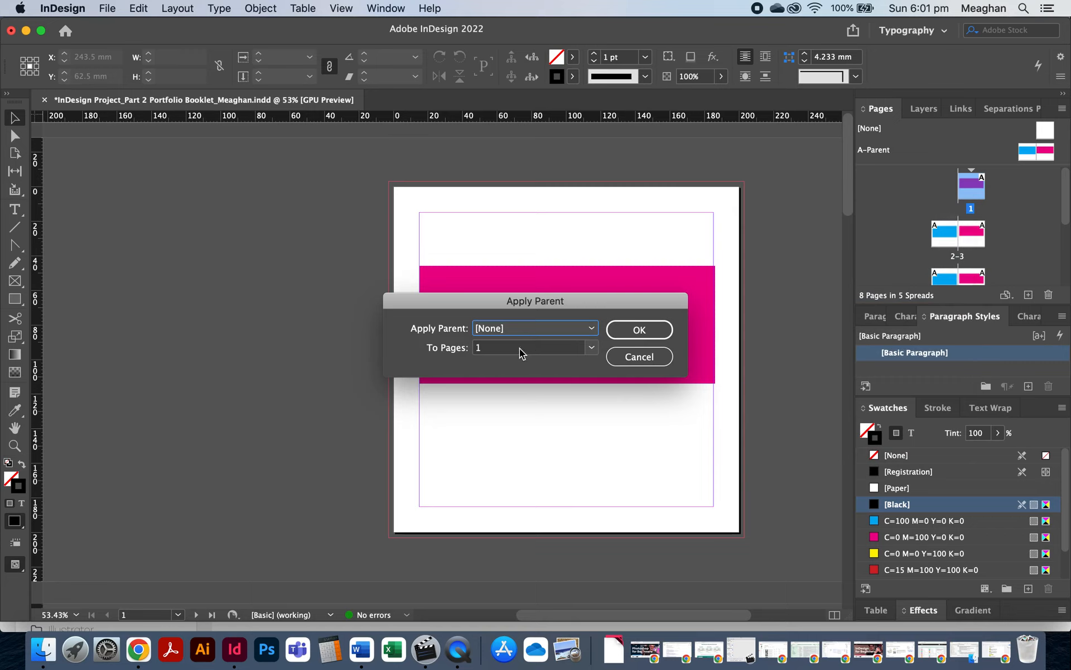
left_click(520, 353)
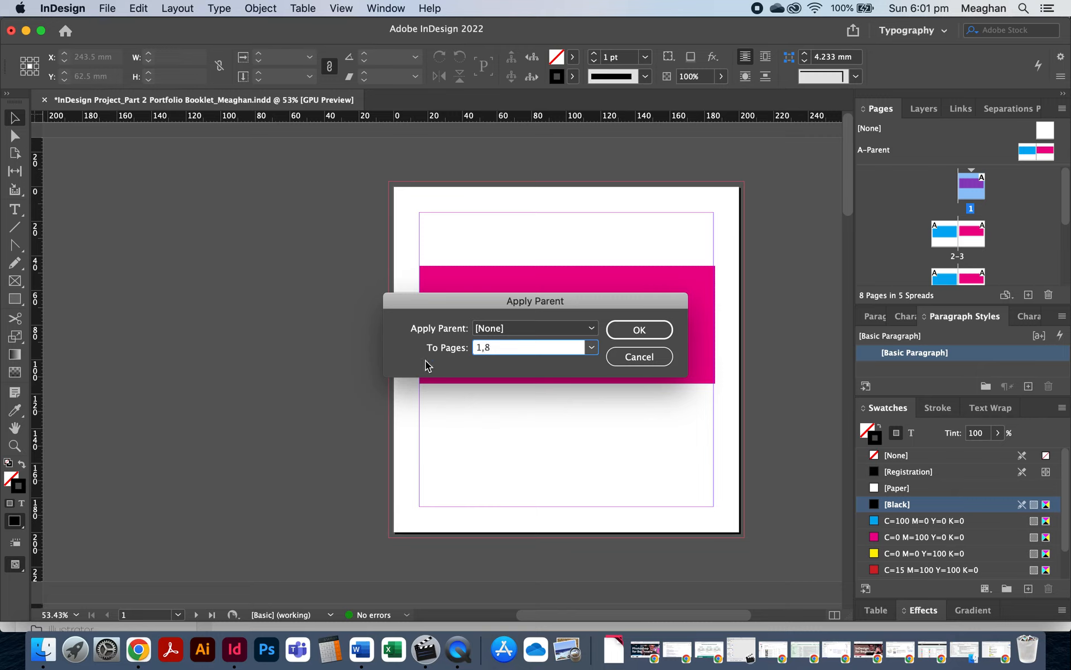
left_click(639, 330)
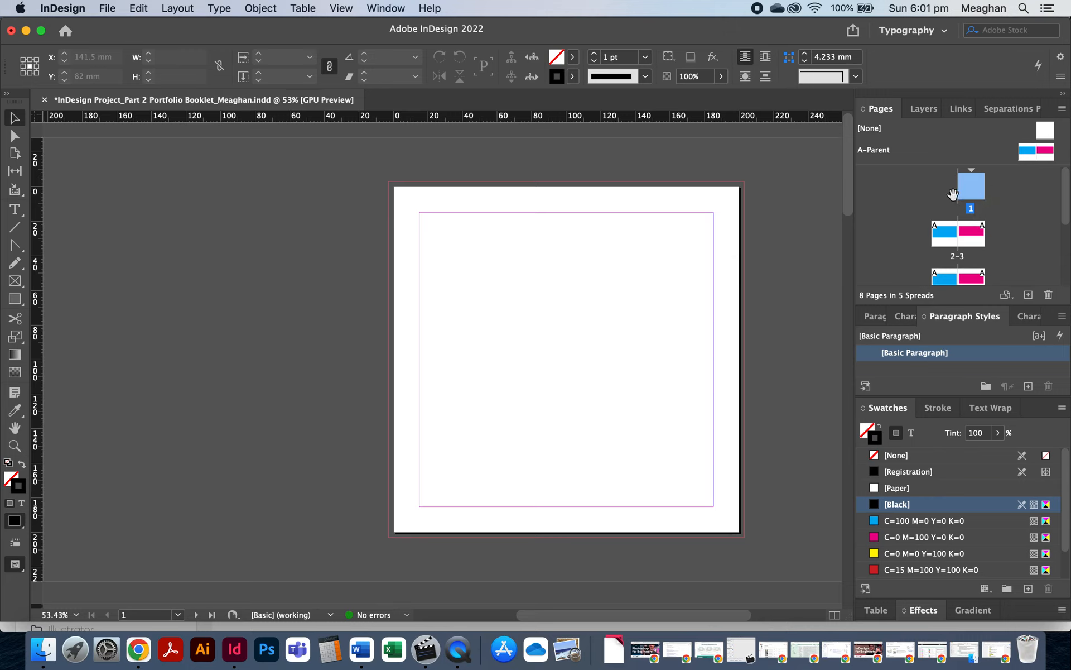
Step: Check the front cover on page 1 and the back cover's thumbnail for page 8
double_click(977, 187)
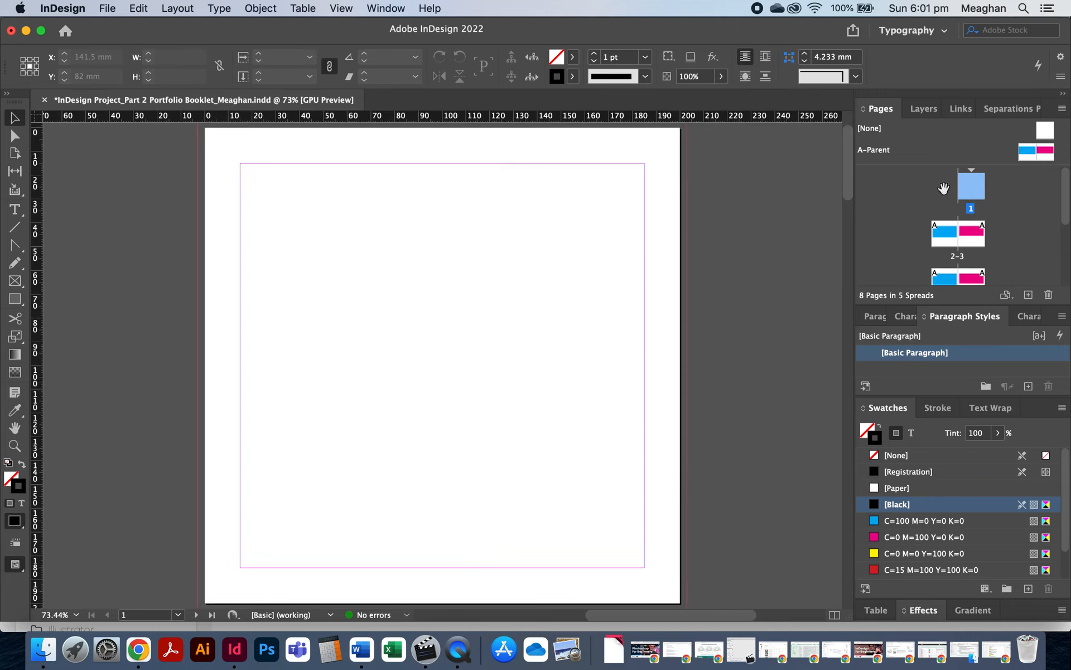
scroll(983, 226, "down", 3)
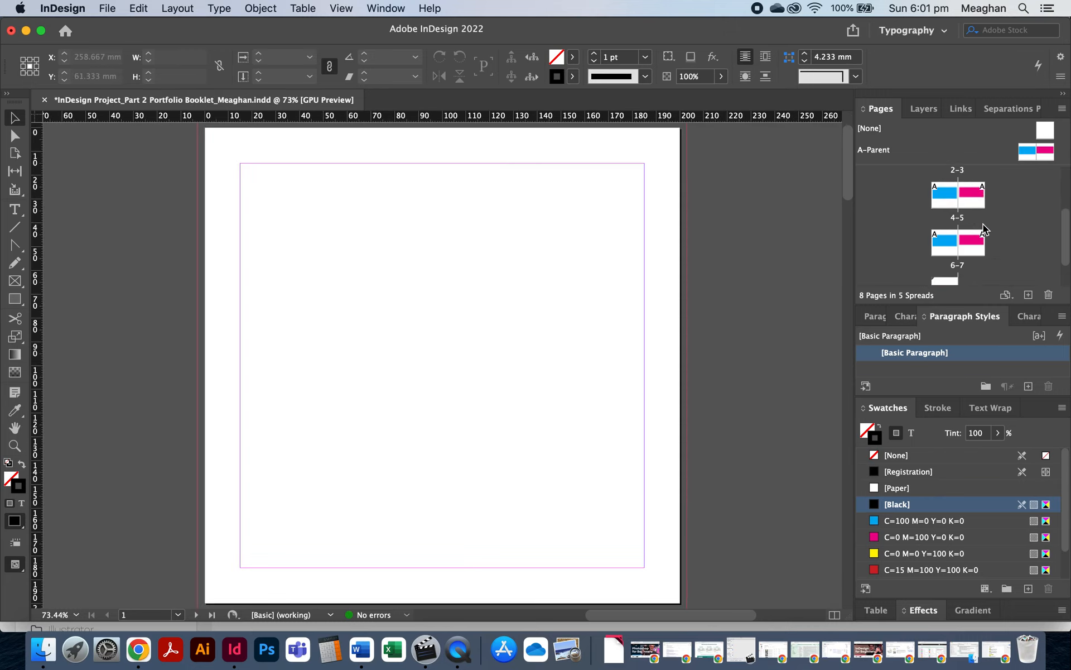
scroll(983, 224, "down", 2)
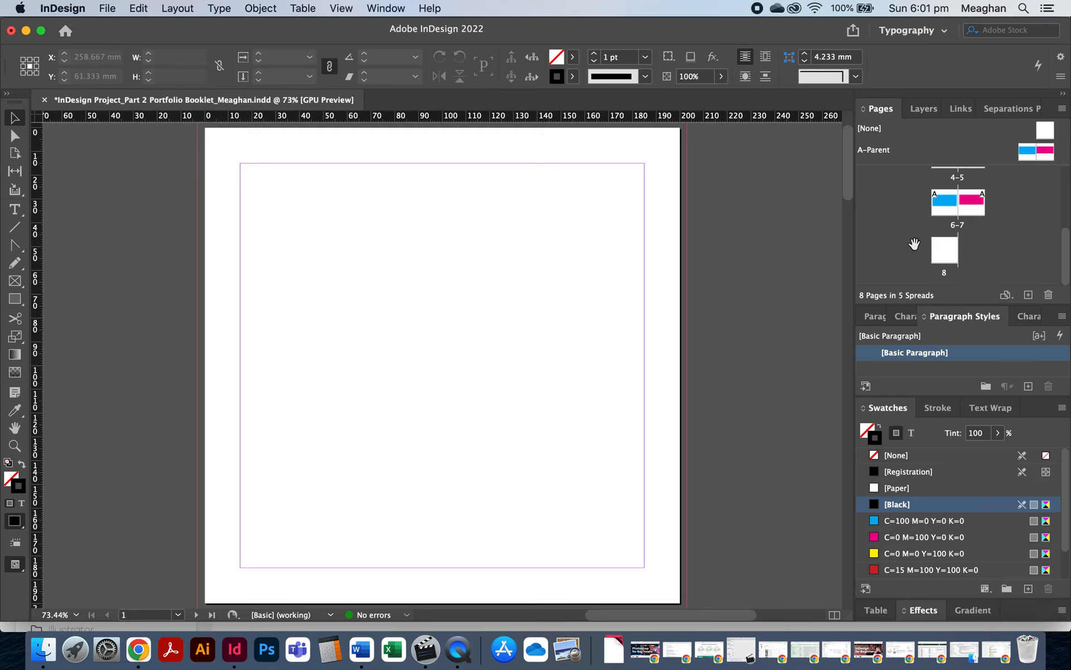
Step: Review which parent each page thumbnail uses and examine the two rectangles on the A-Parent spread
left_click_drag(935, 261, 941, 261)
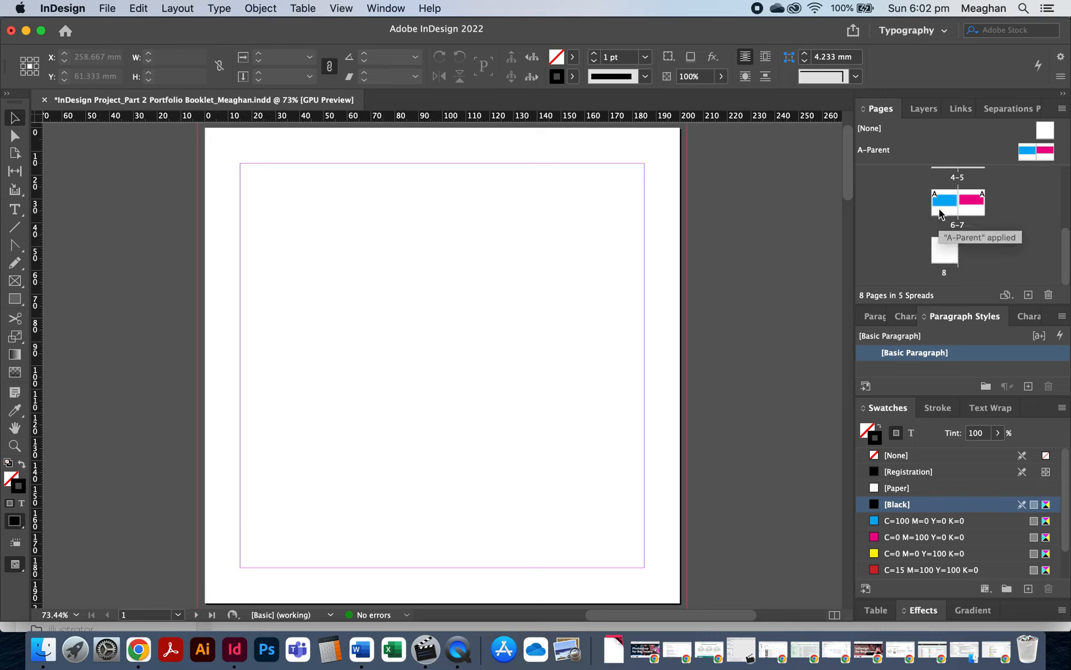
scroll(994, 214, "up", 4)
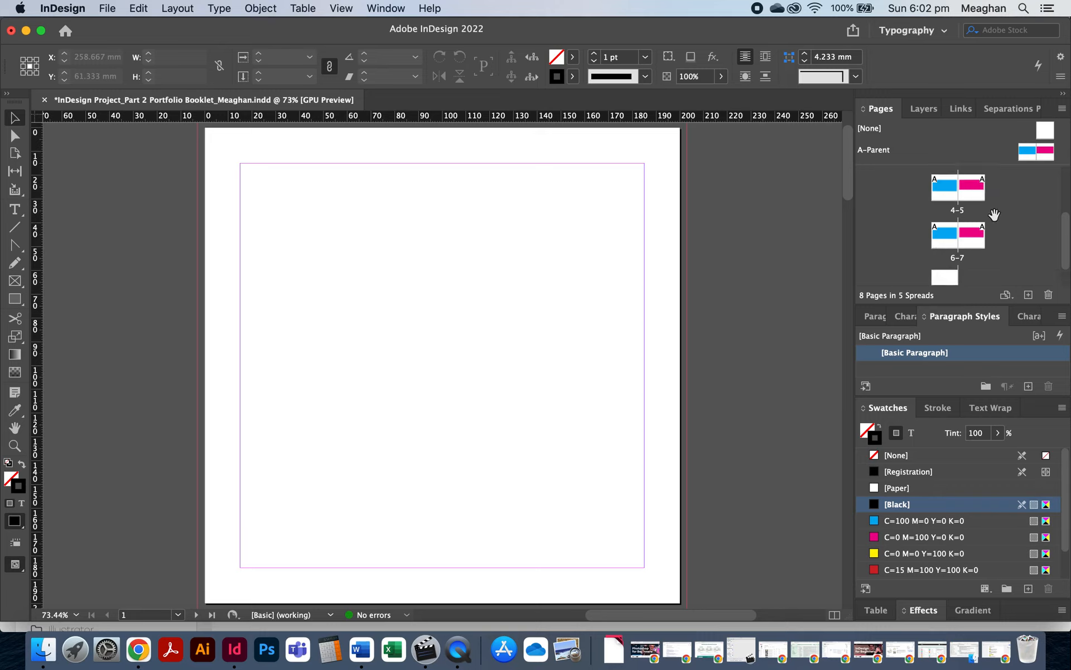
scroll(995, 215, "up", 2)
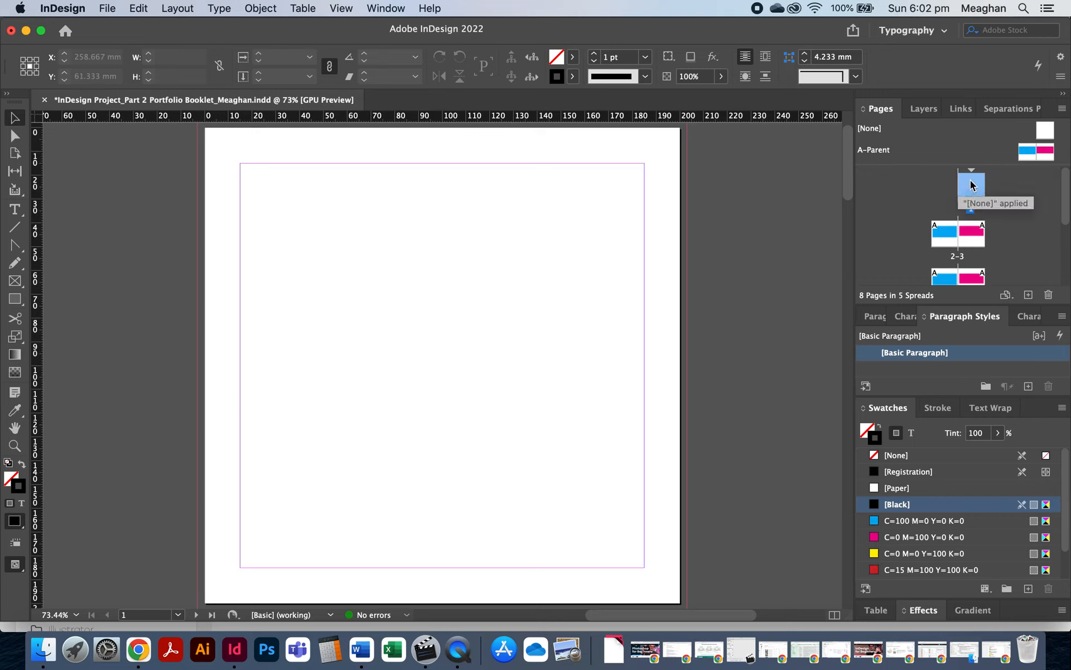
double_click(1046, 155)
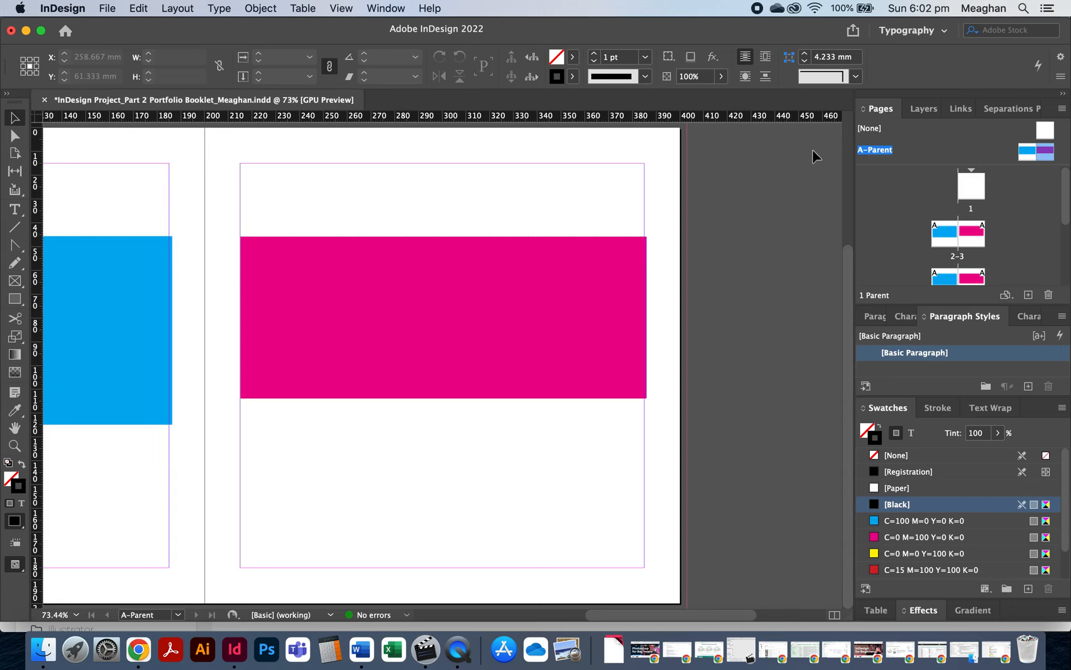
scroll(509, 238, "down", 2)
scroll(508, 238, "left", 4)
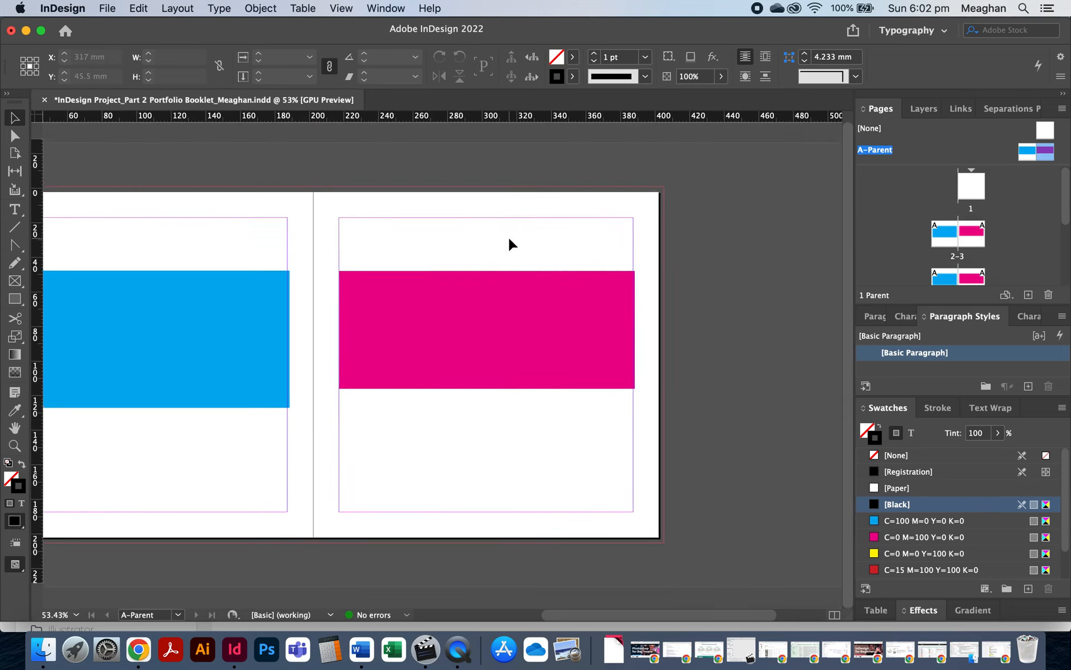
scroll(510, 244, "left", 1)
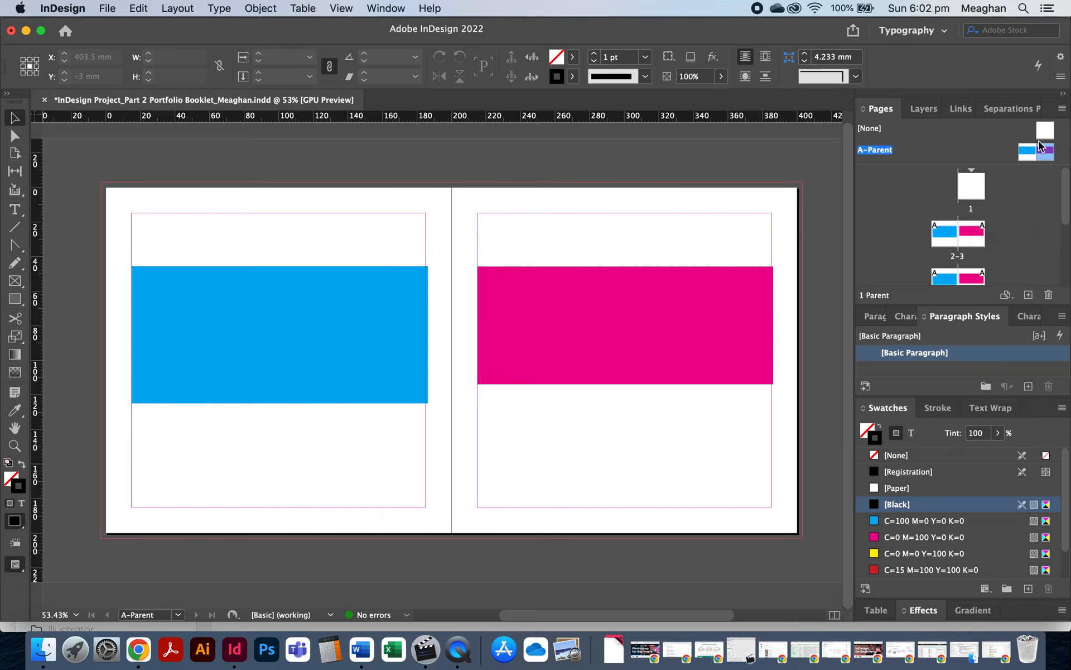
left_click_drag(391, 221, 536, 318)
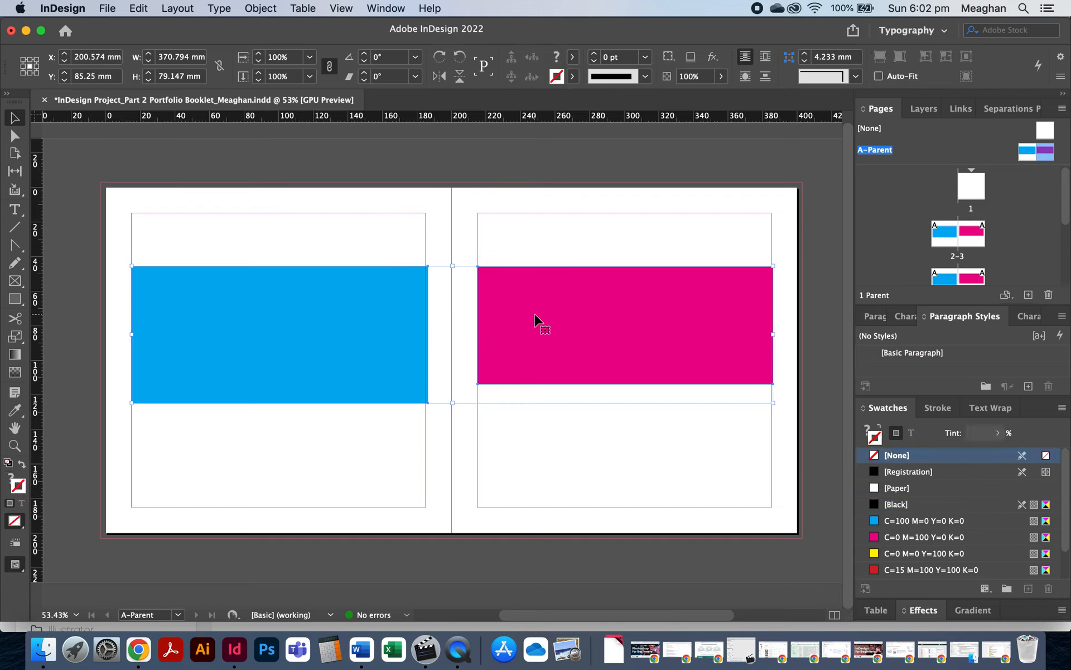
left_click(676, 263)
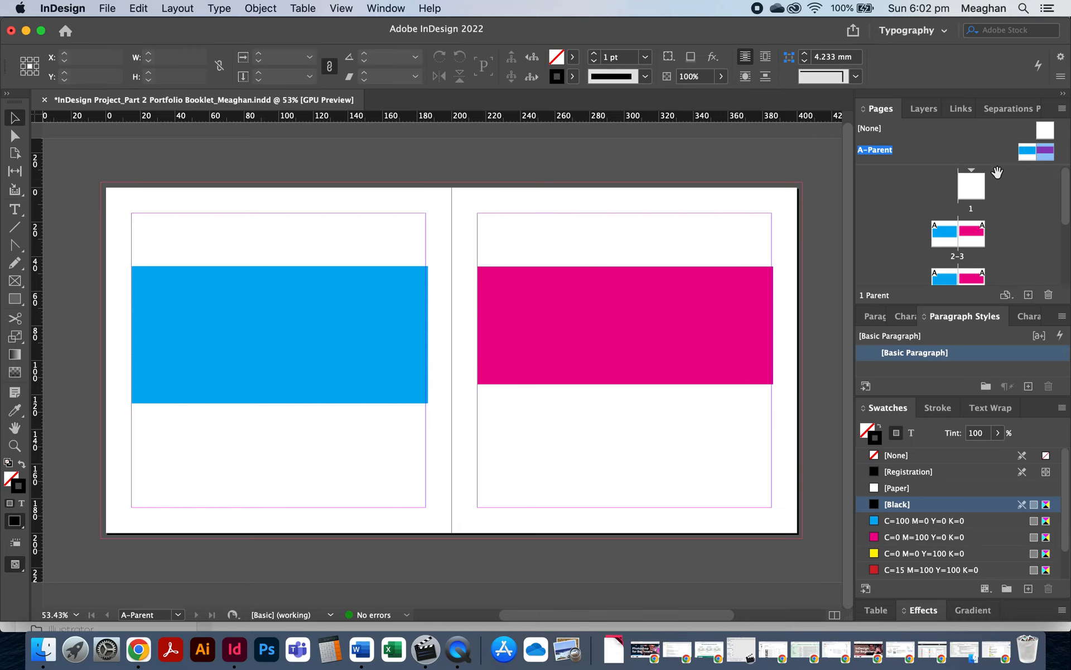
Step: Add a second parent spread to the document and enlarge the parent list area to show it
double_click(1044, 156)
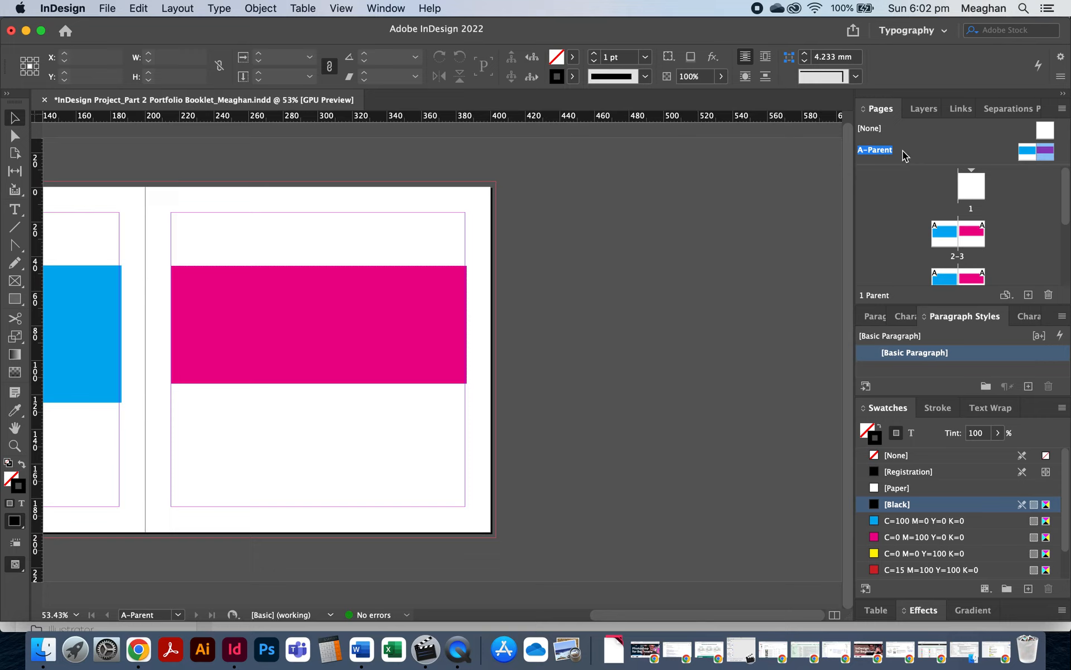
left_click(1028, 300)
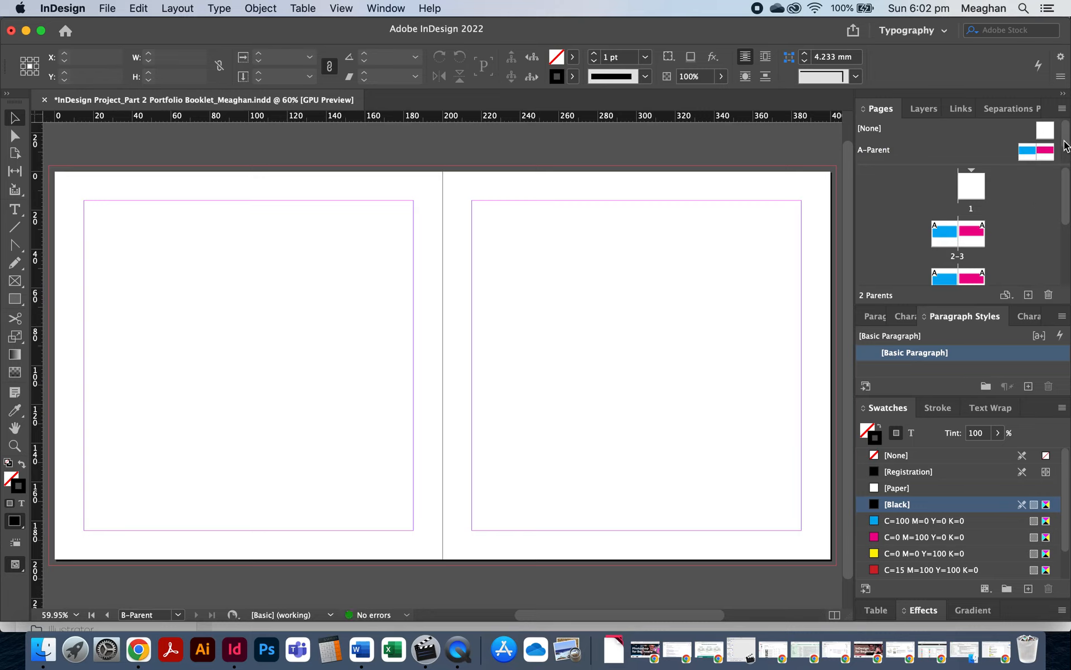
left_click_drag(1004, 164, 1004, 189)
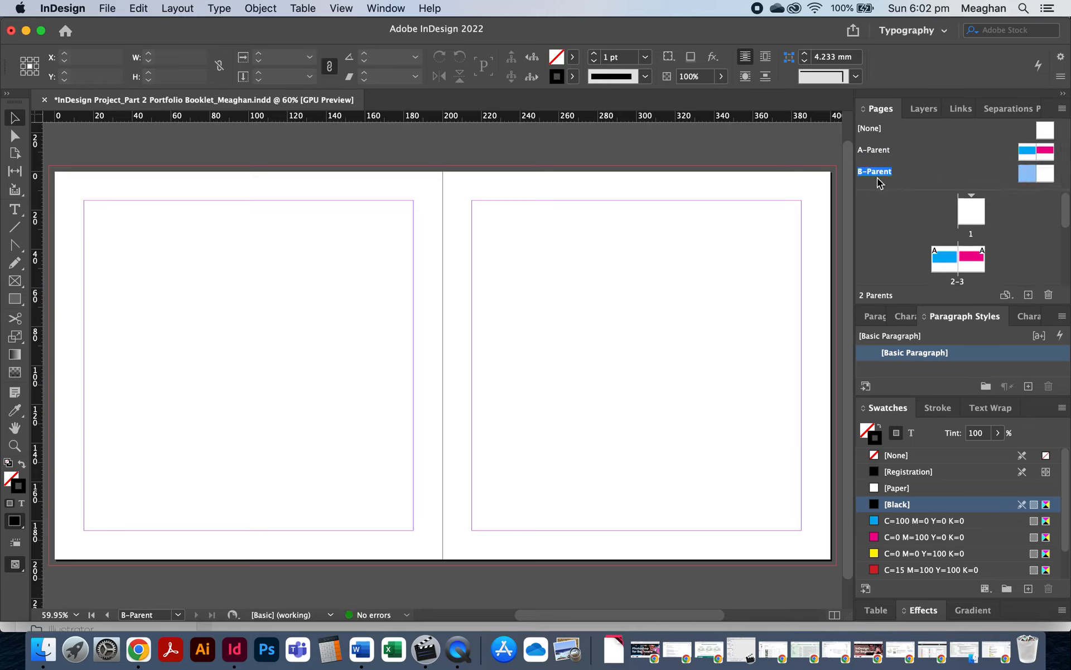
Step: Copy the cyan and magenta rectangles from the A-Parent spread and paste them in place on the B-Parent spread
double_click(1042, 155)
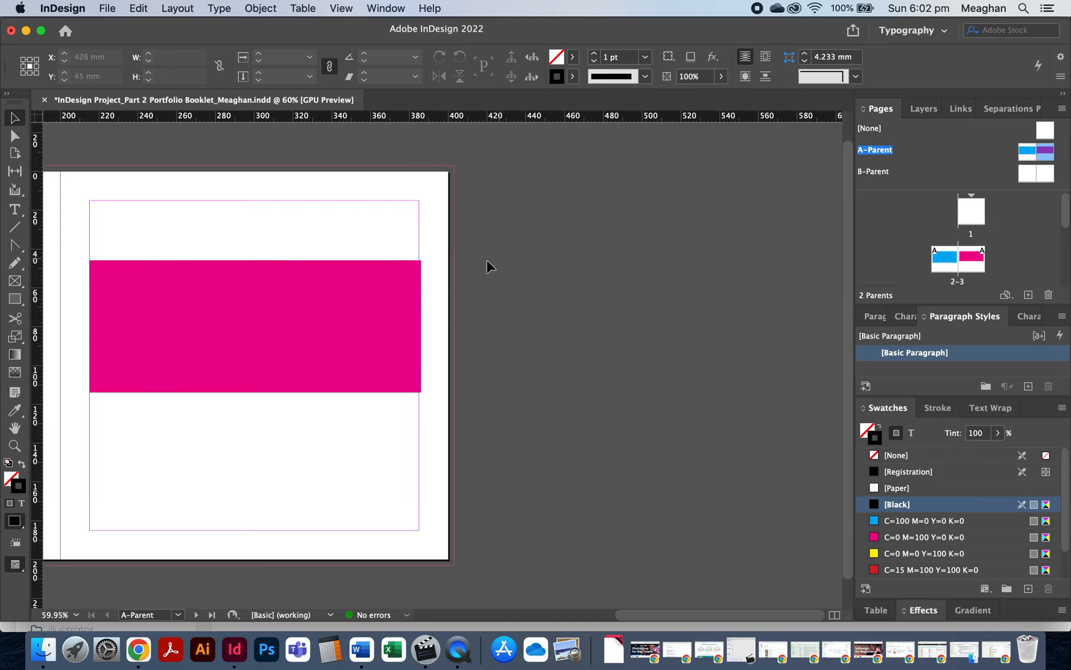
scroll(443, 275, "left", 10)
scroll(443, 275, "left", 5)
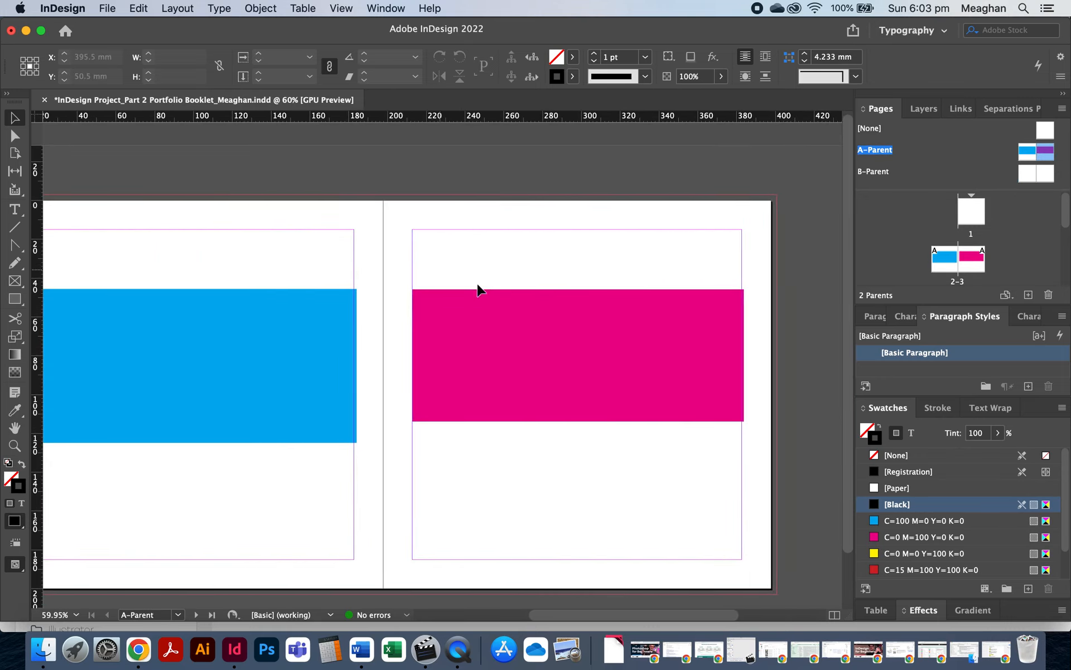
left_click(514, 326)
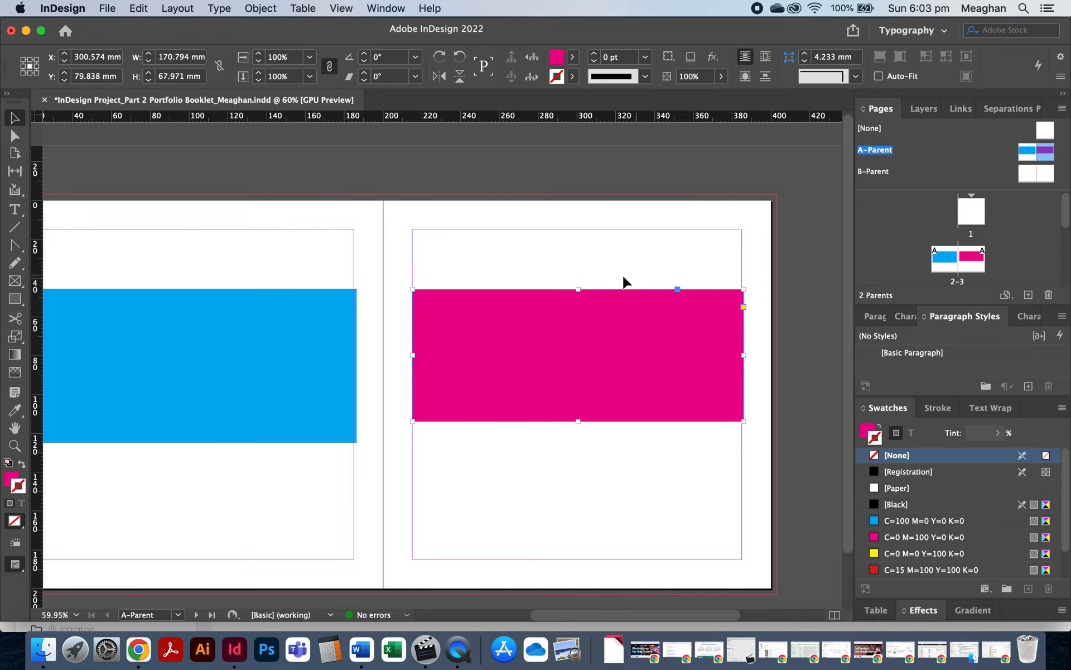
left_click(192, 407, "shift")
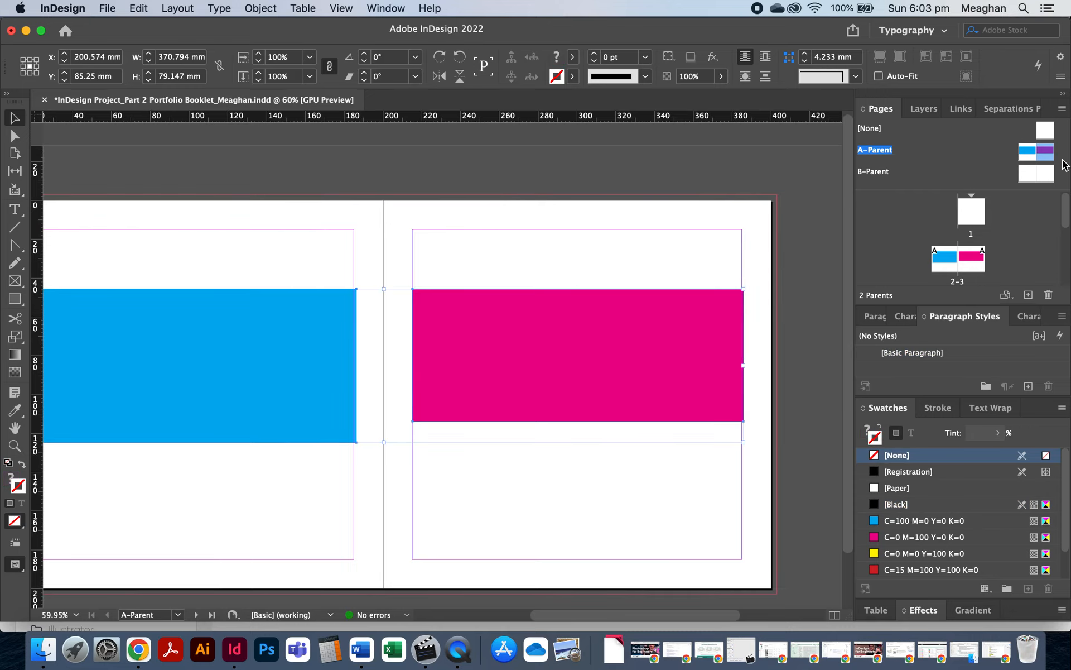
double_click(1047, 175)
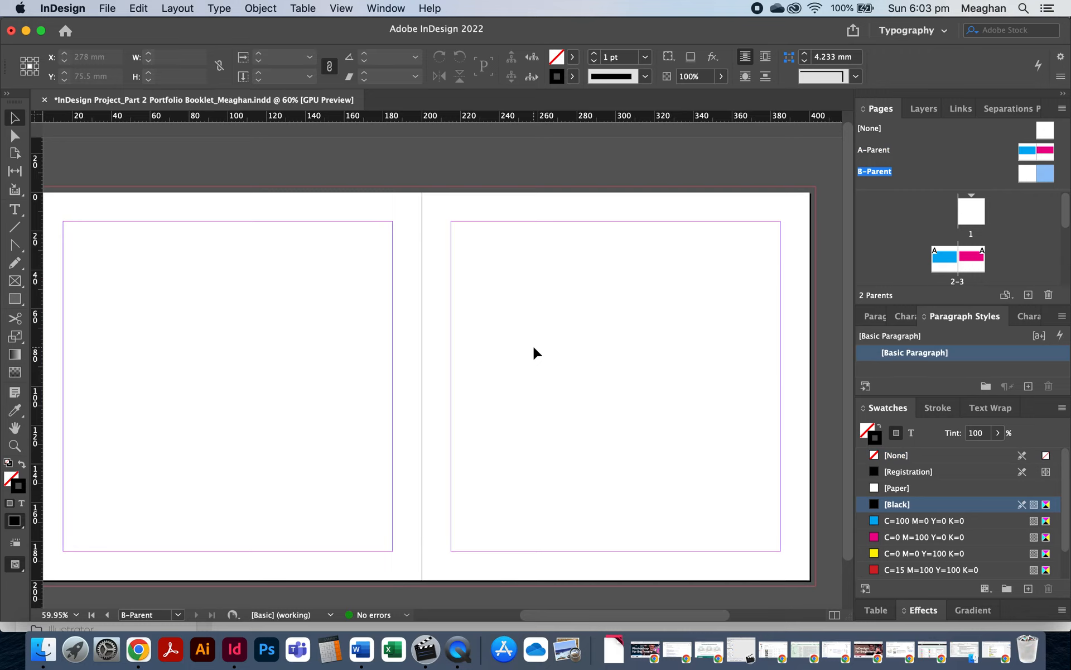
key("super+alt+shift+v")
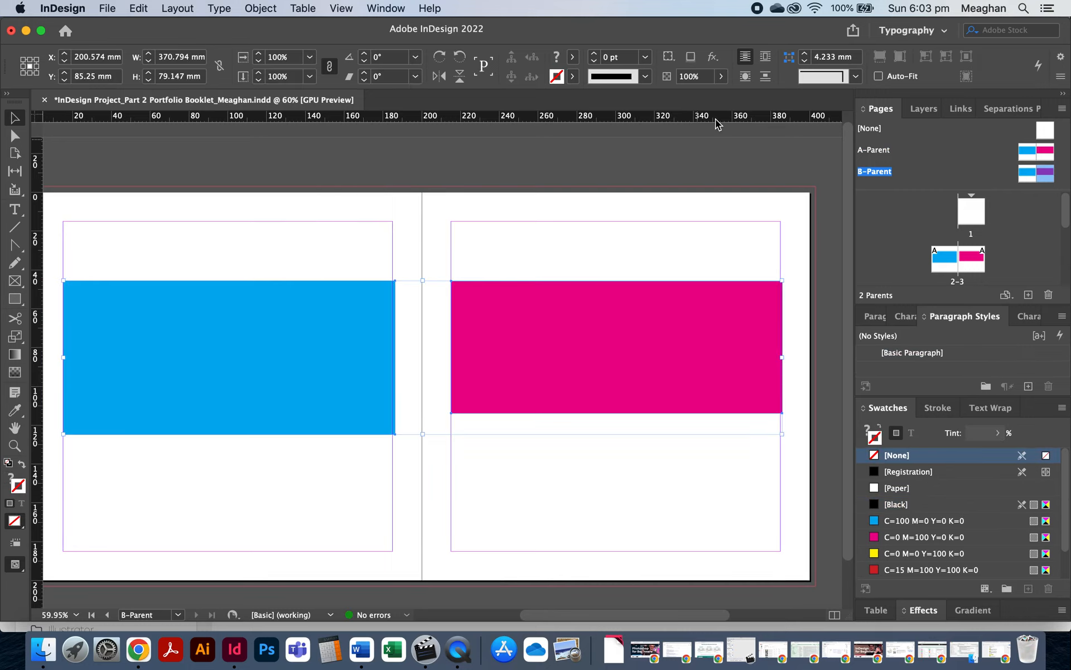
Step: On the B-Parent spread, fill the magenta rectangle with yellow C=0 M=0 Y=100 K=0 and the cyan one with green C=75 M=5 Y=100 K=0
left_click(670, 198)
left_click(629, 319)
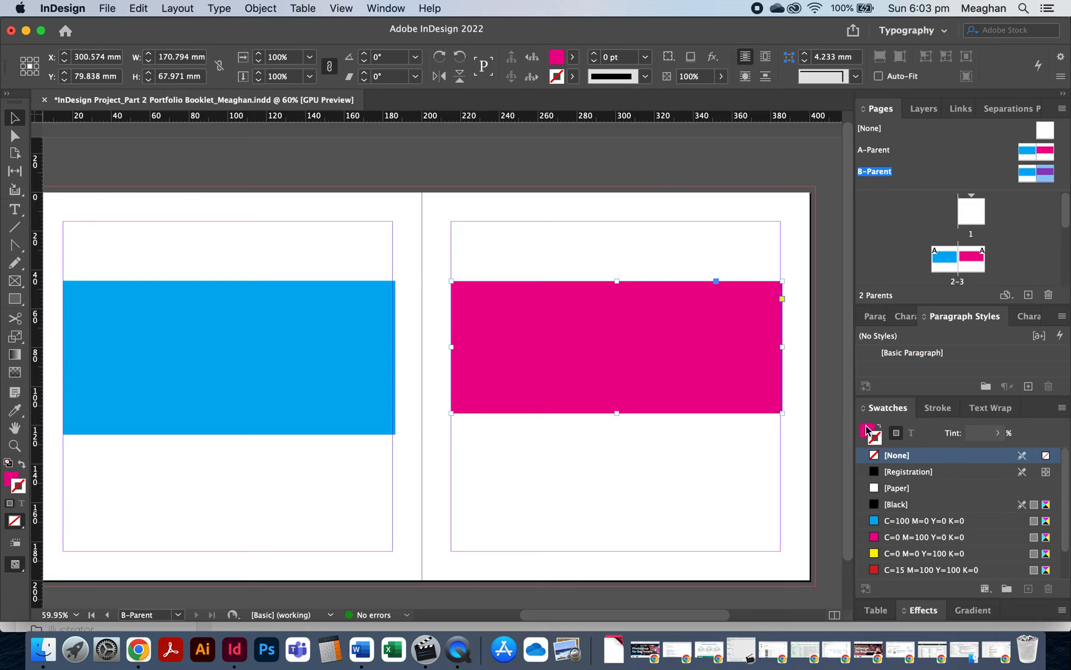
left_click(866, 429)
left_click(908, 554)
left_click(268, 359)
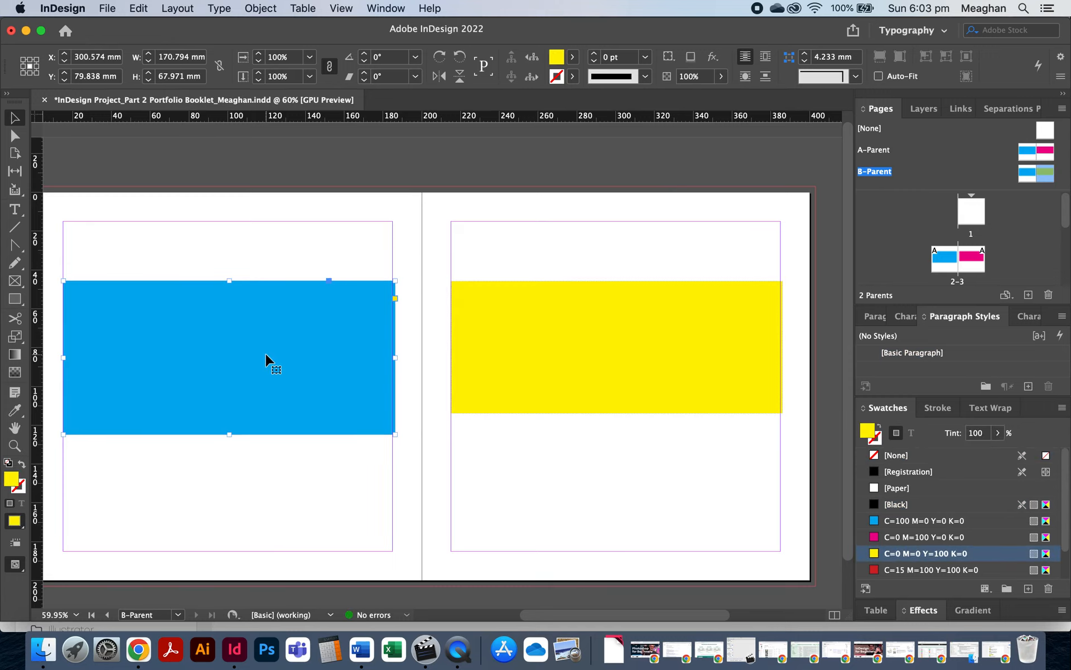
left_click(939, 570)
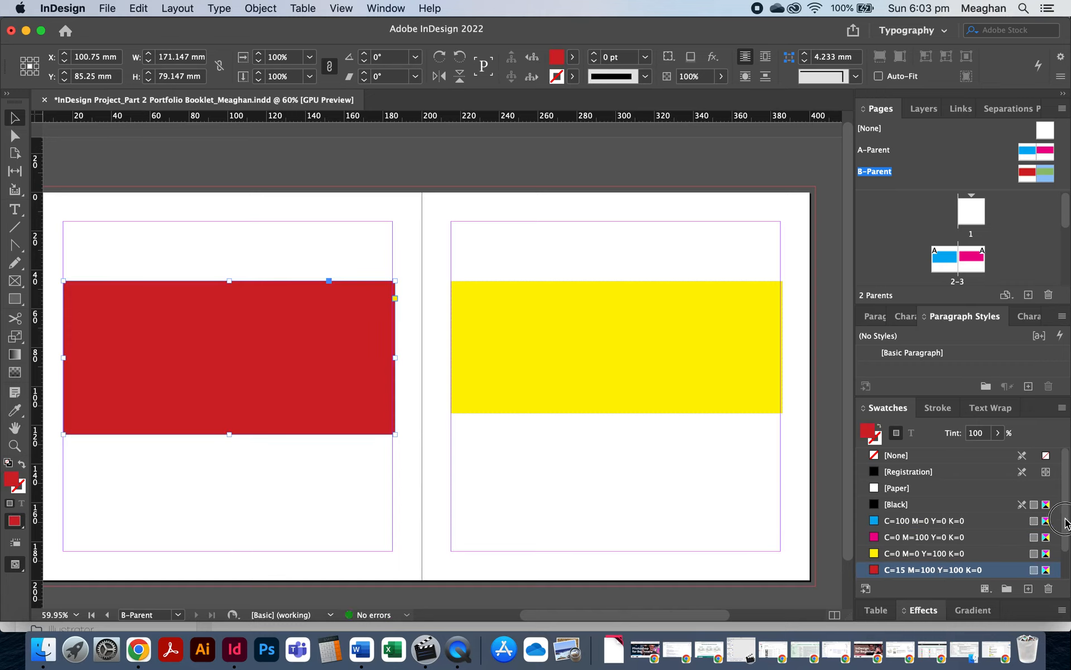
scroll(1063, 530, "down", 1)
left_click(964, 570)
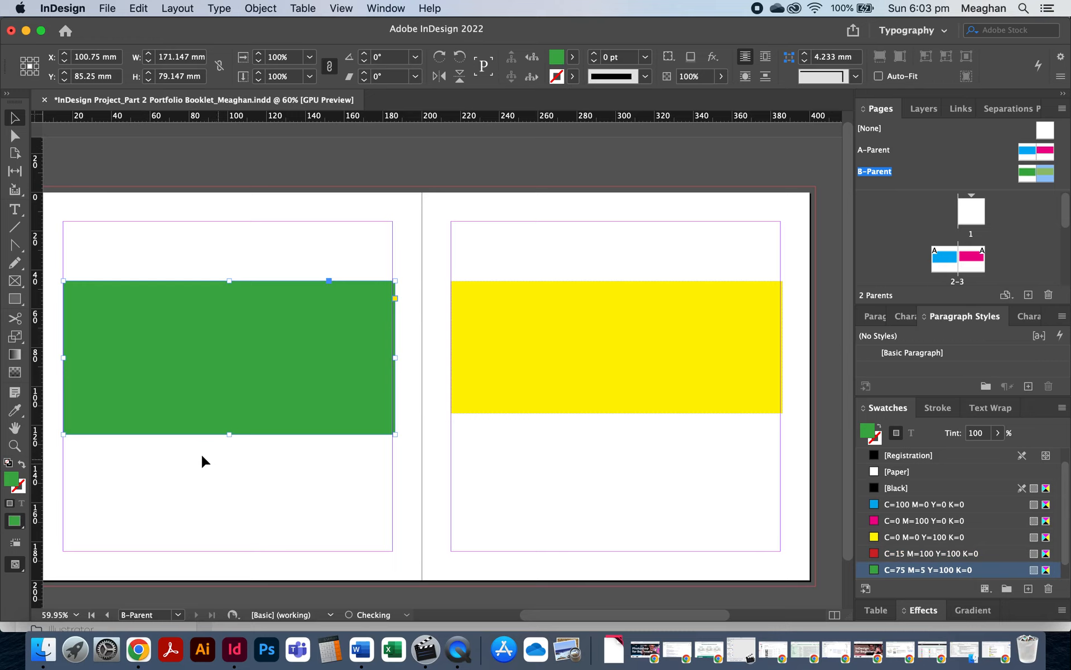
Step: Resize the green rectangle on B-Parent to about 170 mm wide and 68 mm high, aligned with the page's right margin
left_click_drag(229, 434, 229, 412)
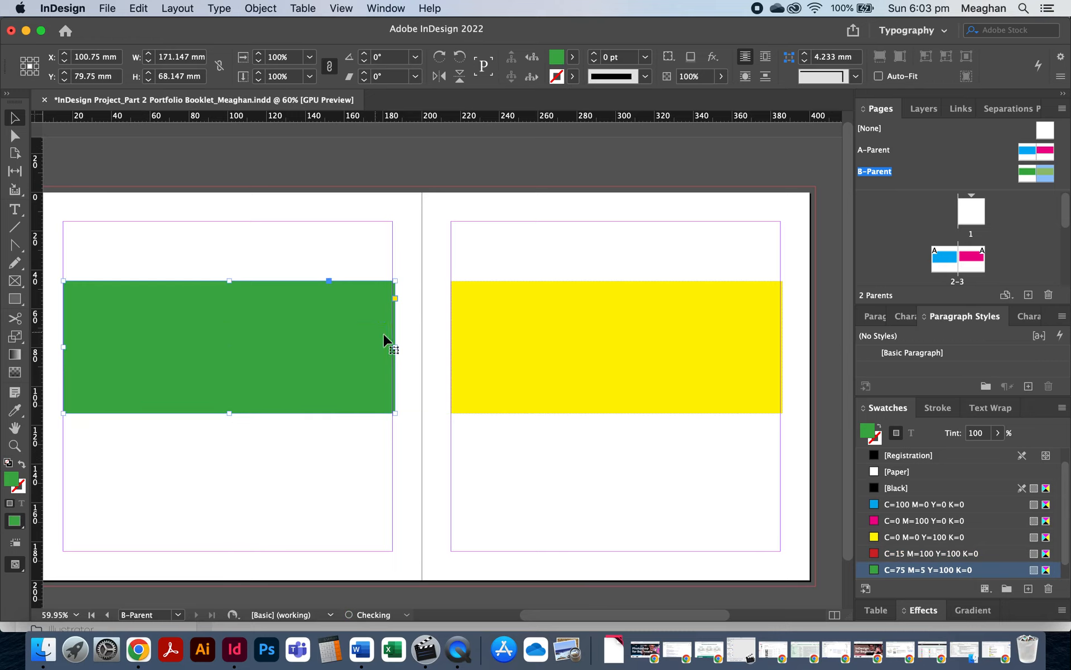
left_click_drag(395, 346, 393, 346)
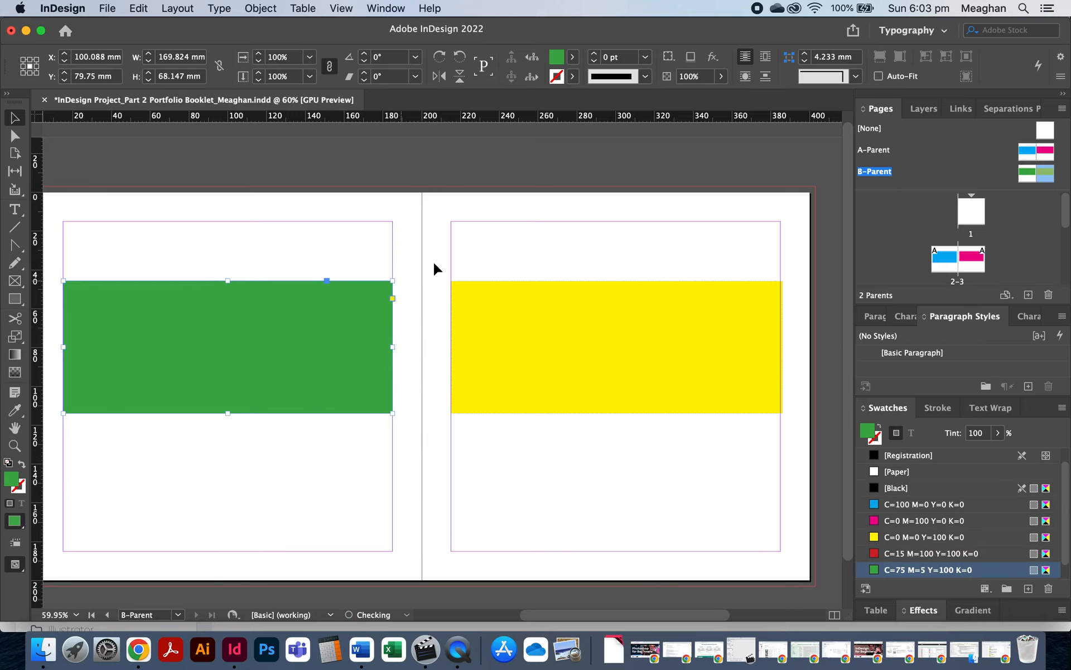
left_click(413, 265)
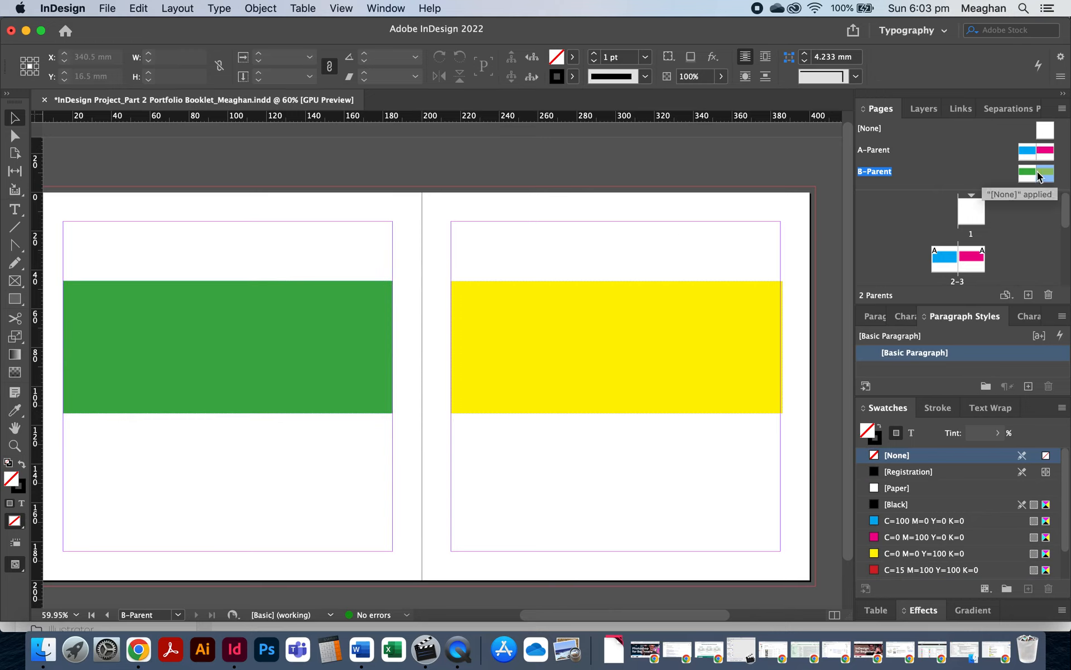
scroll(984, 247, "down", 1)
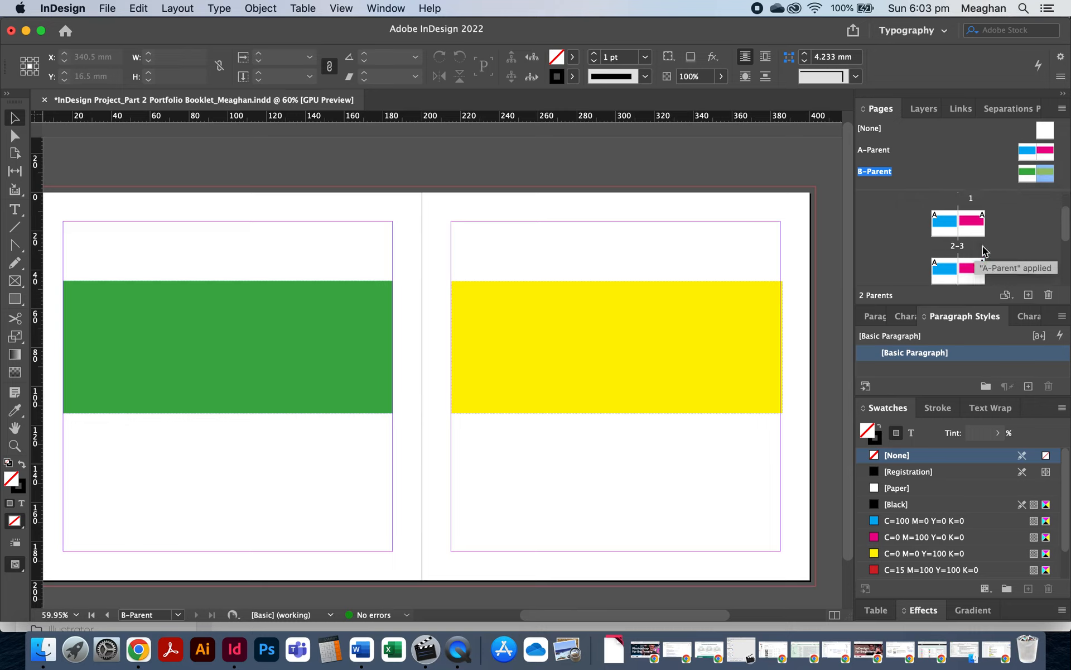
scroll(983, 248, "down", 1)
left_click(937, 217)
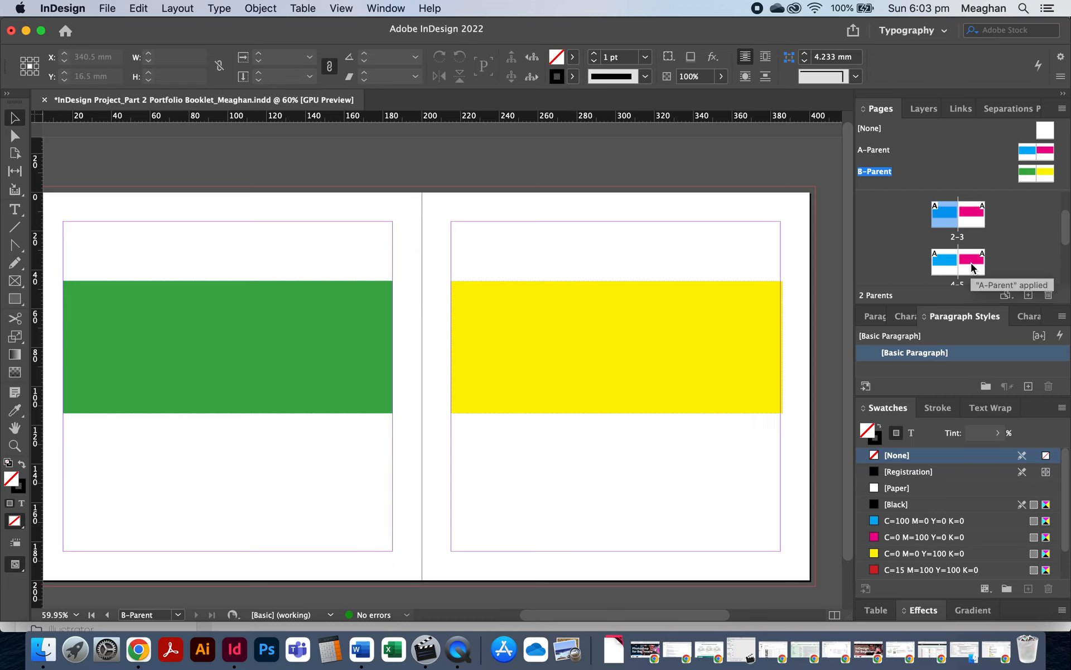
right_click(941, 222)
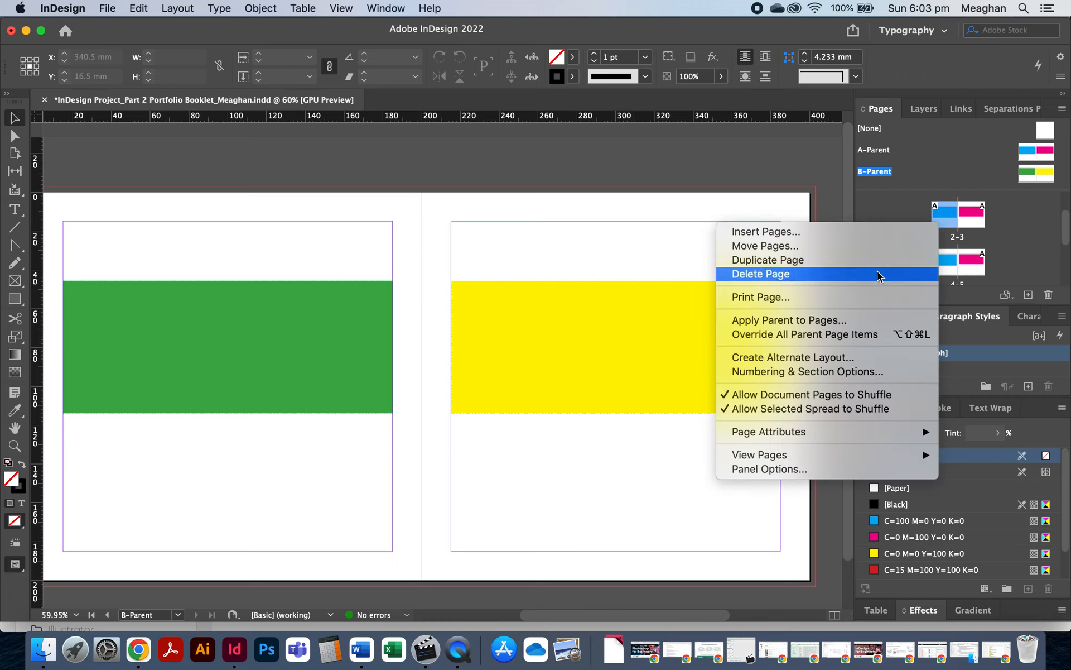
left_click(857, 321)
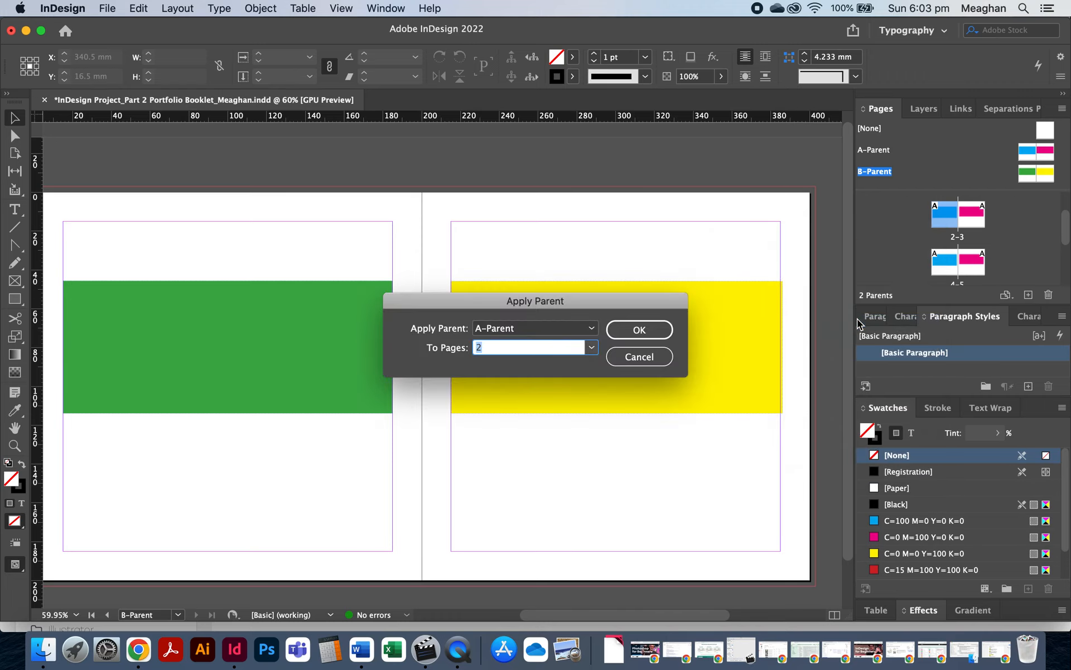
left_click(591, 349)
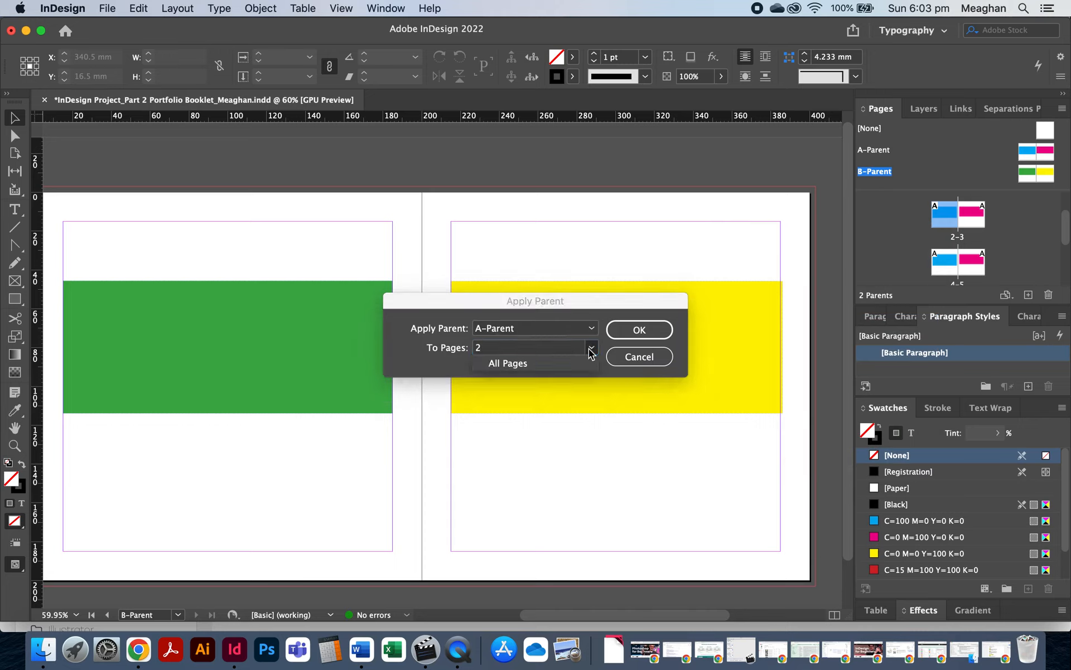
left_click(527, 354)
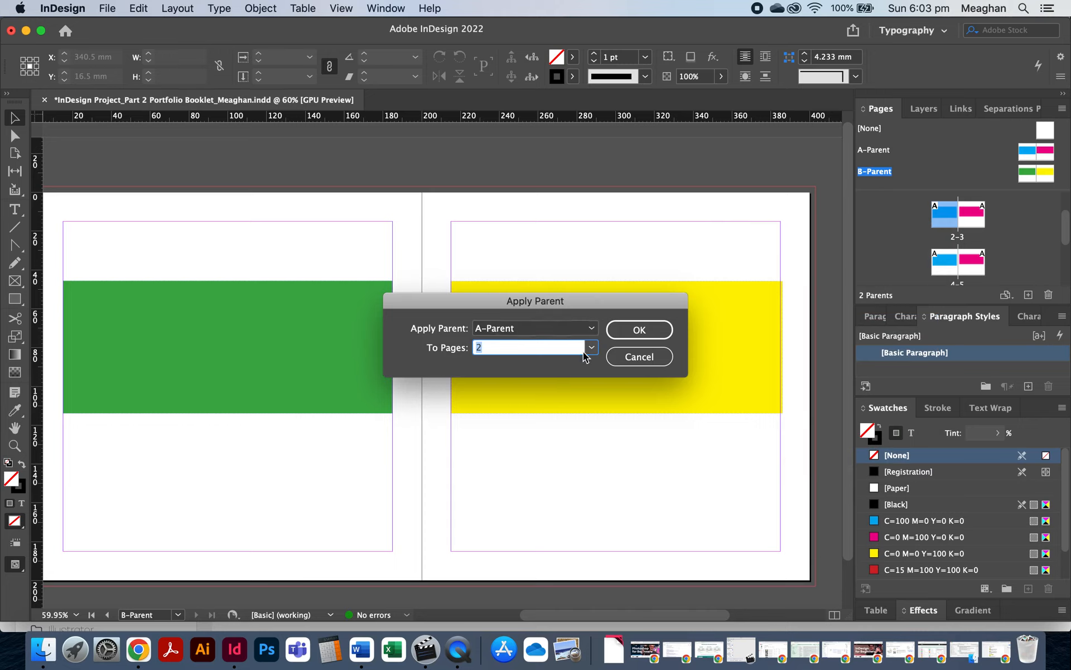
left_click(591, 347)
left_click(639, 357)
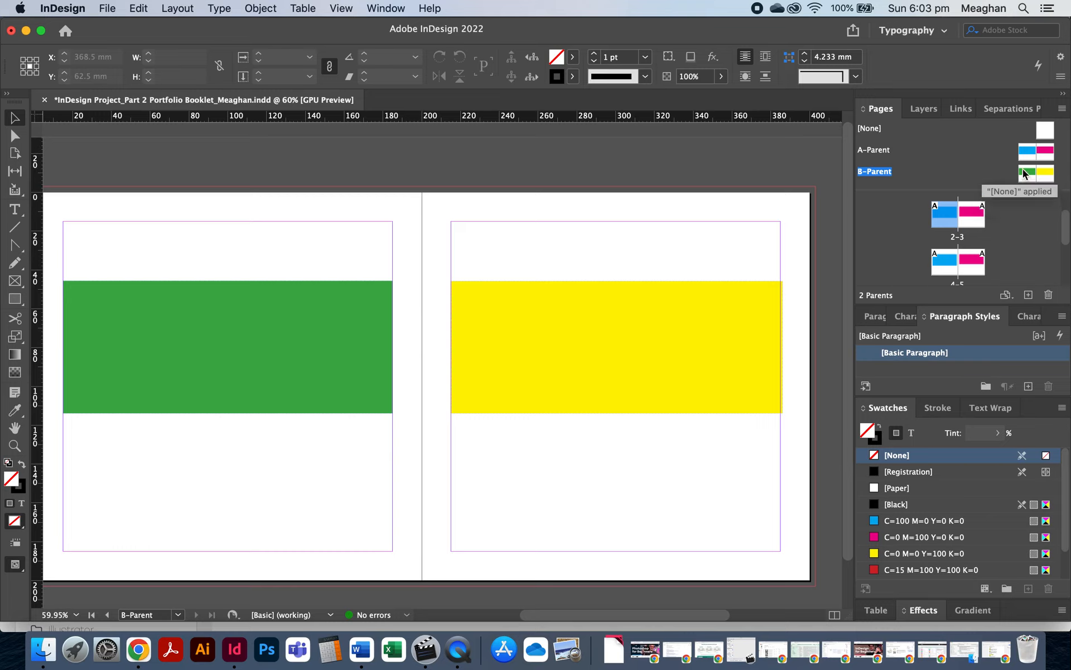
Step: Apply the B-Parent left page to page 2 and its right page to page 3
left_click_drag(1025, 170, 949, 224)
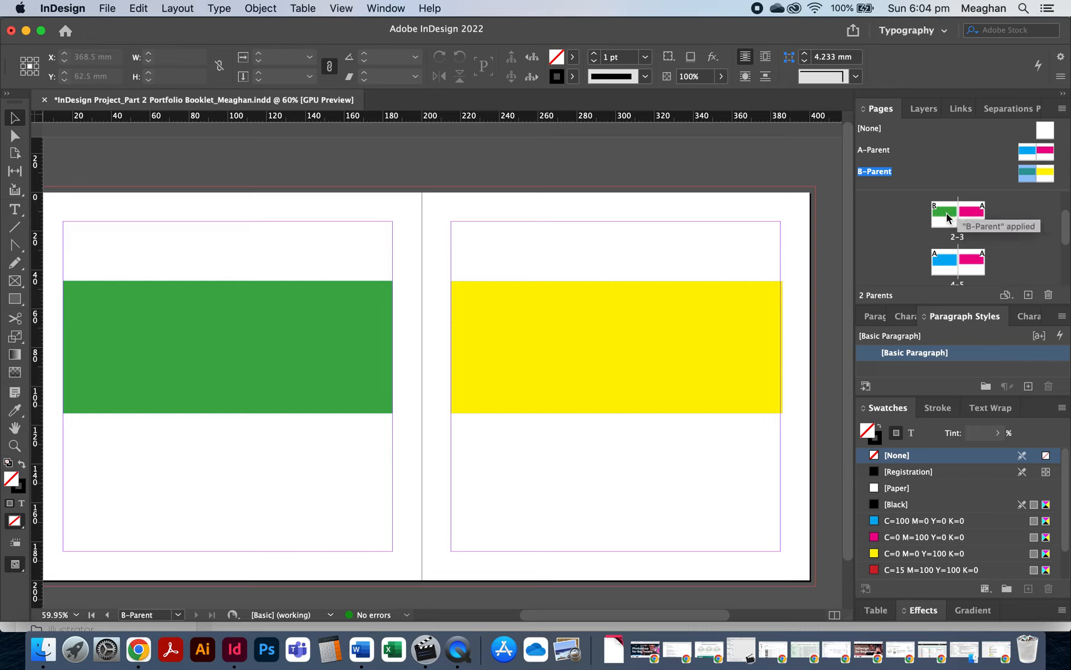
left_click_drag(1047, 177, 977, 221)
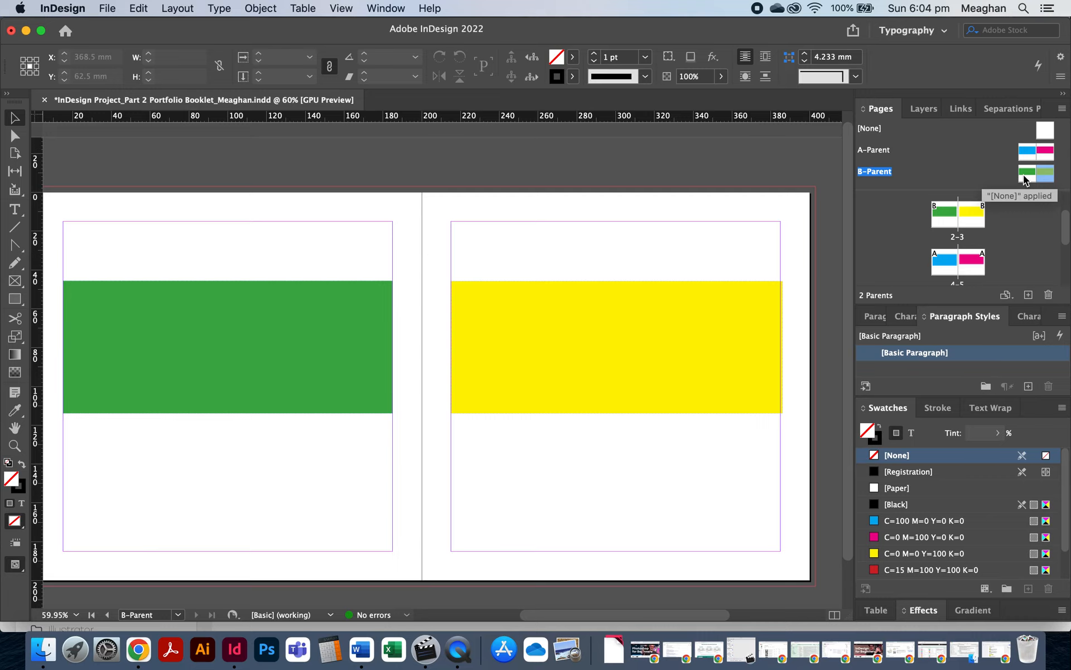
left_click_drag(1024, 175, 970, 219)
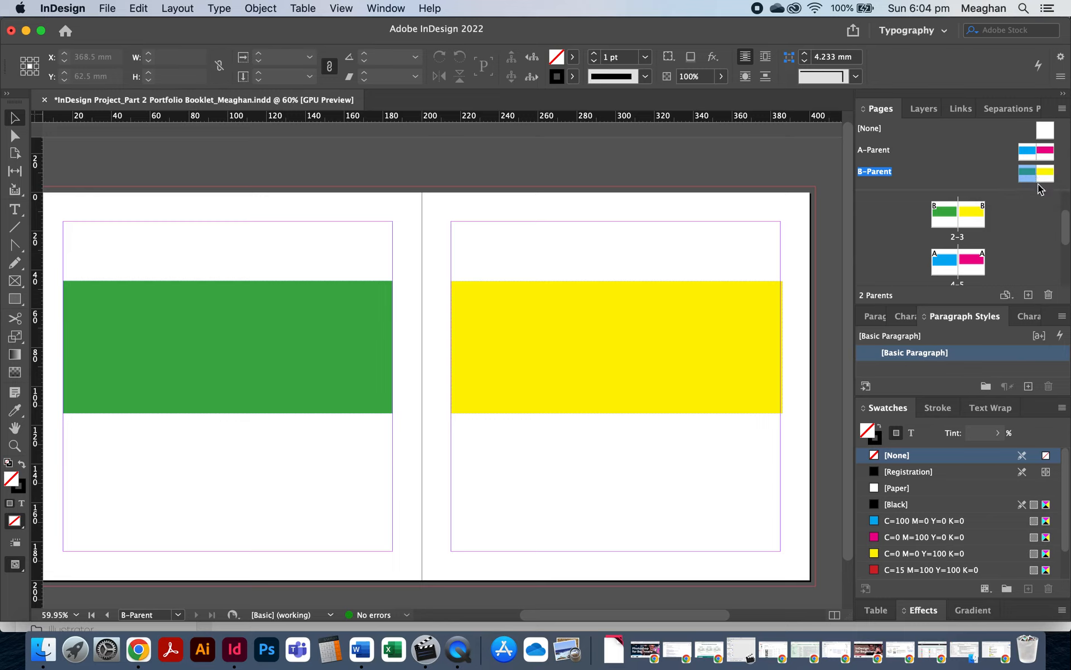
scroll(1026, 210, "up", 2)
scroll(1027, 211, "down", 2)
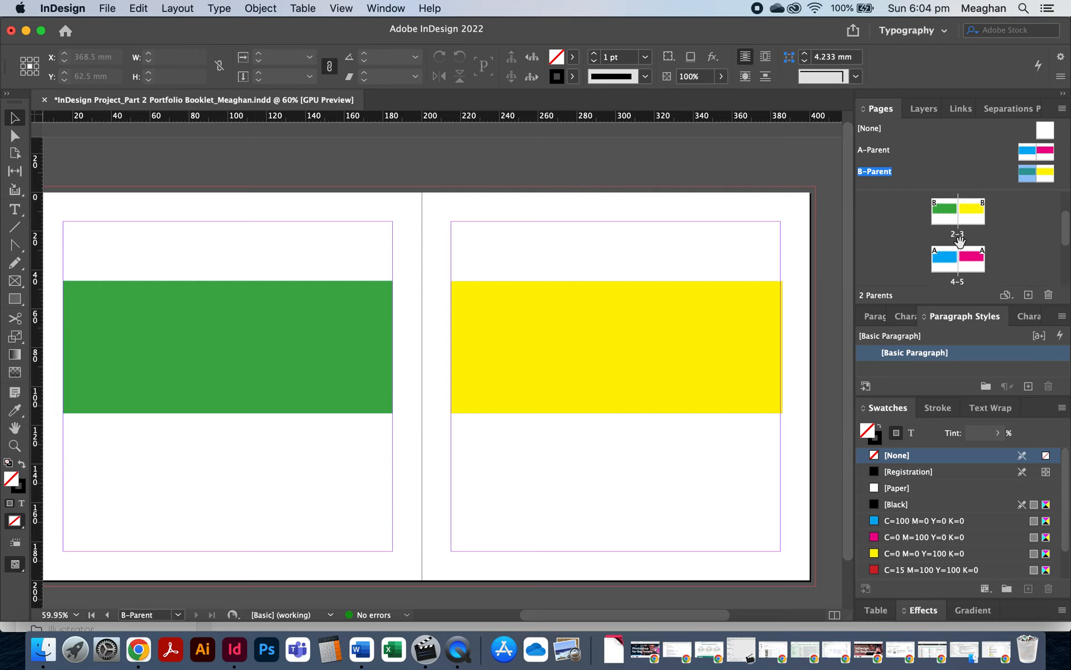
left_click(942, 215)
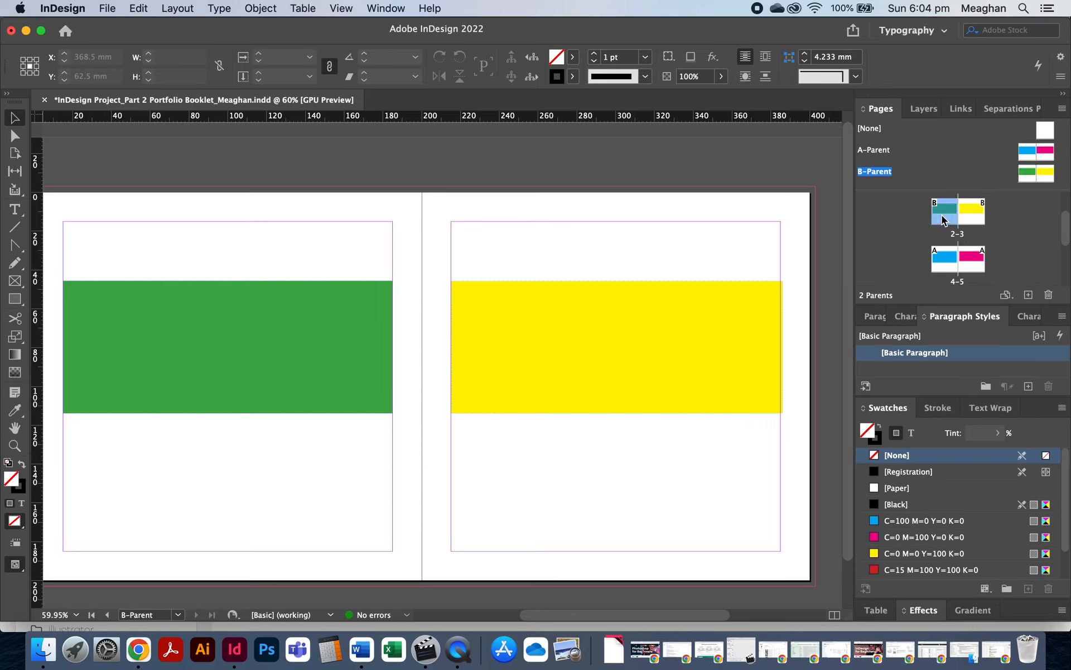
left_click(966, 254, "shift")
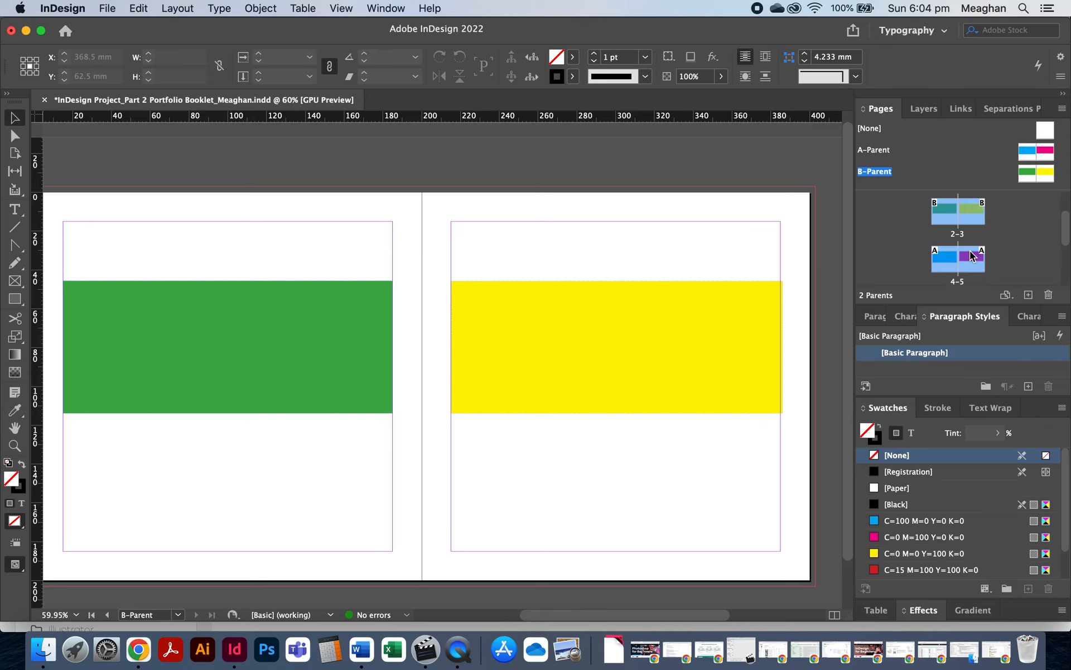
right_click(972, 255)
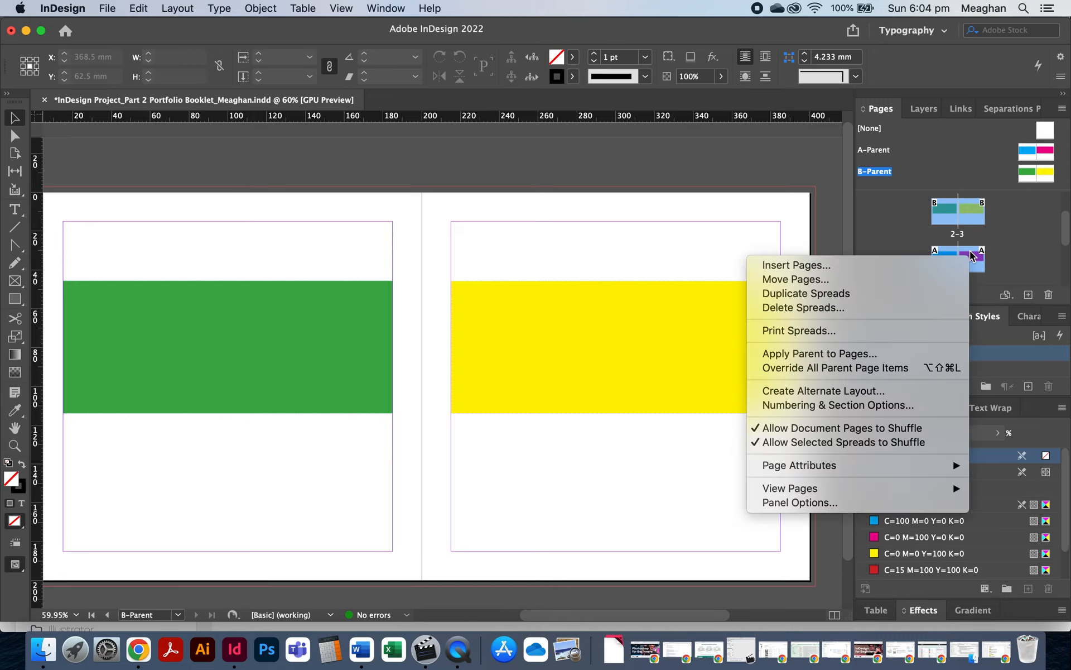
left_click(874, 353)
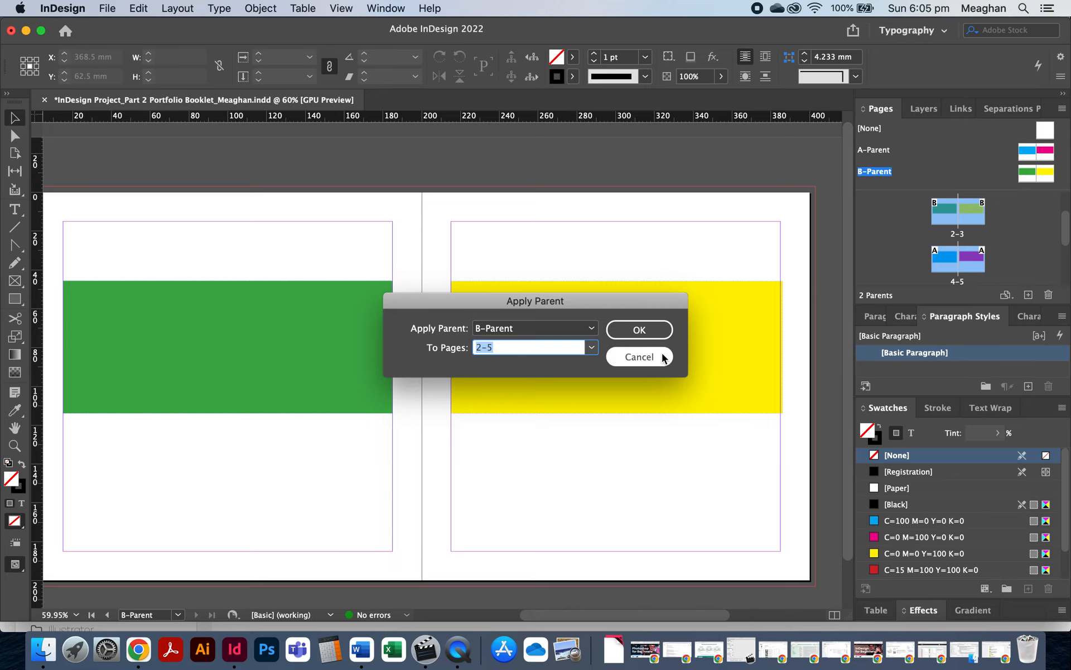
left_click(637, 359)
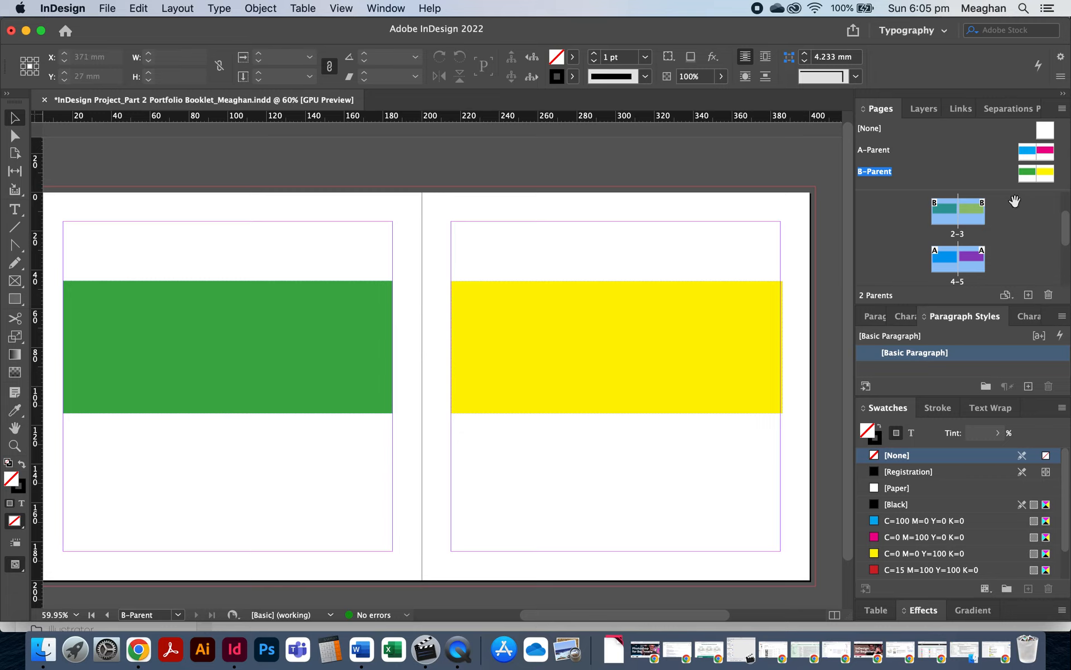
left_click(1033, 171)
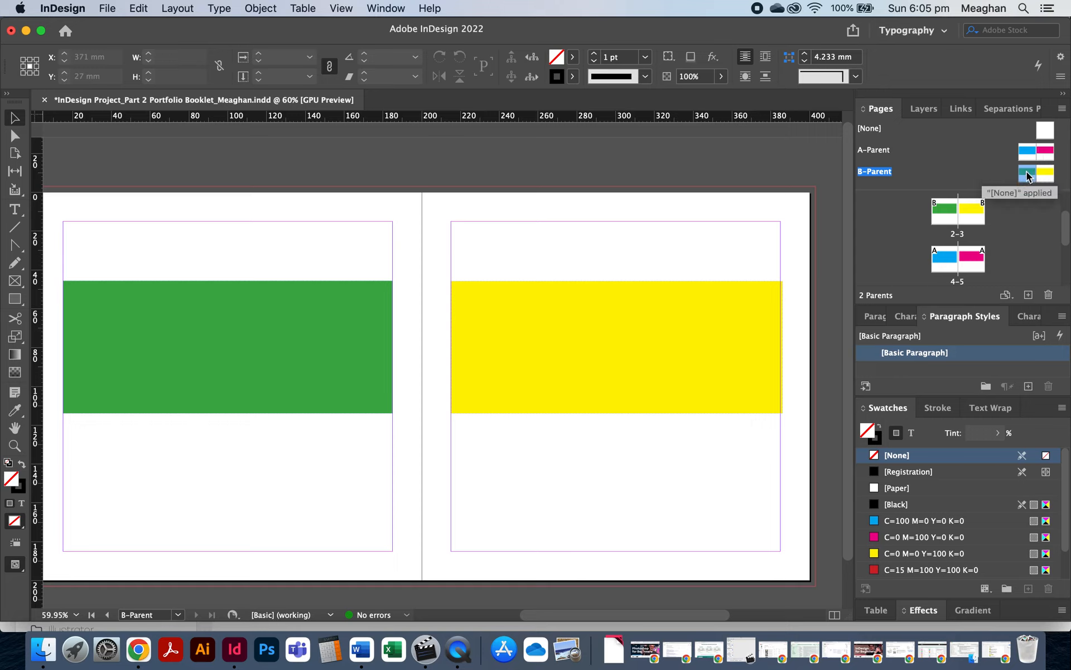
left_click_drag(1030, 184, 989, 212)
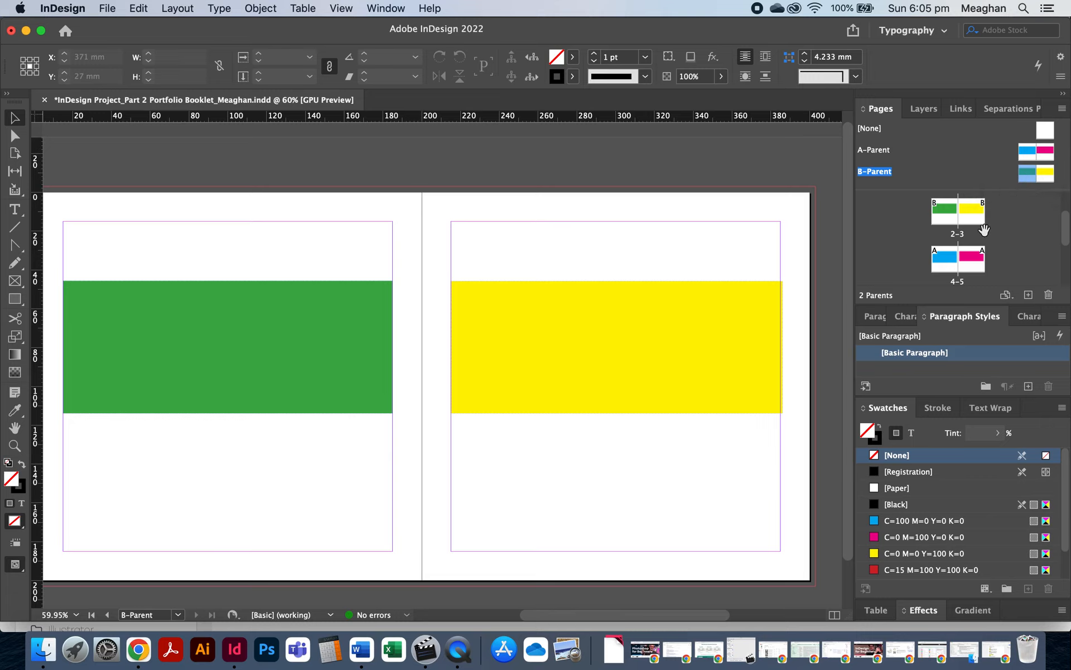
scroll(985, 230, "up", 2)
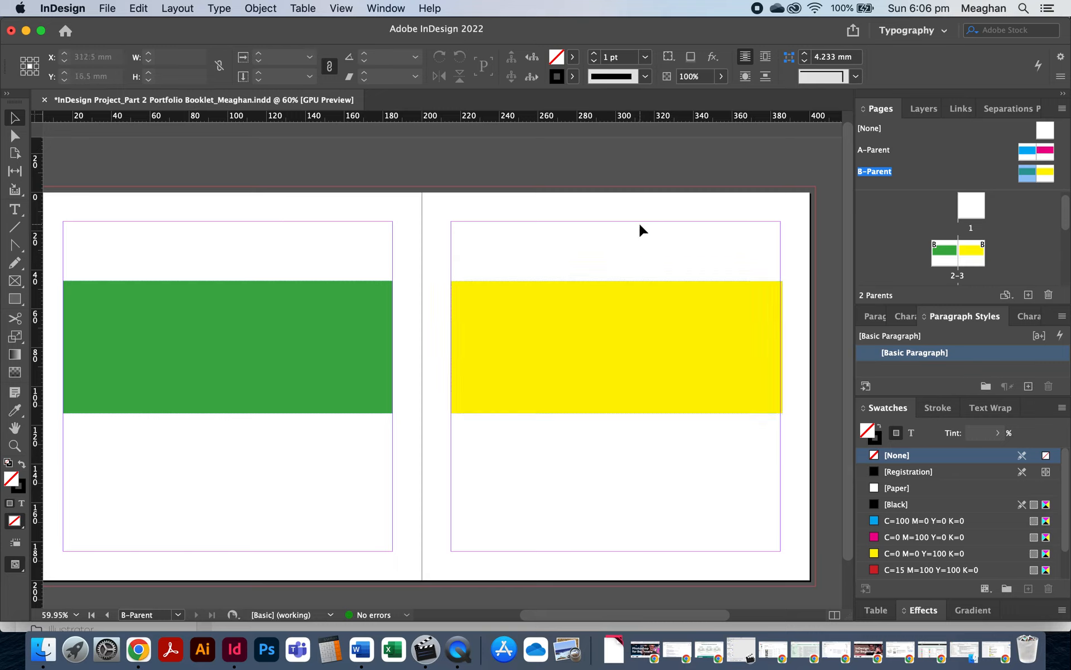
Step: Delete the cyan and magenta rectangles from the A-Parent spread
double_click(1044, 150)
left_click_drag(319, 221, 565, 349)
key("Delete")
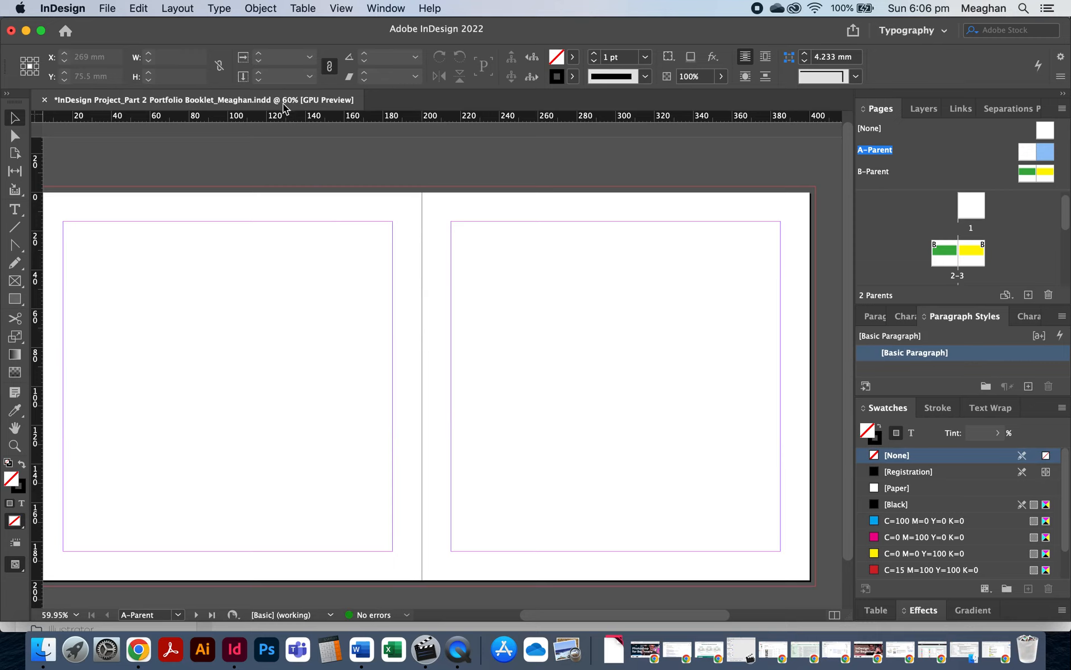
Step: Draw a text frame about 15 by 9 mm below the lower-left margin corner of A-Parent's left page and insert a Current Page Number marker
scroll(220, 324, "left", 5)
scroll(220, 324, "down", 3)
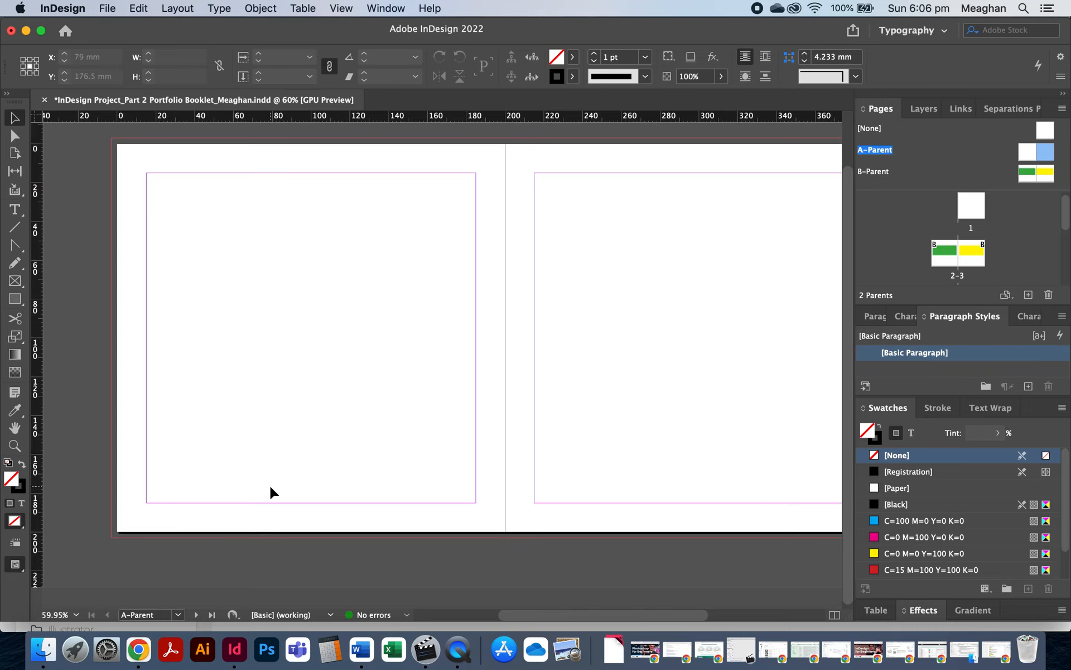
scroll(207, 517, "up", 4)
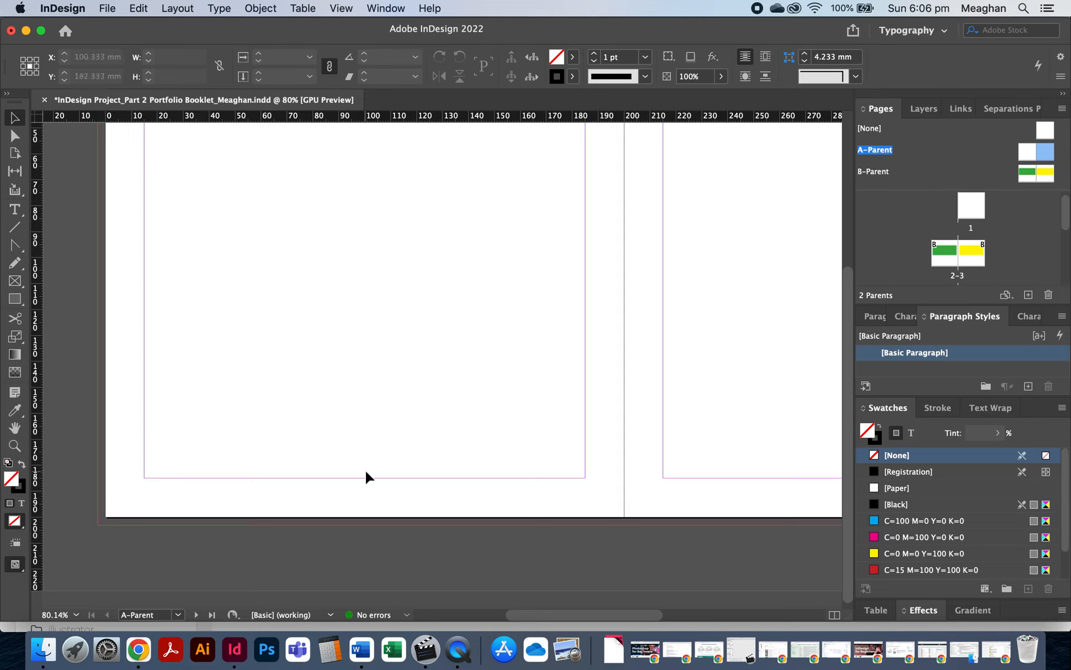
left_click(16, 212)
left_click_drag(139, 485, 176, 507)
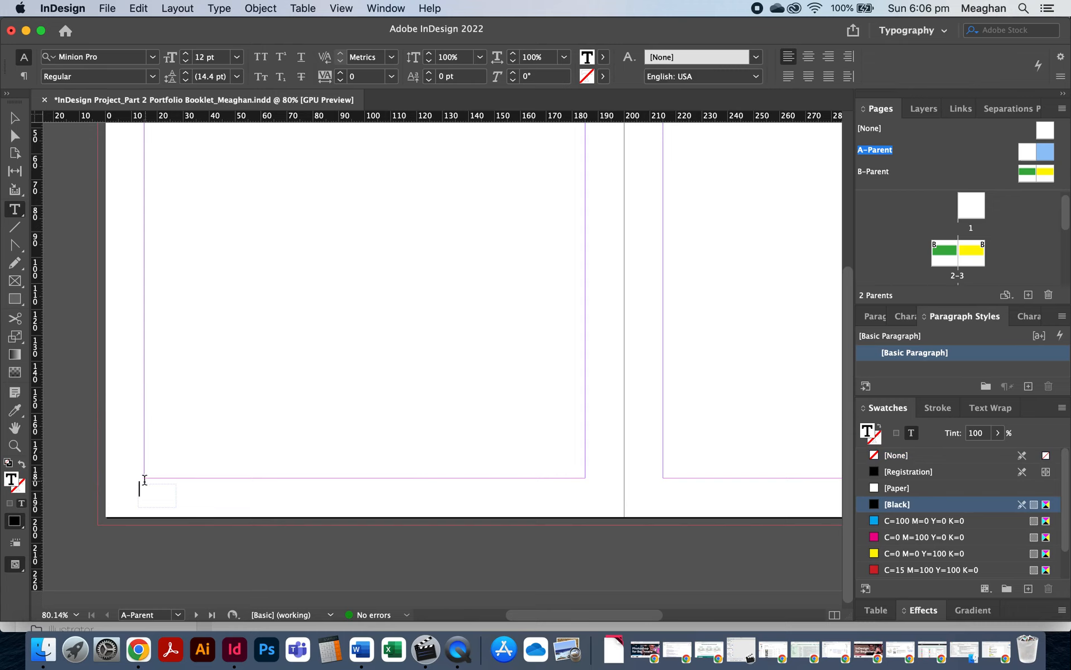
left_click(224, 8)
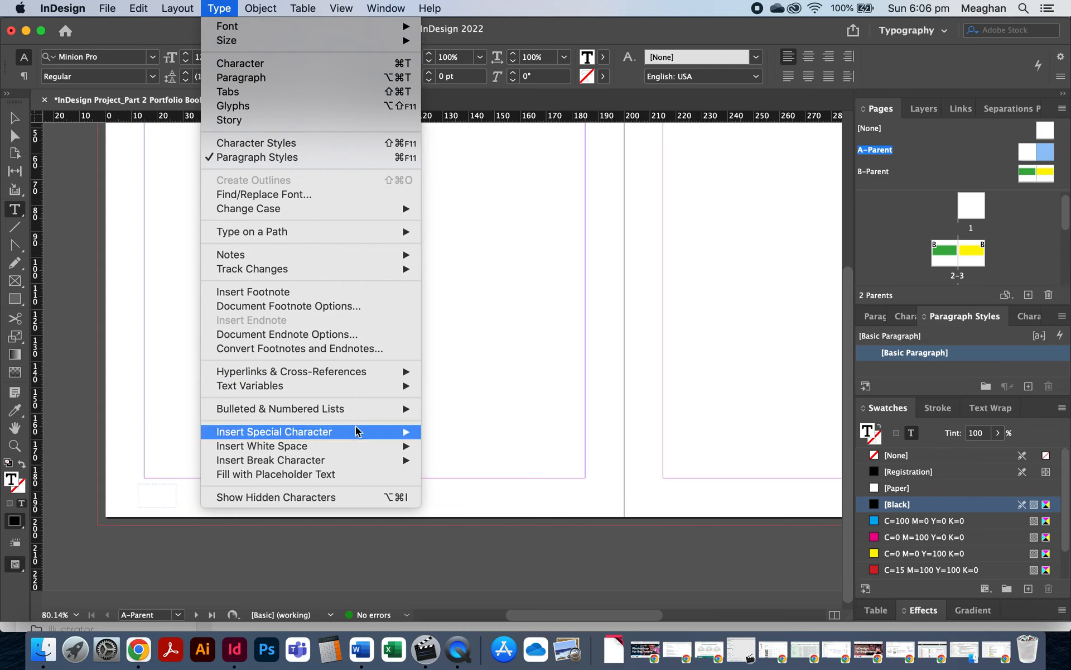
mouse_move(361, 436)
mouse_move(477, 447)
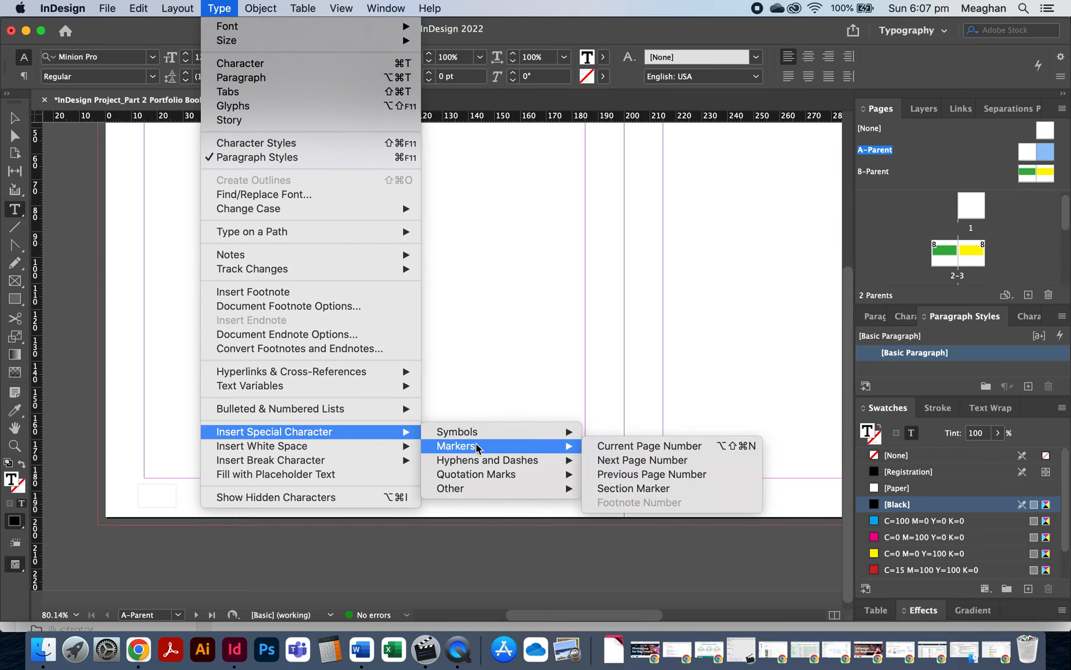
left_click(719, 450)
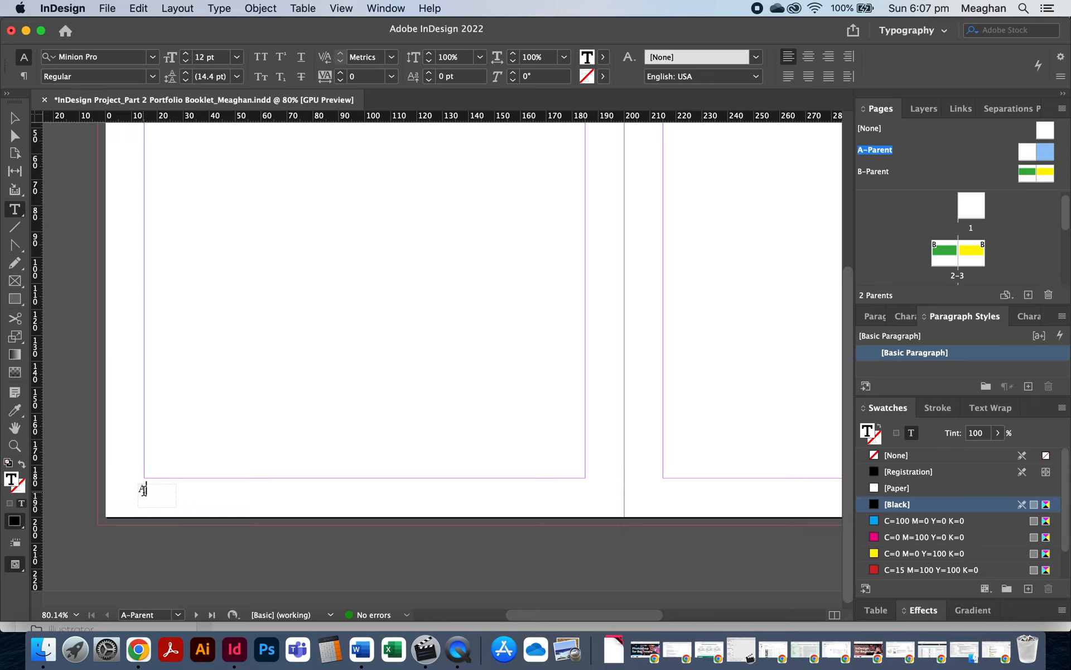
Step: Format the page number marker on A-Parent's left page as 24 pt Avenir Book
scroll(478, 441, "right", 1)
left_click_drag(156, 486, 106, 494)
left_click(236, 57)
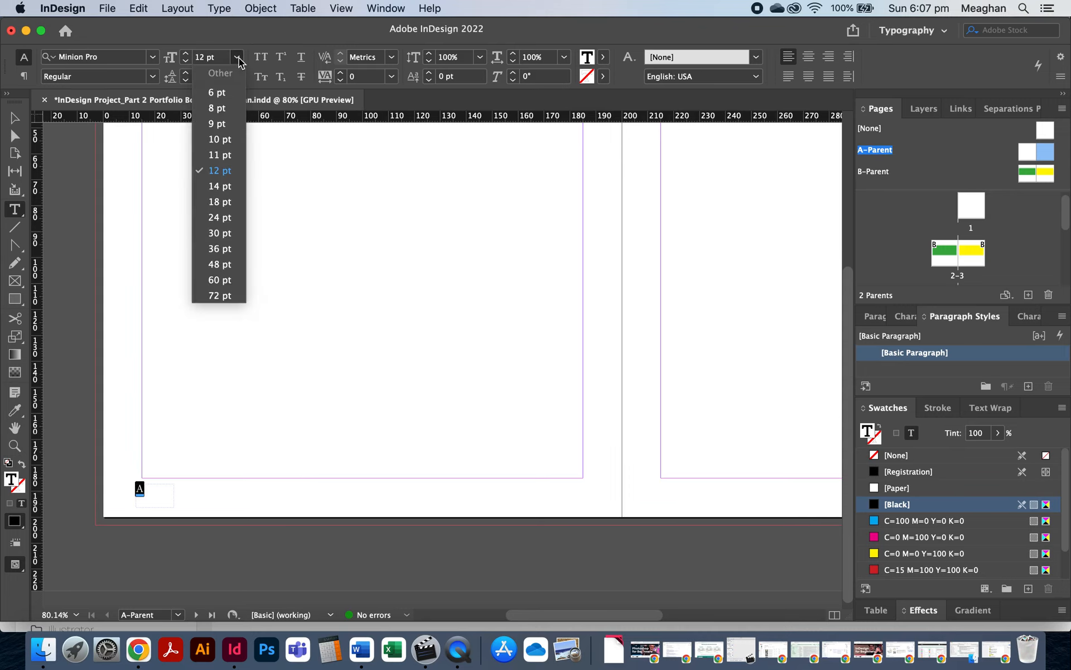
left_click(229, 202)
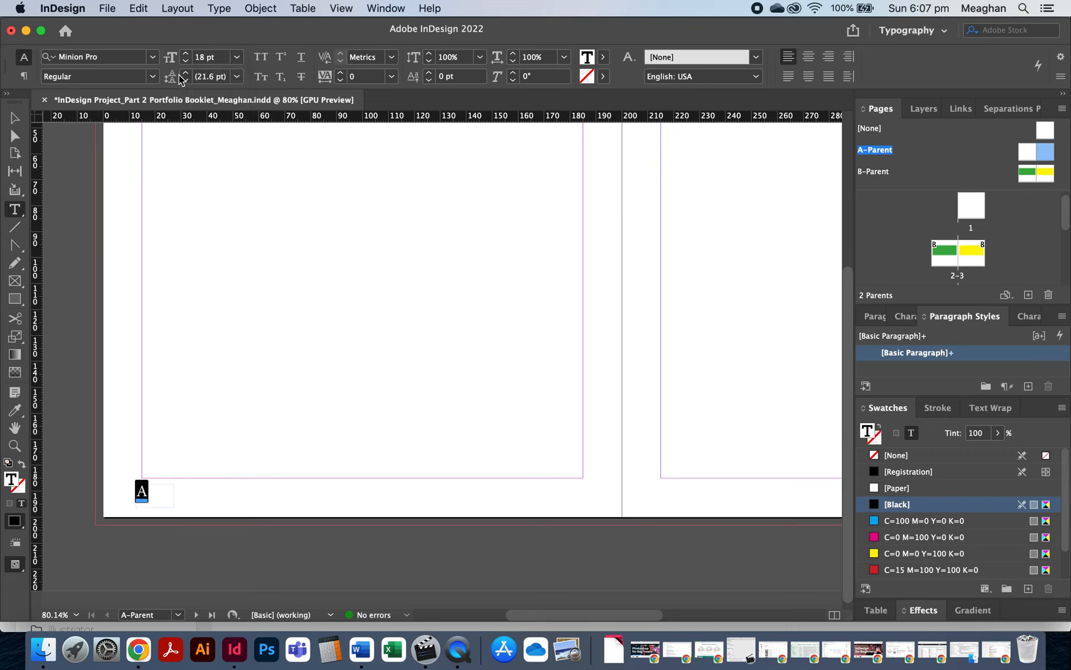
left_click(236, 57)
left_click(233, 127)
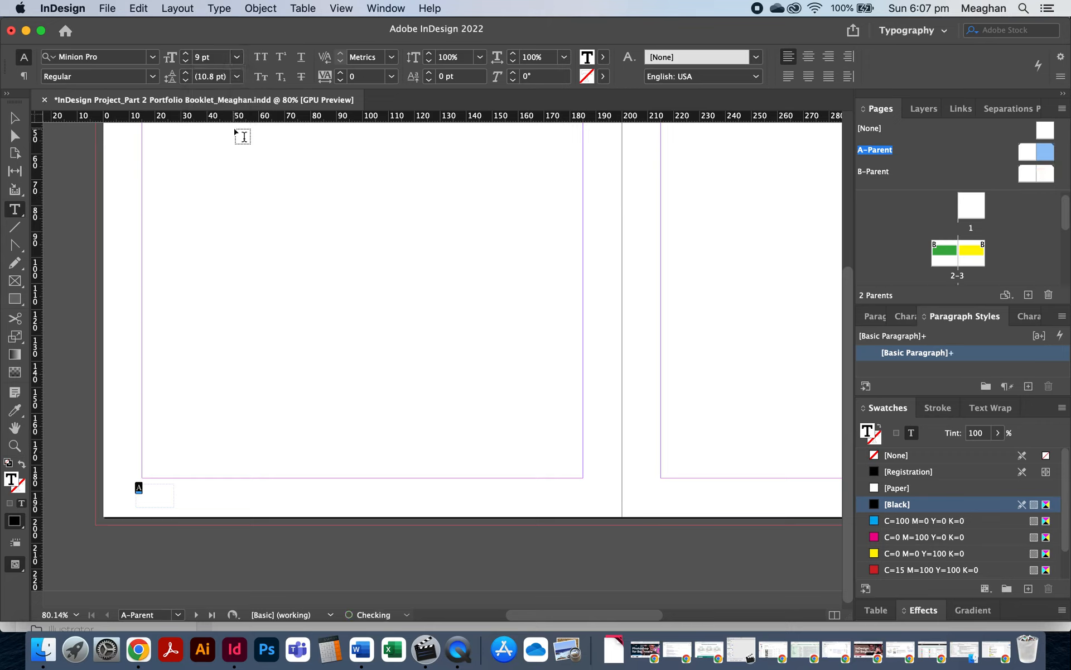
left_click(238, 58)
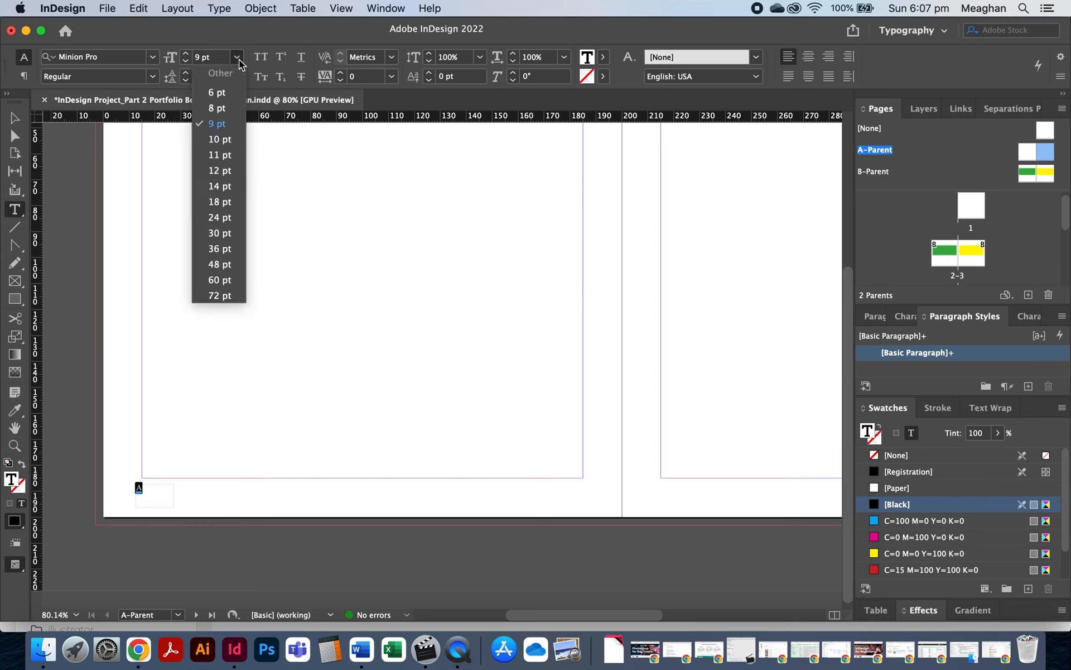
left_click(226, 217)
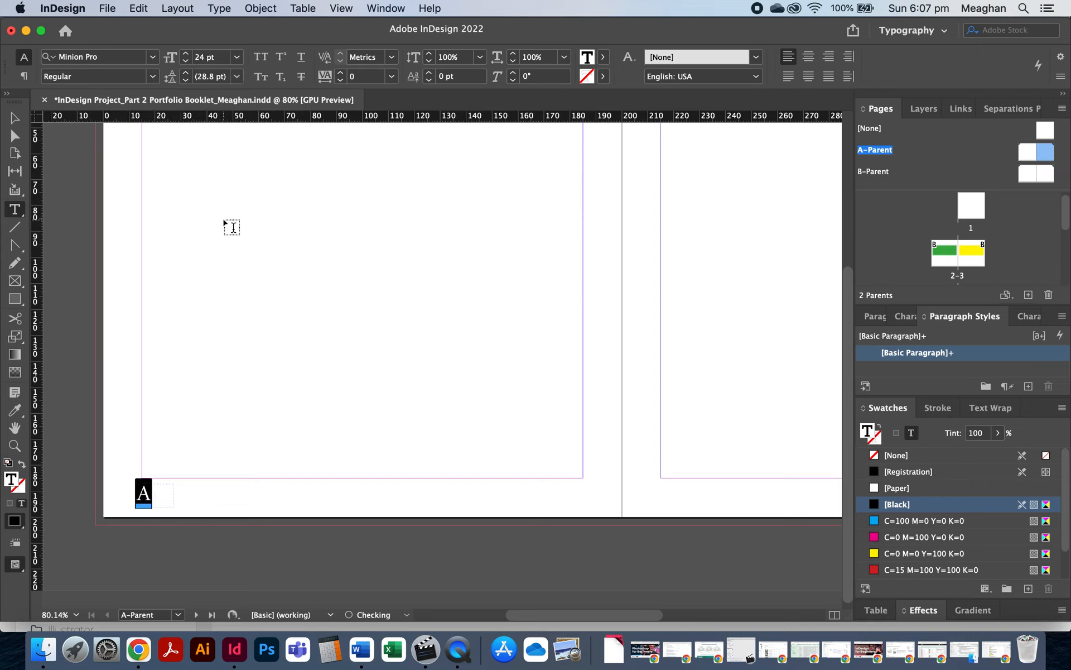
left_click(152, 53)
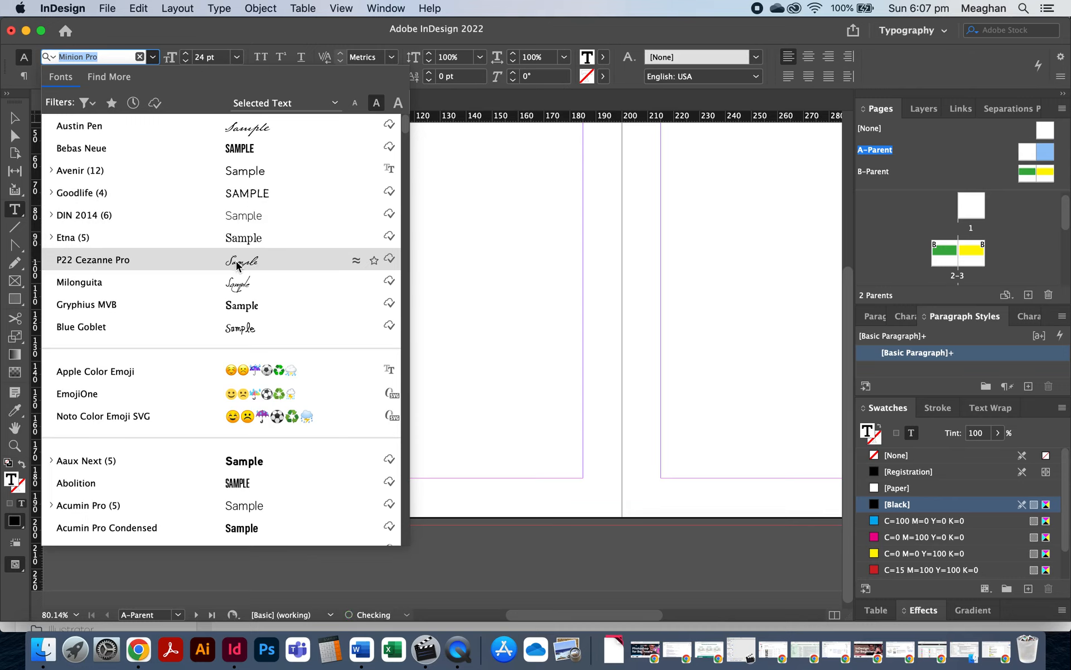
left_click_drag(407, 123, 406, 162)
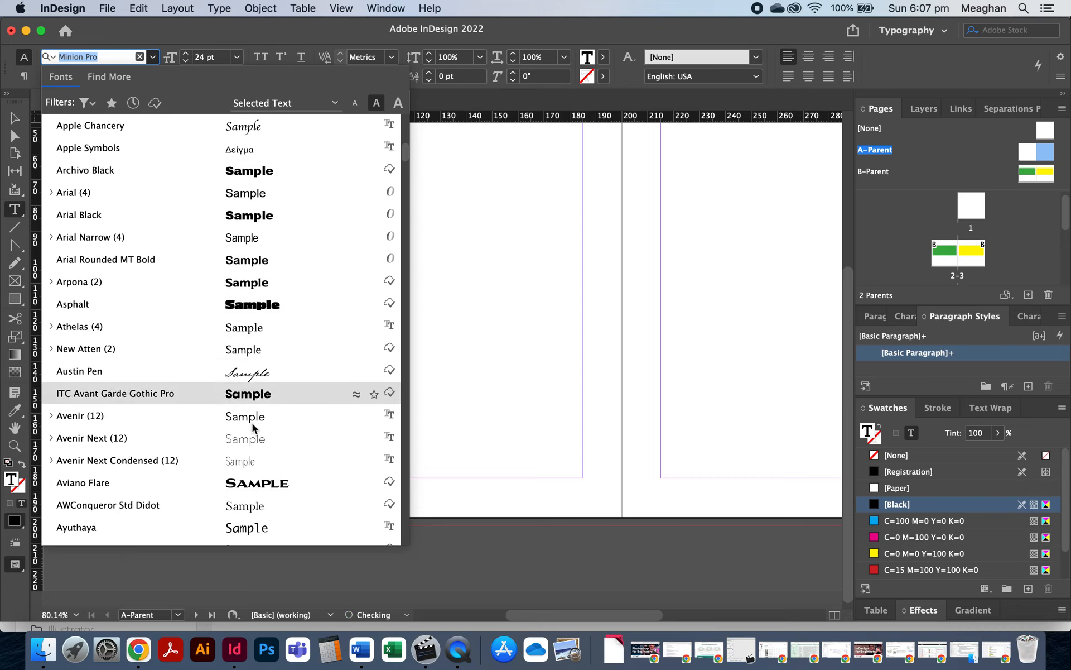
left_click(252, 421)
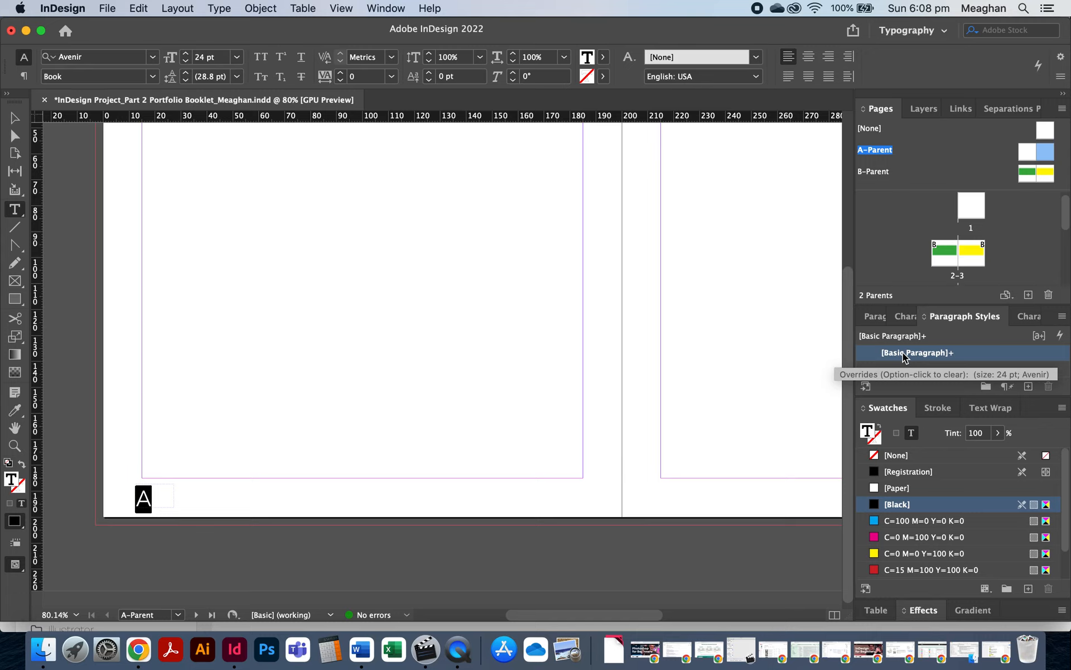
Step: Align the page number frame with the left margin directly under the bottom margin line and widen it to about 16 mm
left_click(17, 119)
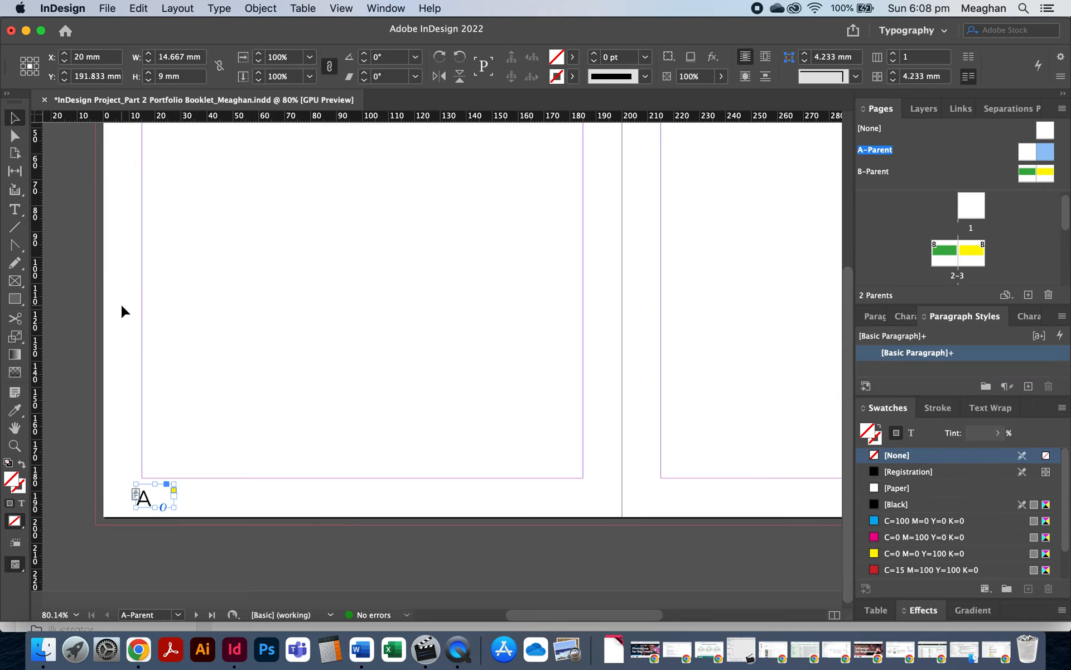
left_click_drag(152, 496, 157, 497)
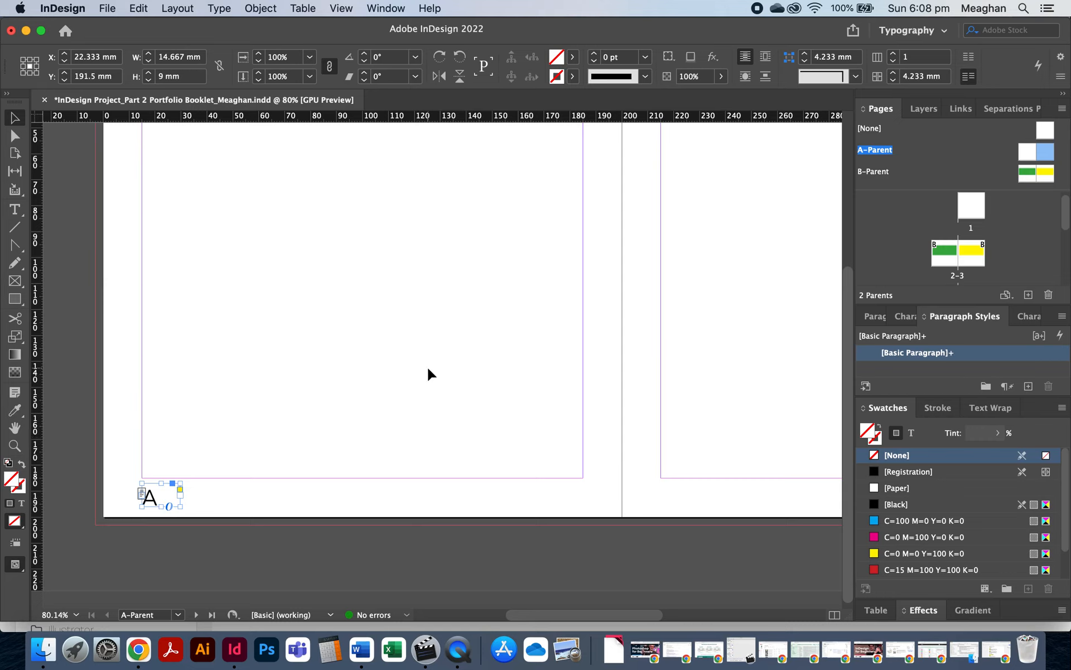
left_click_drag(171, 504, 181, 491)
left_click(181, 490)
left_click_drag(181, 490, 184, 491)
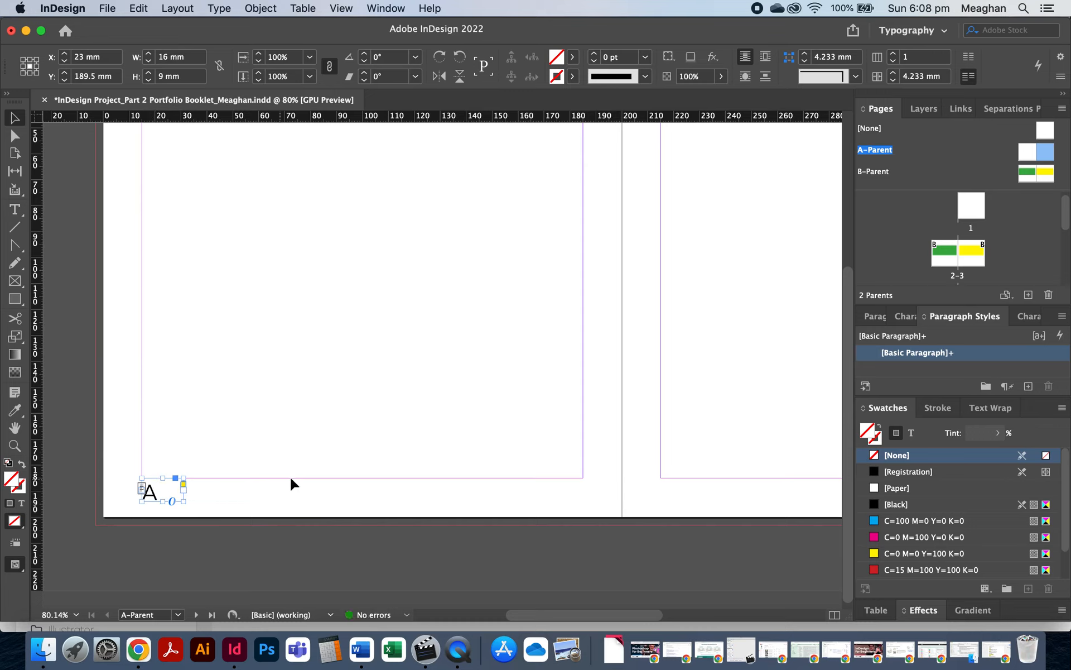
Step: Copy the page number frame onto A-Parent's right page, placing it beneath the bottom margin and flush with the right margin
left_click(138, 7)
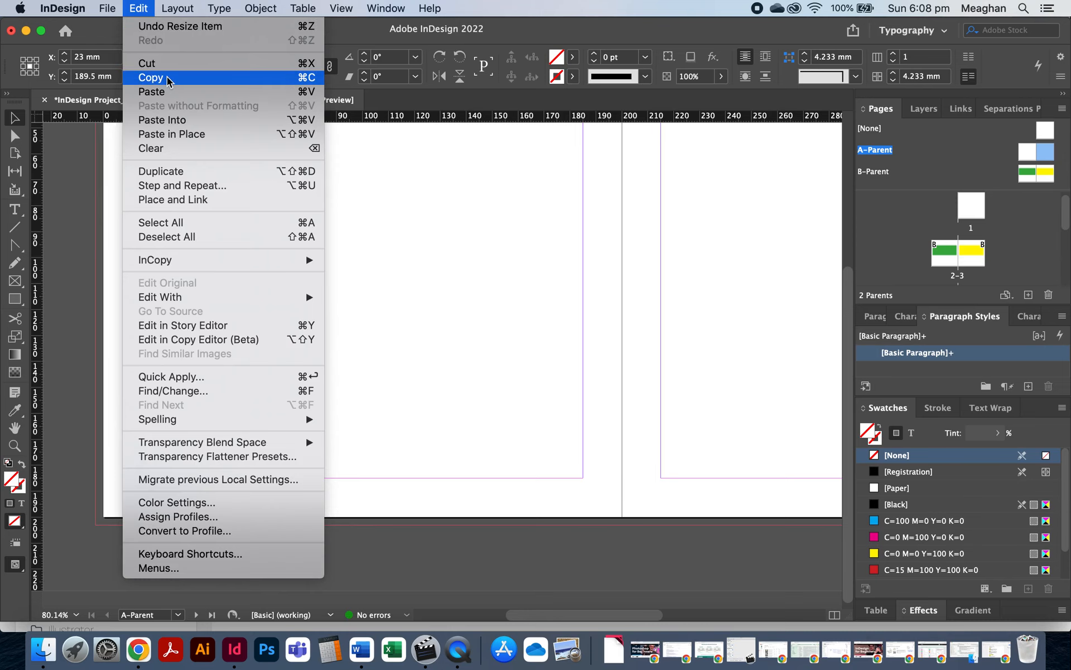
left_click(514, 304)
scroll(514, 306, "right", 5)
scroll(514, 306, "right", 10)
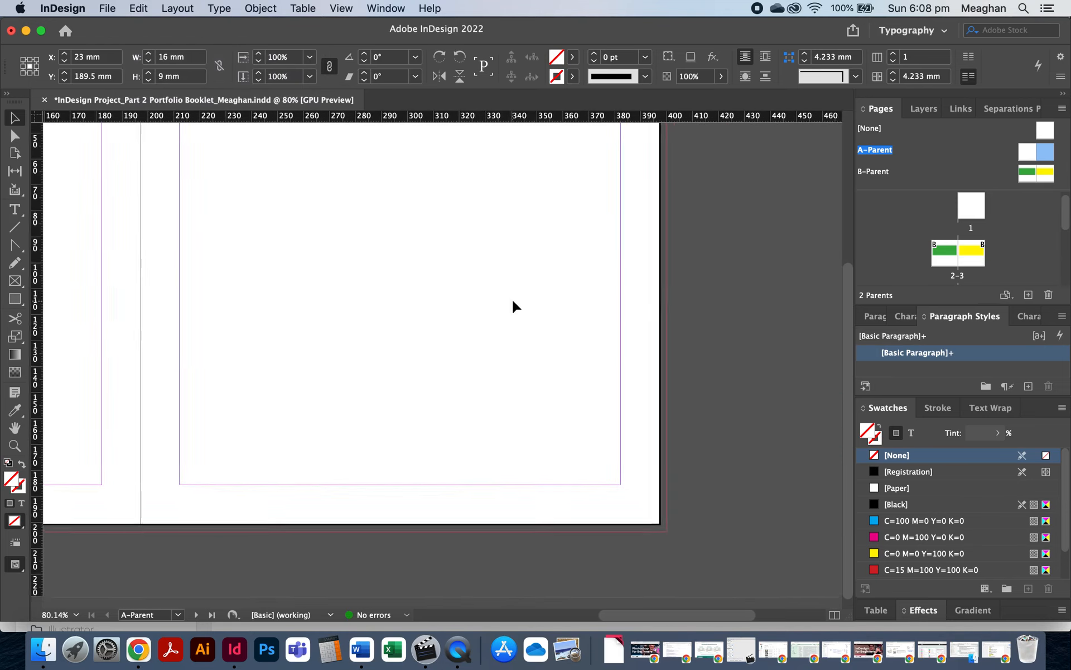
left_click(521, 430)
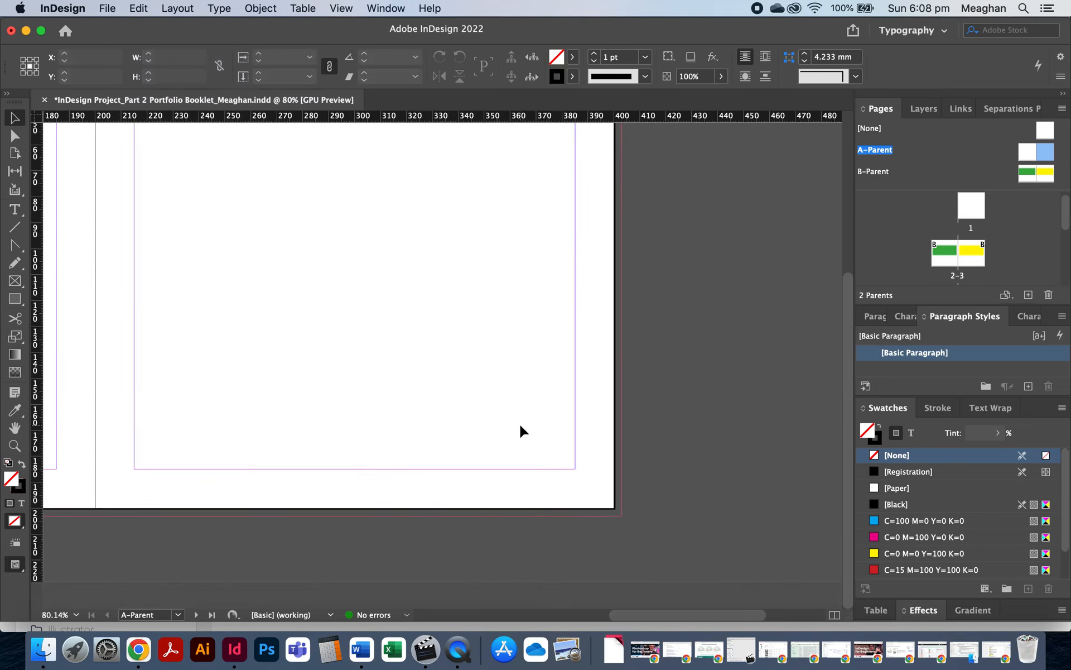
key("super+v")
left_click_drag(436, 370, 573, 486)
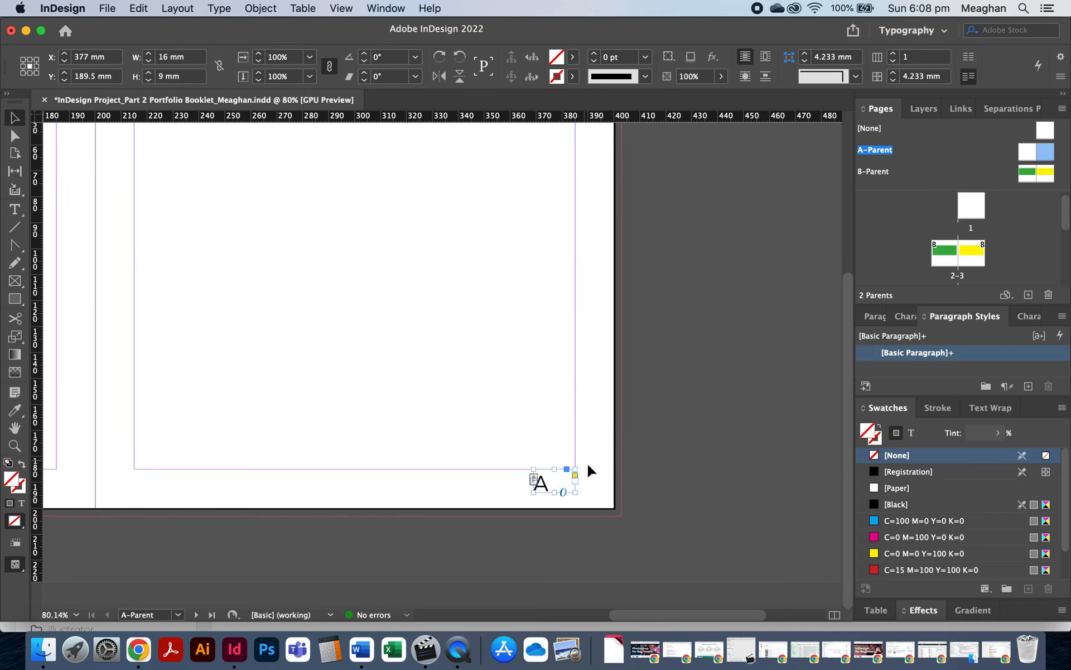
Step: Right-align the page number text in the frame on A-Parent's right page, leaving the frame deselected
double_click(566, 488)
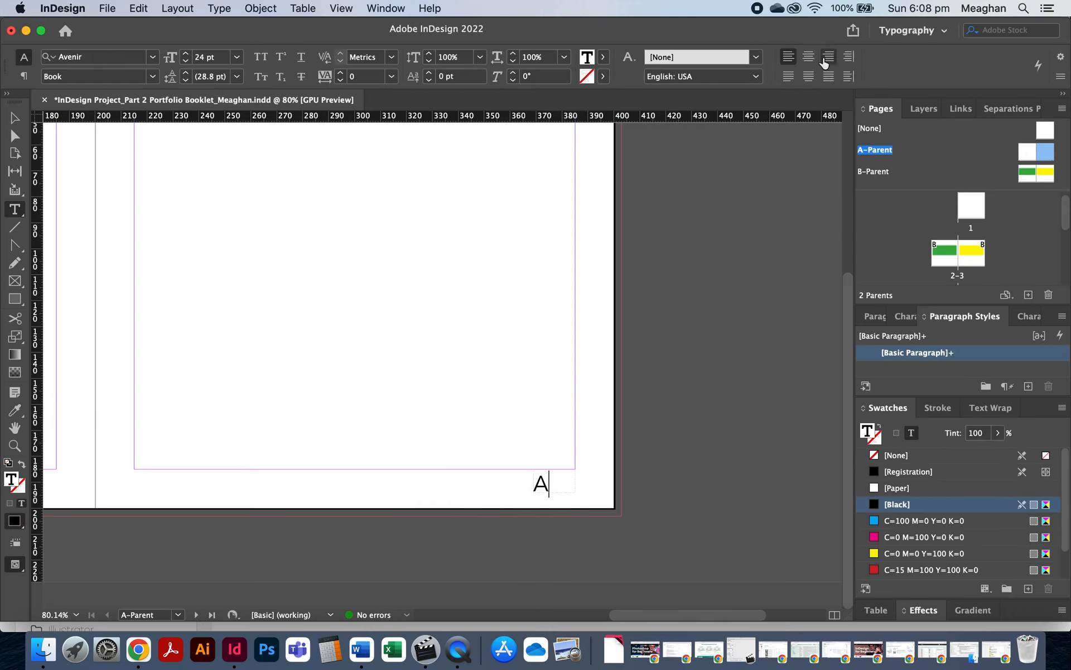
left_click(828, 56)
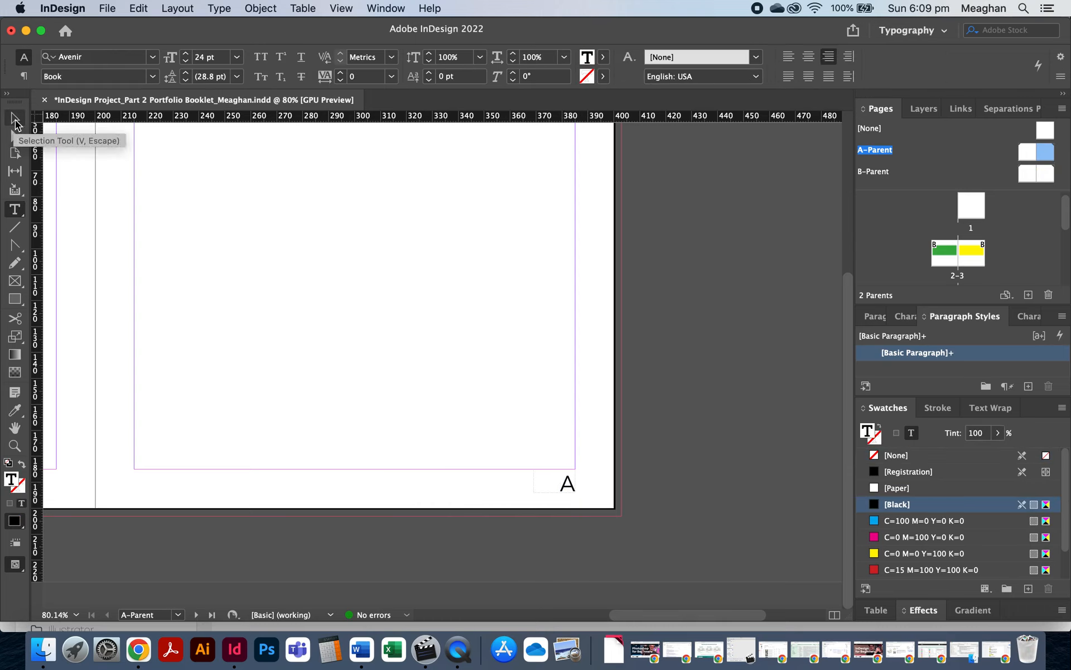
left_click(15, 118)
left_click(401, 397)
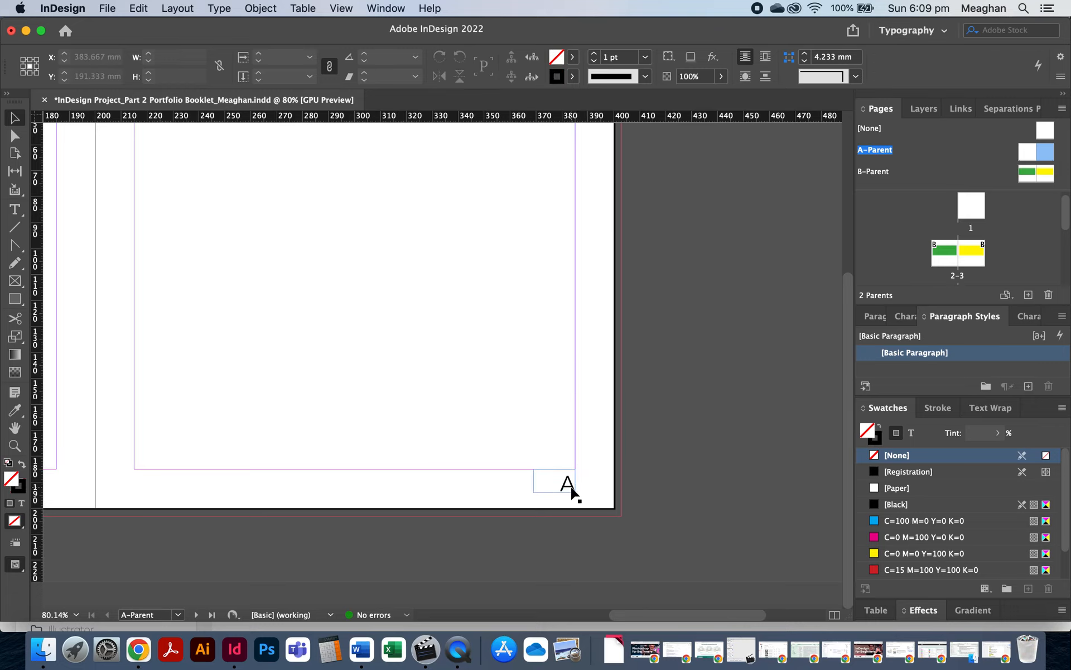
scroll(441, 456, "down", 3)
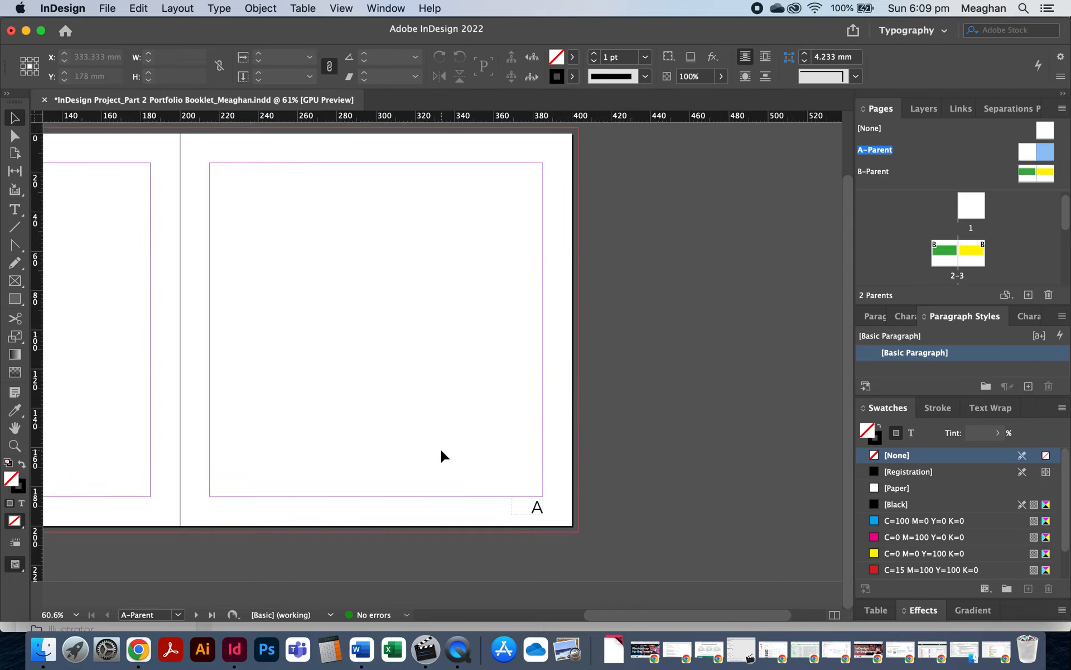
scroll(441, 456, "left", 5)
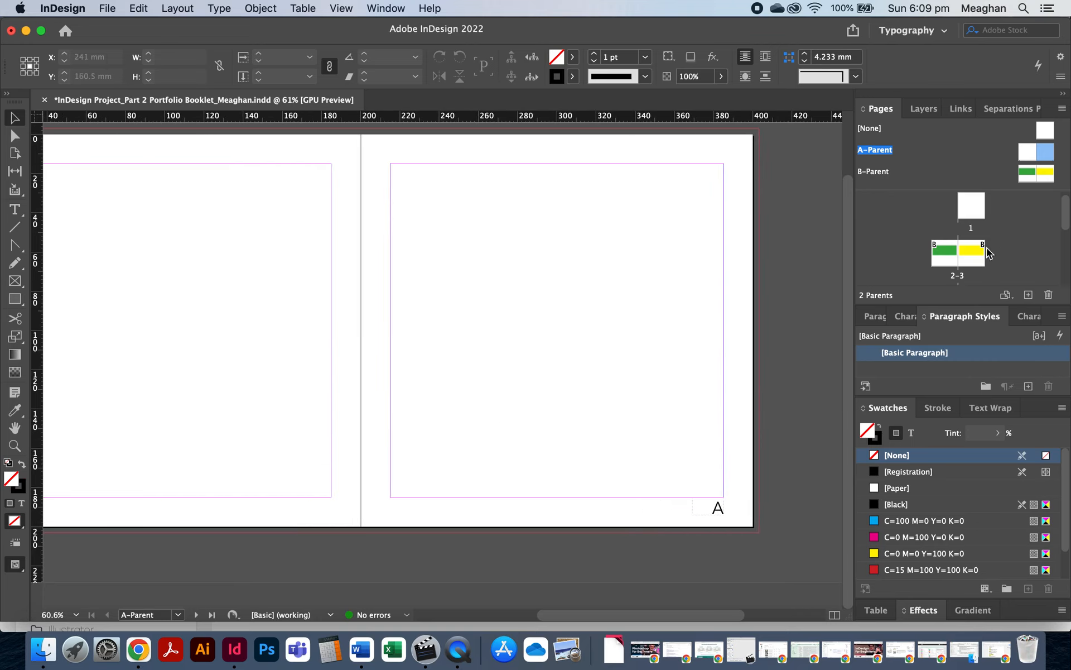
Step: Apply A-Parent to pages 2 and 3 and open that spread
left_click(1044, 156)
left_click_drag(1045, 159, 971, 254)
left_click_drag(1026, 156, 943, 254)
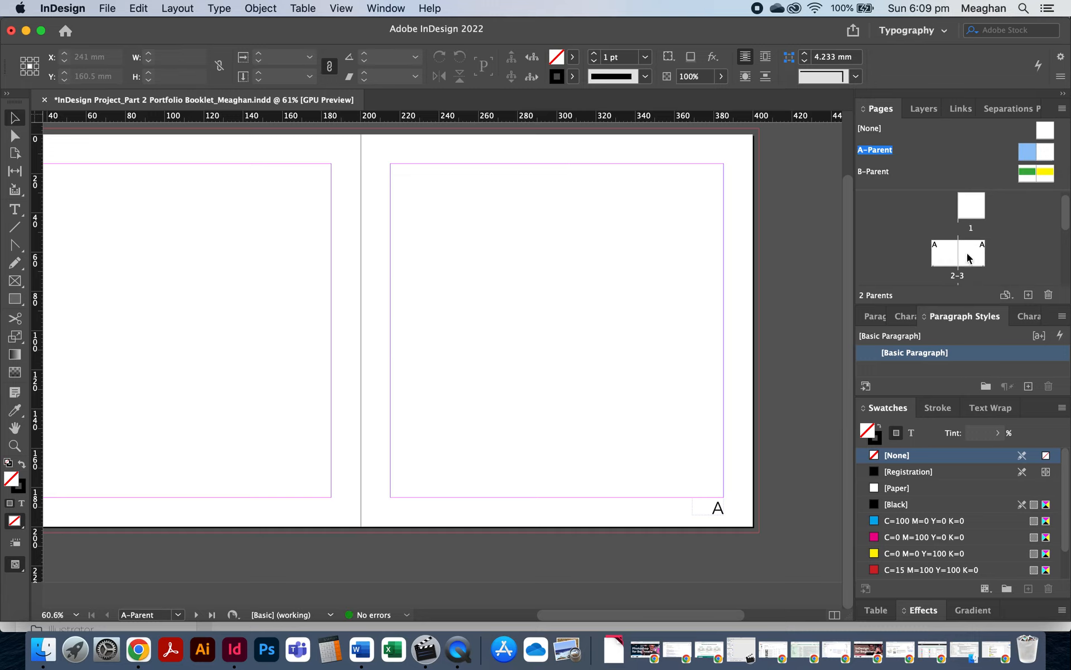
double_click(968, 255)
scroll(588, 363, "left", 3)
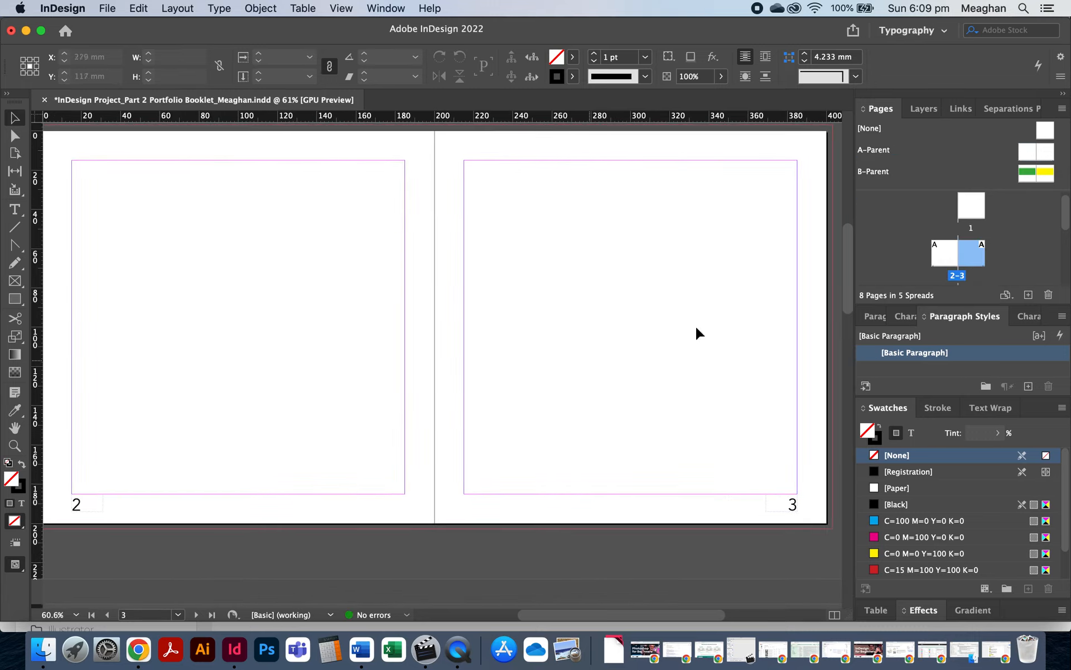
Step: Look through the document from pages 2–3 to page 8 and back, checking the automatic page numbers on each spread
scroll(959, 256, "down", 1)
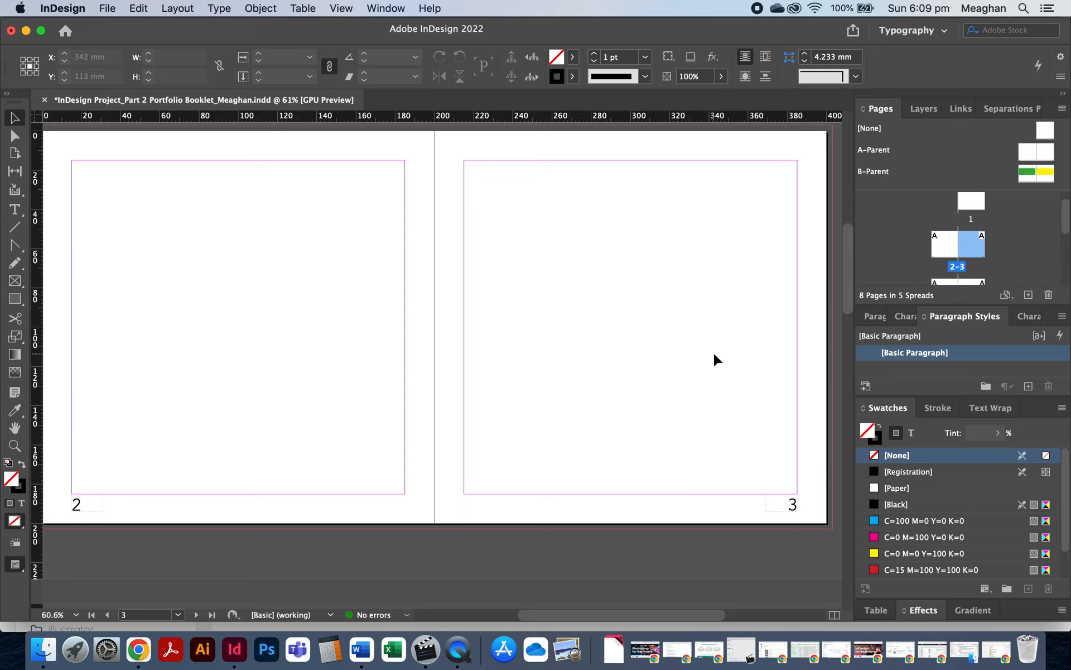
scroll(479, 430, "down", 15)
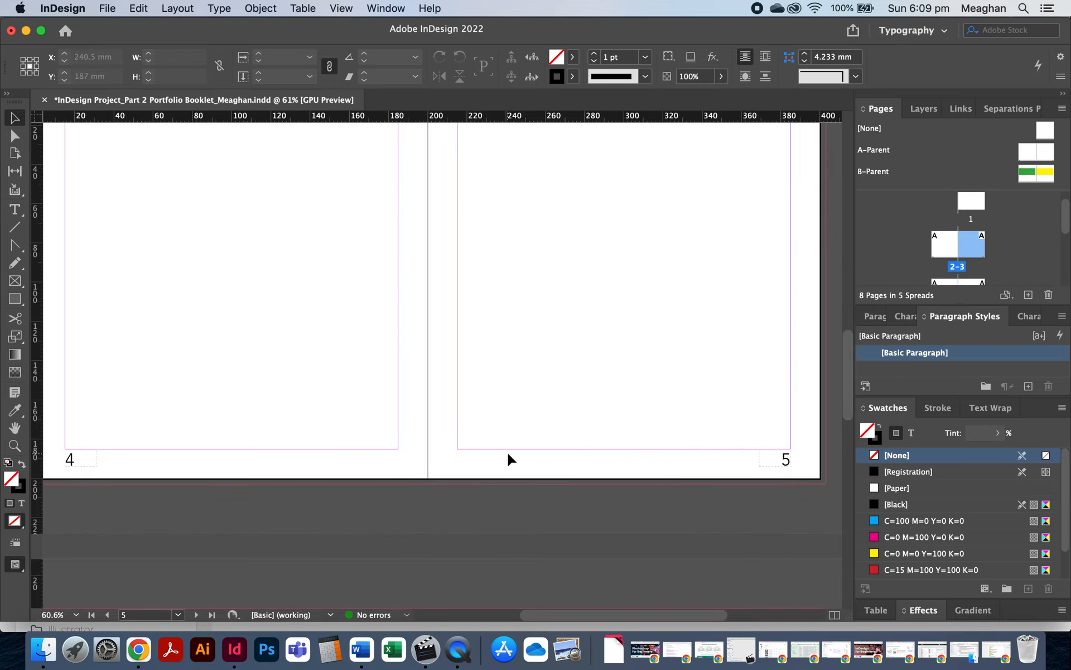
scroll(509, 457, "down", 12)
scroll(509, 459, "down", 4)
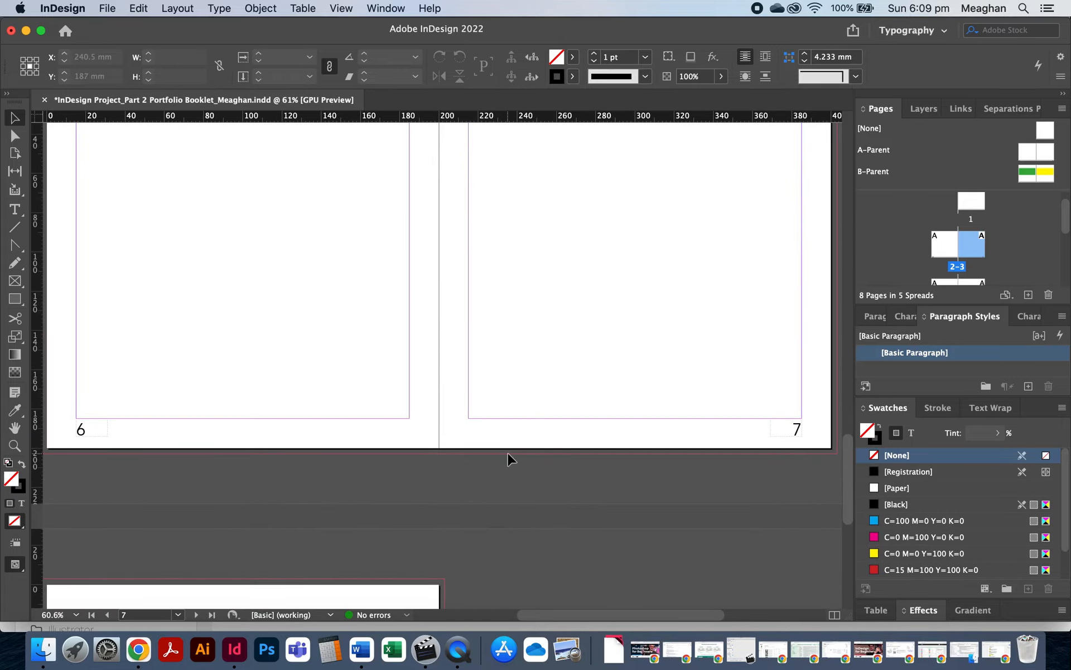
scroll(460, 474, "down", 10)
scroll(461, 474, "down", 5)
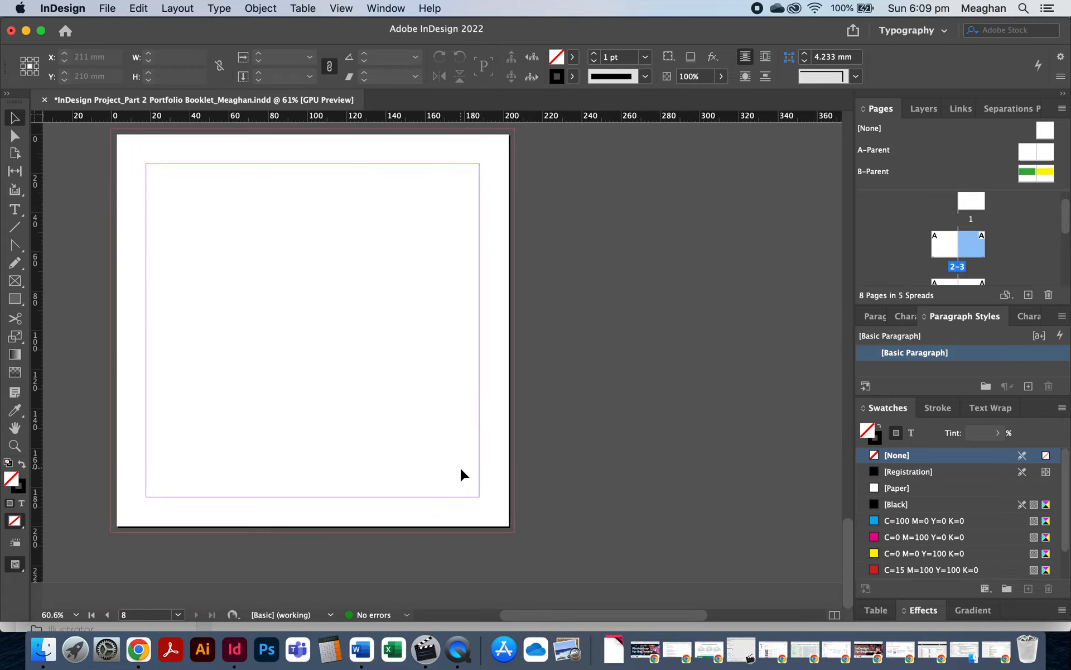
scroll(509, 342, "up", 3)
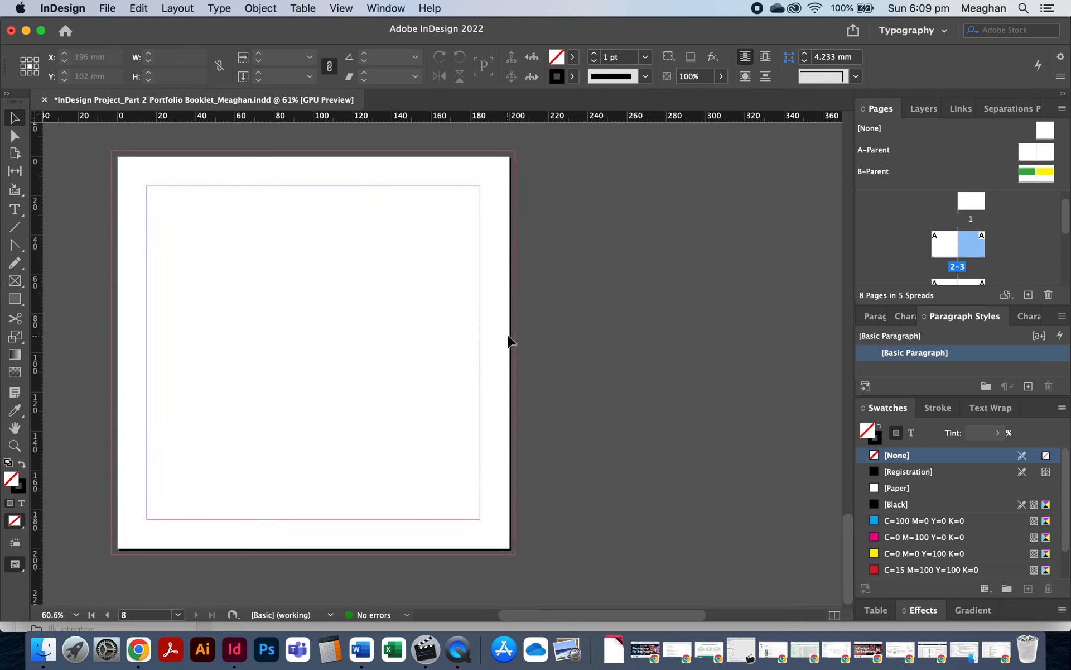
scroll(528, 385, "up", 1)
scroll(528, 385, "up", 10)
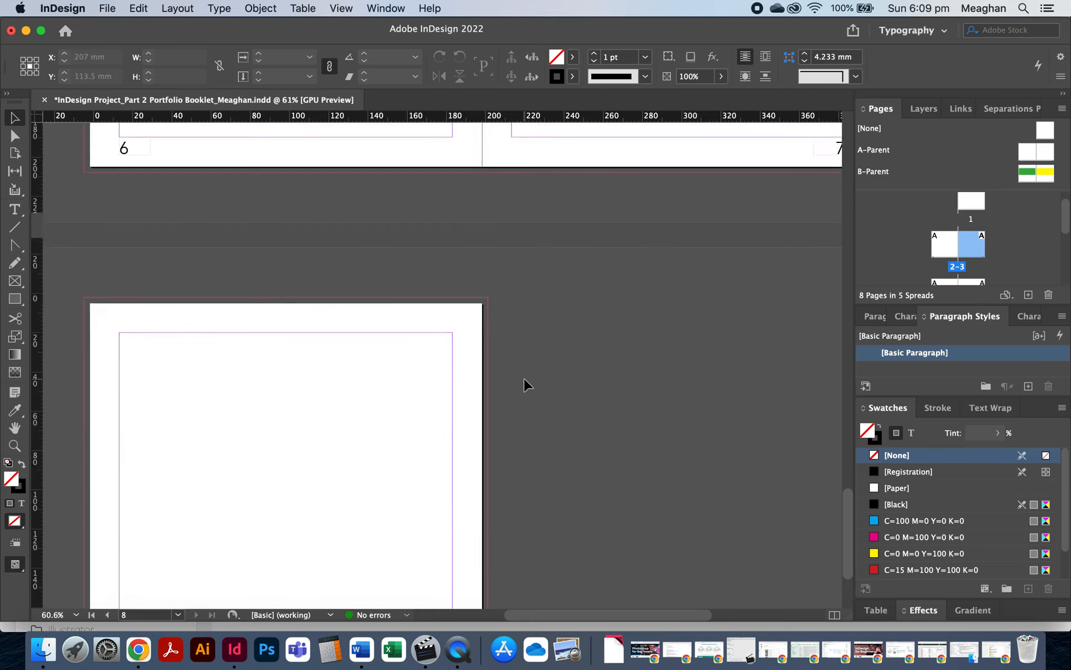
scroll(528, 385, "up", 8)
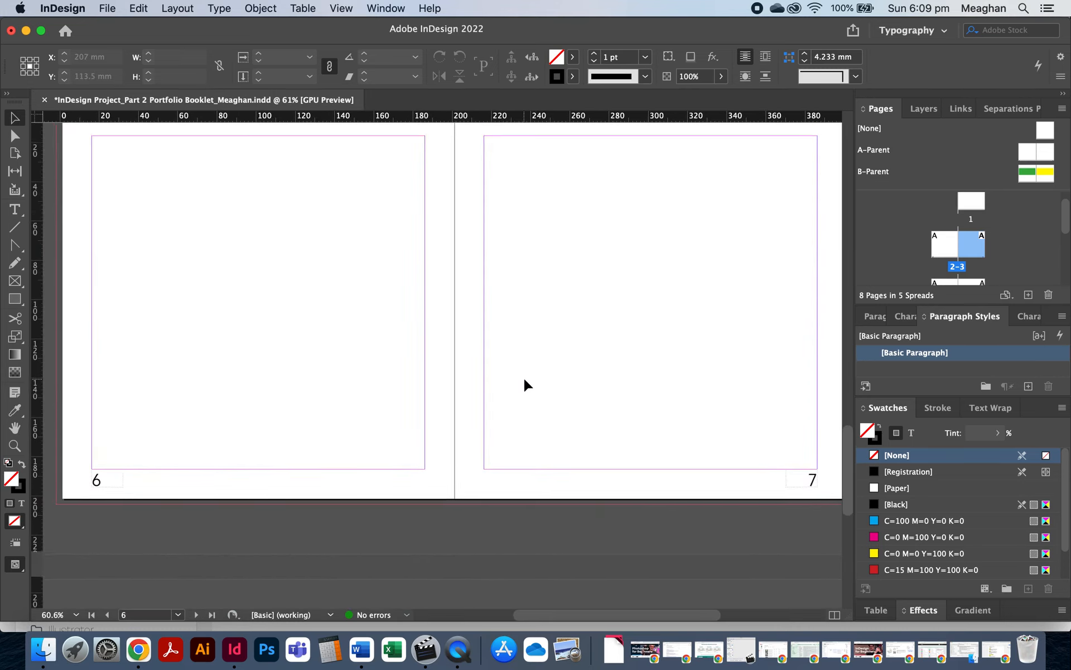
scroll(528, 385, "up", 10)
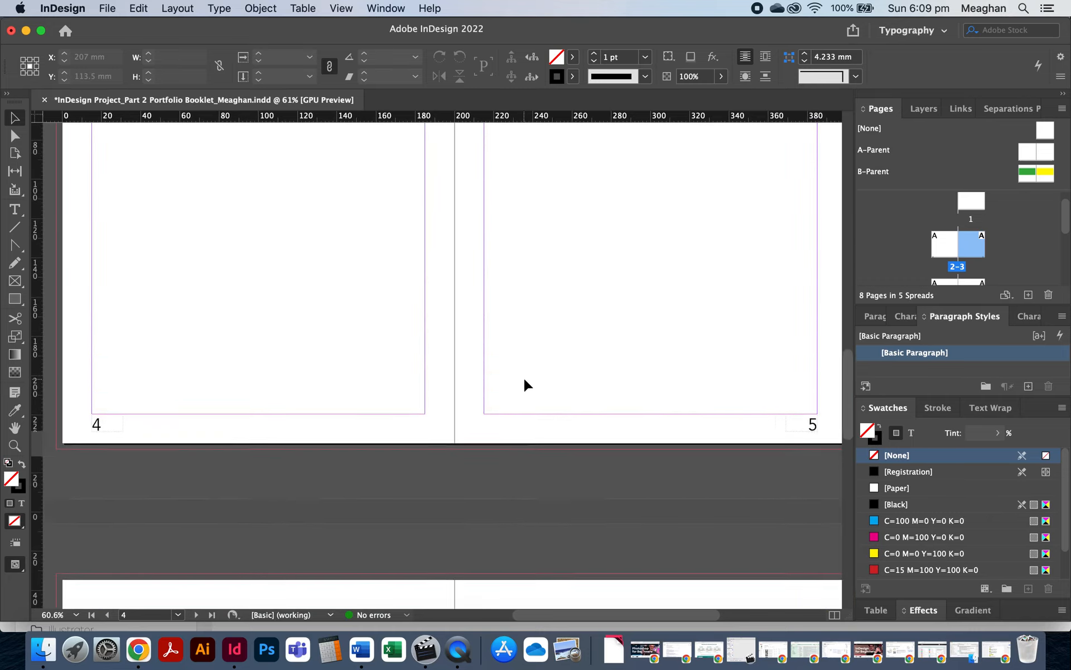
scroll(528, 385, "up", 8)
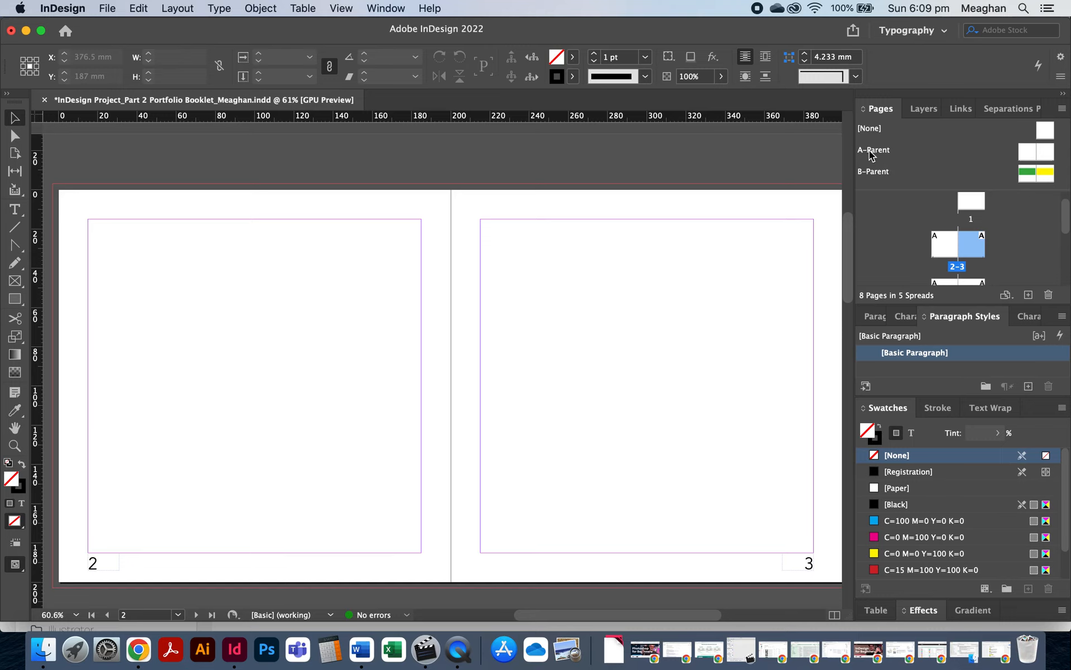
Step: Open the A-Parent spread and try to apply A-Parent to the B-Parent spread through Apply Parent to Pages, leaving the target pages empty
double_click(1037, 149)
scroll(545, 338, "left", 5)
scroll(545, 338, "down", 2)
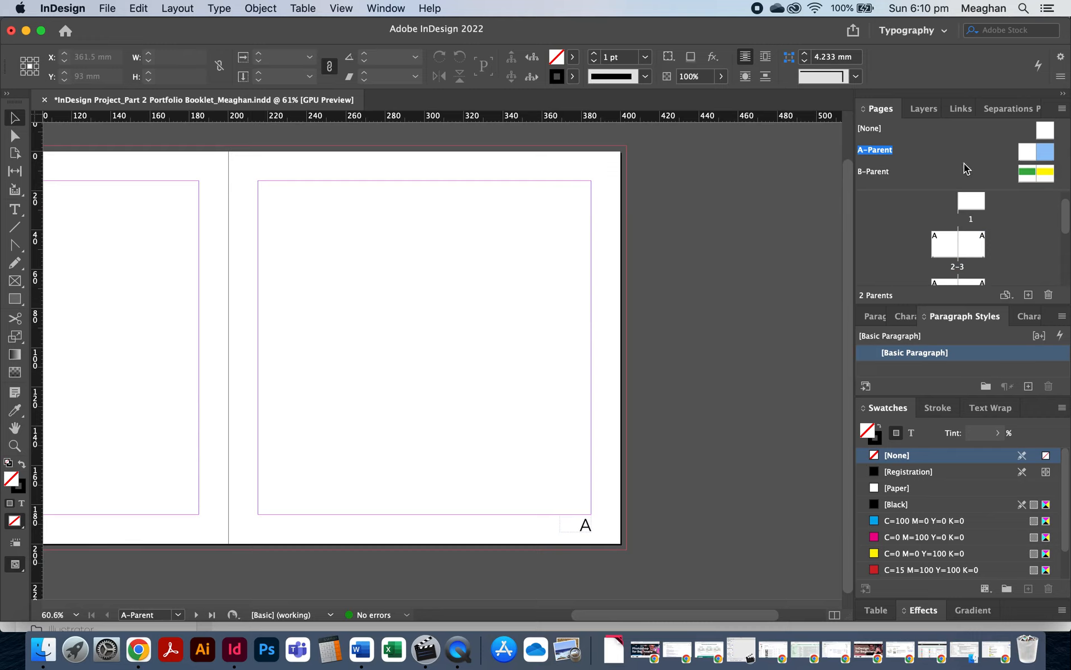
left_click(1041, 175)
right_click(1024, 176)
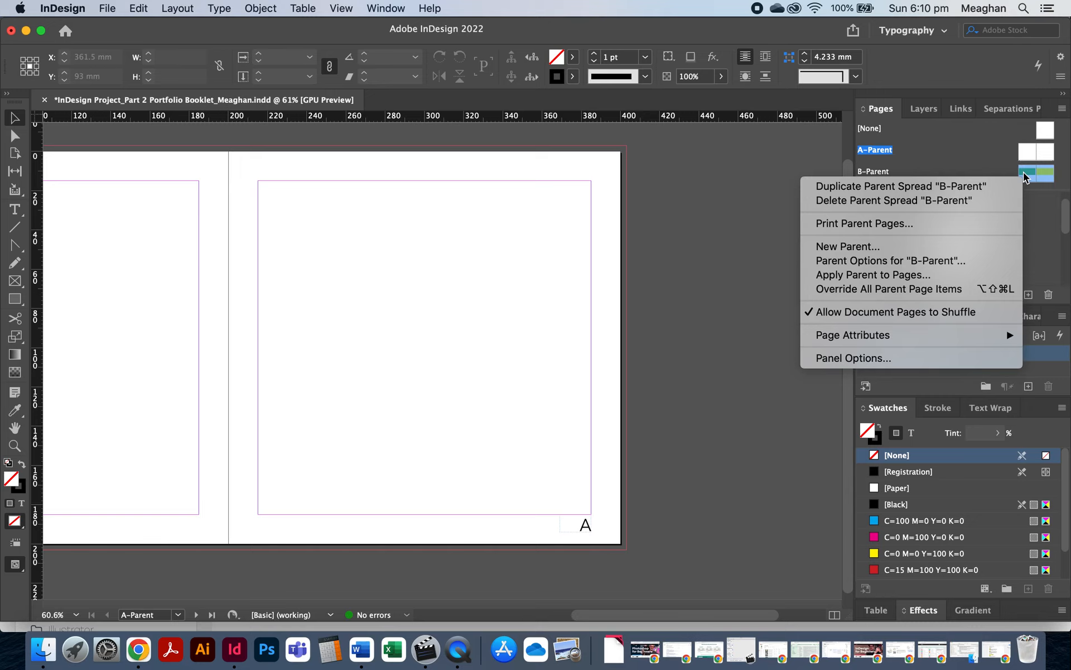
left_click(927, 275)
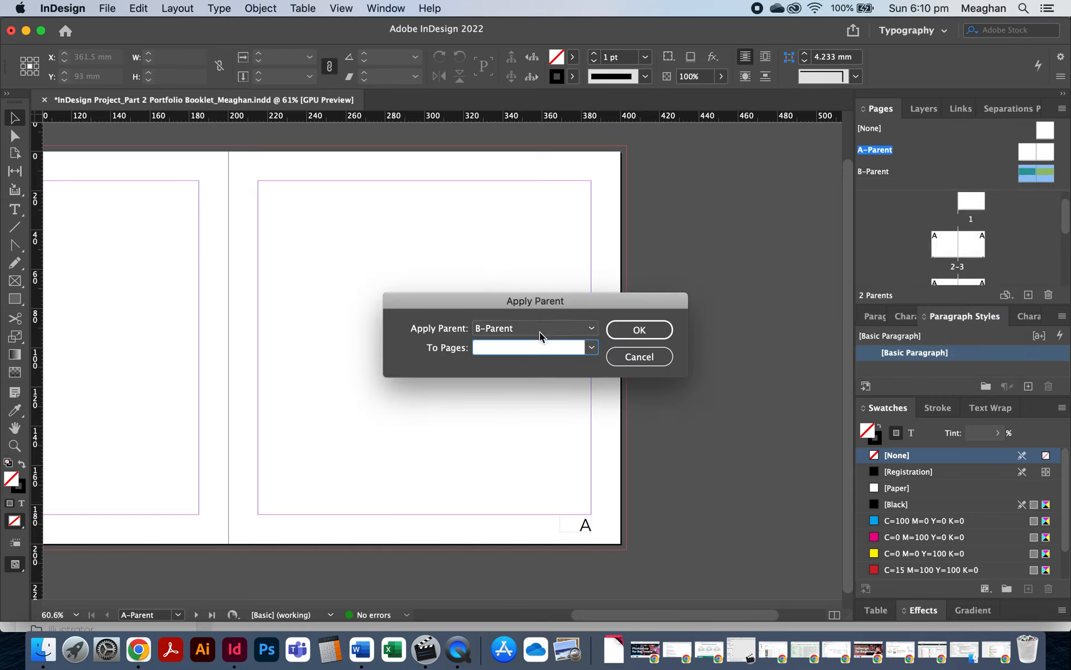
left_click(571, 327)
left_click(538, 360)
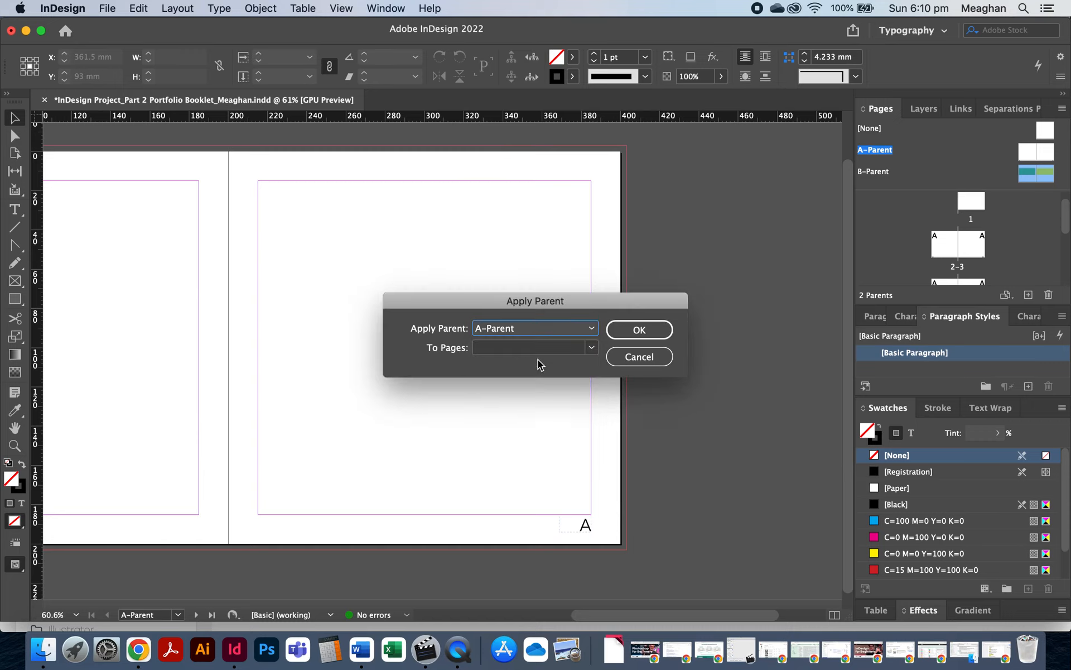
left_click(638, 329)
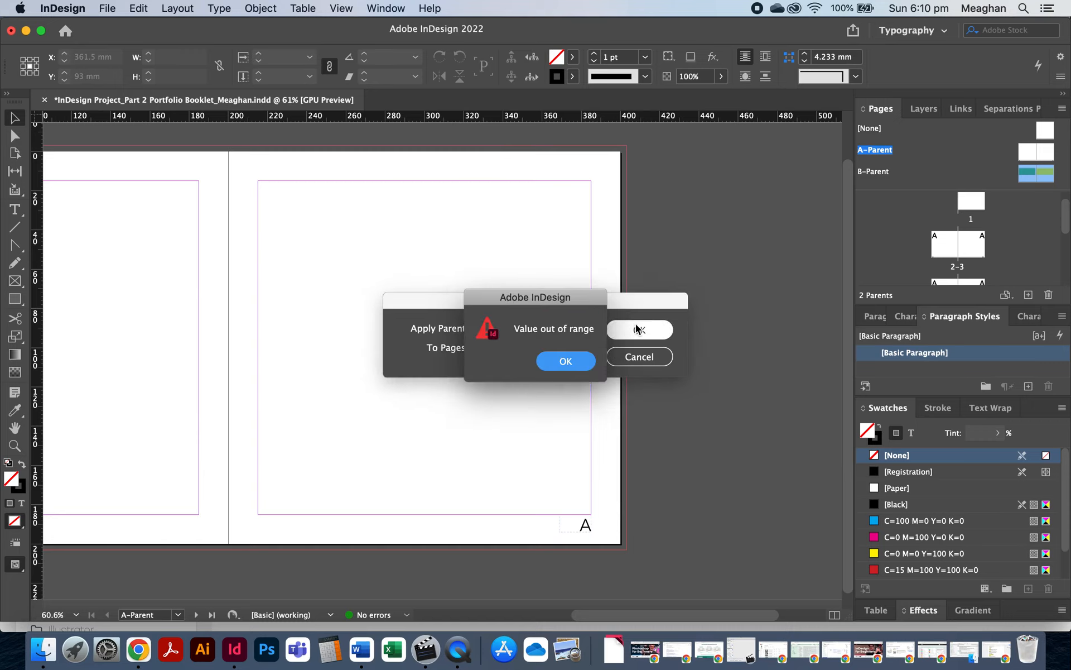
left_click(565, 361)
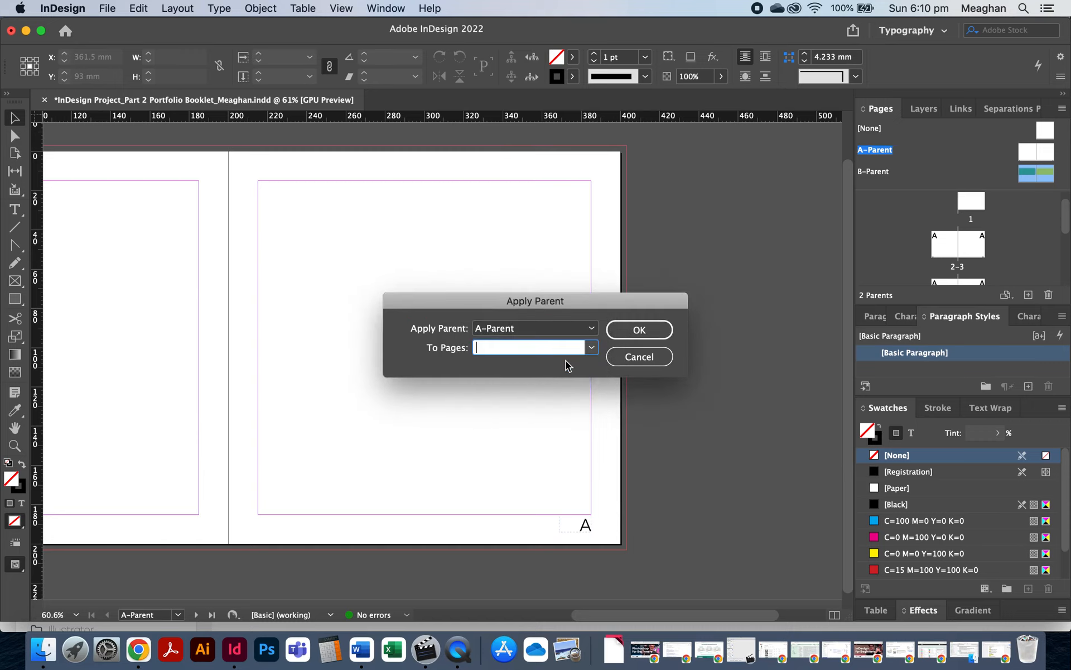
left_click(592, 348)
left_click(622, 352)
Step: Apply A-Parent directly to the B-Parent spread so B-Parent is based on it
left_click_drag(1030, 155, 1027, 169)
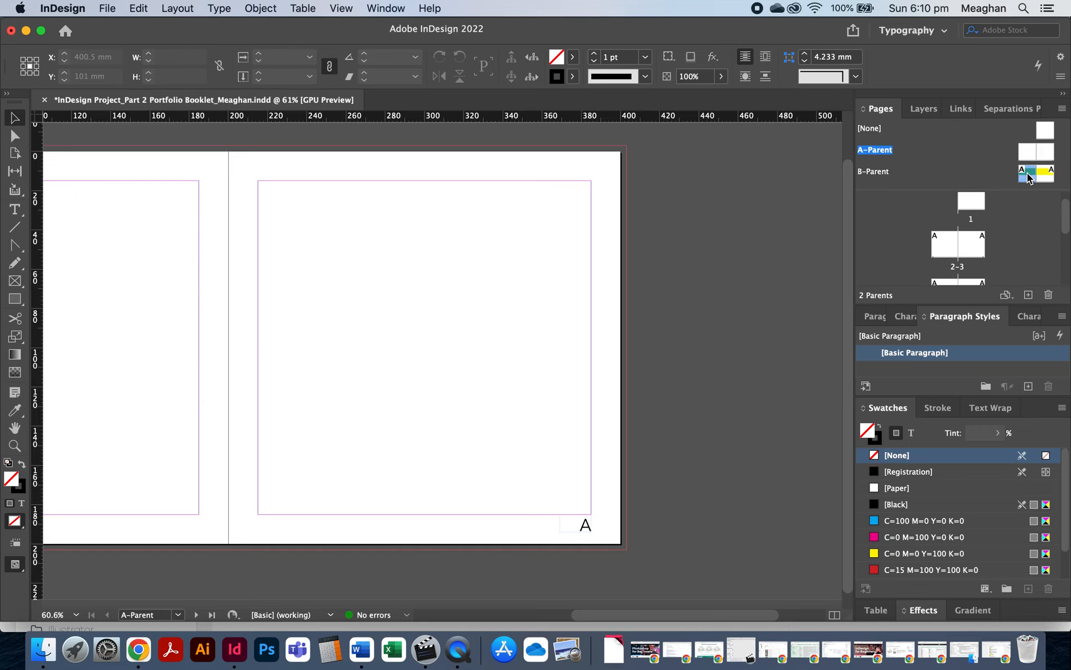
Step: Try applying A-Parent through Apply Parent to Pages with B-Parent as the target pages
right_click(1027, 176)
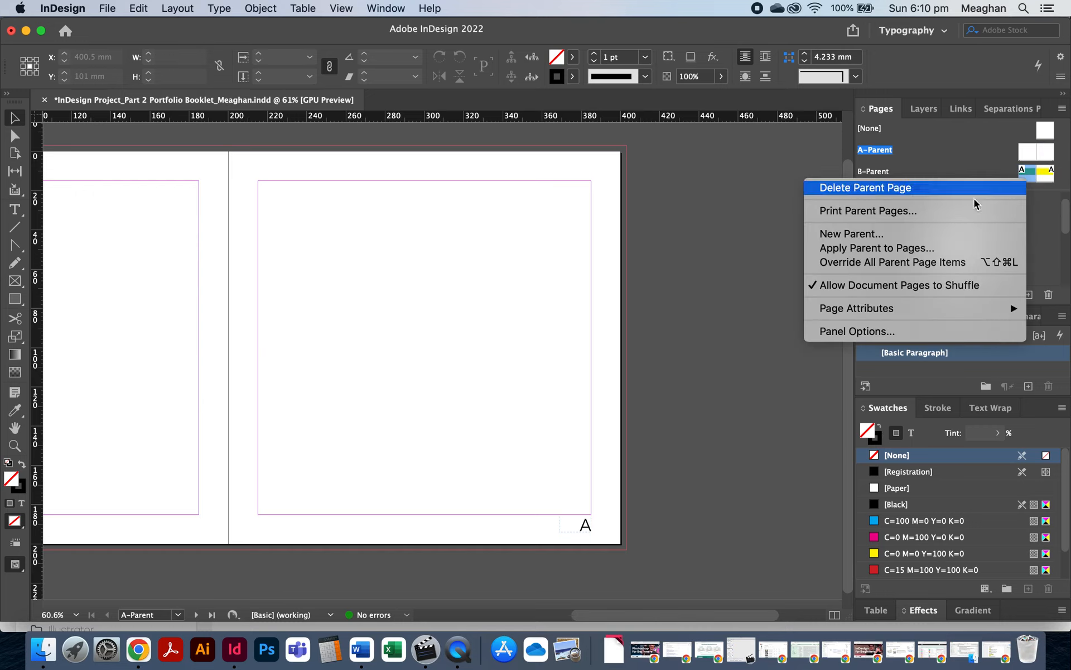
left_click(904, 248)
left_click(592, 328)
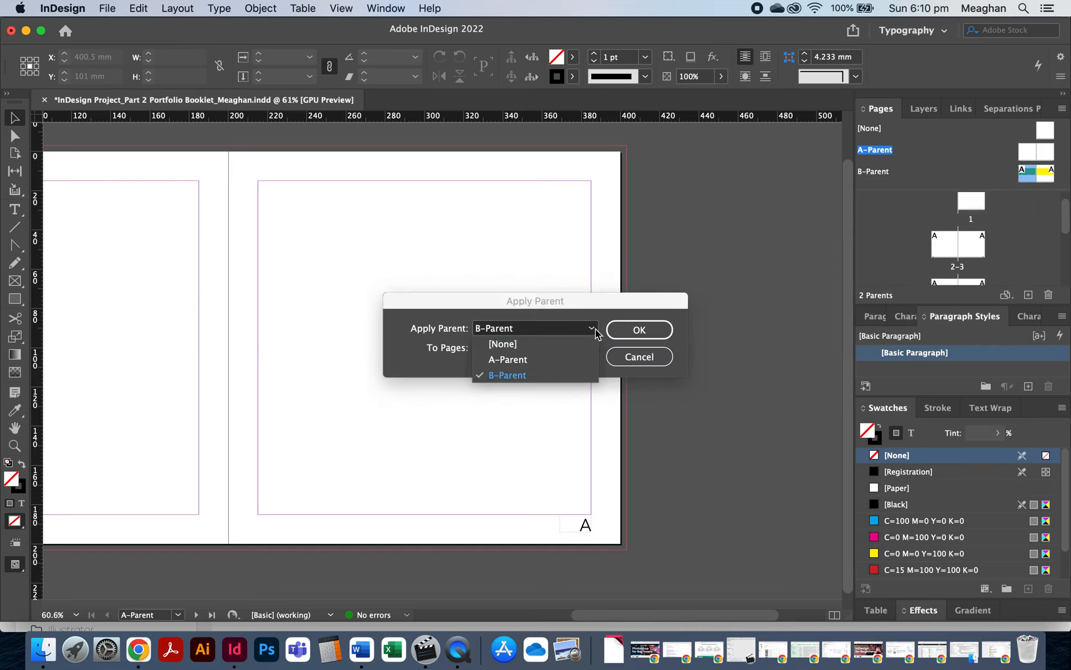
left_click(557, 360)
left_click(625, 329)
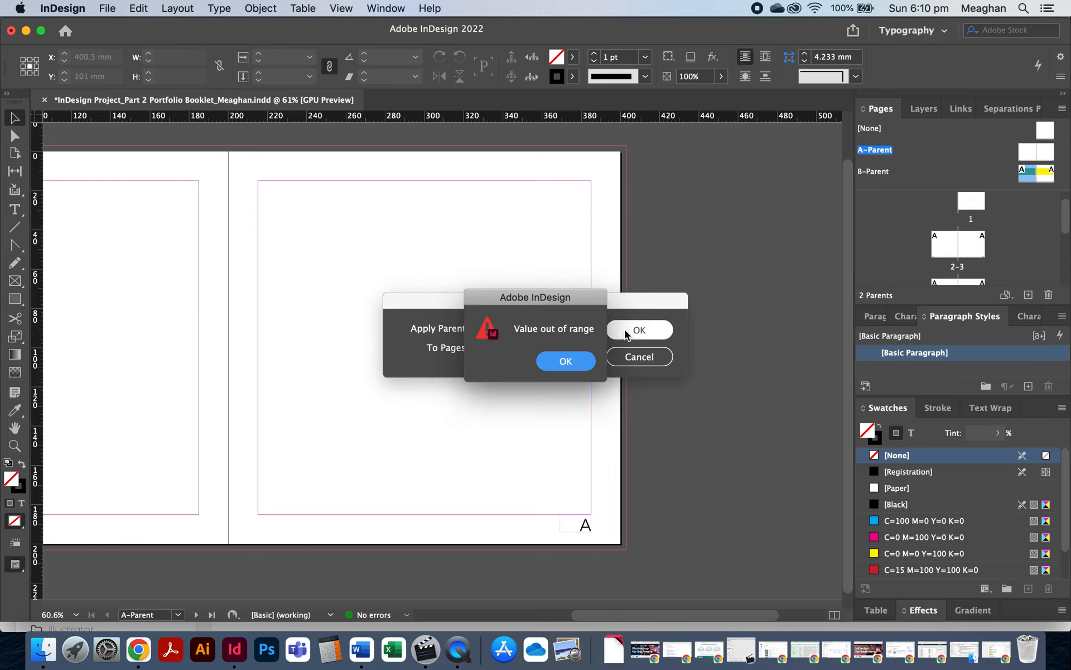
left_click(565, 359)
left_click(592, 347)
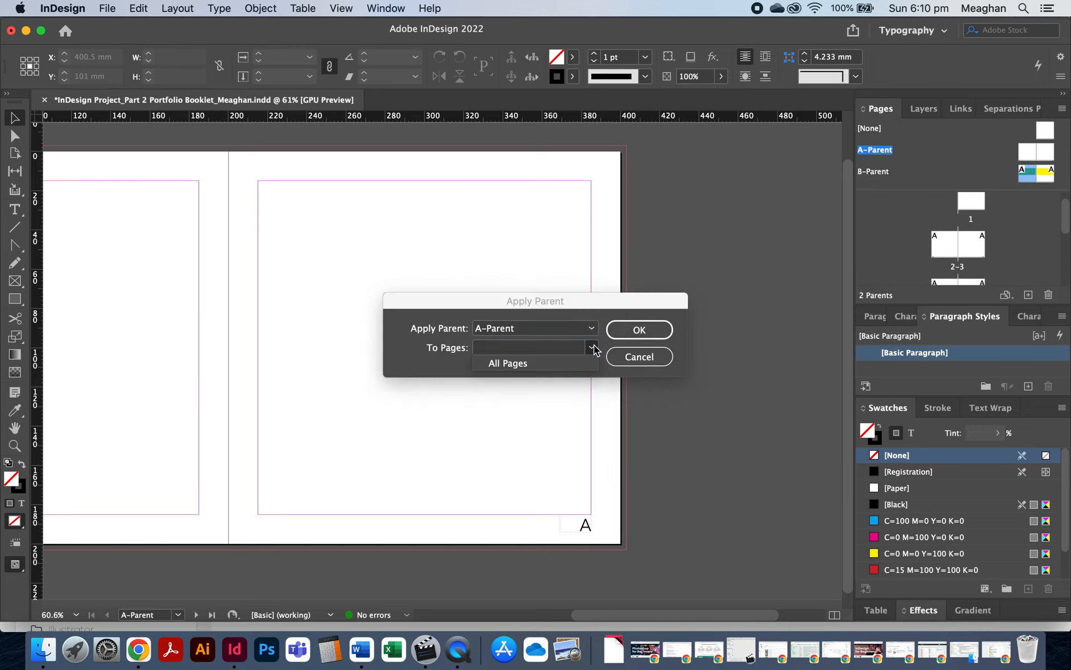
left_click(497, 347)
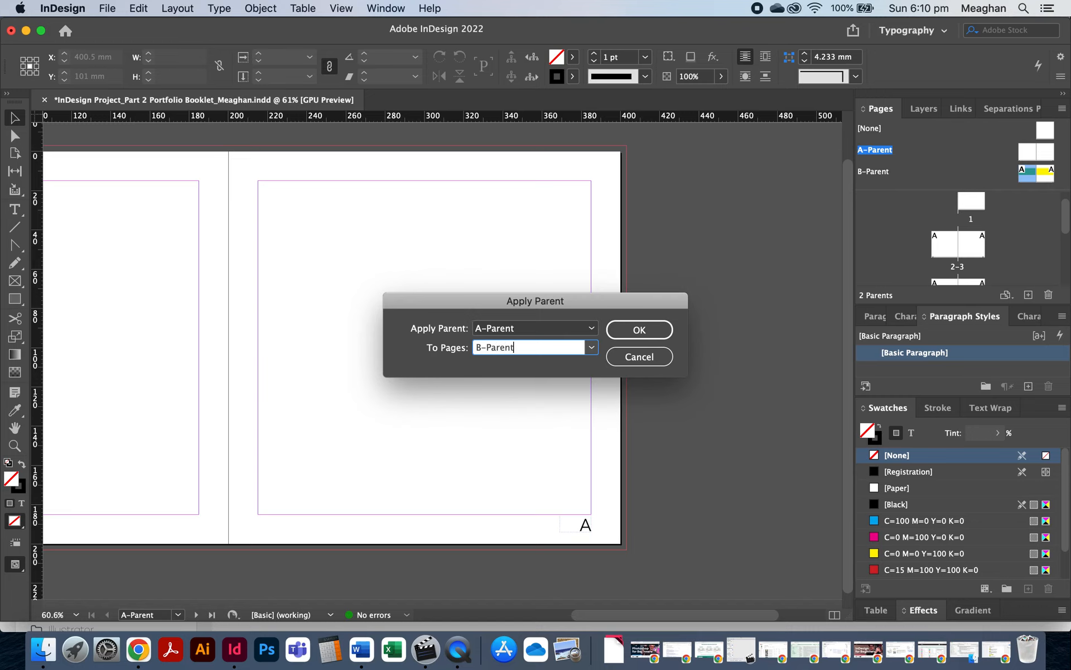
type("B-Parent")
key("Return")
left_click(692, 383)
left_click(661, 362)
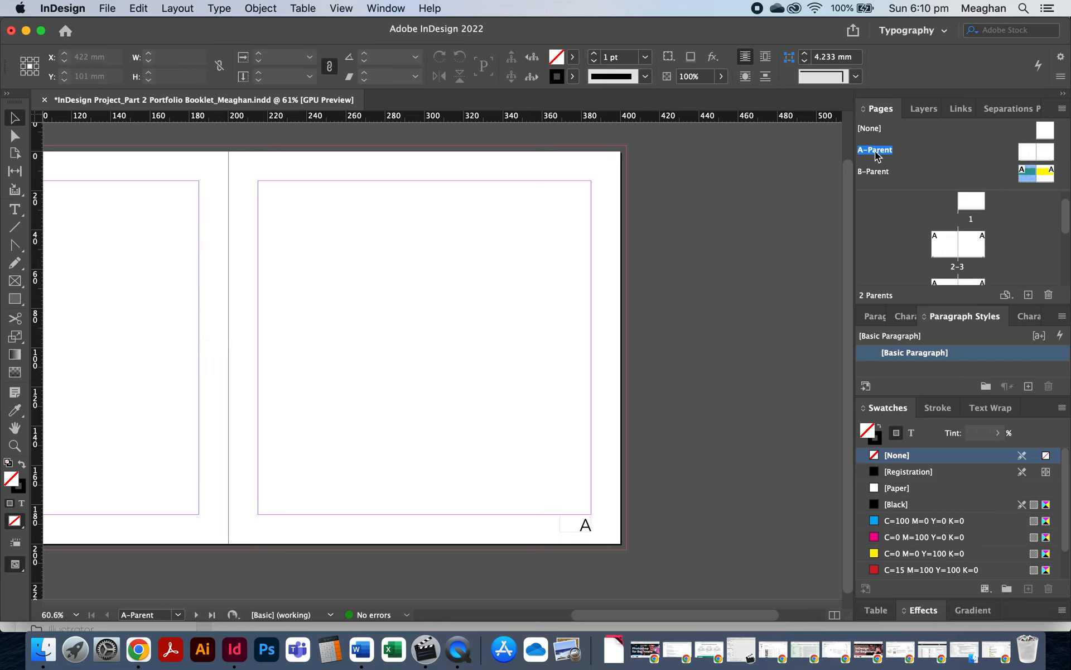
Step: Open the B-Parent spread and inspect its coloured rectangles and inherited page number markers on both pages
double_click(1052, 176)
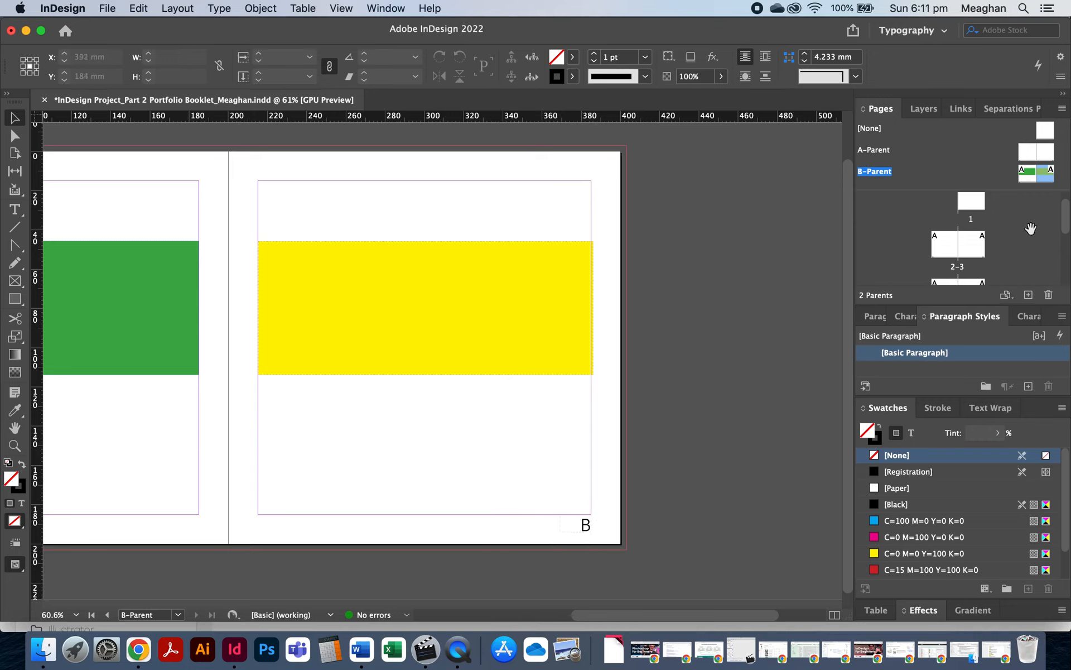
left_click_drag(437, 352, 446, 406)
left_click_drag(457, 375, 424, 355)
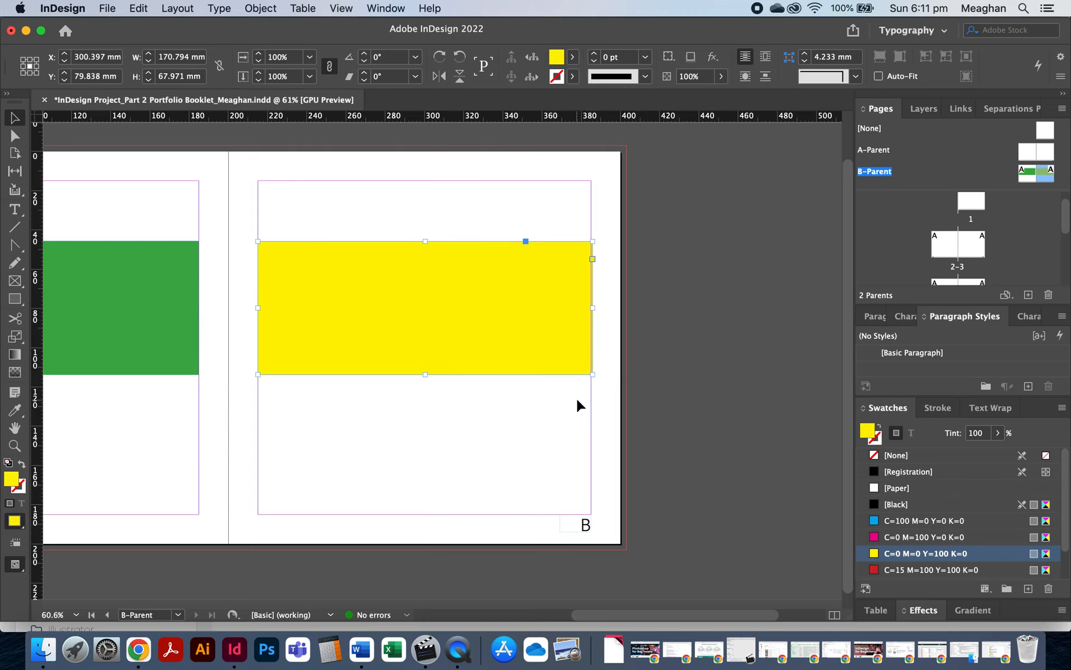
scroll(581, 406, "left", 6)
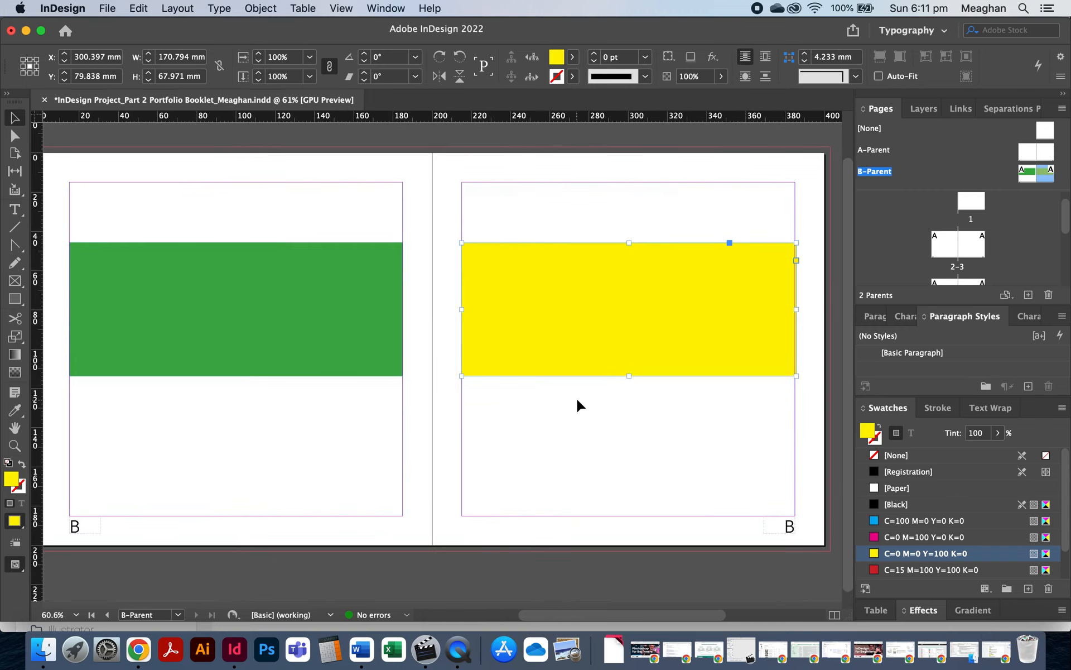
Step: Apply B-Parent to pages 2 and 3 and open that spread
left_click_drag(1026, 166, 945, 244)
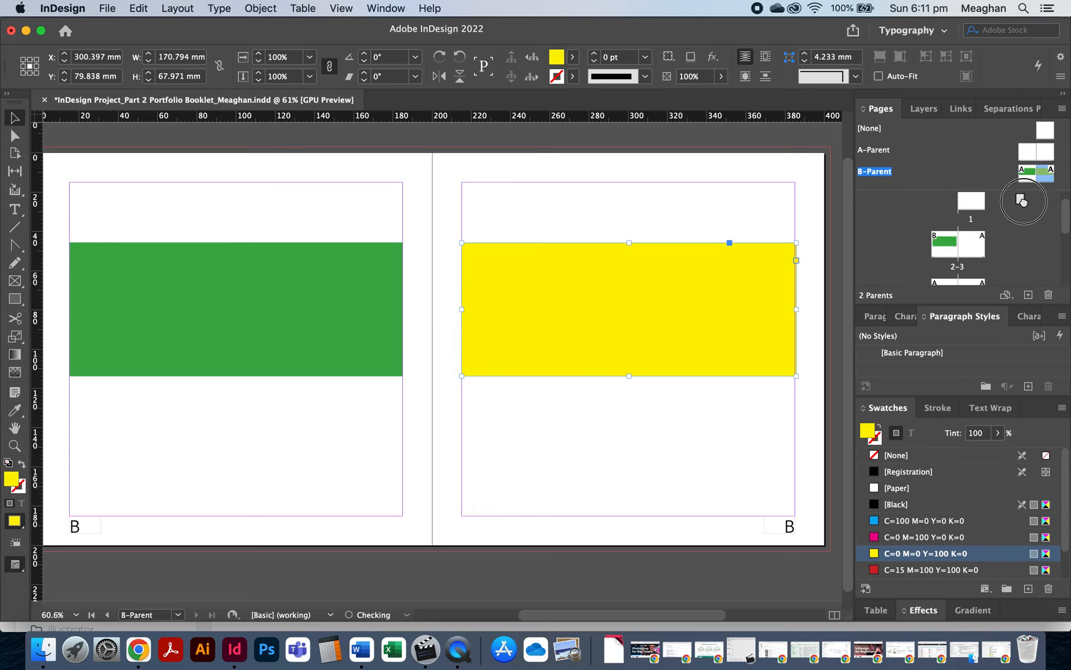
left_click_drag(1023, 200, 983, 249)
double_click(965, 255)
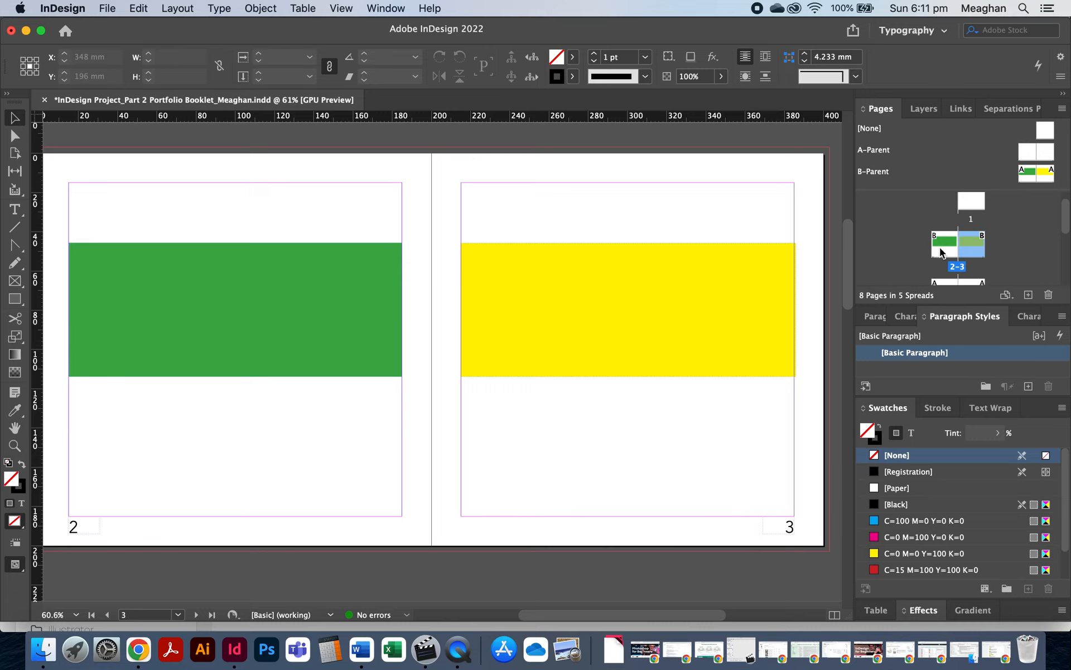
Step: Check which parent is applied to page 4 and reopen the B-Parent spread
scroll(941, 240, "down", 2)
left_click(943, 239)
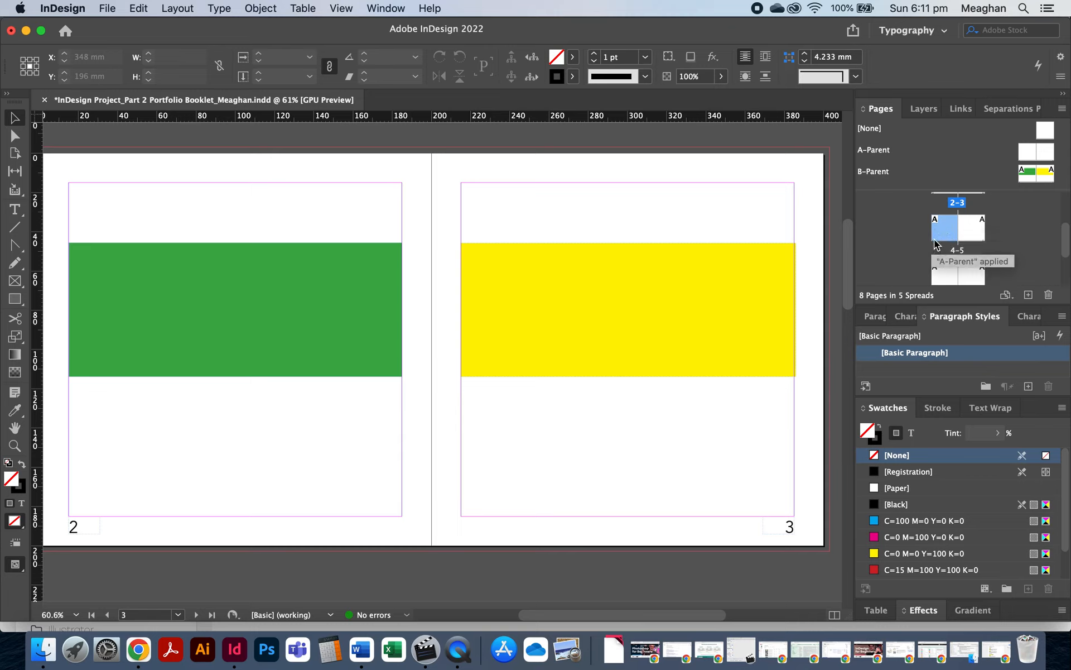
double_click(1044, 177)
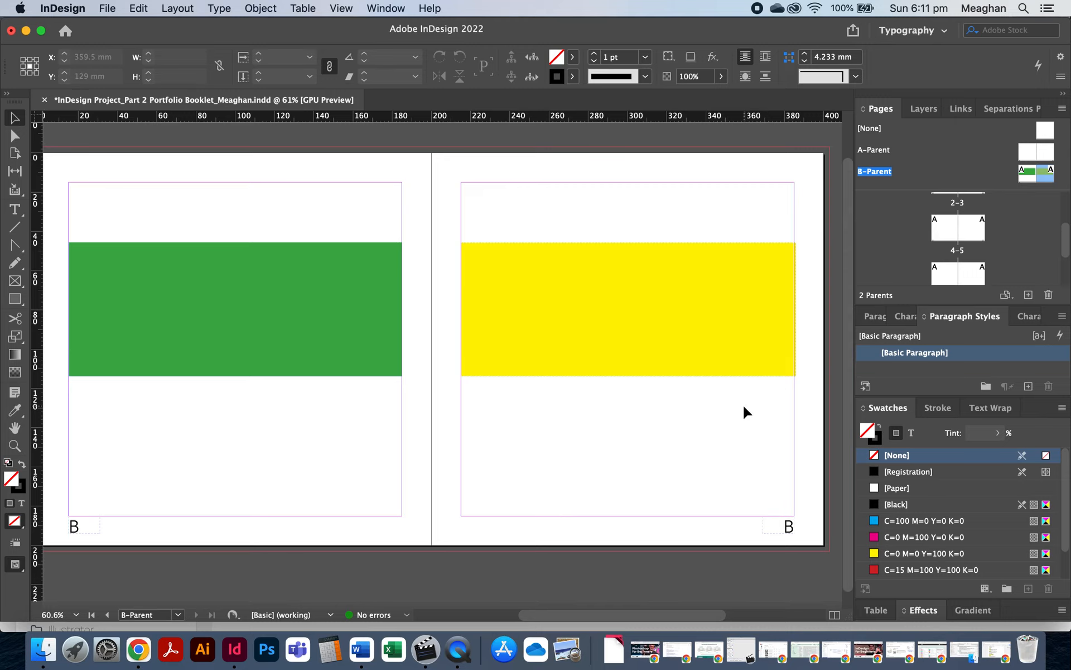
Step: Open the spread of pages 4–5 and try to select the page number on page 5
double_click(976, 233)
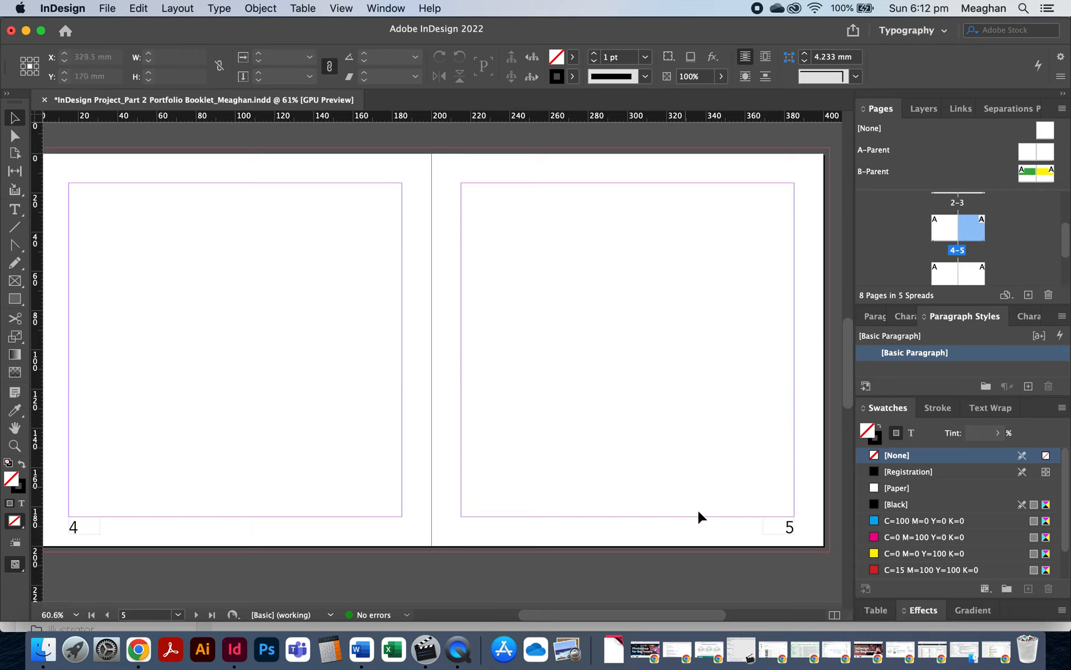
left_click(788, 526)
left_click(786, 525)
Step: Search the help for "unlock" and locate the Unlock All on Spread command
left_click(433, 8)
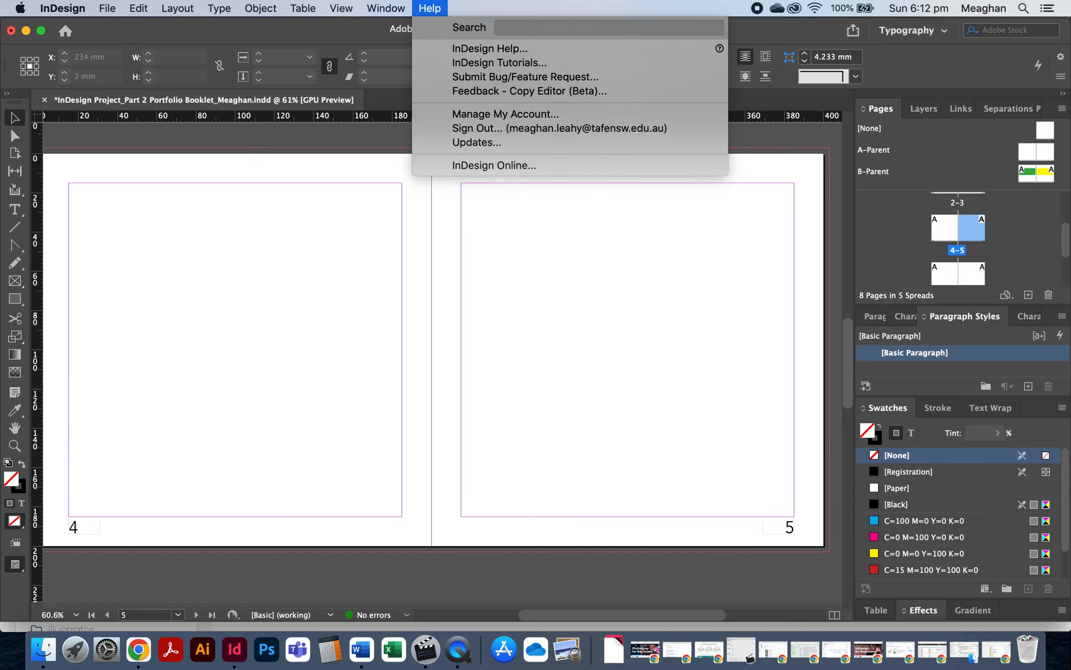
type("colour")
left_click(588, 8)
left_click(385, 8)
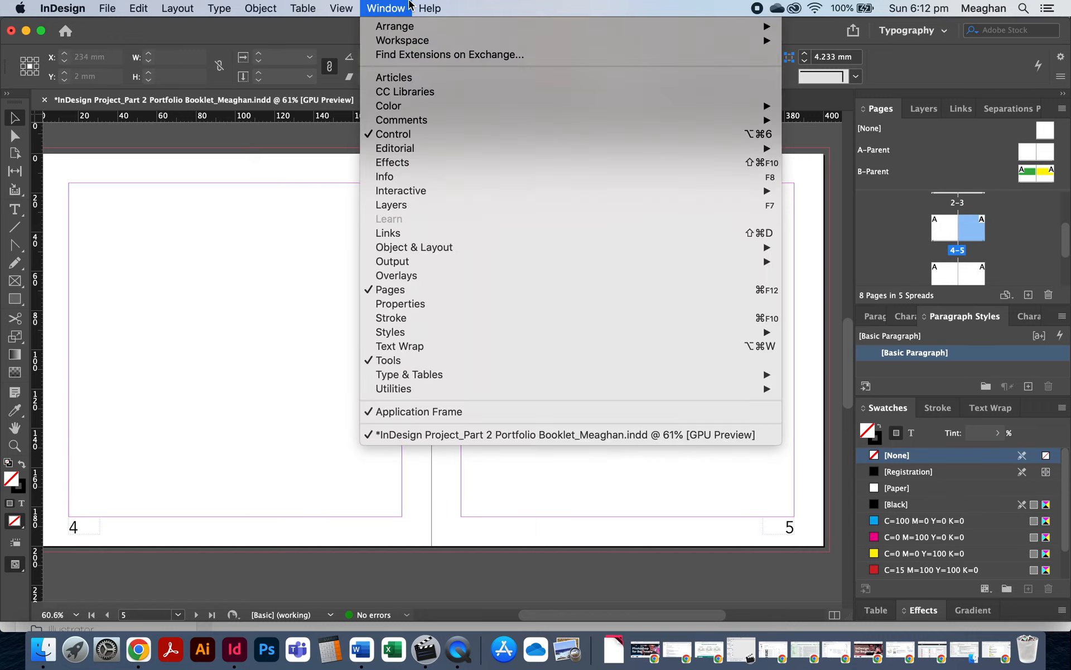
mouse_move(431, 9)
key("BackSpace")
key("BackSpace")
type("ck")
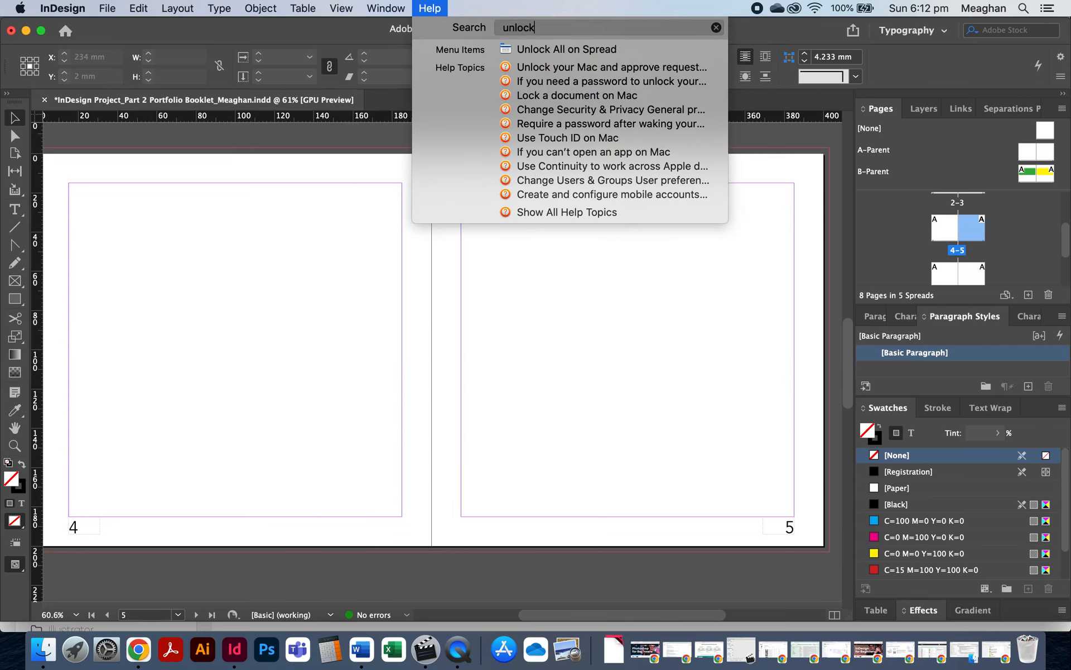
mouse_move(556, 50)
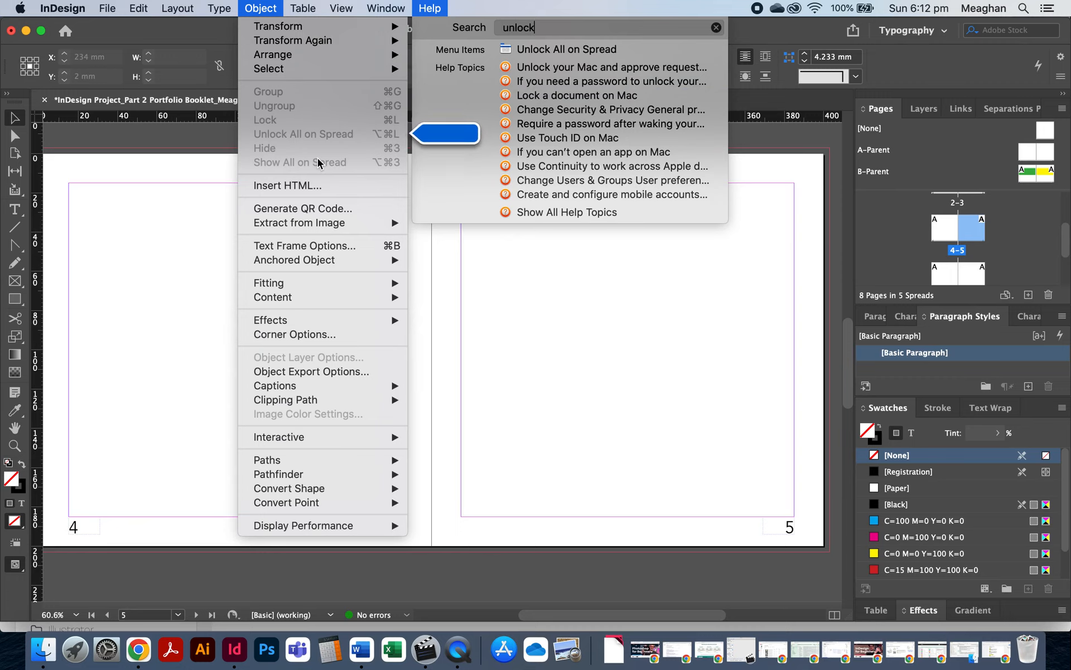
left_click(523, 369)
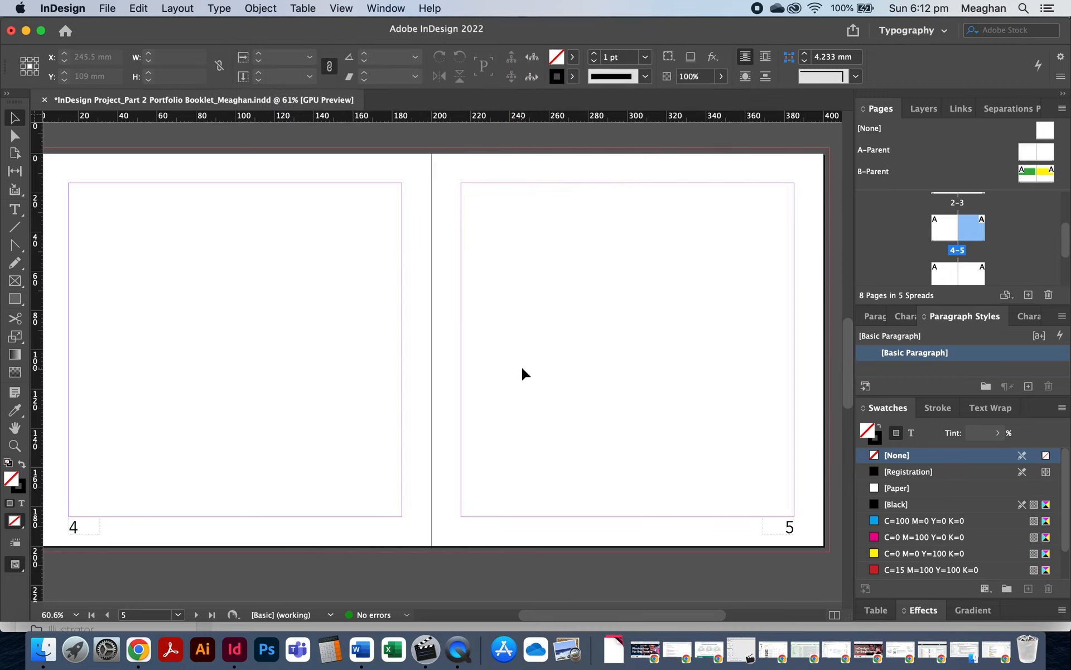
Step: Override the parent page number on page 5 so its text frame is selectable on the page
left_click(779, 531)
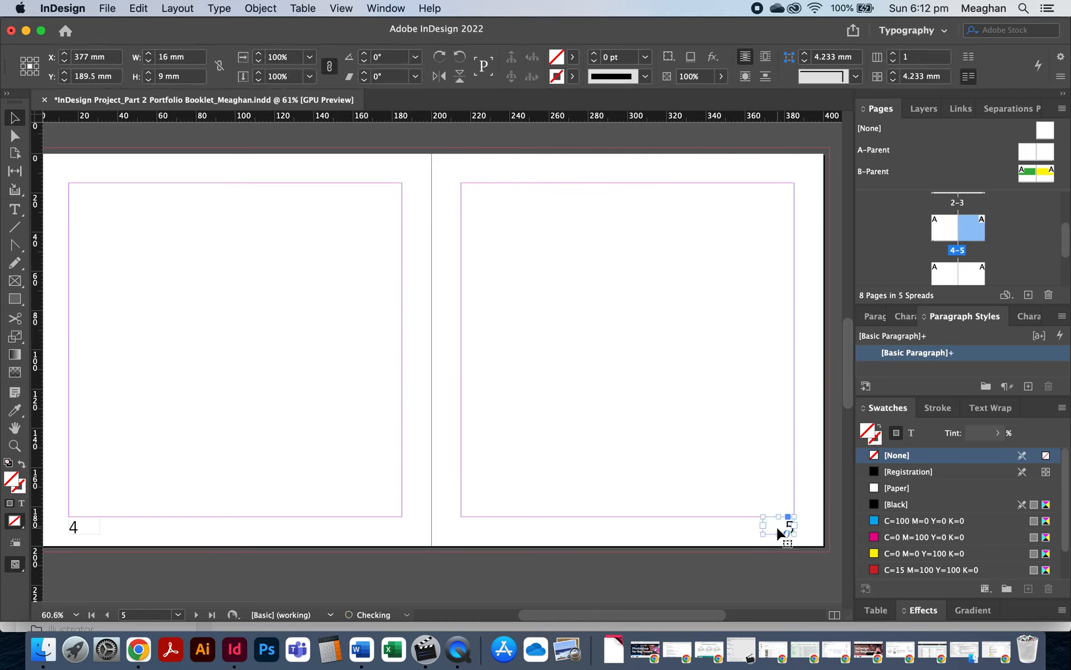
left_click(741, 420)
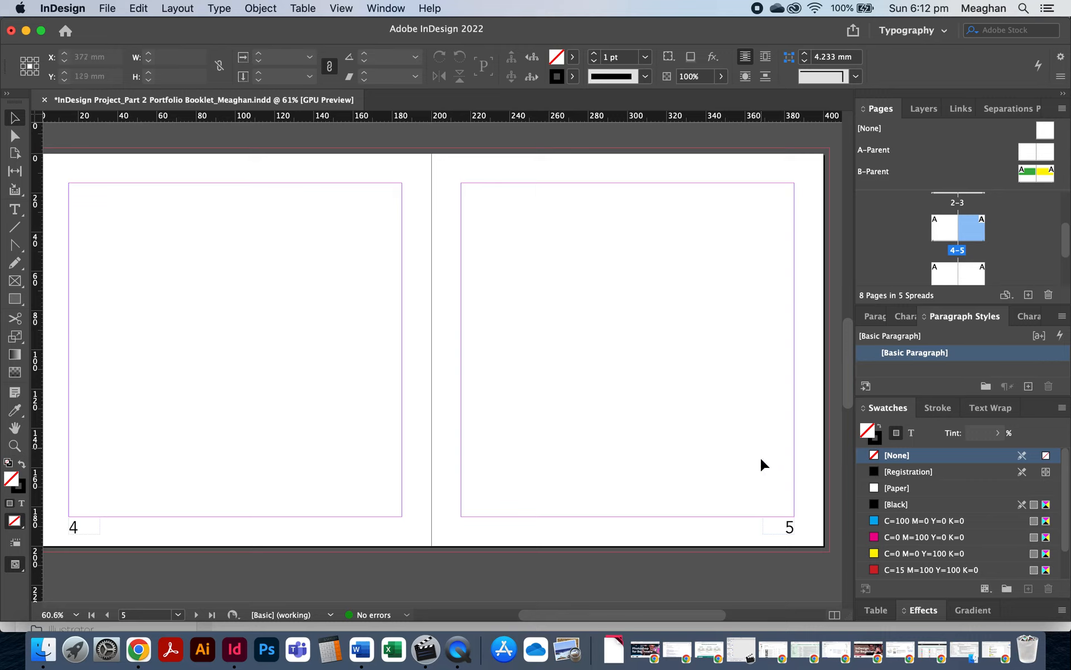
left_click(789, 527)
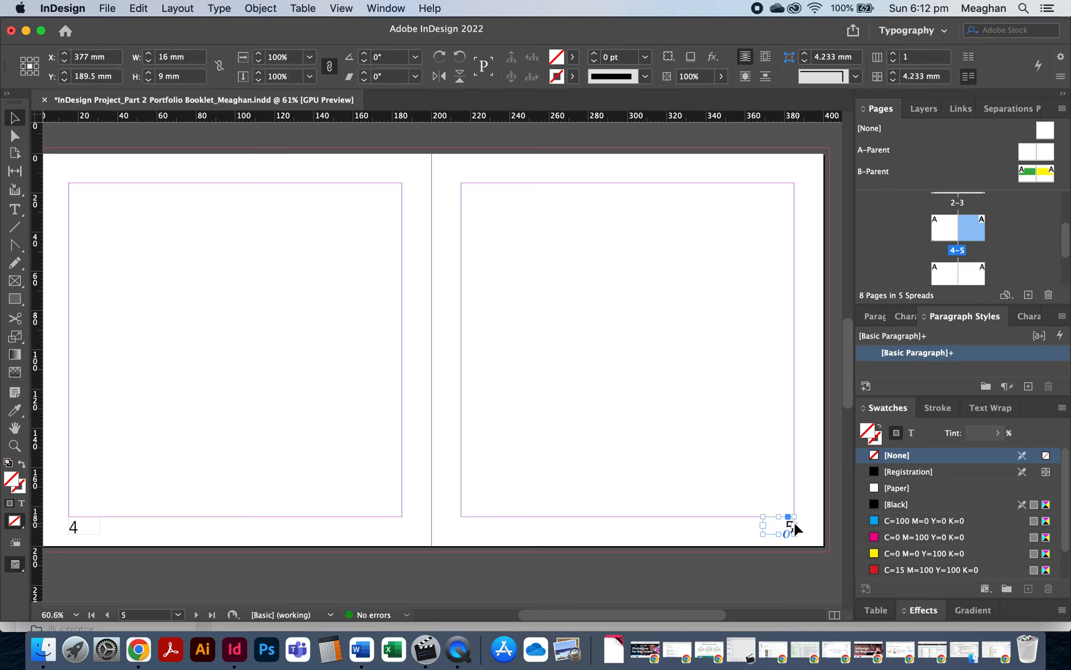
left_click(787, 532)
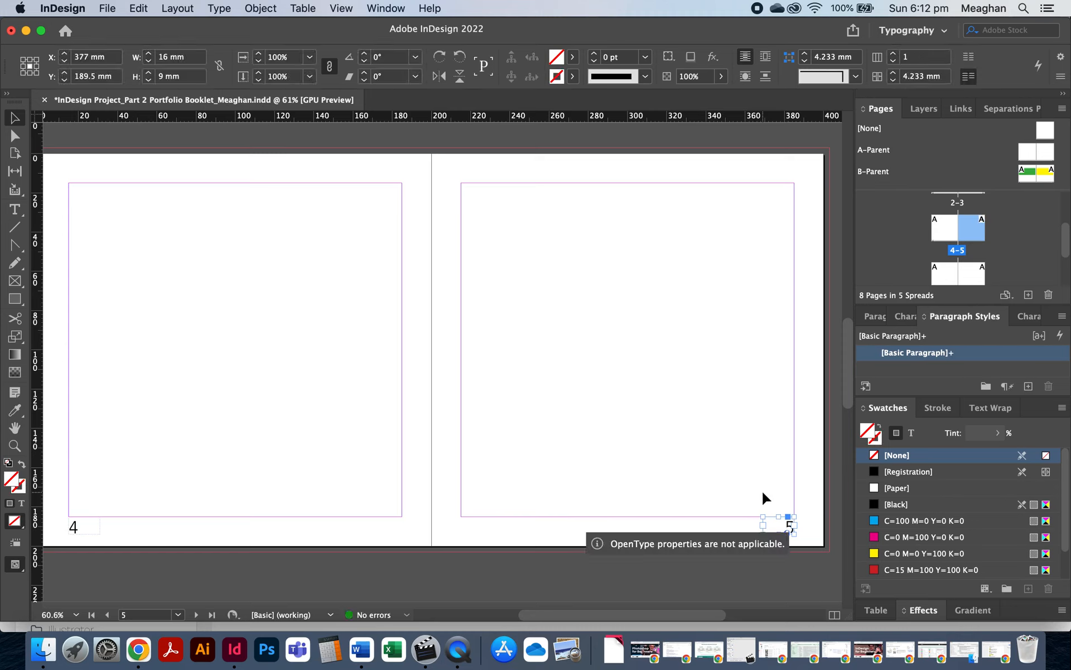
Step: Try moving the page 5 number frame to the middle of the page and deleting it, and undo both changes
left_click_drag(791, 525, 600, 431)
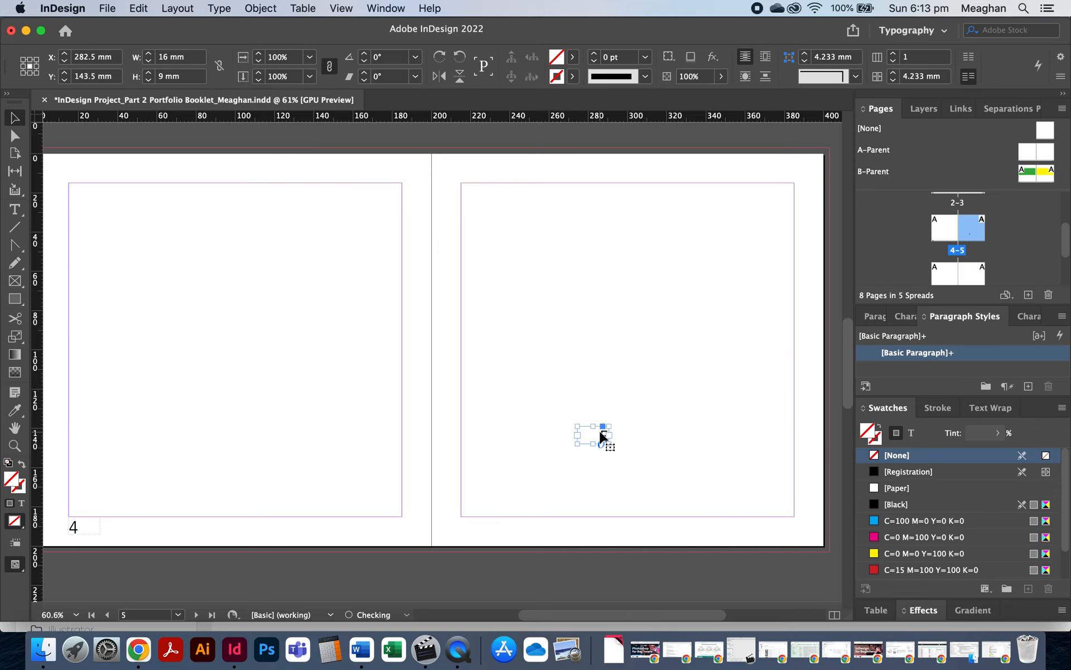
key("Delete")
key("super+z")
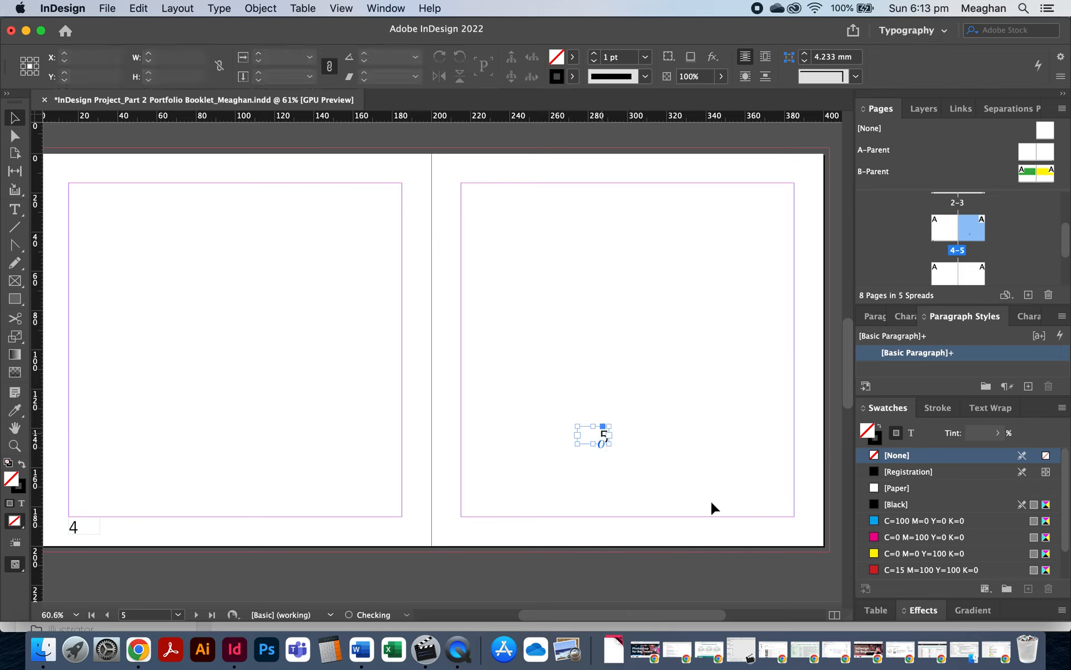
key("super+z")
key("super+z")
Step: Colour the page number text on page 5 with the [Paper] swatch and deselect it
key("t")
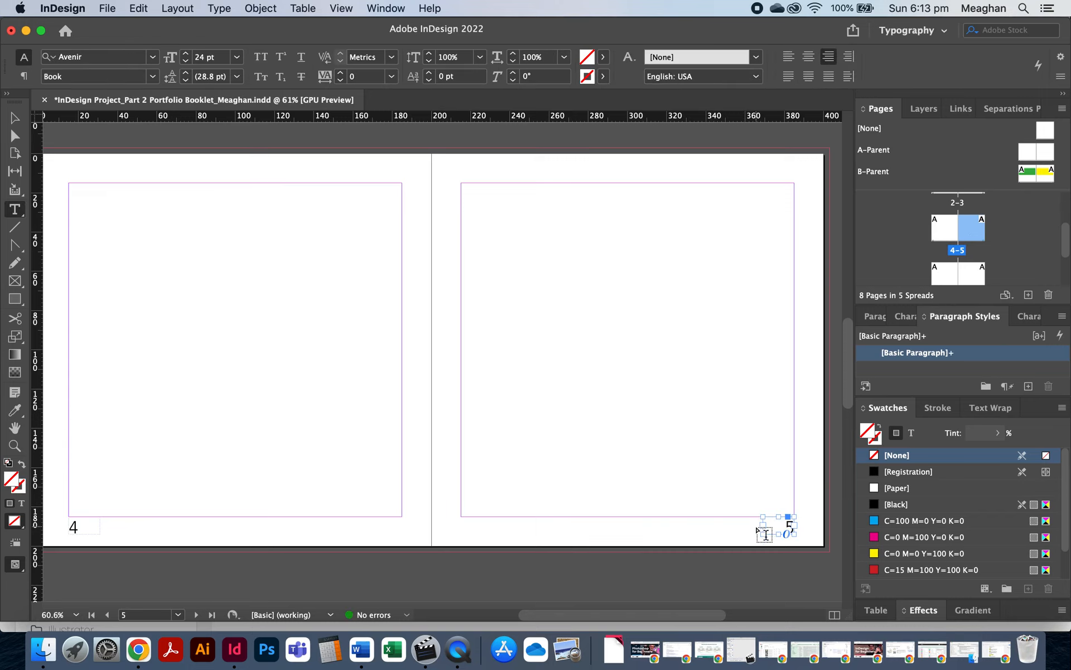
left_click_drag(777, 520, 799, 525)
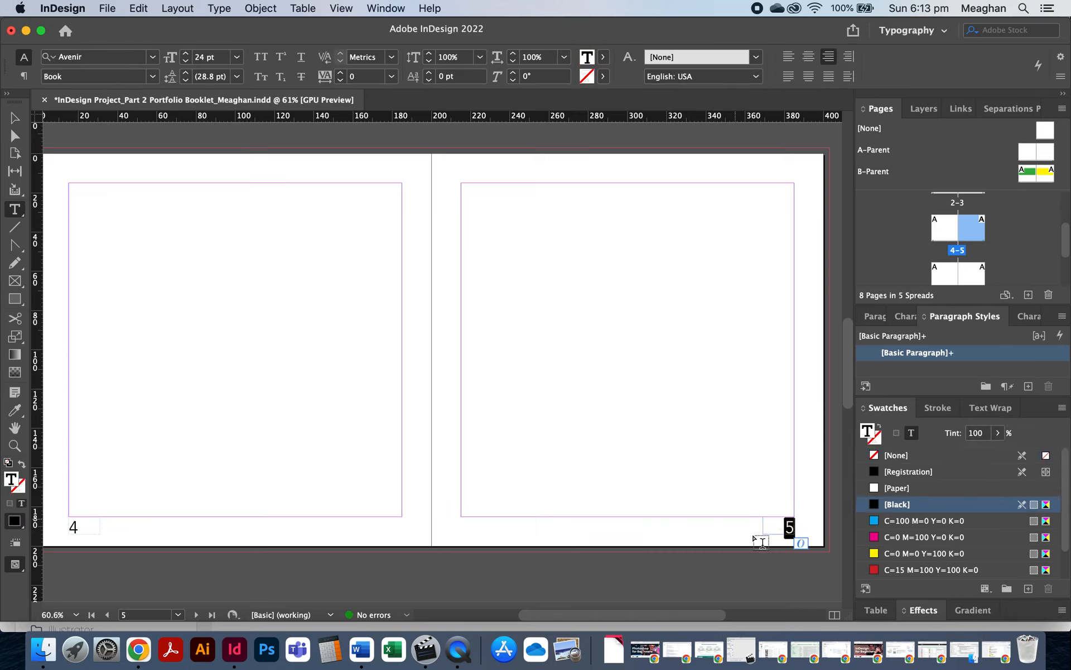
left_click(888, 488)
left_click(14, 117)
left_click(618, 453)
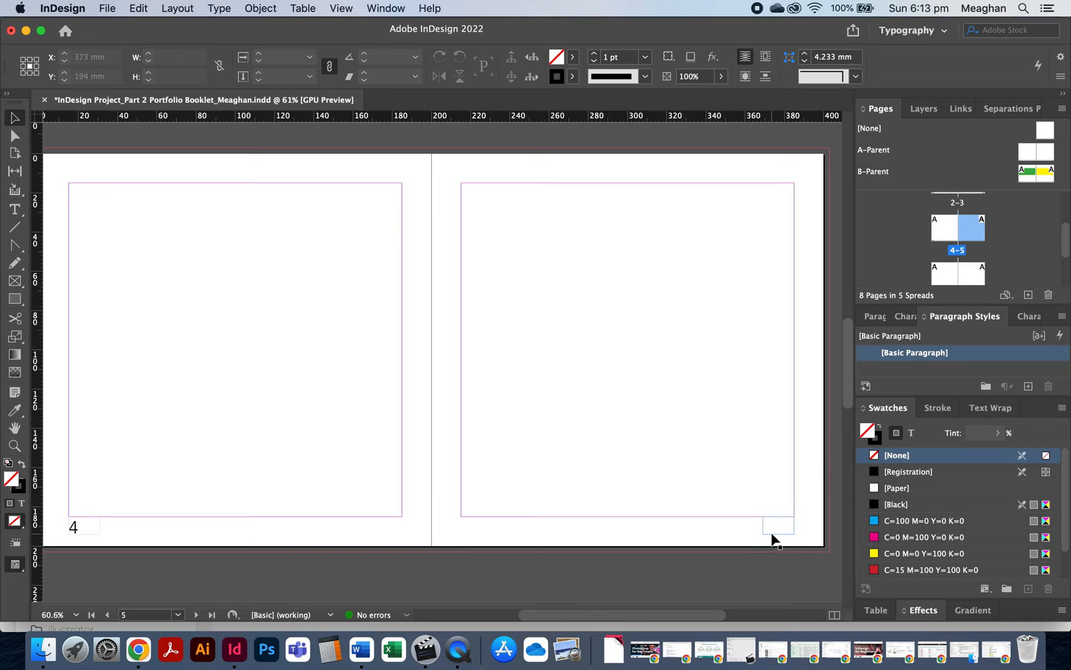
Step: Override the page number frame on page 4 and move the left A-Parent page number to about X 102 mm, Y 91.5 mm
left_click(87, 532)
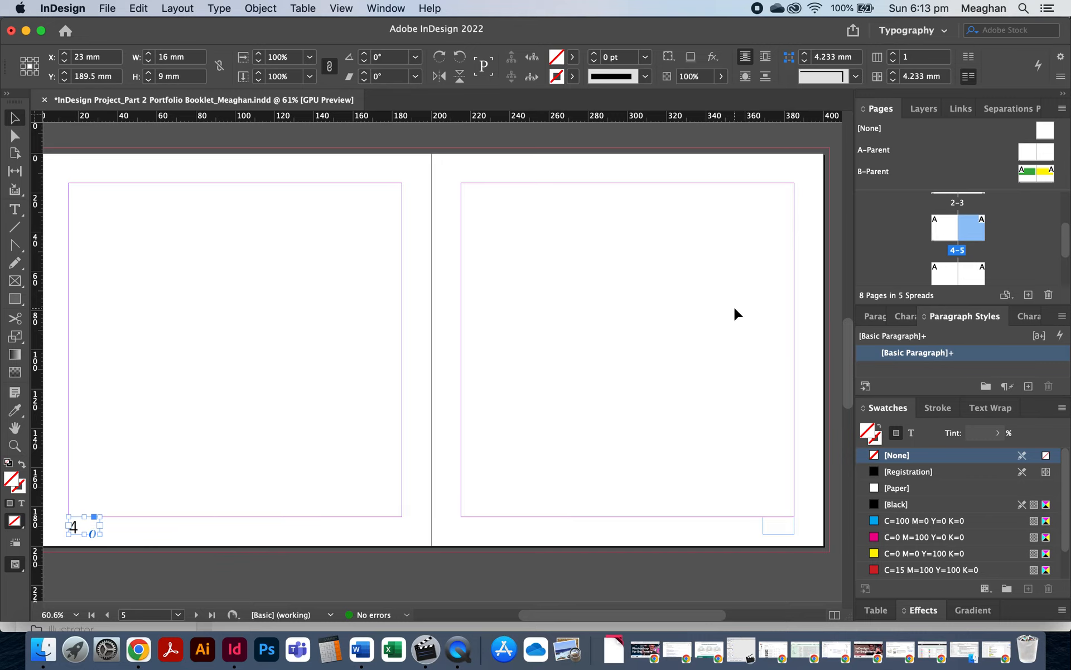
left_click(951, 230)
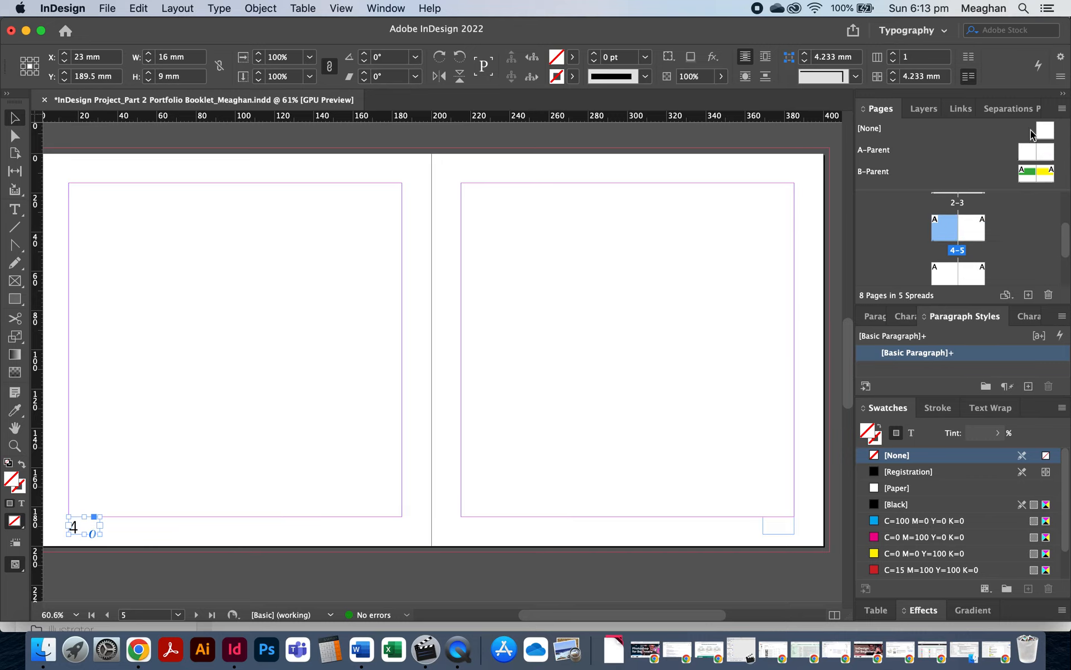
double_click(1028, 159)
left_click_drag(468, 526, 629, 336)
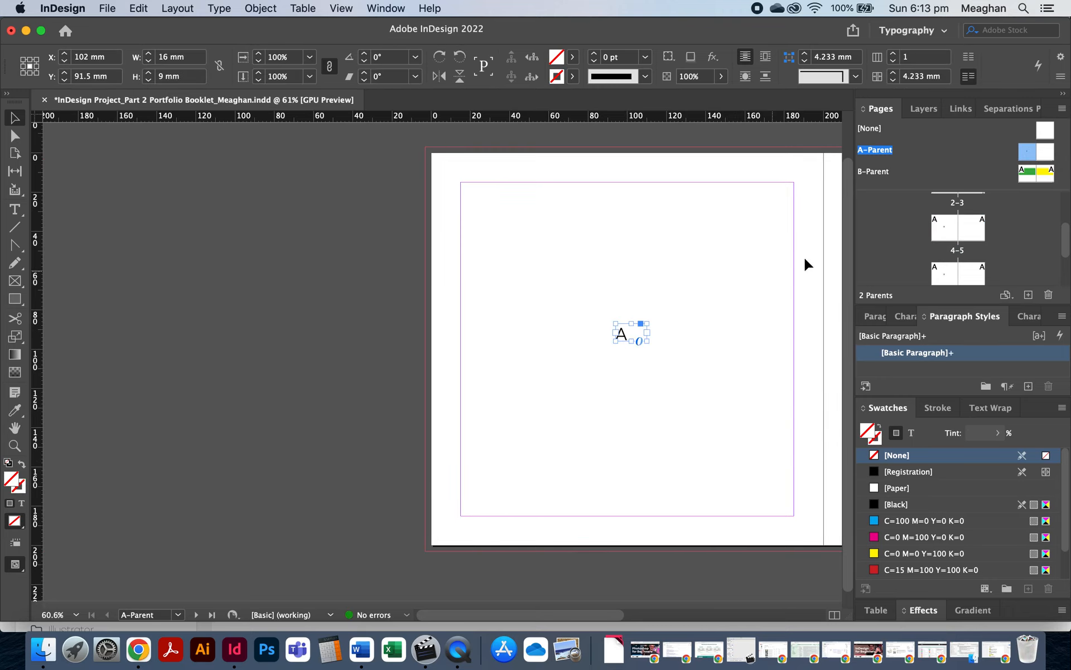
Step: Compare the page number's position on page 4 with its marker on the left A-Parent page
double_click(943, 237)
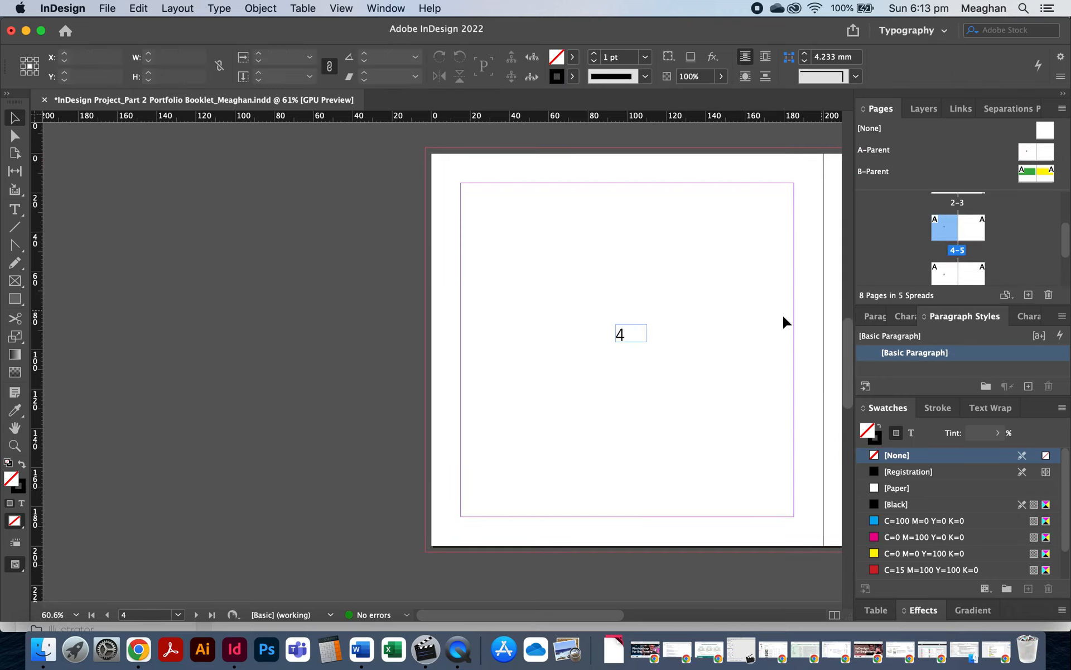
left_click(635, 336)
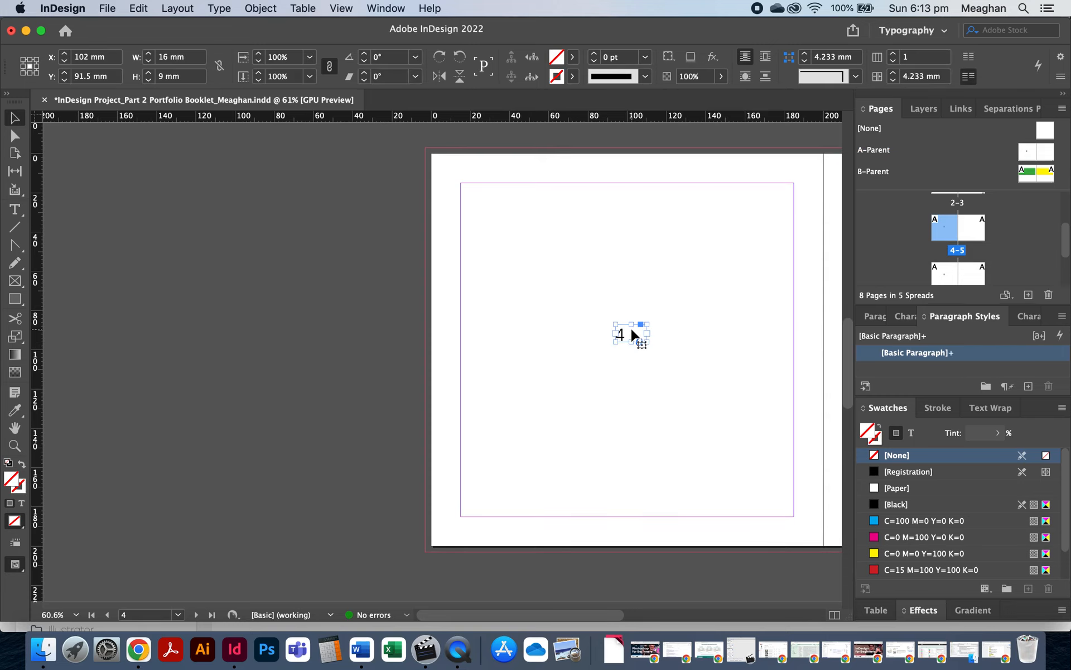
scroll(642, 340, "right", 1)
scroll(642, 341, "right", 10)
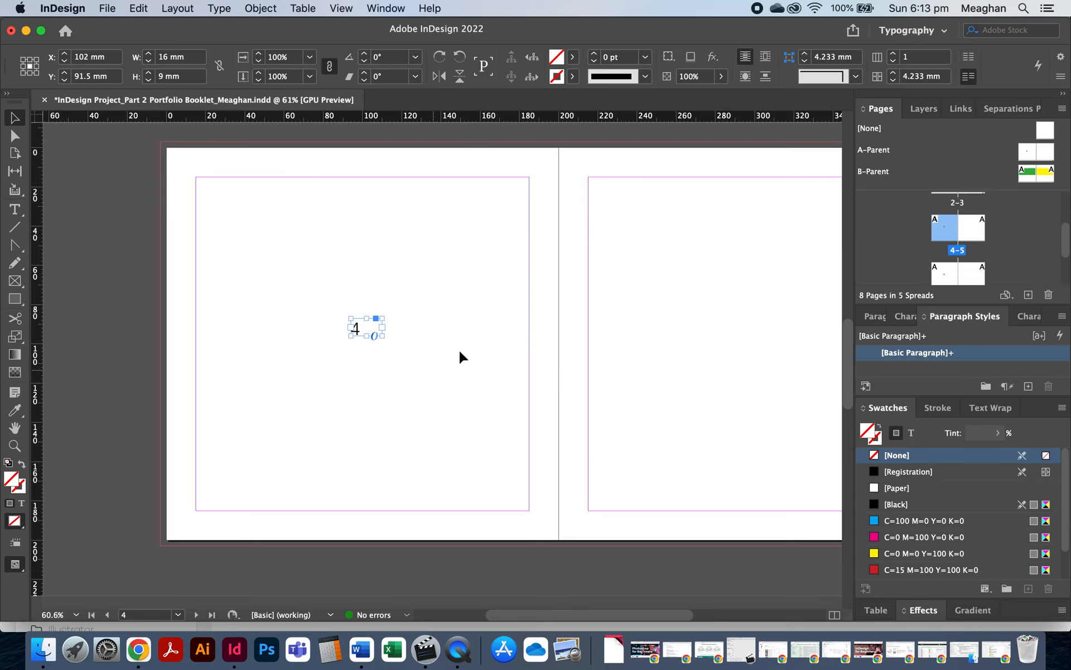
double_click(1026, 155)
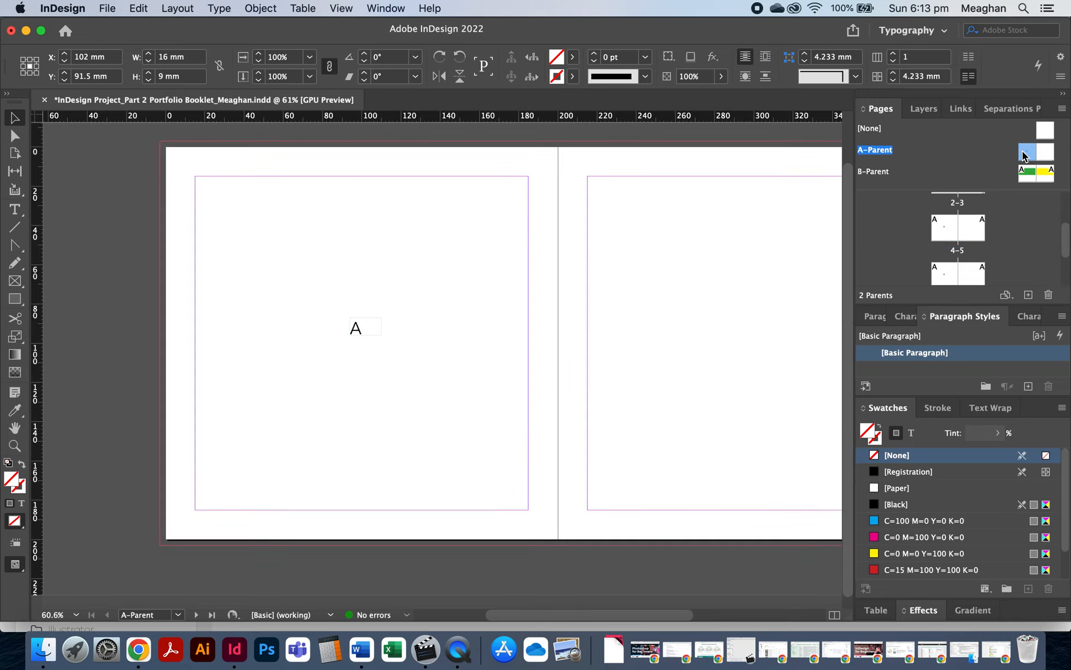
double_click(941, 236)
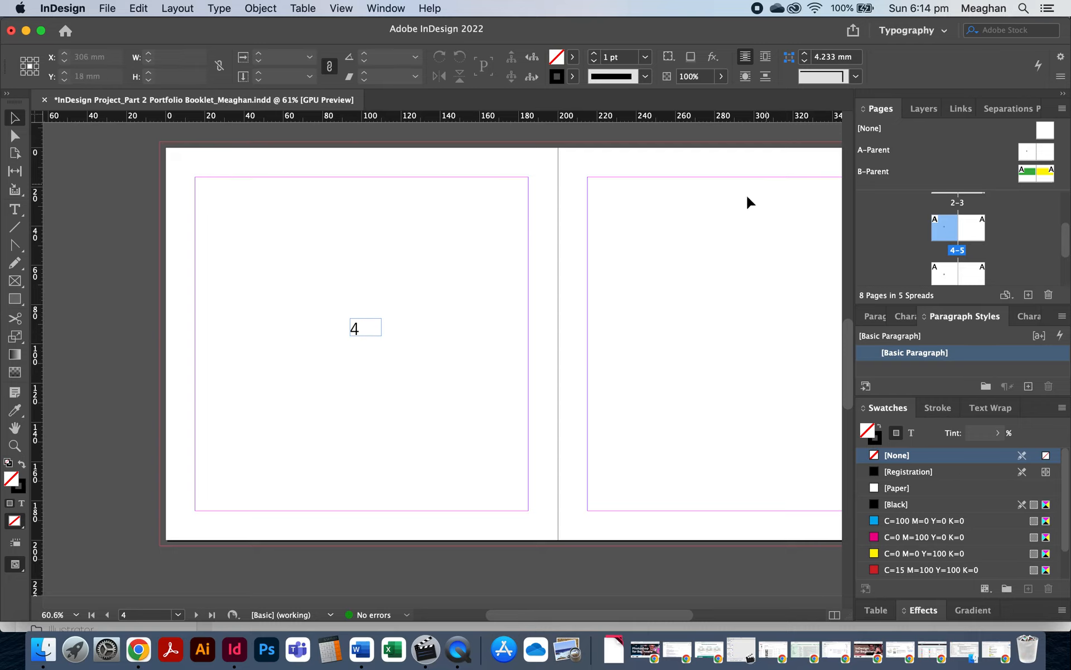
double_click(1029, 157)
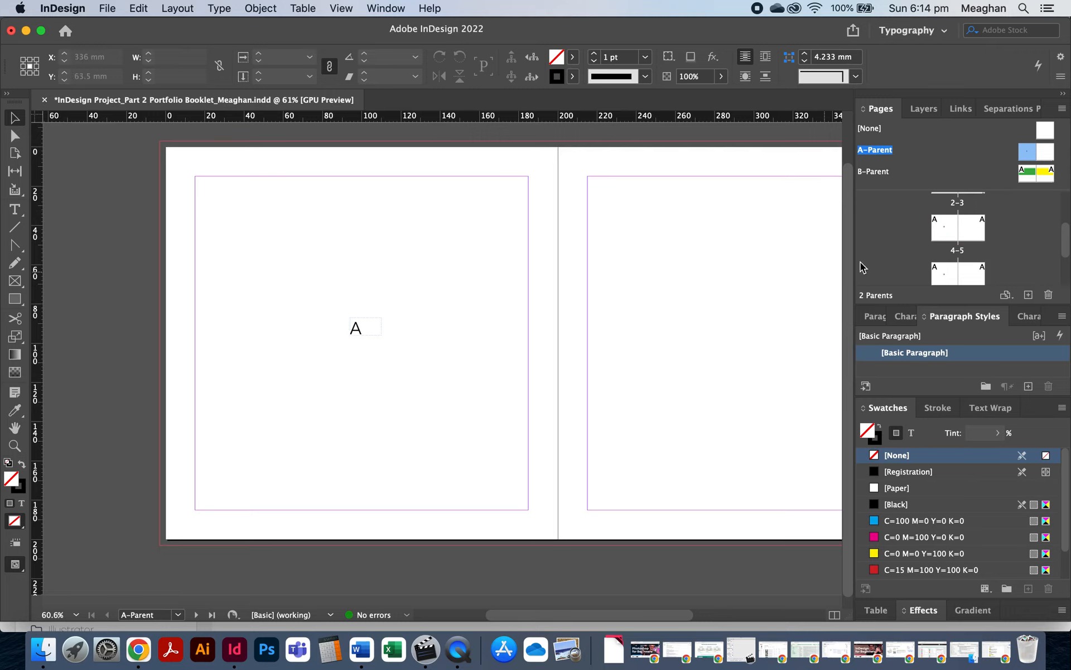
double_click(949, 236)
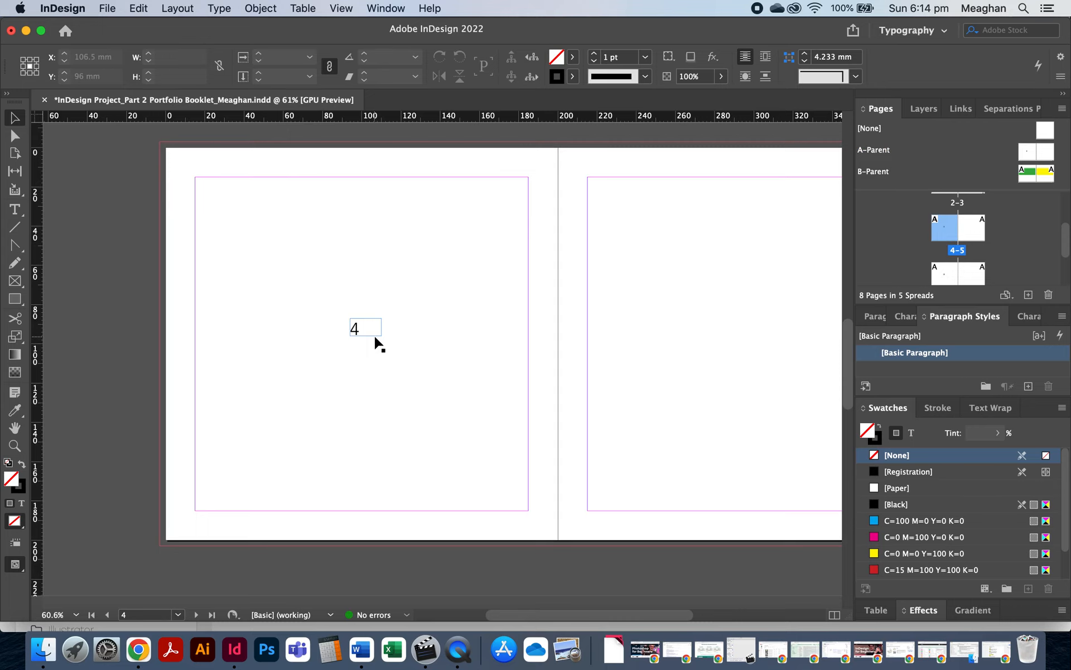
Step: Move the page number on page 4 from the middle to the bottom outer corner, just below the margin
left_click_drag(366, 329, 211, 520)
left_click(408, 457)
scroll(407, 454, "right", 3)
scroll(407, 454, "up", 2)
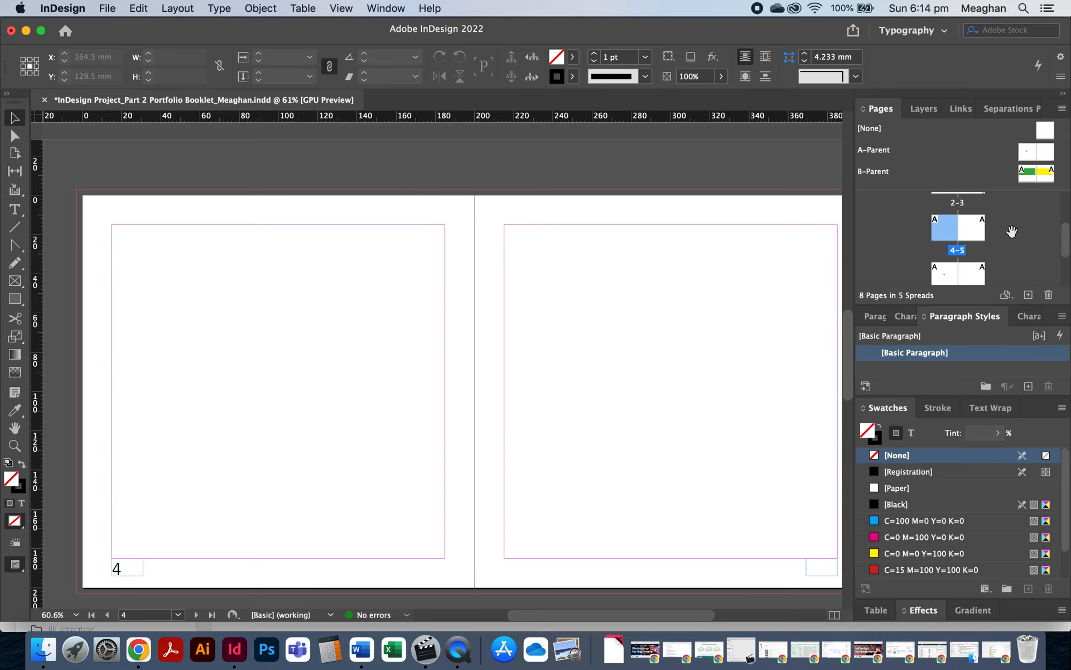
Step: Move the left A-Parent page number back to the bottom outer corner, at X 23 mm, Y 189.5 mm
double_click(977, 232)
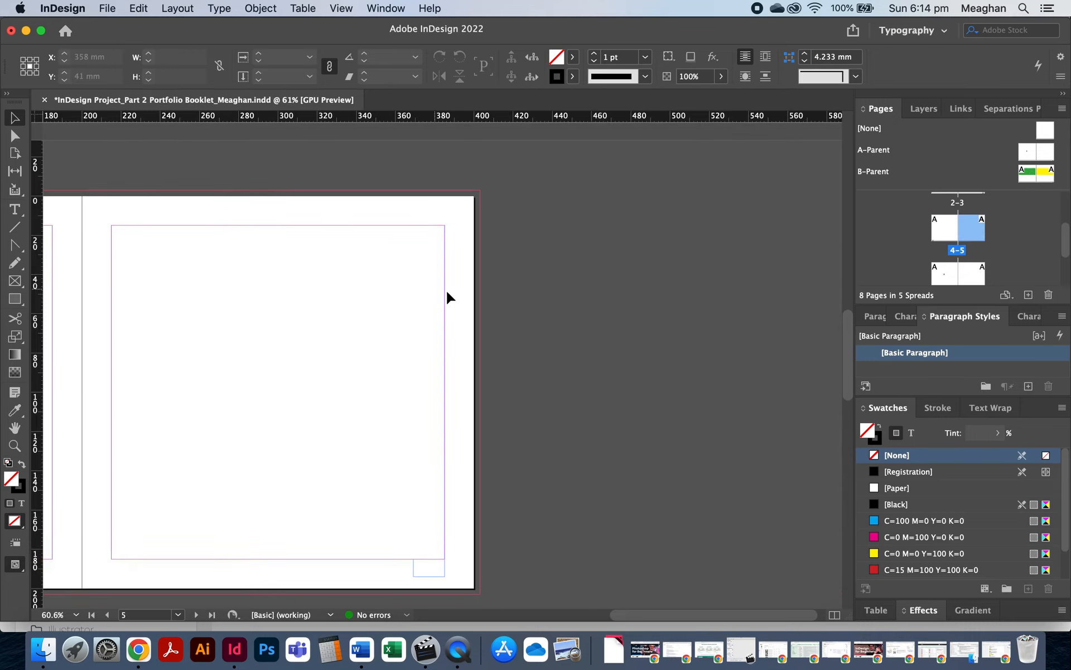
scroll(452, 299, "up", 5)
scroll(452, 298, "up", 5)
scroll(452, 299, "left", 4)
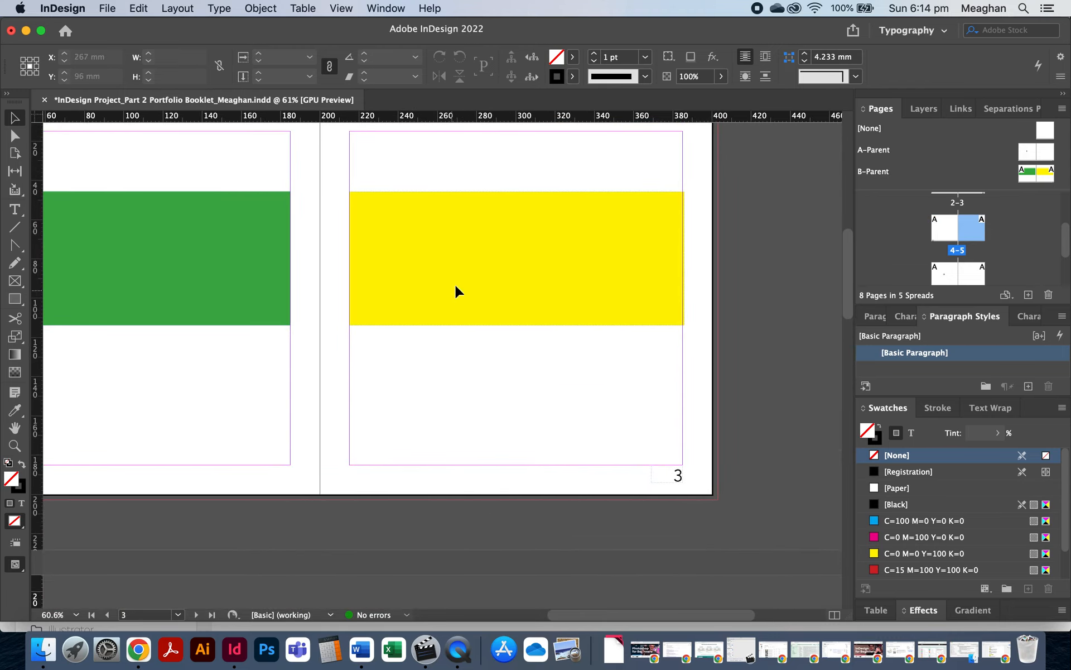
scroll(452, 297, "down", 10)
scroll(458, 291, "up", 3)
scroll(458, 291, "left", 4)
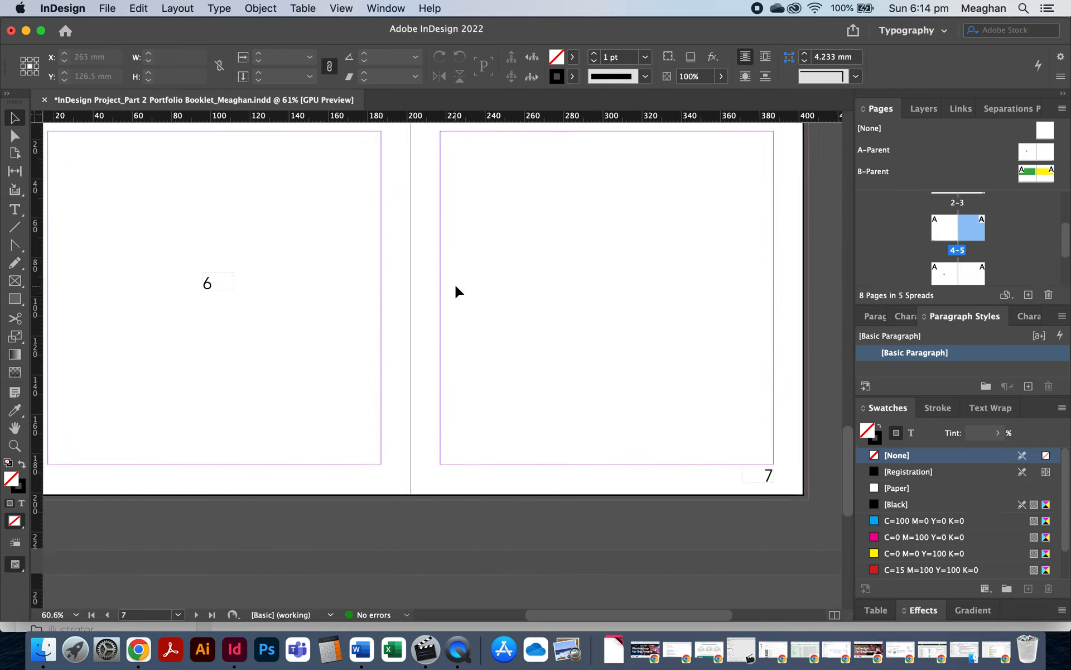
double_click(1028, 156)
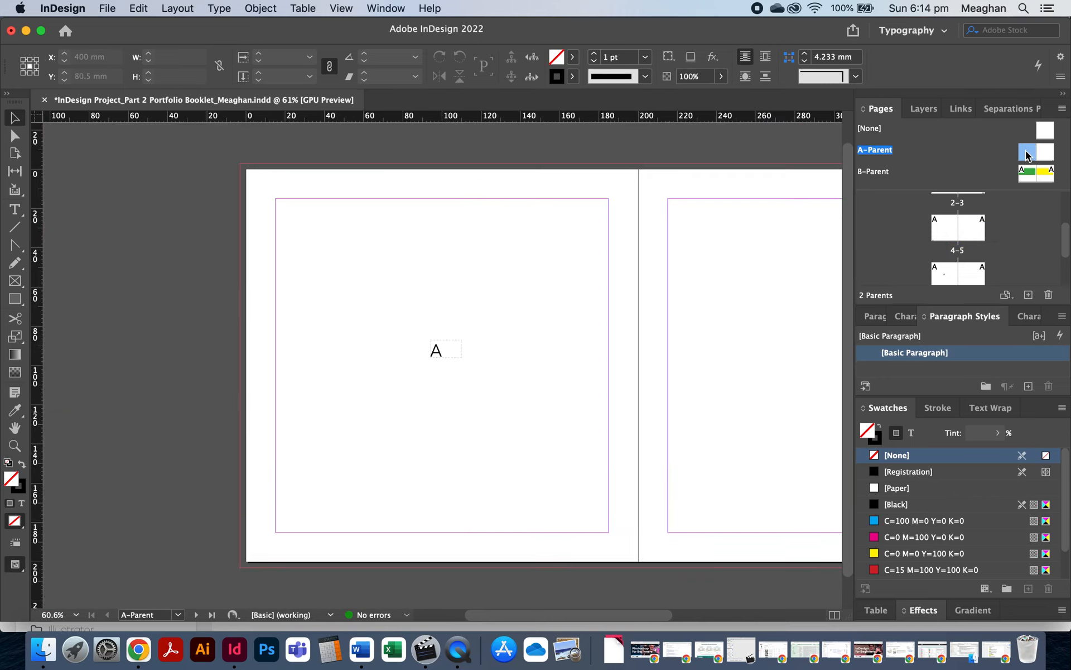
left_click_drag(436, 347, 284, 559)
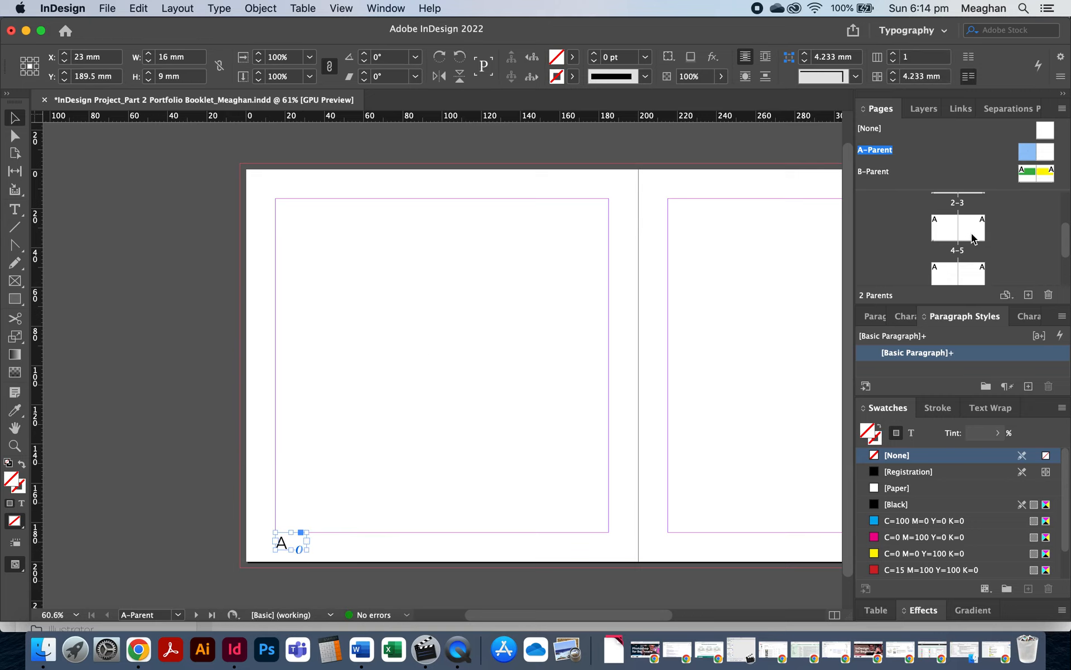
Step: Cover page 7 out to the bleed with a 203 by 206 mm rectangle filled with C=15 M=100 Y=100 K=0
double_click(973, 274)
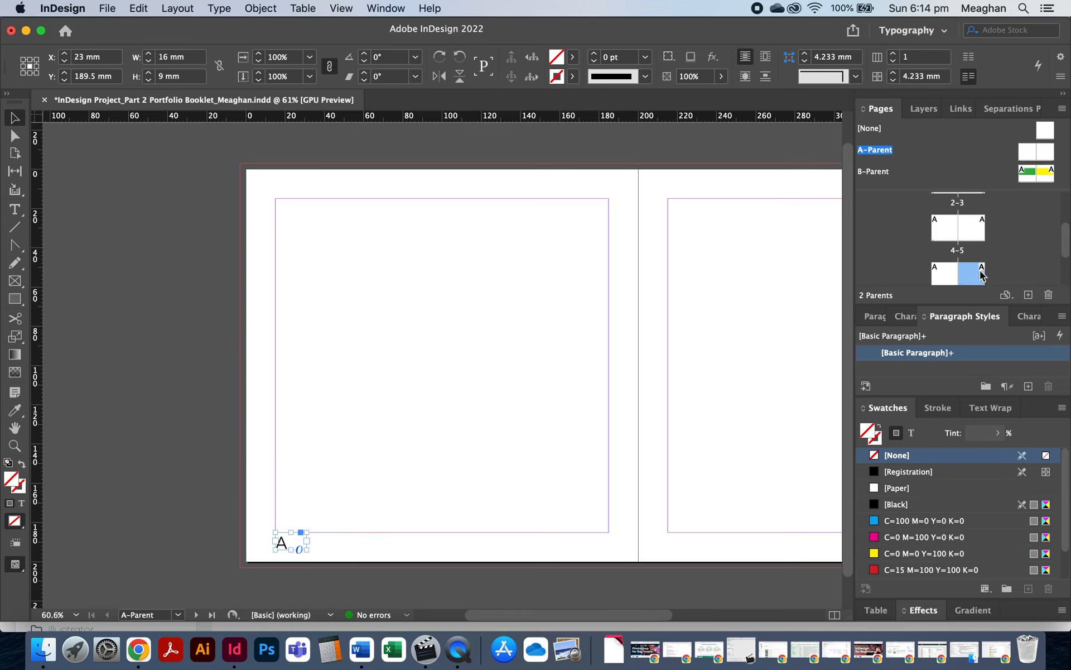
left_click(14, 299)
mouse_move(246, 165)
left_mouse_down()
mouse_move(578, 480)
mouse_move(628, 566)
mouse_move(644, 568)
left_mouse_up()
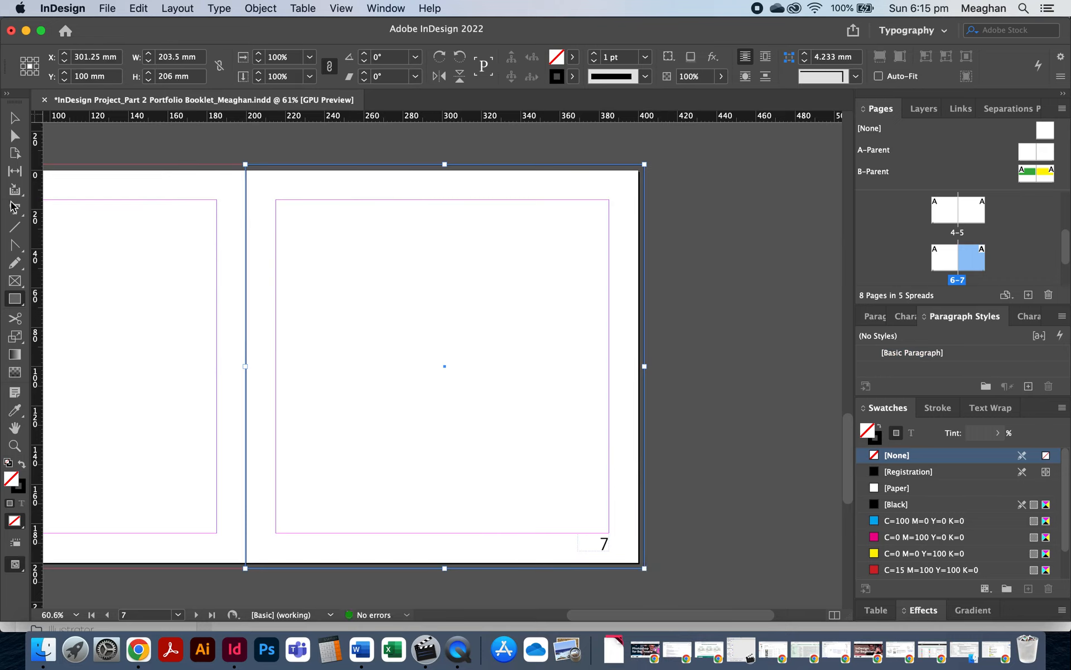
left_click(14, 128)
left_click_drag(246, 366, 248, 365)
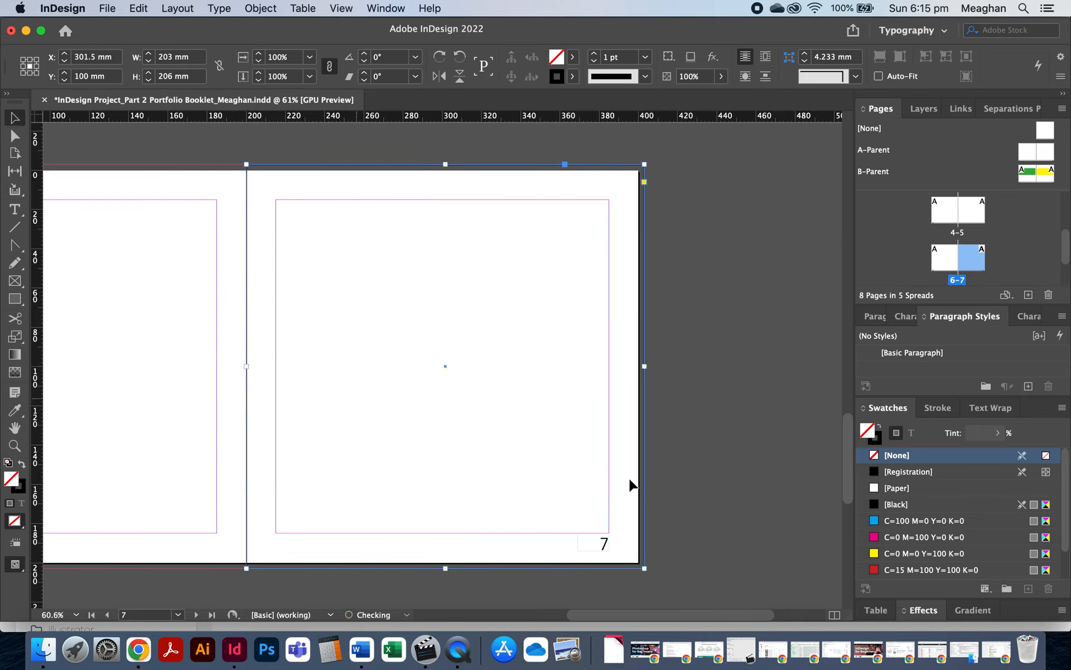
left_click(895, 569)
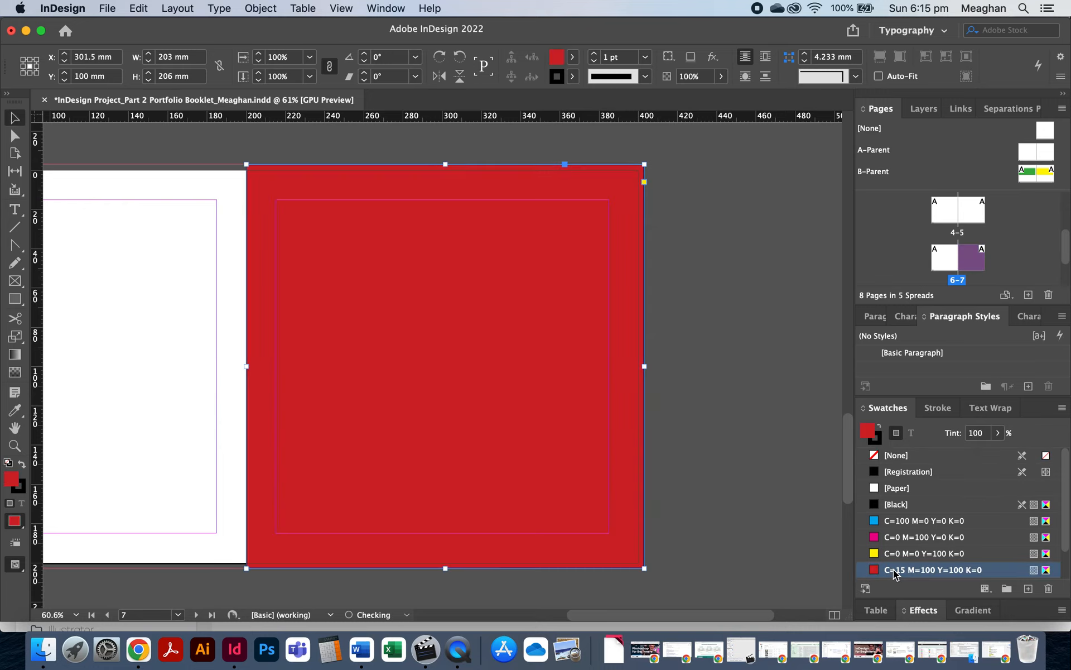
left_click(807, 350)
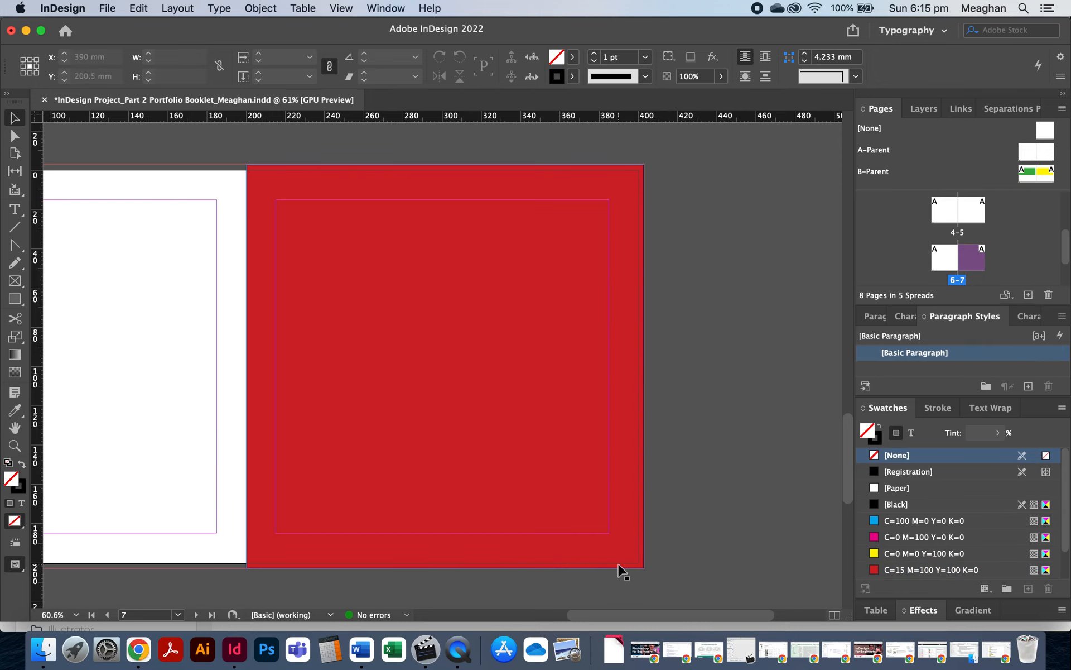
Step: Select the red rectangle on page 7 and examine which stacking-order options are available for it
left_click_drag(591, 524, 602, 474)
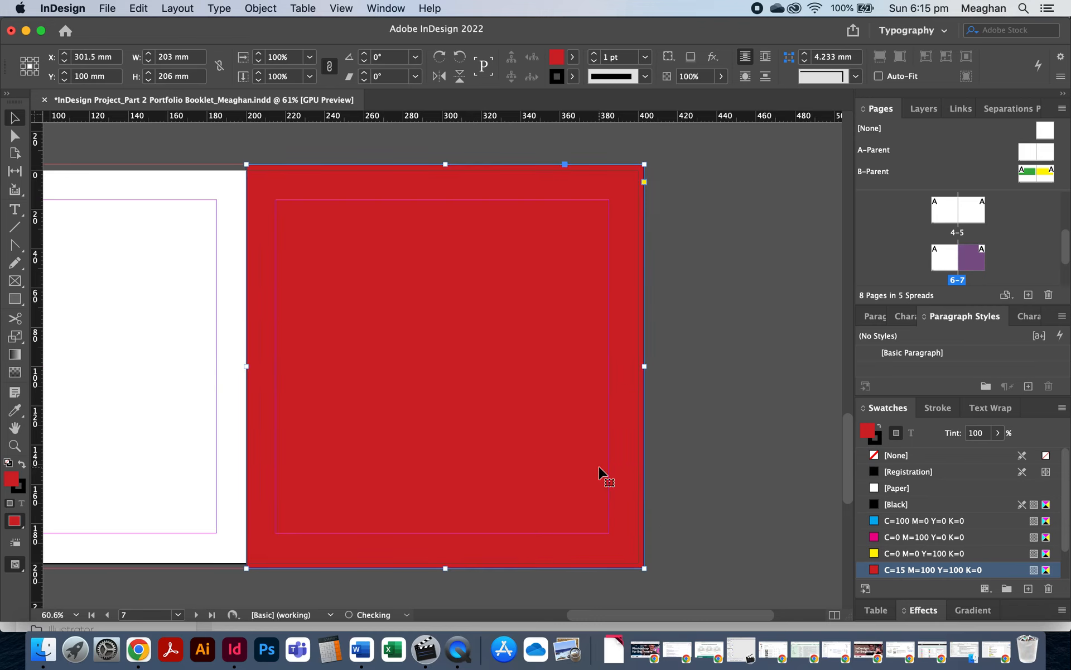
left_click(676, 459)
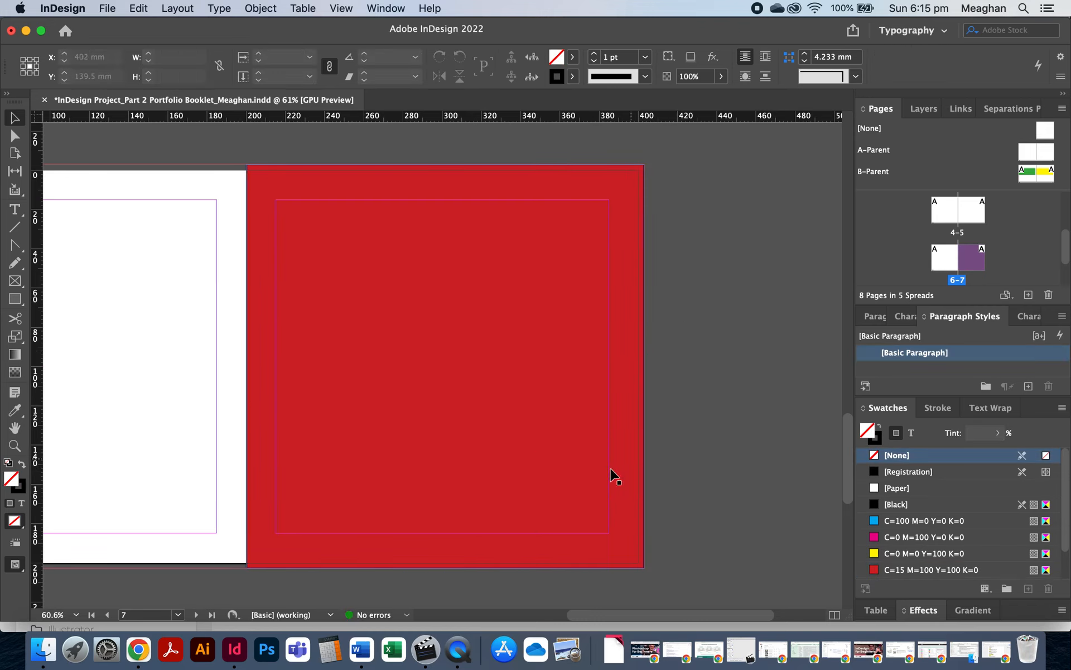
left_click(619, 355)
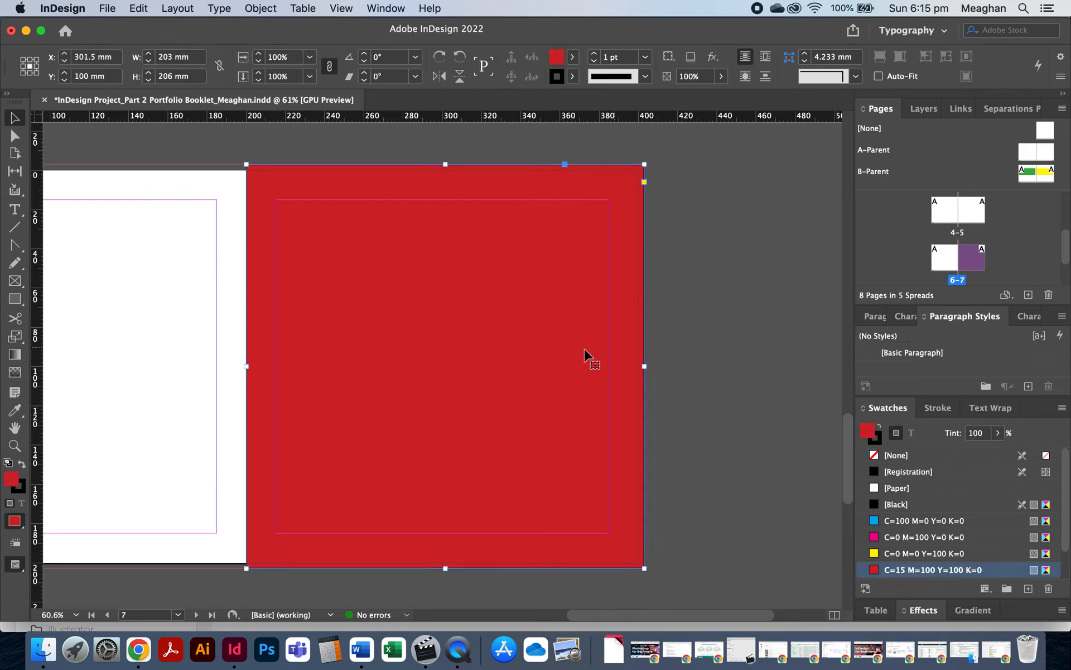
right_click(528, 358)
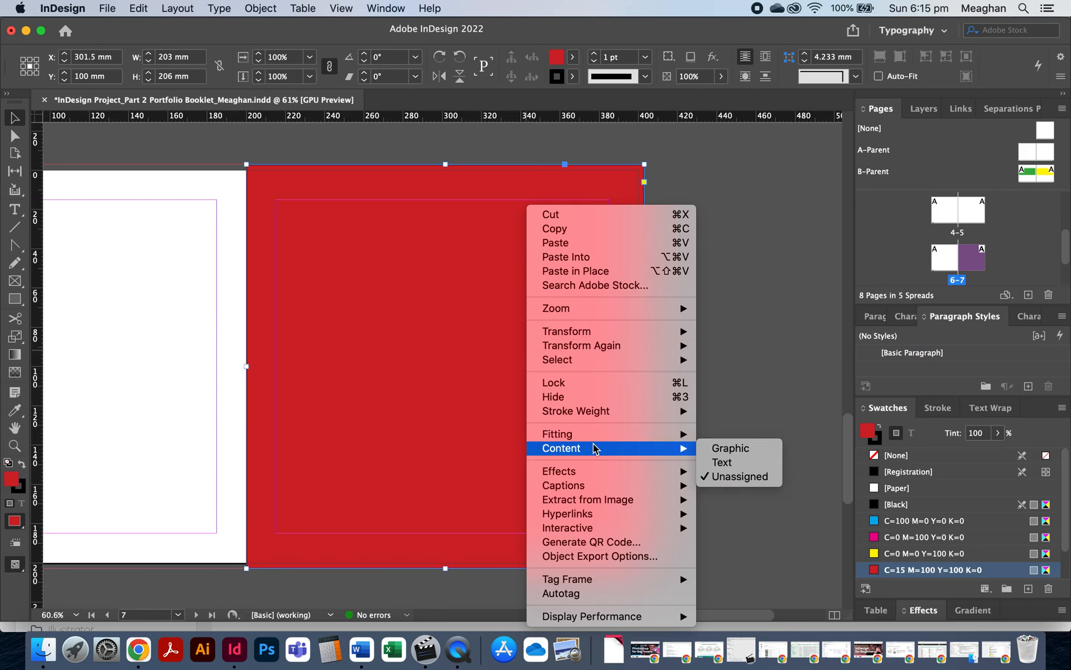
mouse_move(648, 519)
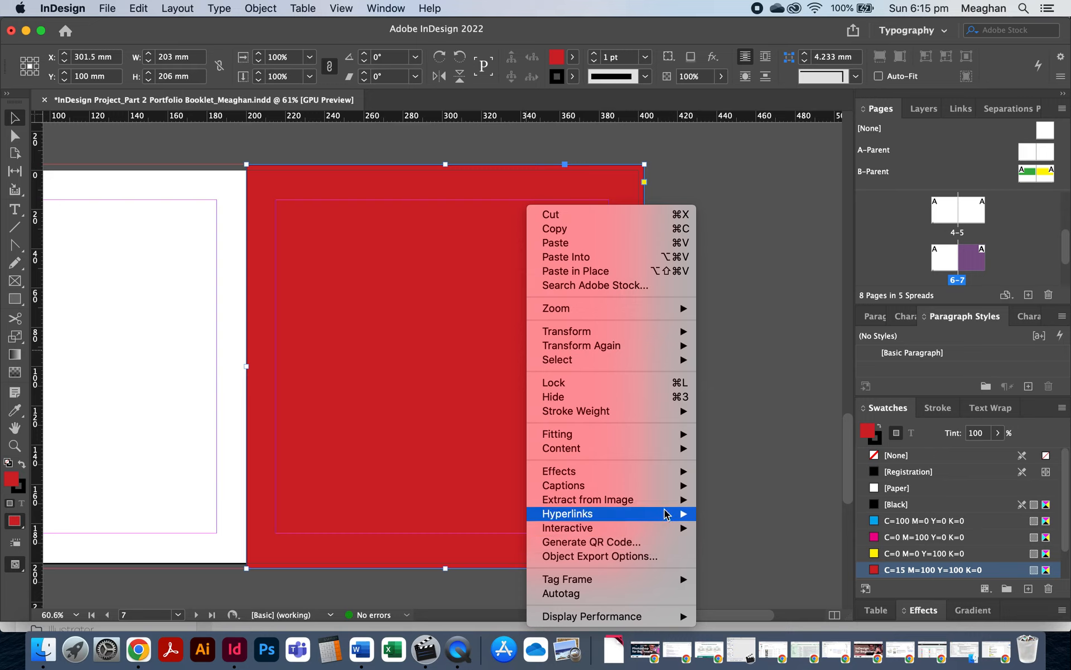
mouse_move(677, 366)
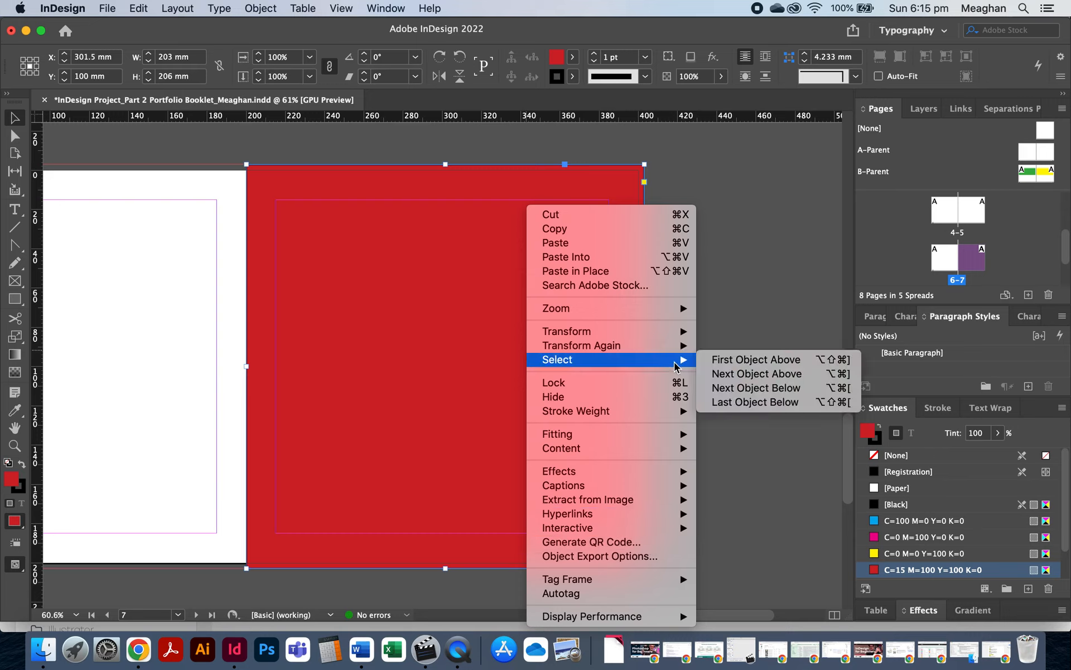
mouse_move(684, 332)
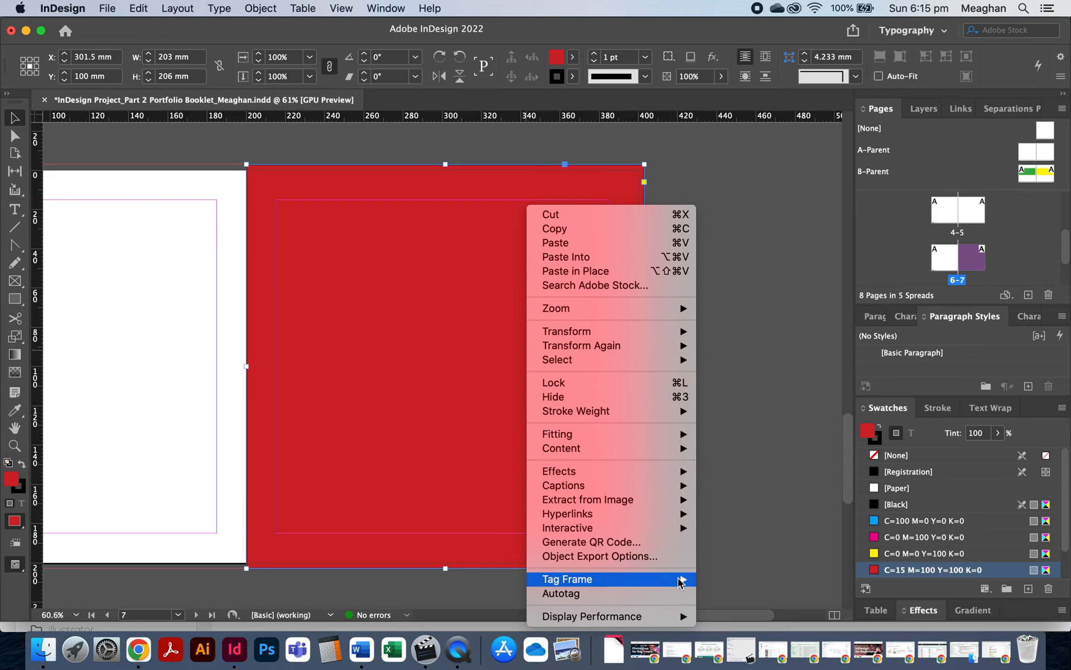
mouse_move(681, 580)
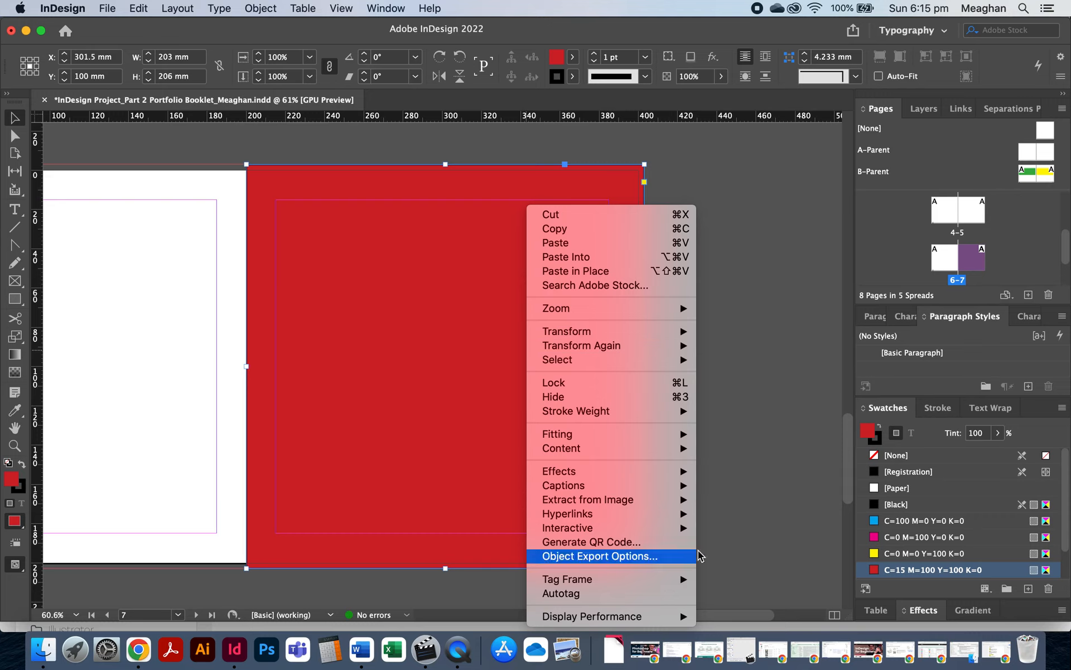
left_click(789, 433)
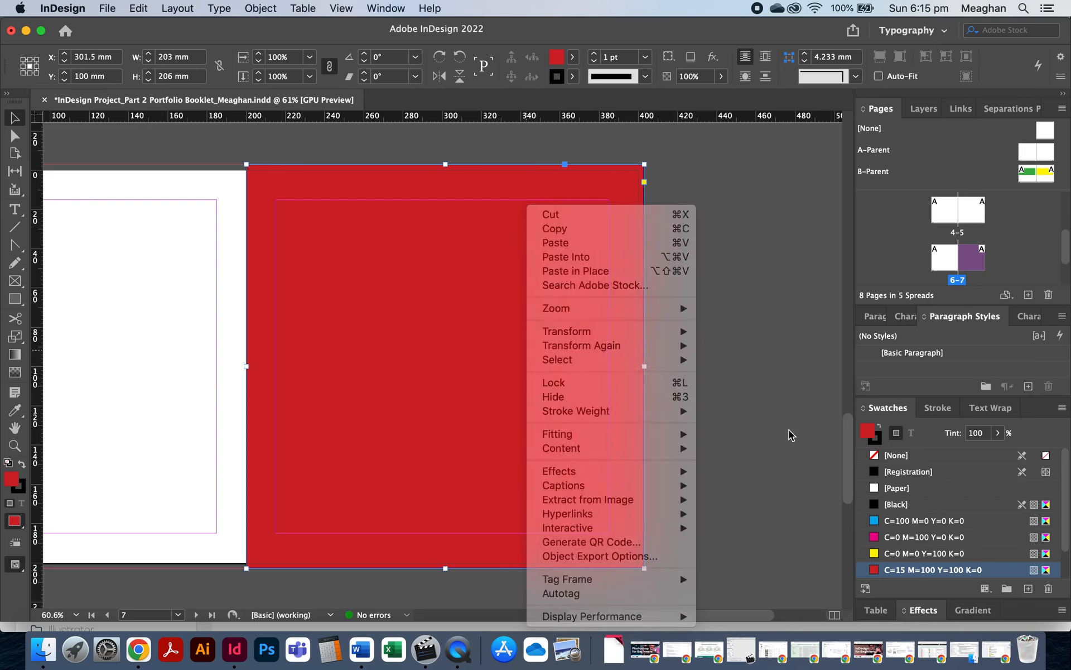
left_click(259, 8)
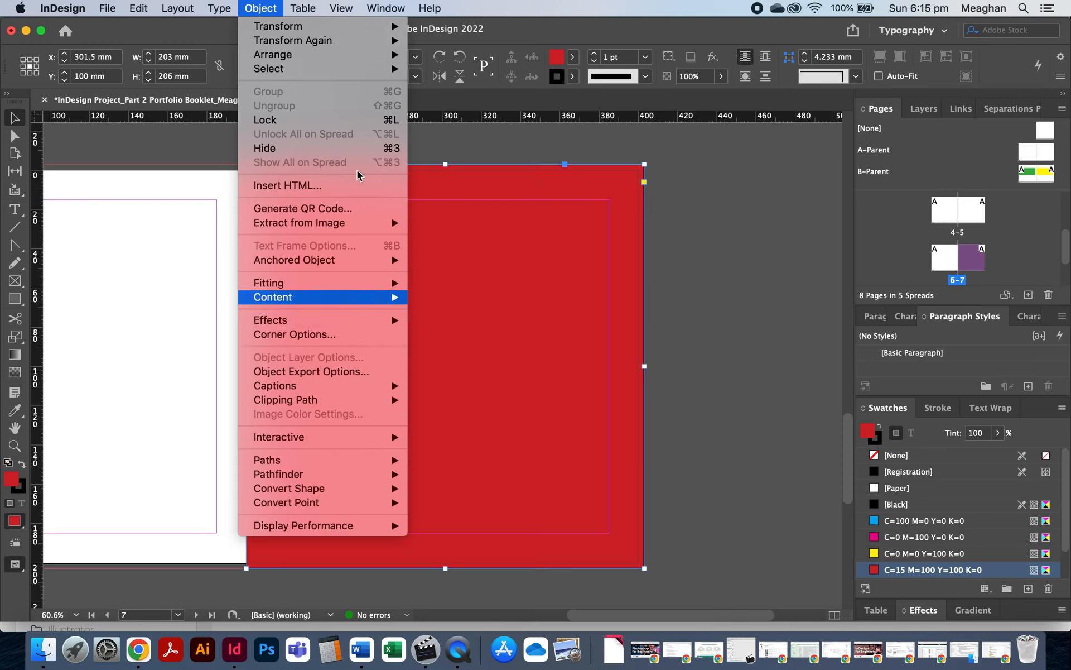
mouse_move(366, 55)
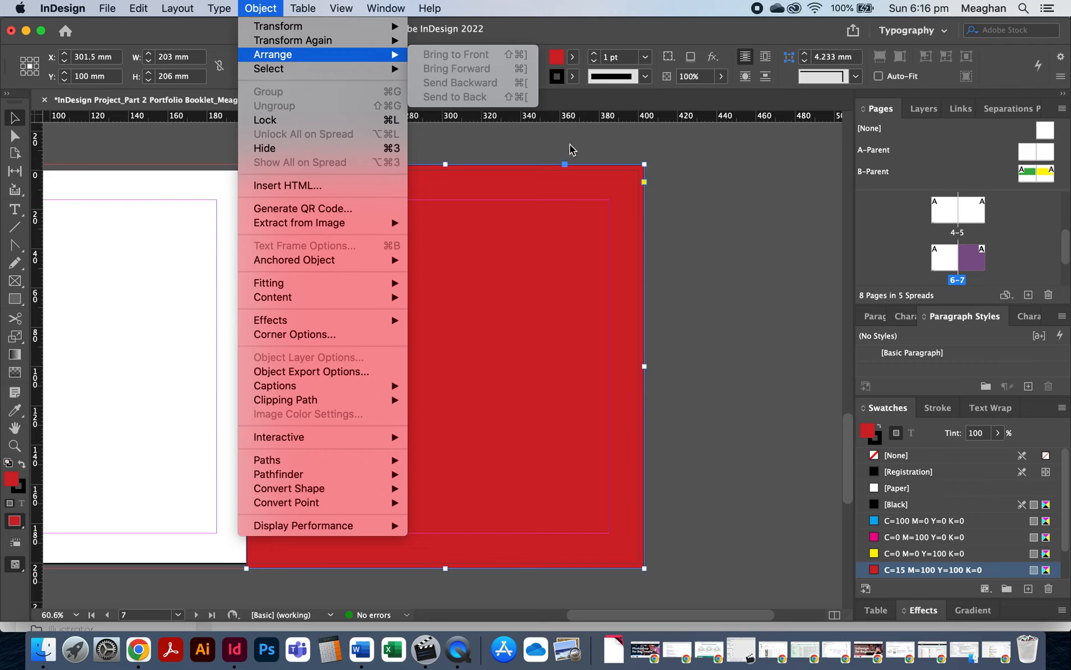
left_click(704, 316)
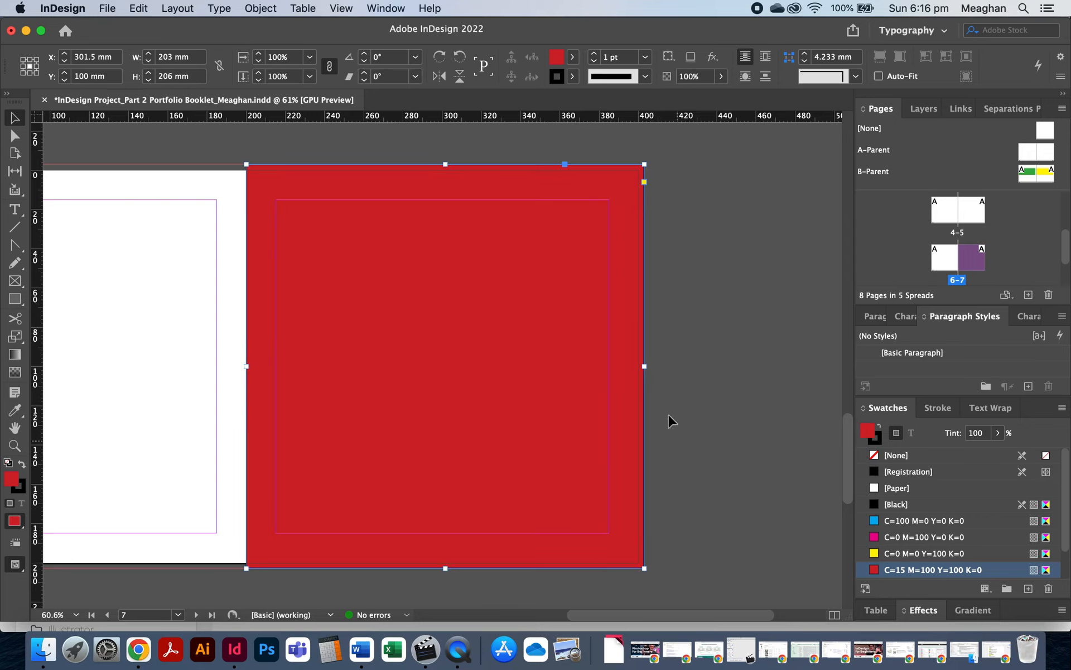
Step: Select both page number frames on the A-Parent spread and create a new layer named Parent A
double_click(1041, 155)
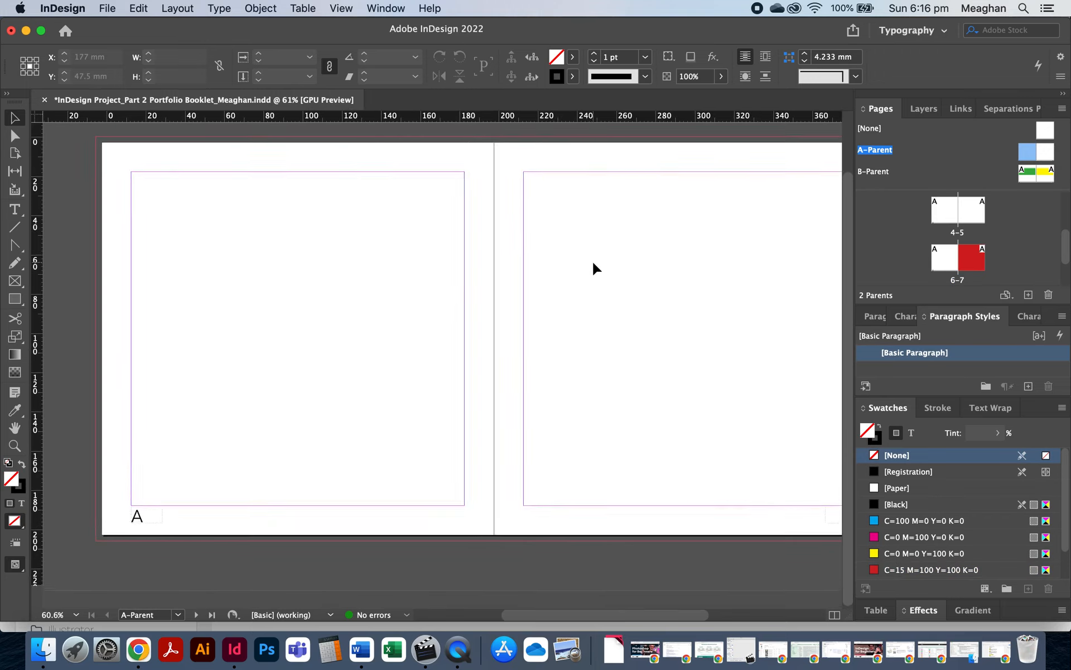
left_click_drag(88, 494, 762, 558)
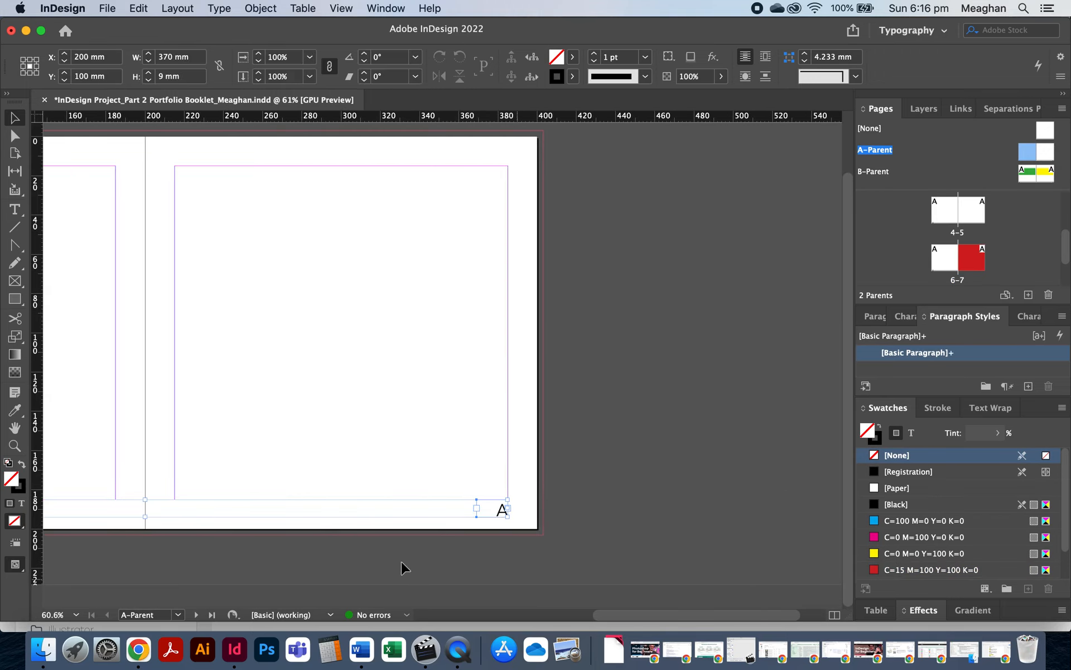
scroll(461, 555, "left", 5)
scroll(464, 554, "left", 5)
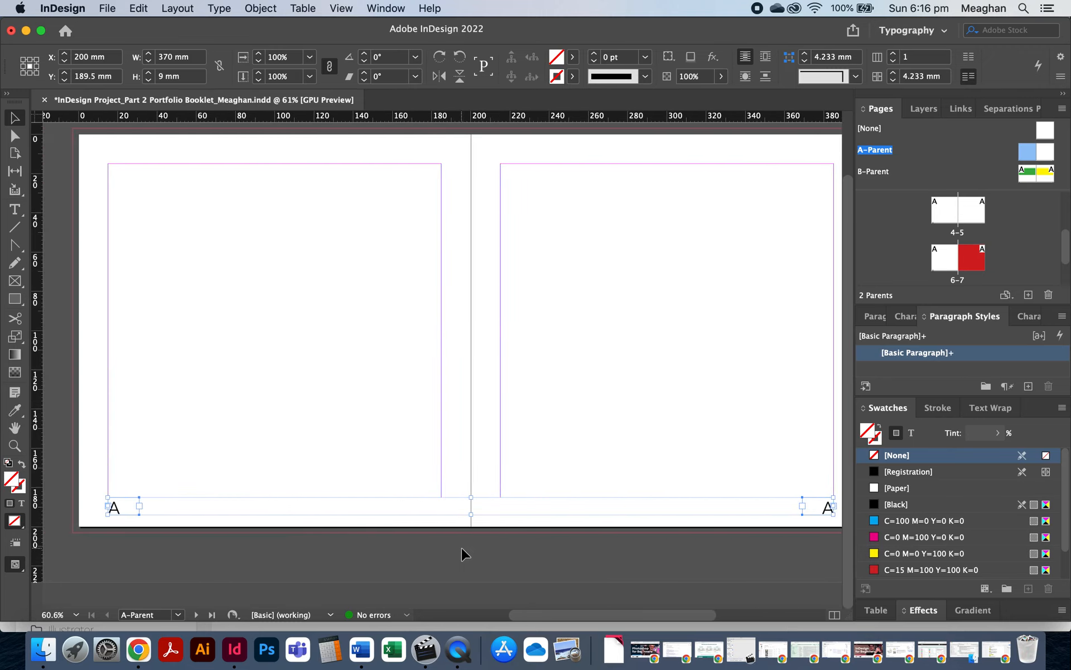
left_click(927, 111)
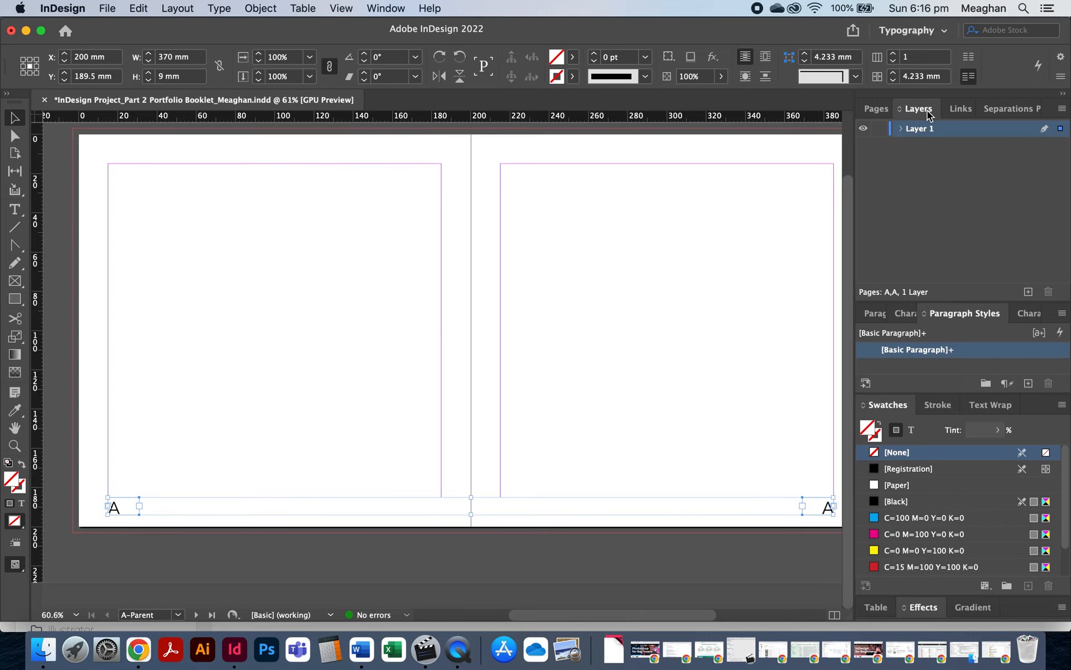
left_click(1028, 291)
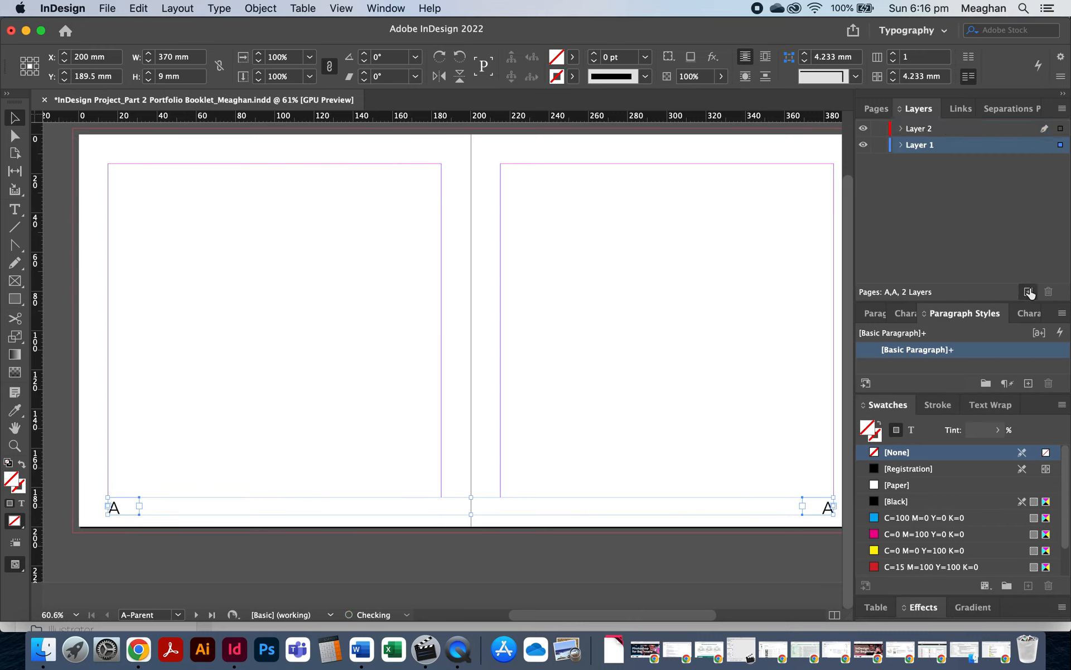
double_click(926, 129)
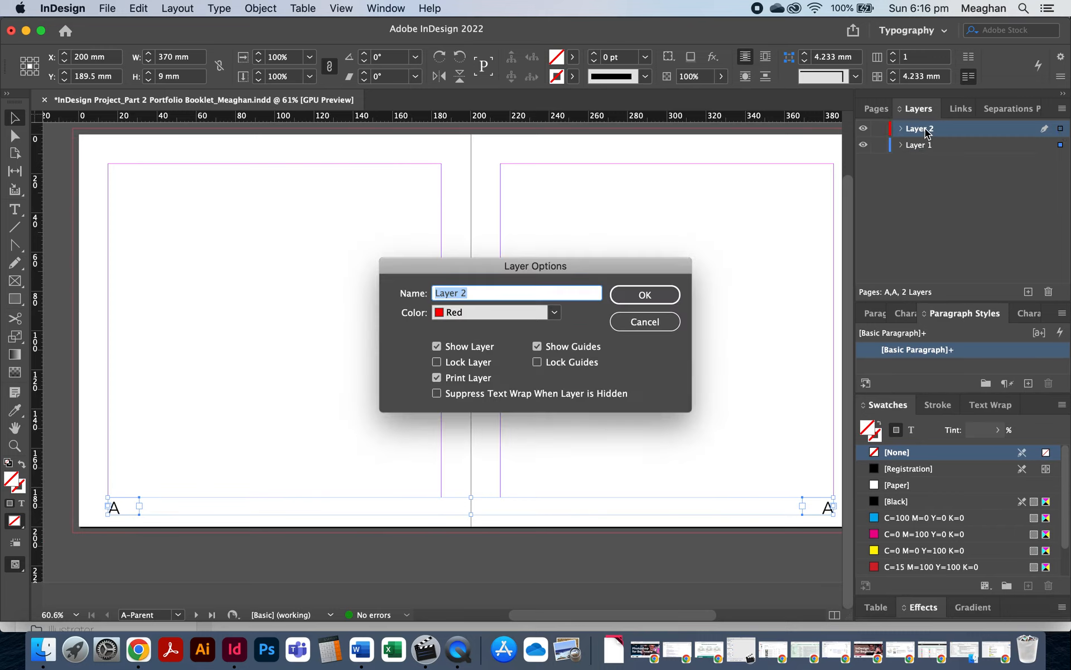
type("Parent A")
left_click(642, 293)
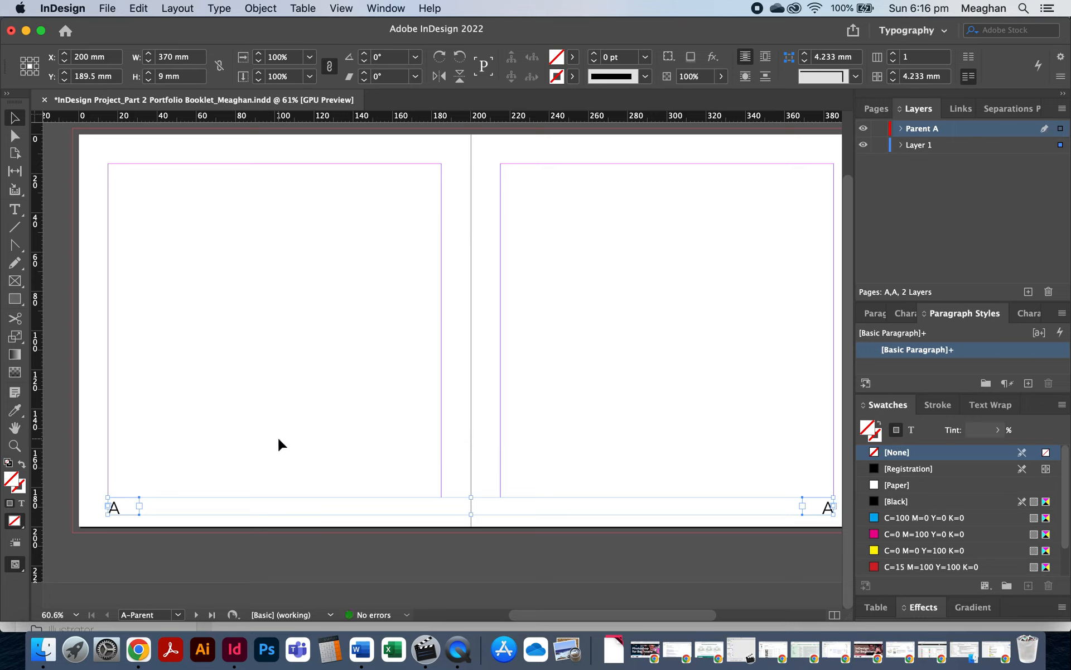
Step: Move both A-Parent page number frames from Layer 1 onto the Parent A layer and lock that layer
mouse_move(1060, 146)
left_mouse_down()
mouse_move(1049, 130)
mouse_move(1060, 131)
left_mouse_up()
left_click(625, 474)
left_click(826, 507)
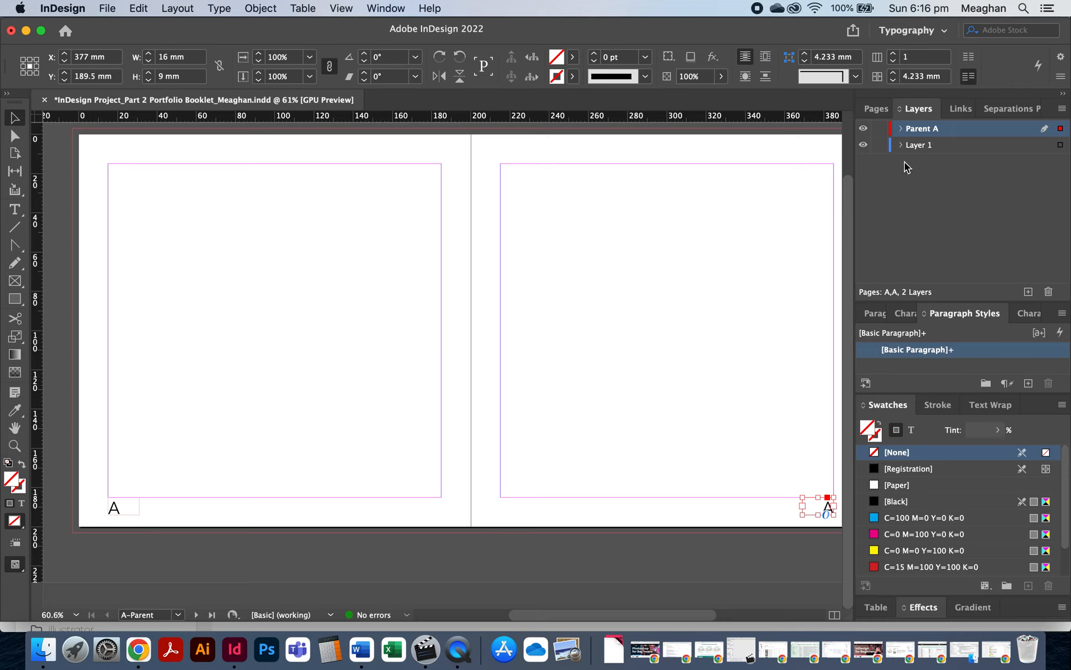
left_click(880, 129)
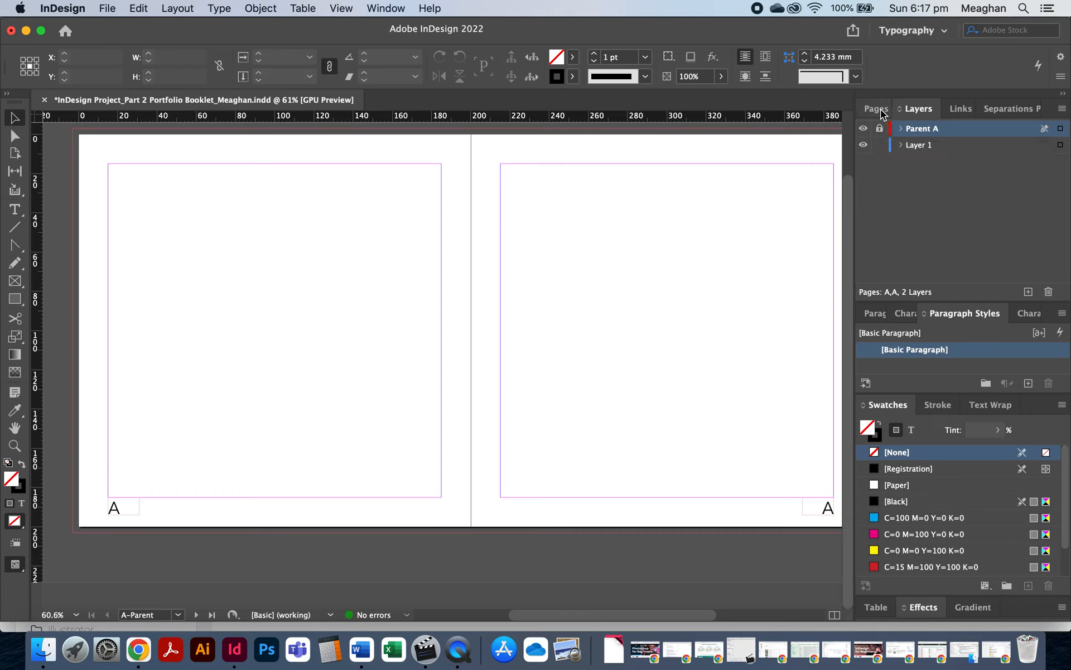
Step: Check the page number over the red rectangle on page 7 and the layers used there
left_click(876, 108)
scroll(1020, 236, "down", 3)
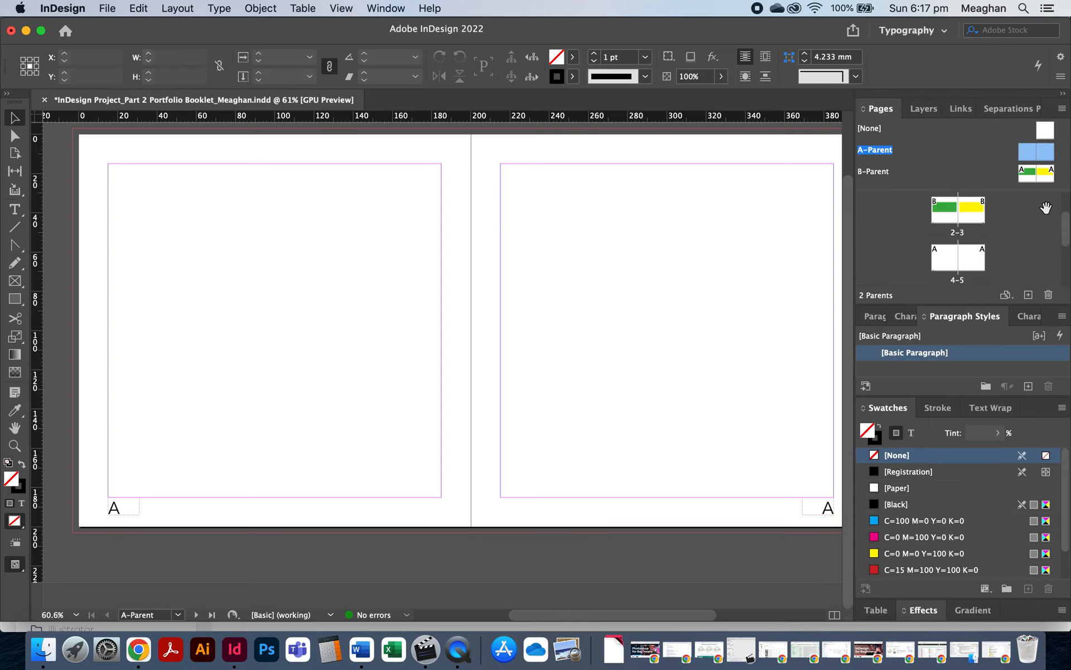
scroll(1021, 236, "down", 1)
right_click(1017, 240)
left_click(969, 208)
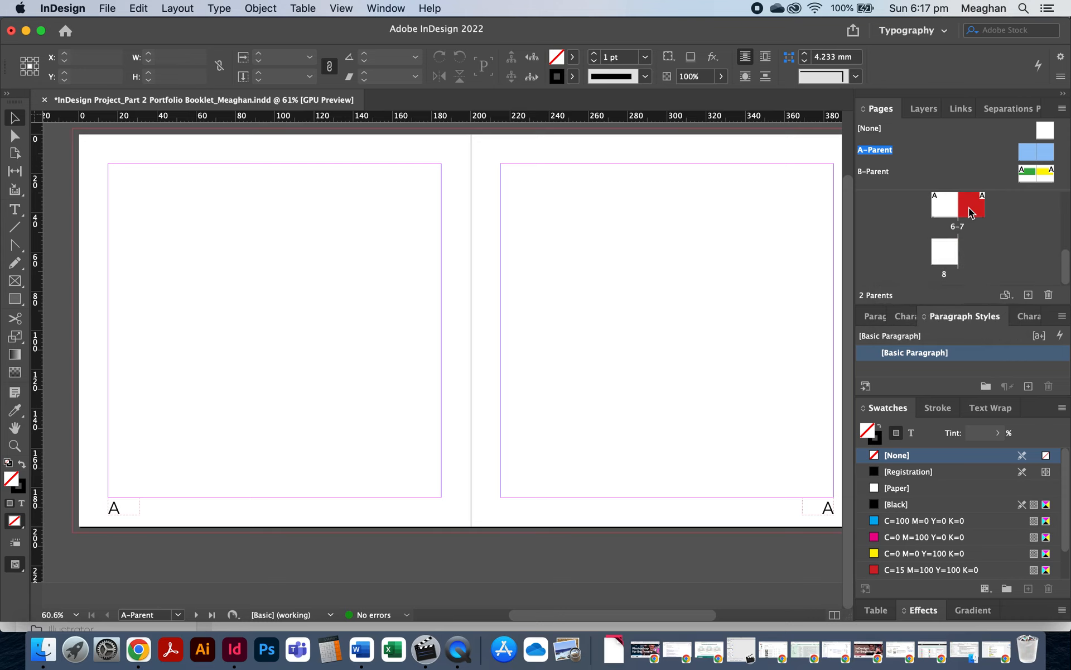
double_click(969, 210)
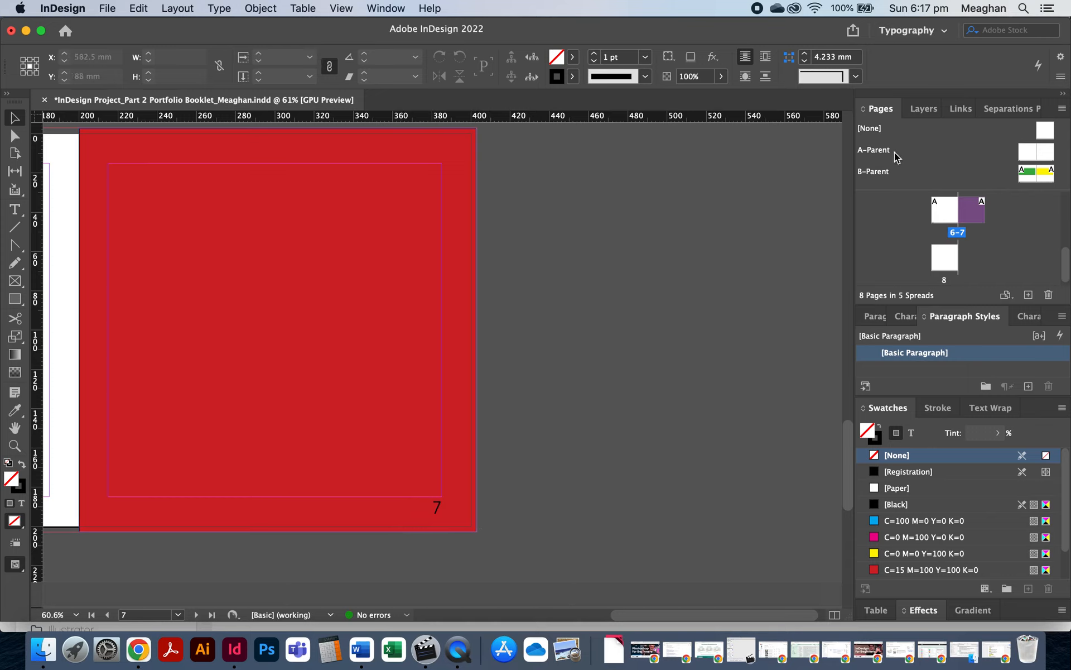
left_click(923, 108)
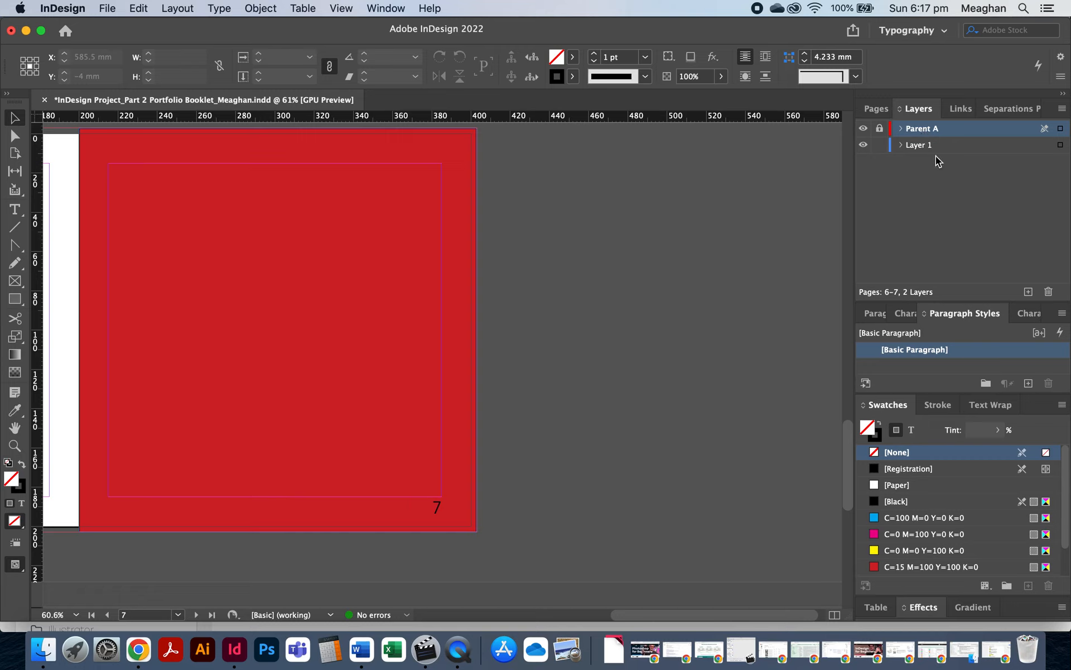
left_click(870, 107)
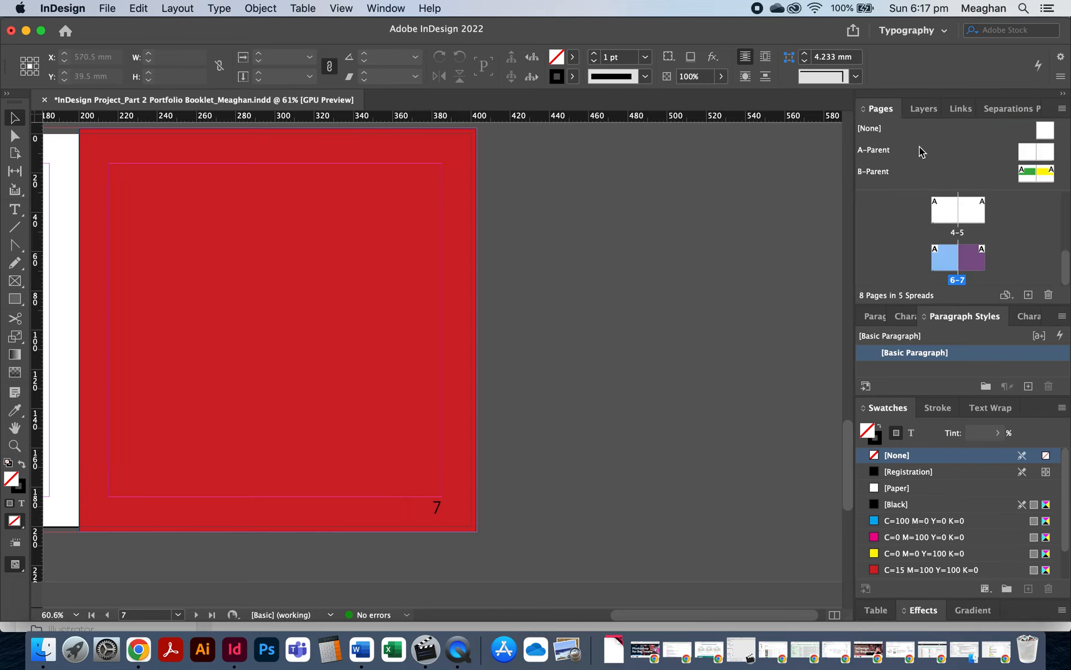
Step: Add a new layer above the locked Parent A layer and make it the active layer
left_click(923, 108)
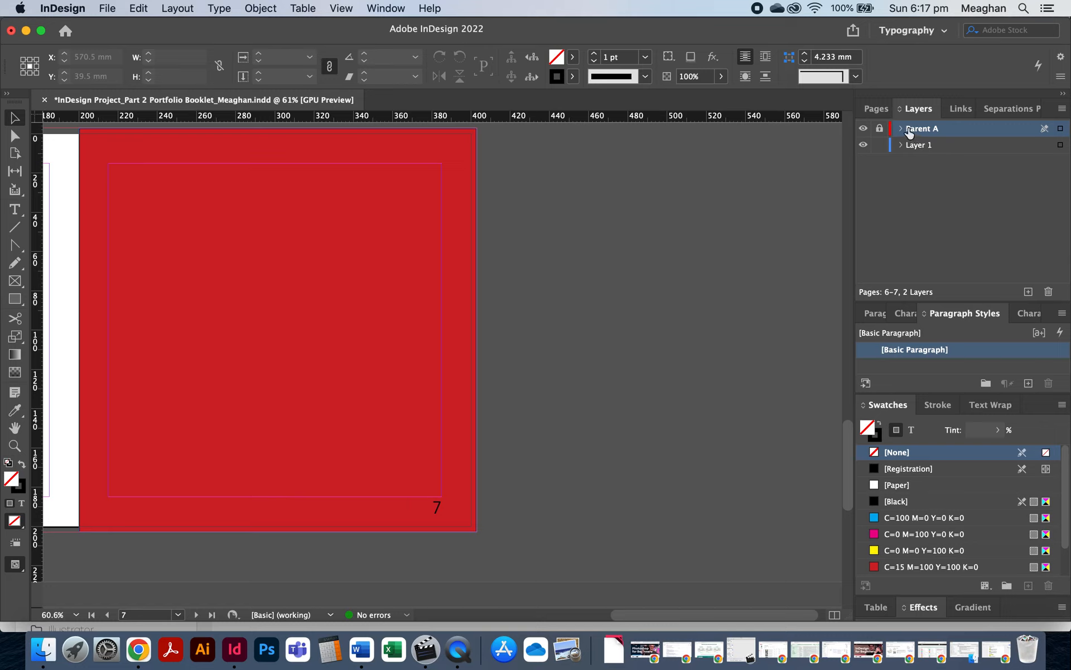
left_click(1029, 291)
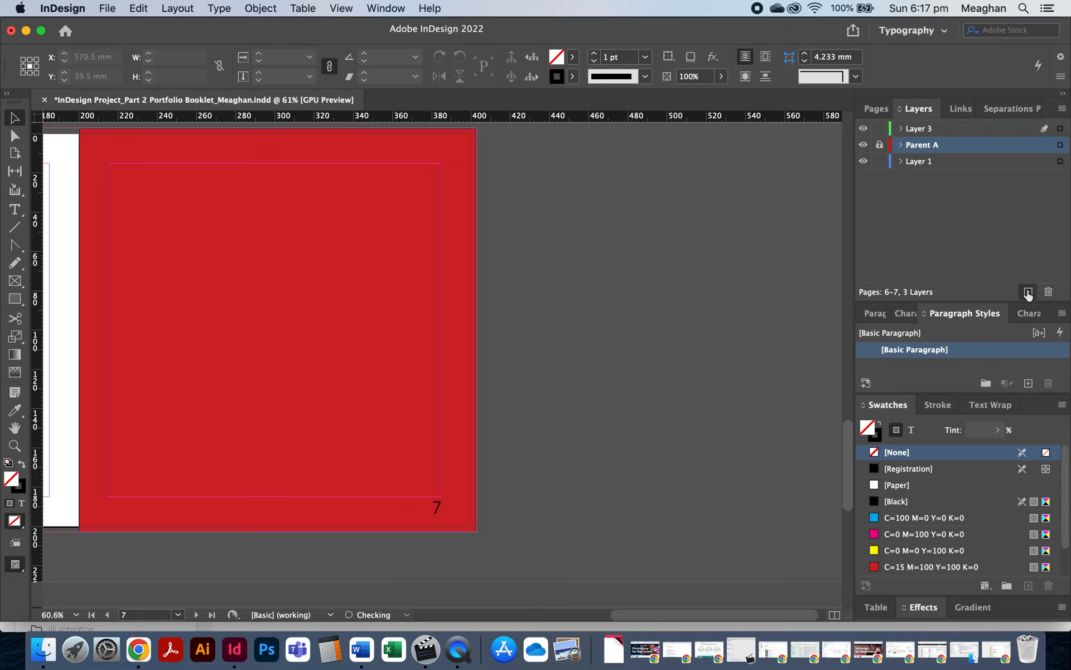
left_click(920, 130)
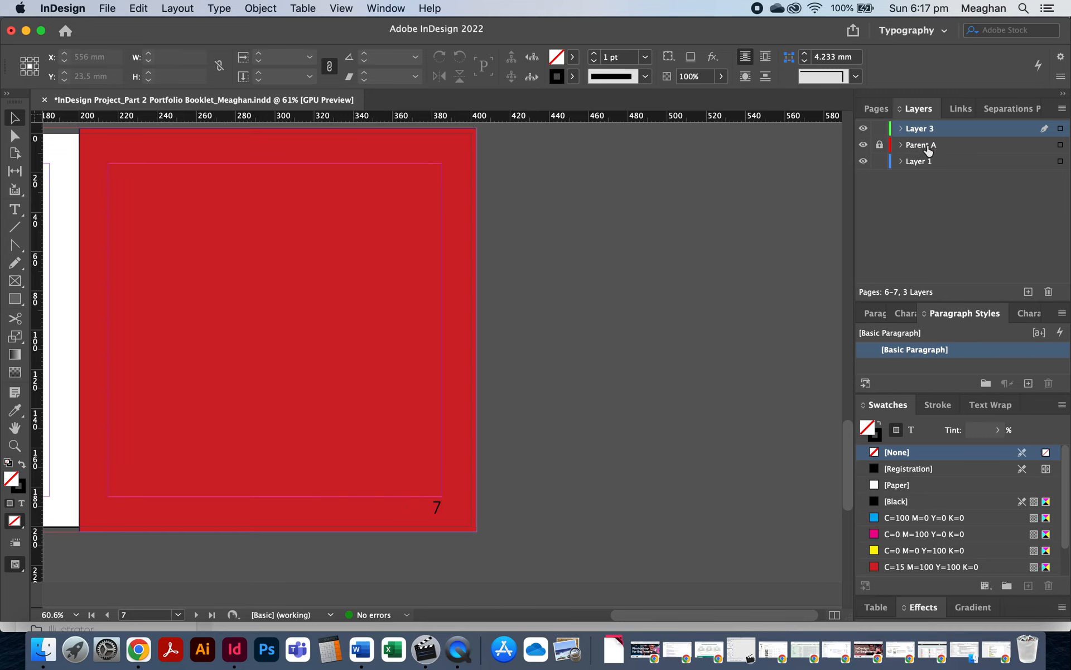
left_click(876, 108)
Step: Delete the overridden page number frame from page 5 and try to reapply A-Parent to that page
scroll(650, 246, "left", 3)
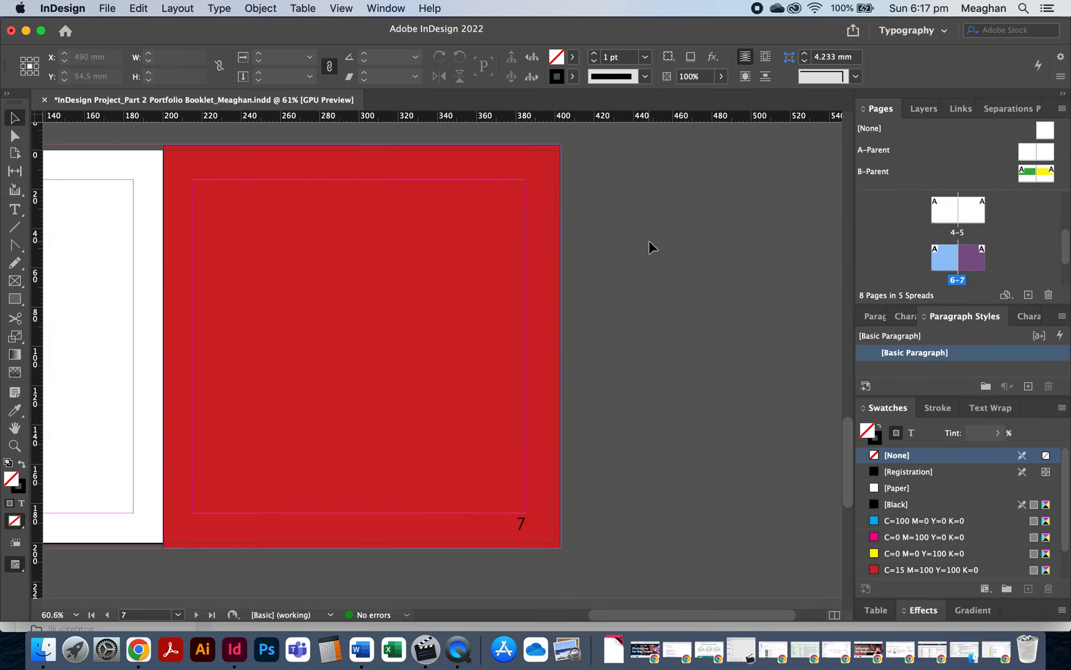
scroll(651, 247, "up", 5)
scroll(651, 247, "left", 9)
scroll(651, 247, "down", 1)
scroll(650, 246, "left", 1)
key("super+alt+0")
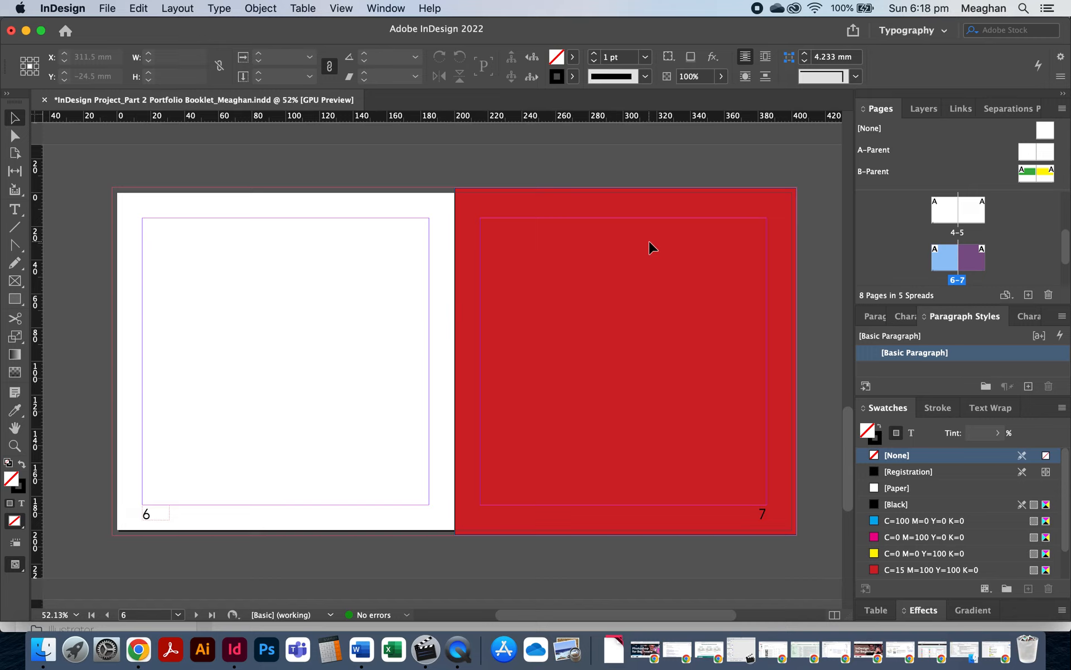
scroll(653, 248, "up", 10)
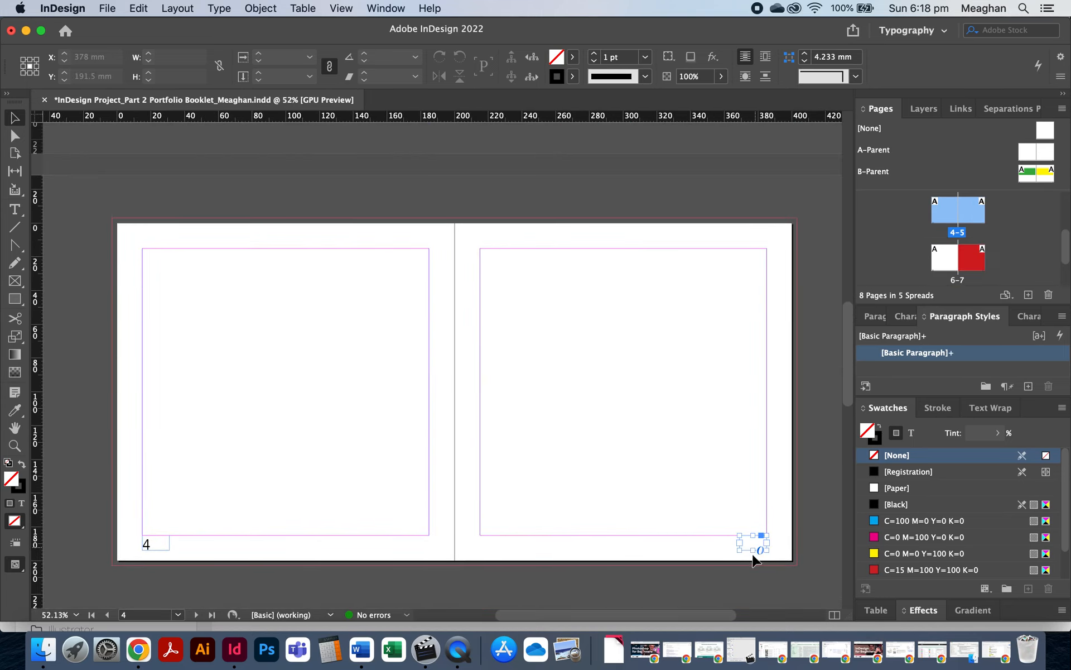
left_click(754, 549)
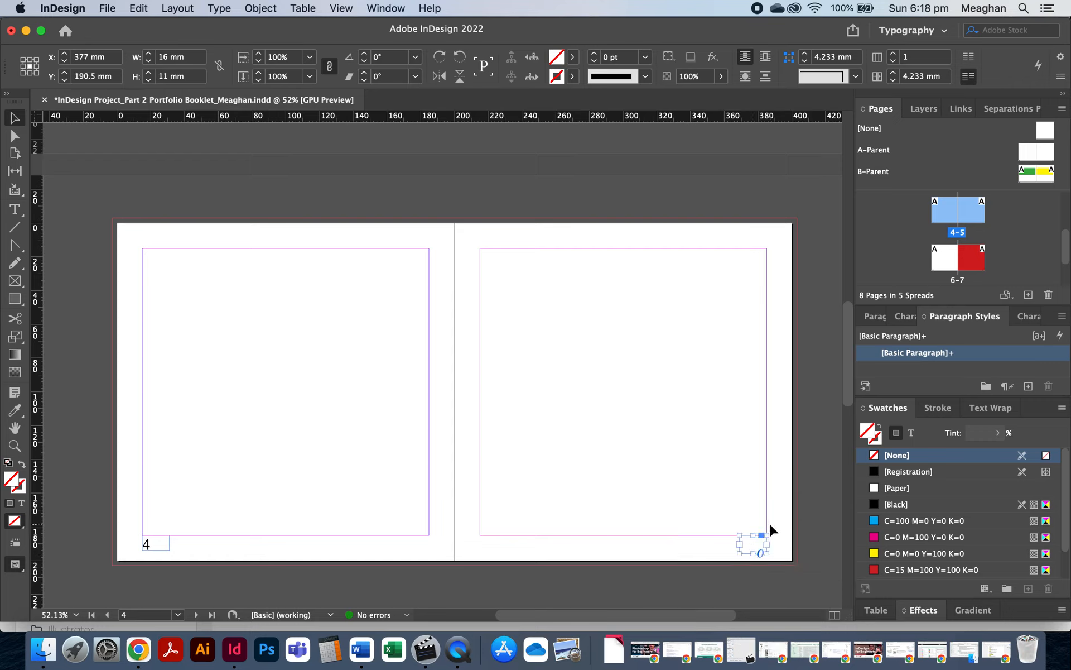
left_click_drag(740, 553, 696, 572)
key("Delete")
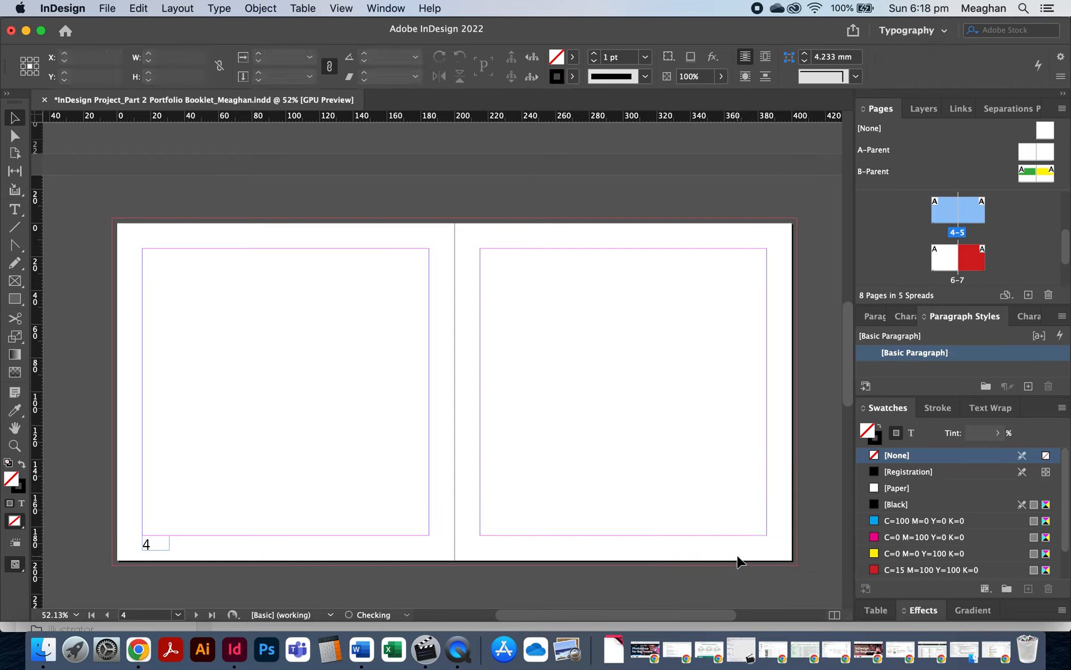
left_click_drag(1055, 155, 994, 224)
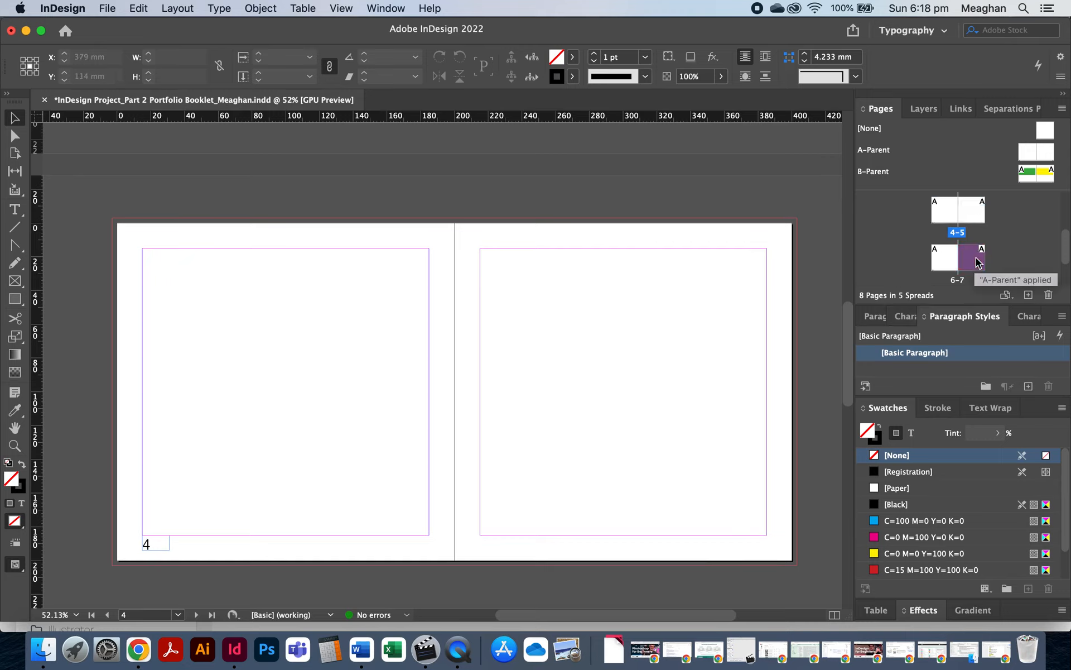
Step: Delete the overridden page number frame from page 4, then reapply A-Parent to pages 4 and 5 to restore their page numbers
left_click(972, 217)
left_click(148, 544)
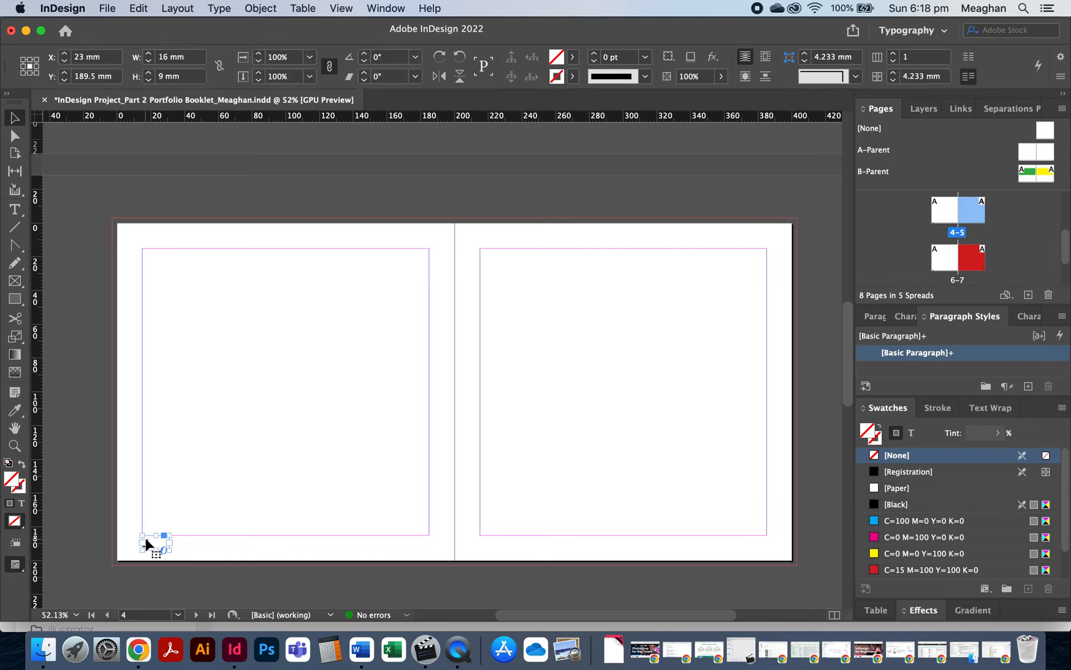
key("Delete")
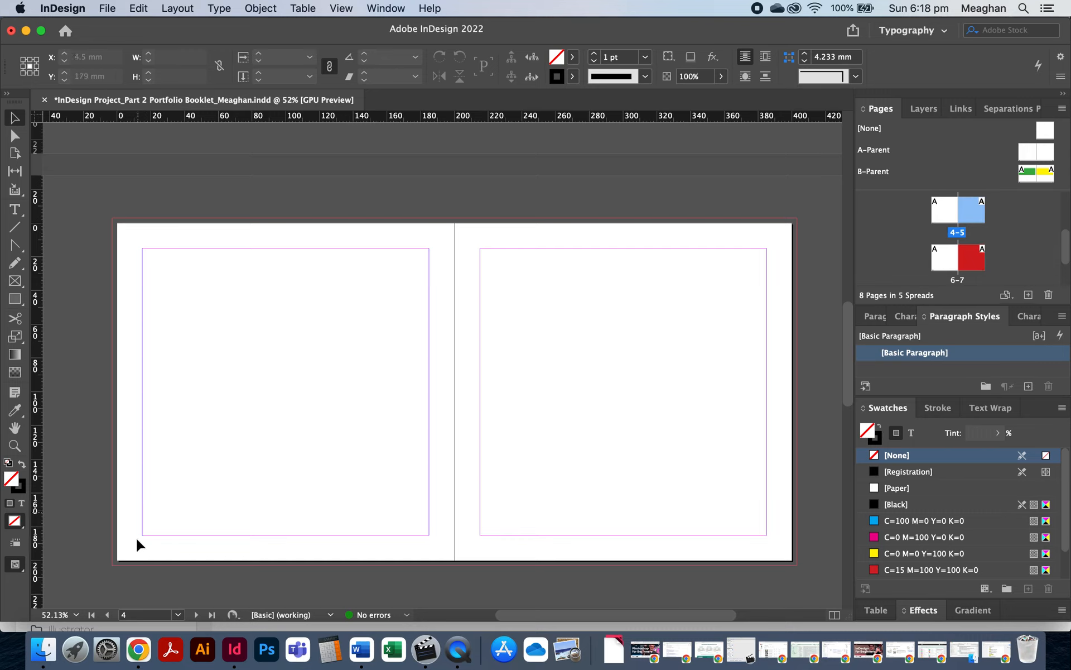
left_click_drag(1029, 149, 953, 208)
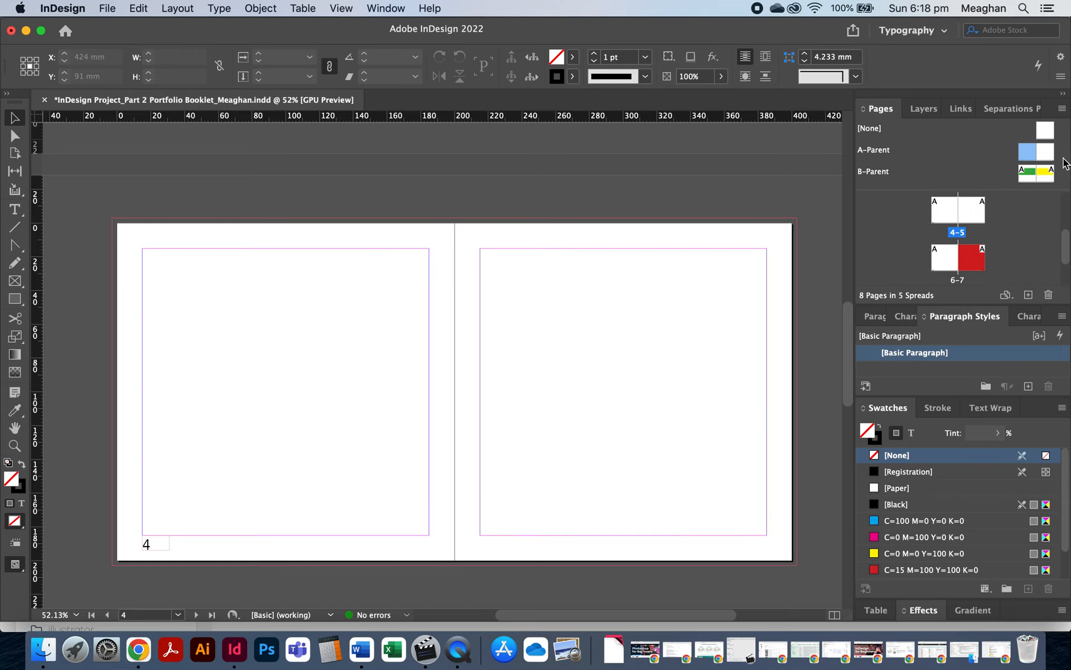
left_click_drag(1049, 157, 977, 218)
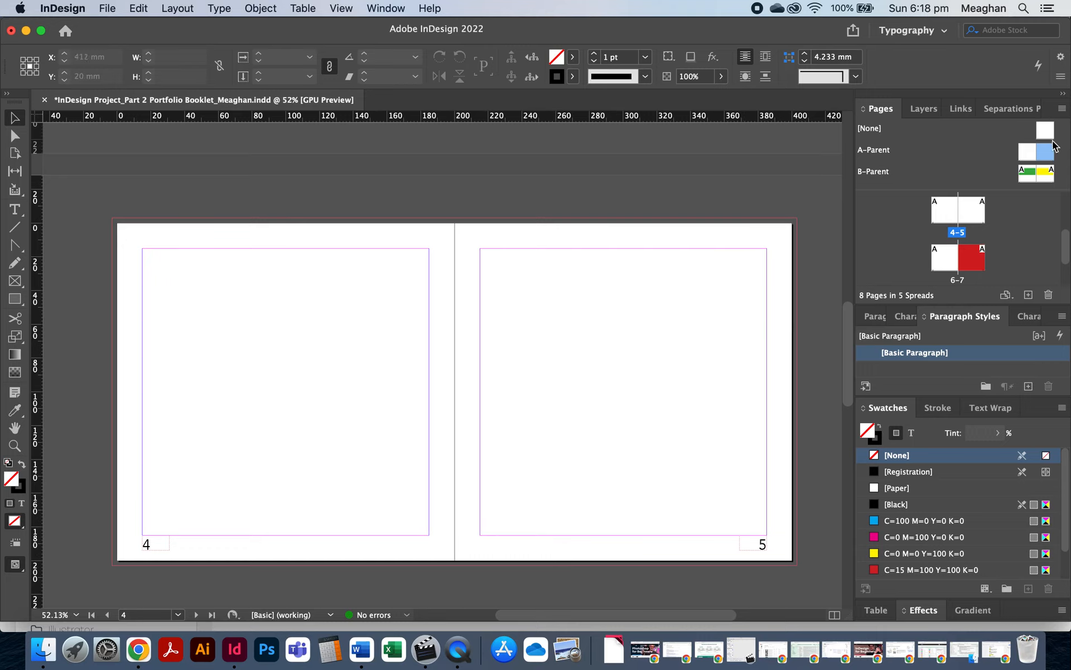
scroll(701, 306, "up", 8)
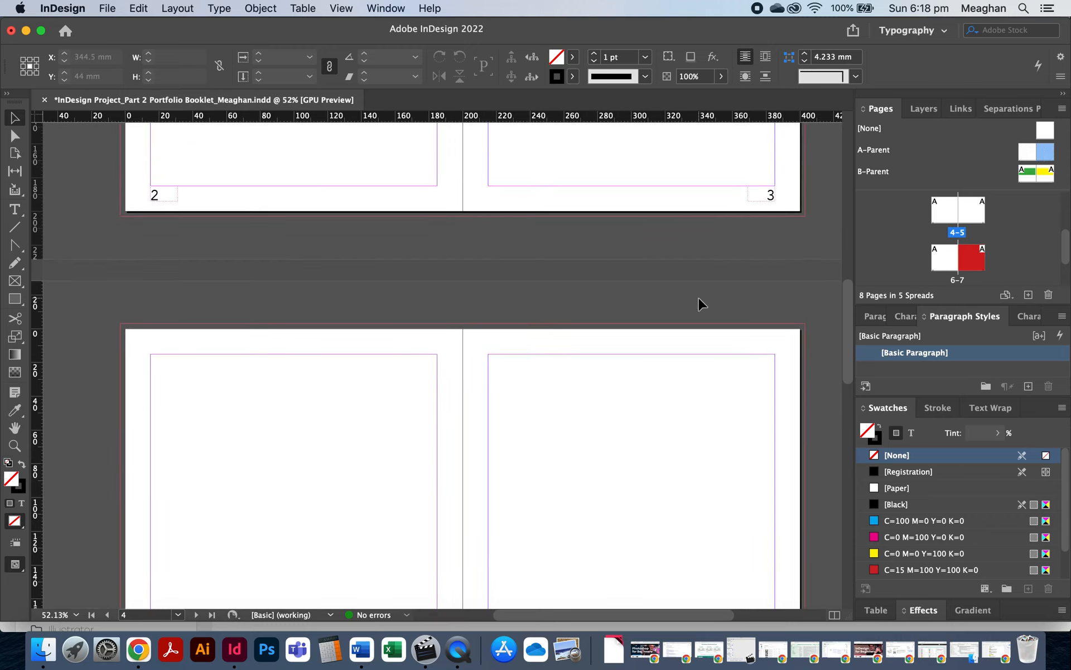
scroll(701, 309, "up", 5)
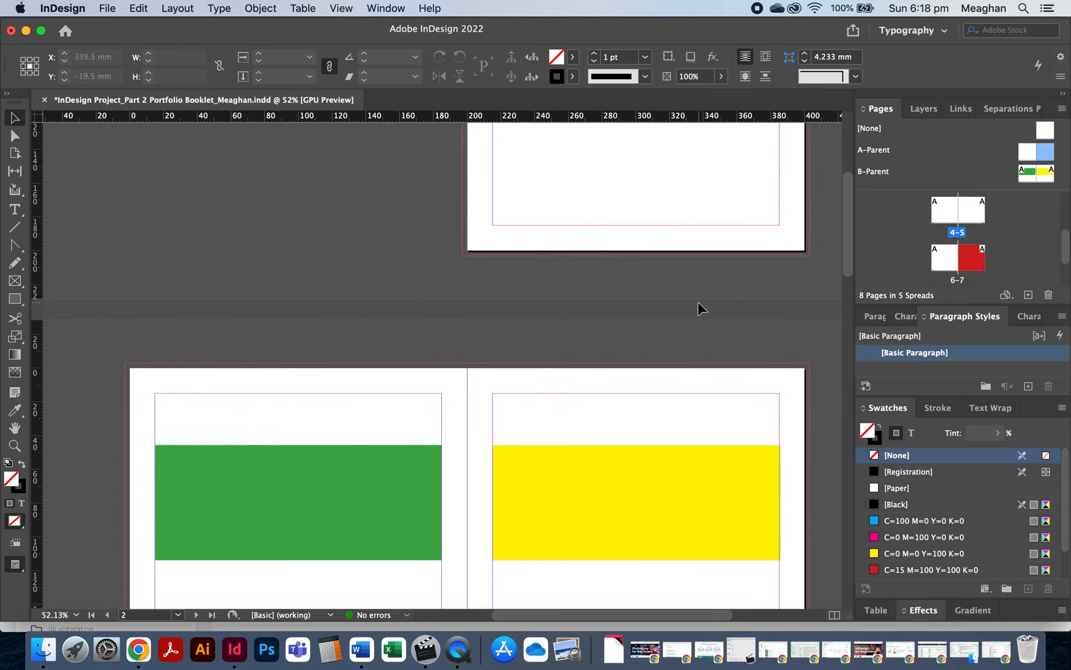
scroll(702, 308, "down", 5)
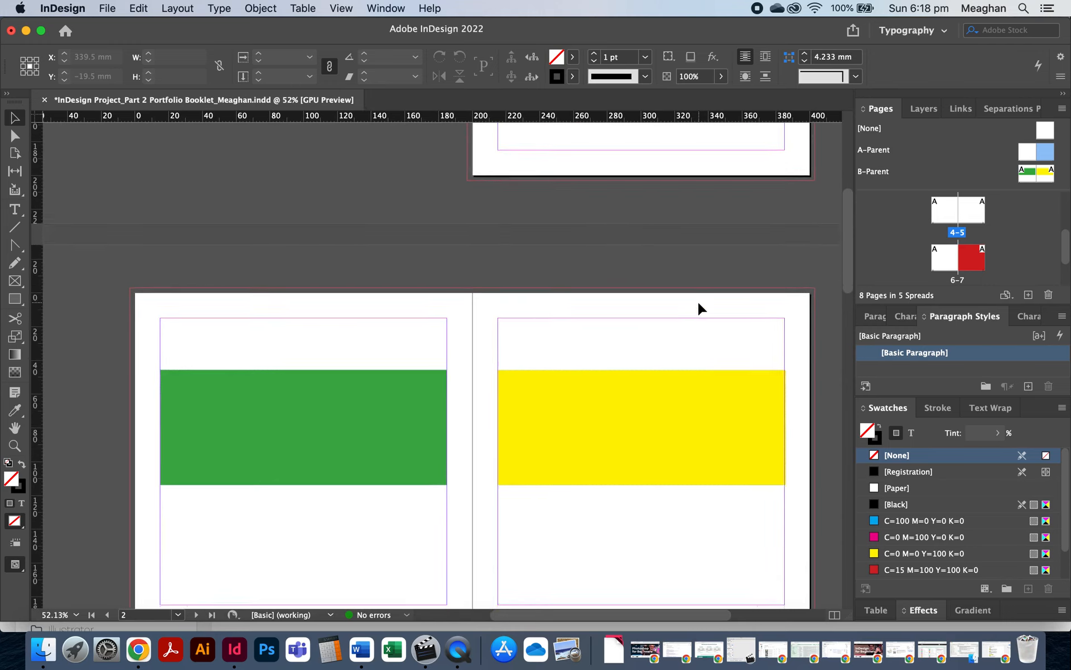